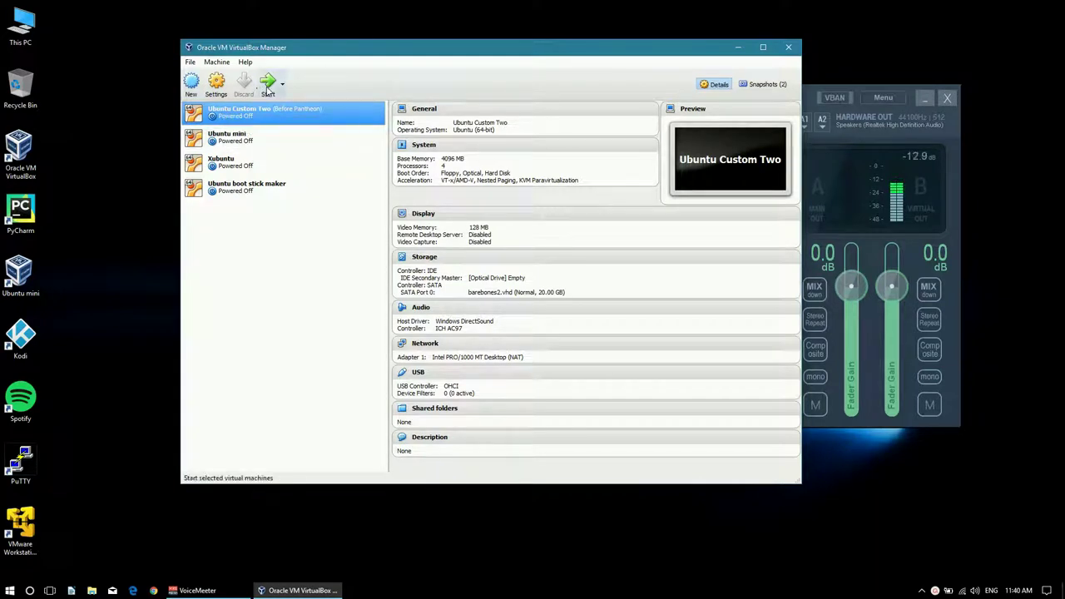
Step: Start the Ubuntu Custom Two virtual machine
left_click(269, 89)
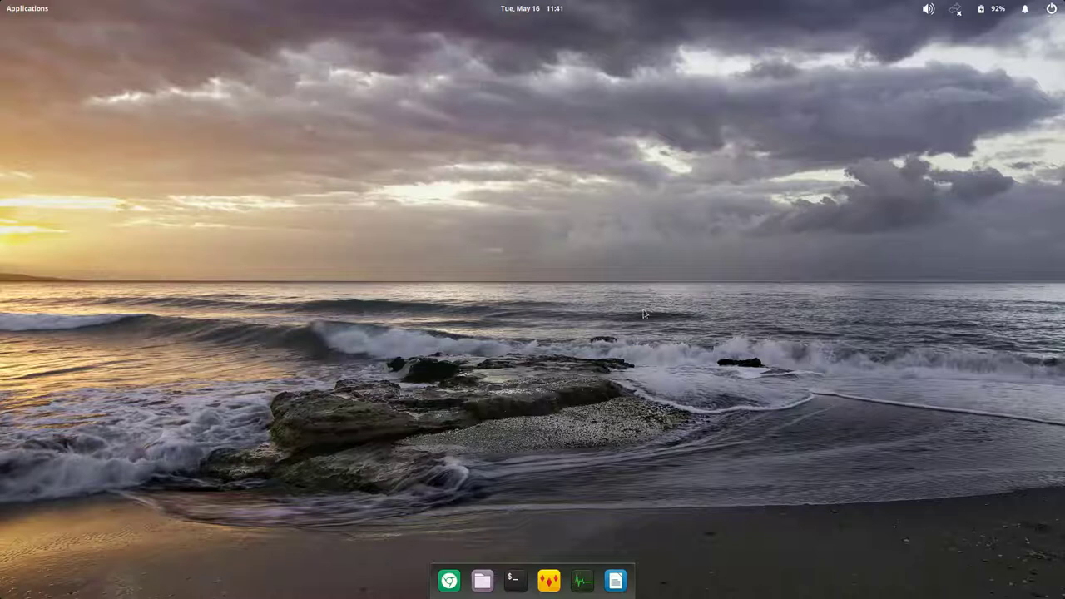
Step: Open the web browser and search Google for "ubuntu budgie desktop install"
left_click(449, 582)
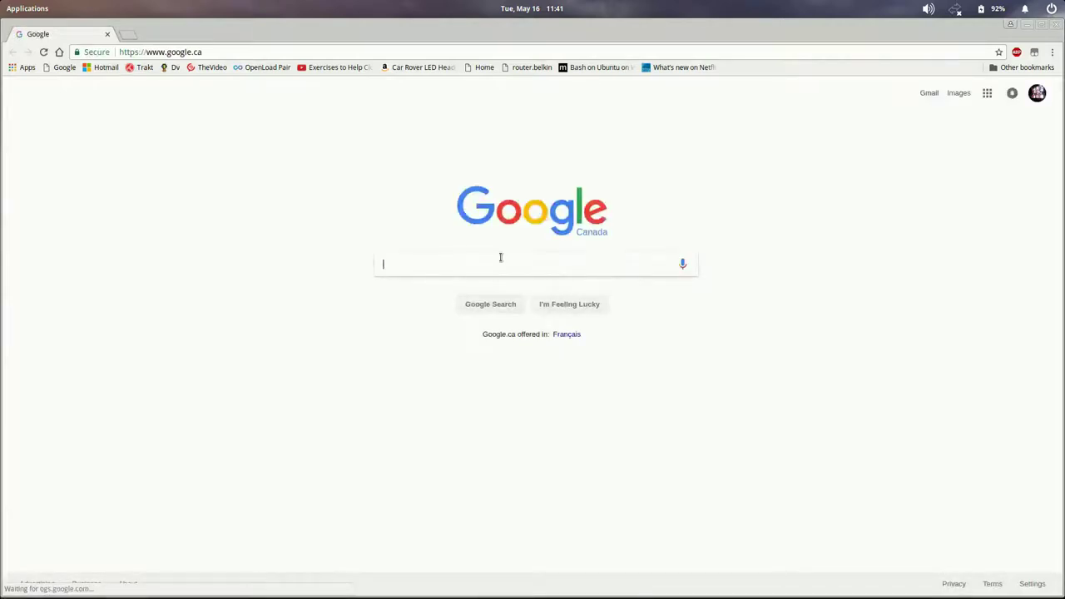
type("ubu")
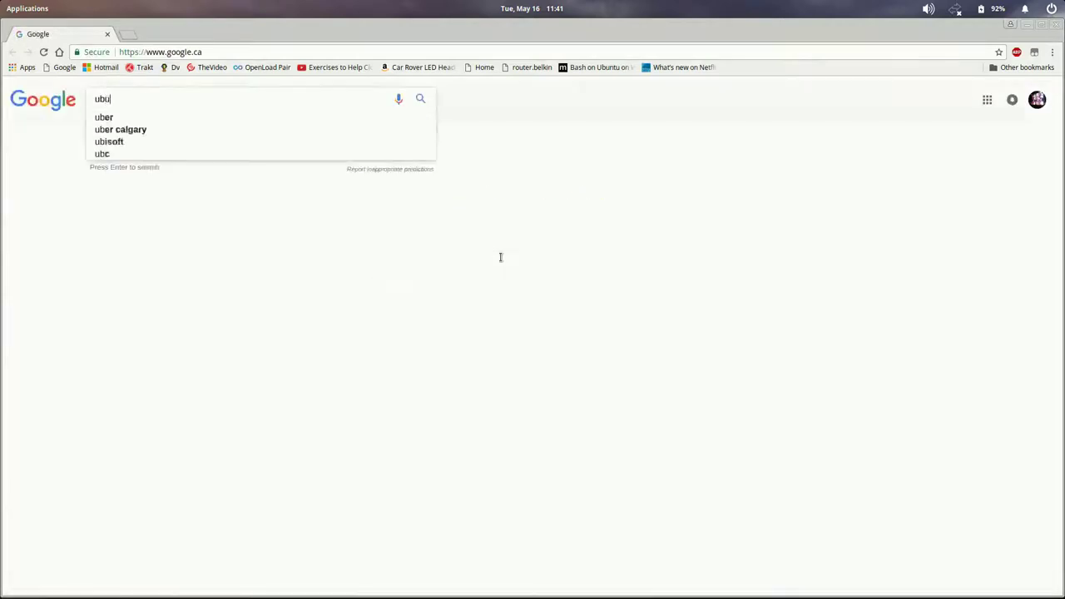
type("ntu b")
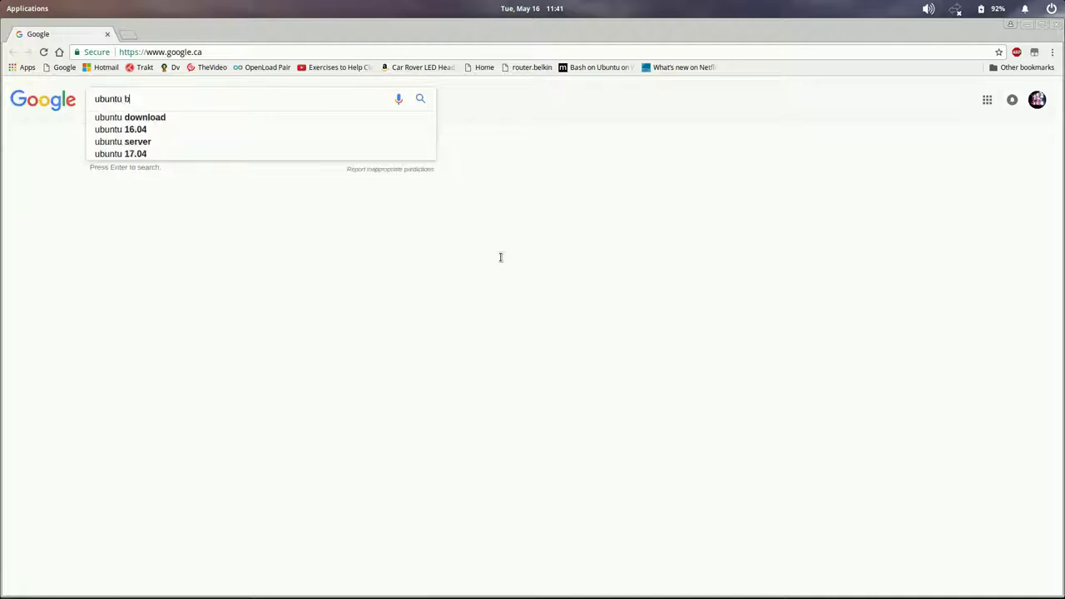
type("udgie desktop o")
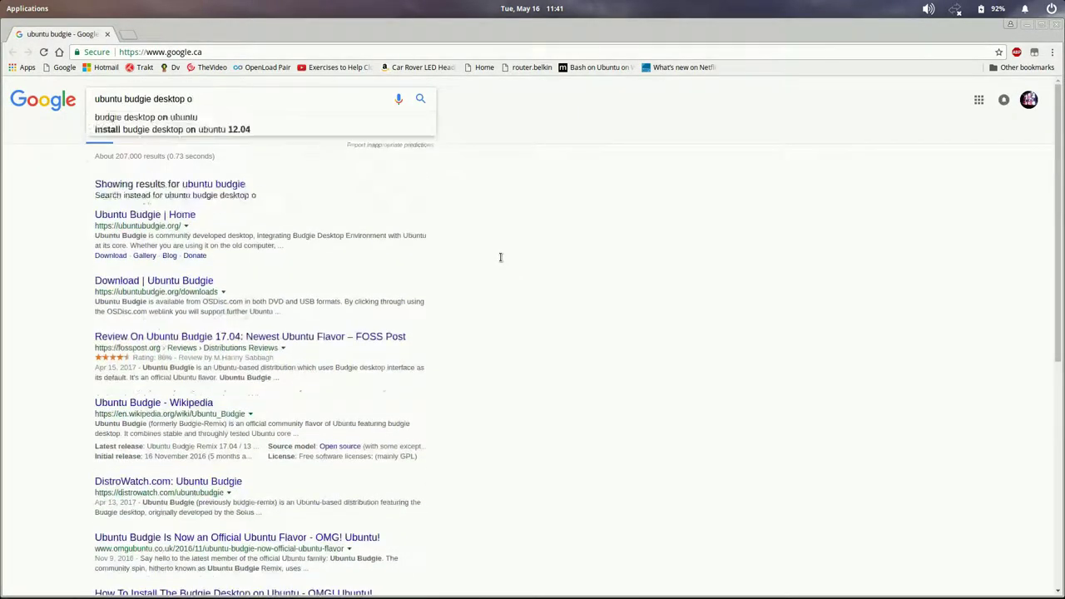
key("BackSpace")
type("install")
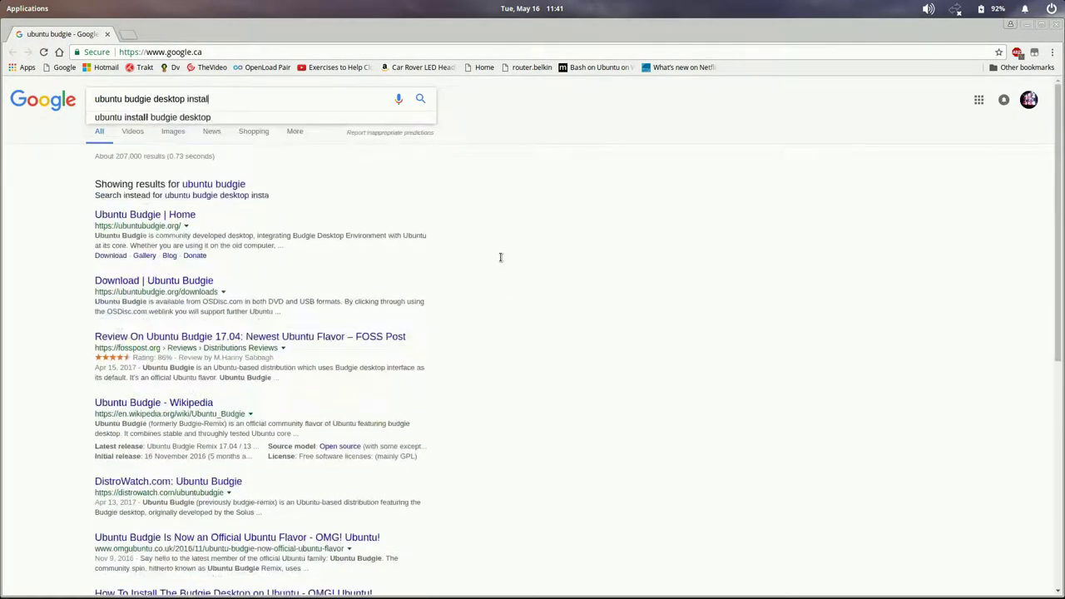
key("Return")
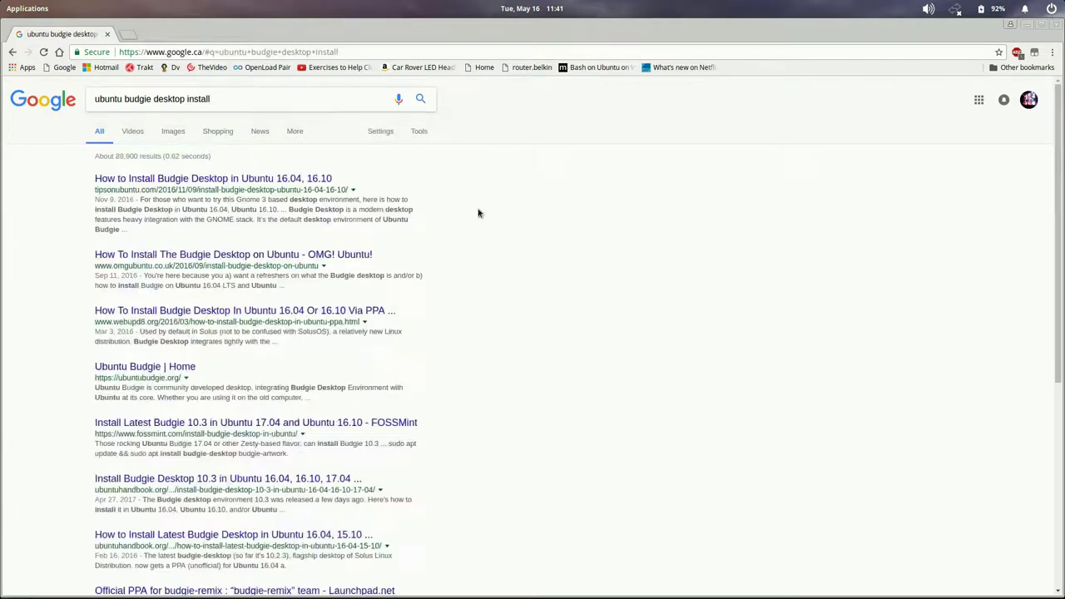
Step: Open the tipsonubuntu.com article on installing Budgie Desktop in a new tab and maximize the browser window
middle_click(96, 178)
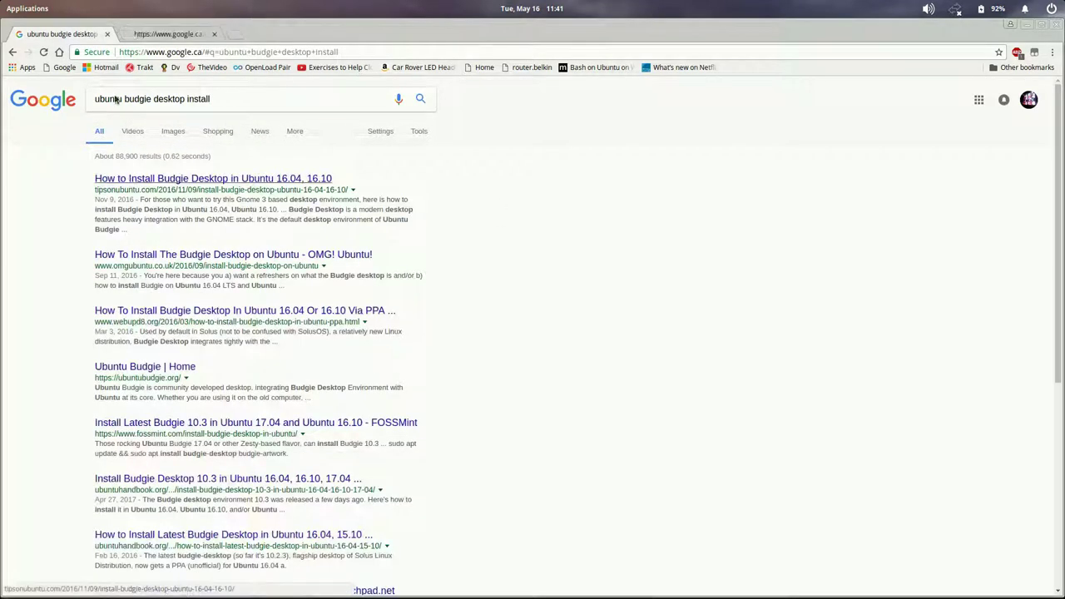
left_click(138, 35)
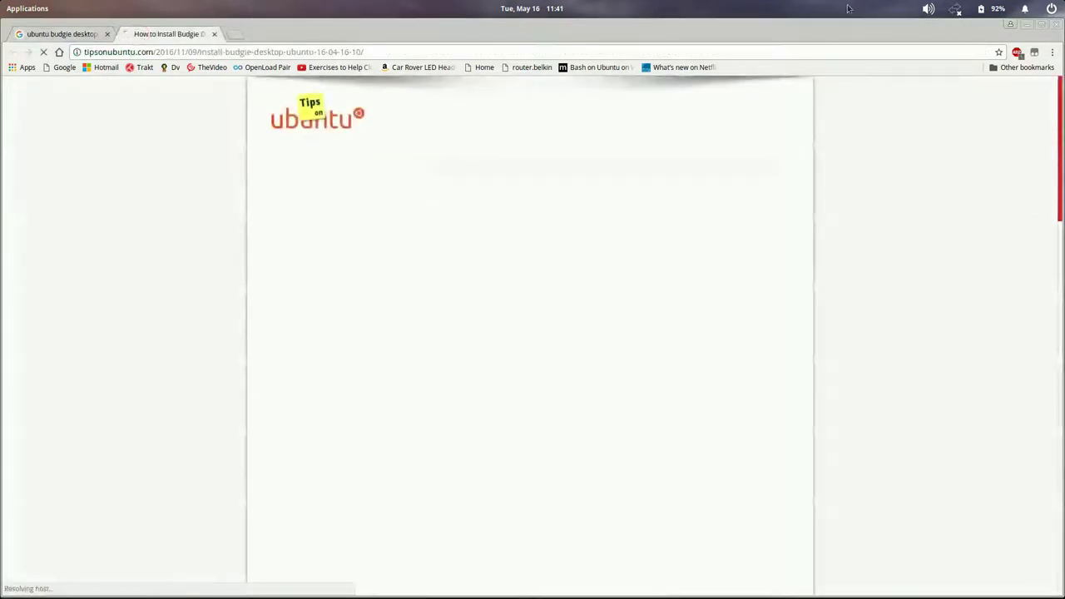
left_click(1046, 25)
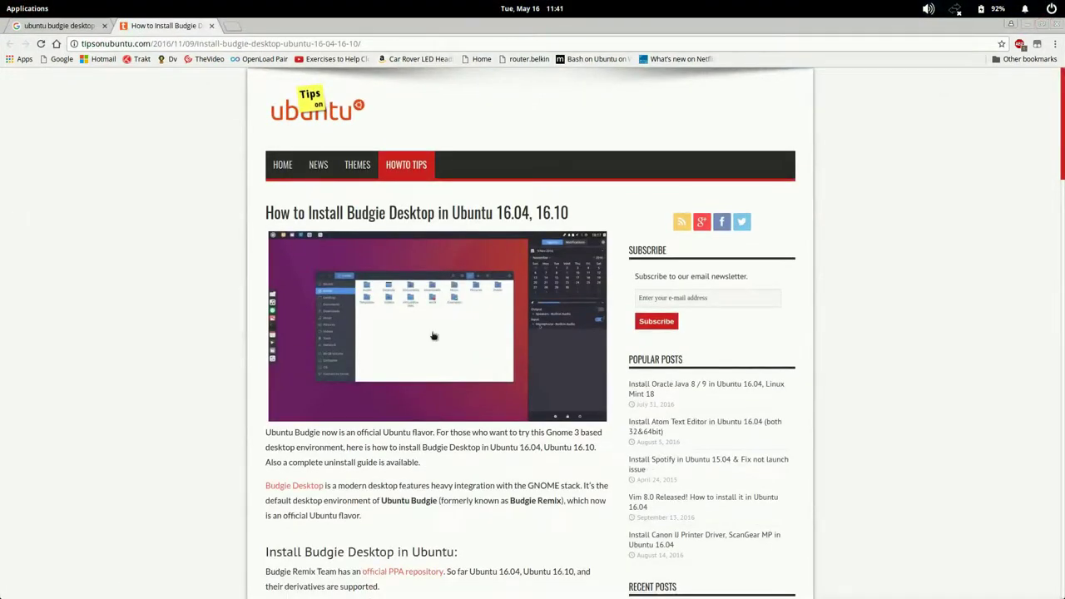
scroll(318, 389, "down", 6)
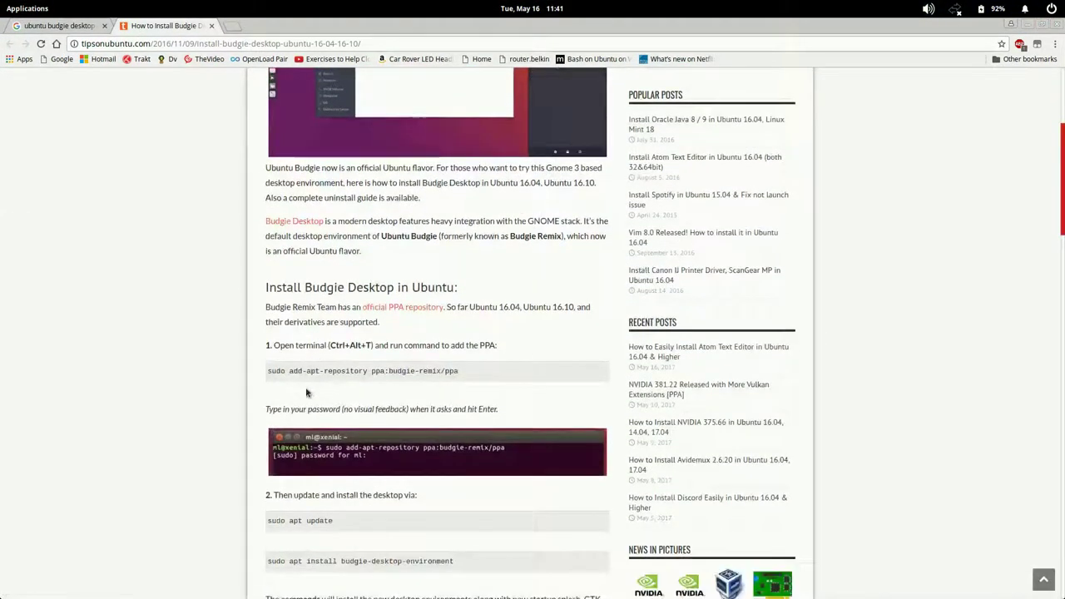
Step: Highlight the article's PPA command, the update command and the budgie-desktop-environment package name, and close the browser
left_click_drag(263, 372, 468, 374)
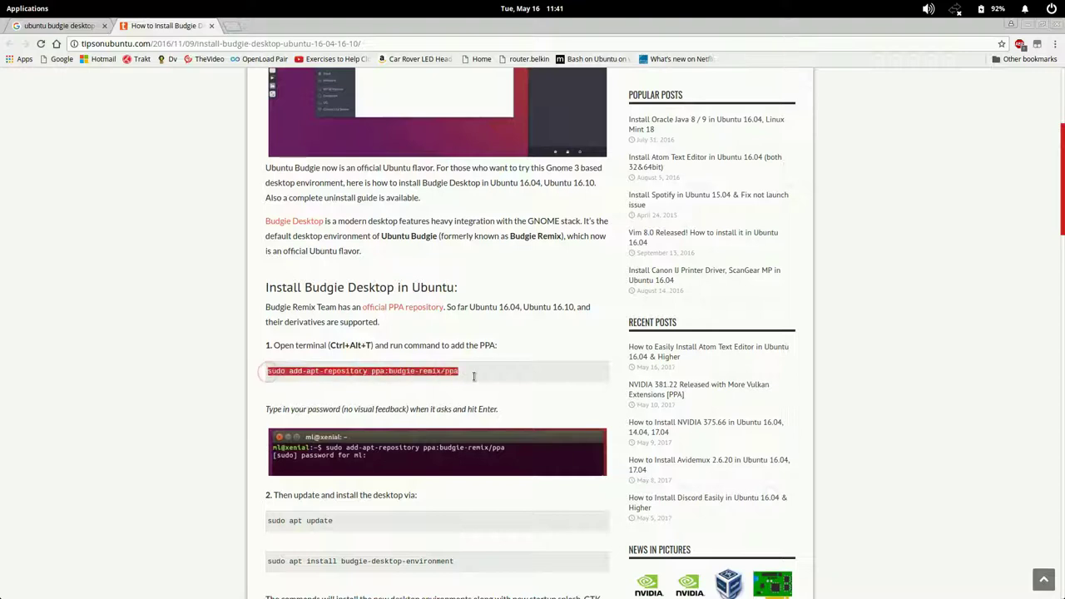
scroll(331, 400, "down", 3)
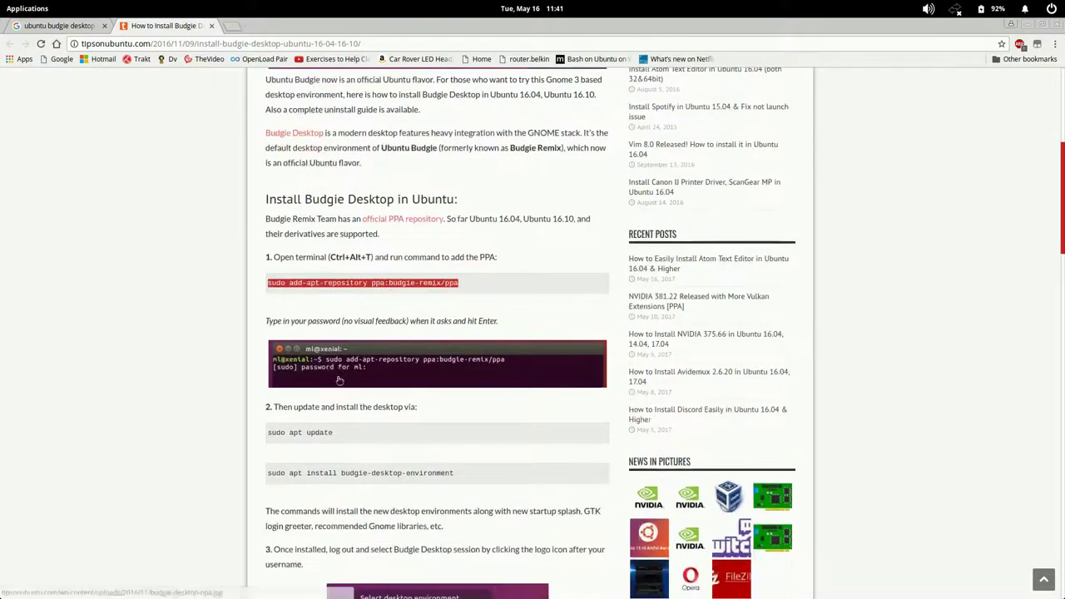
scroll(330, 405, "down", 2)
double_click(320, 345)
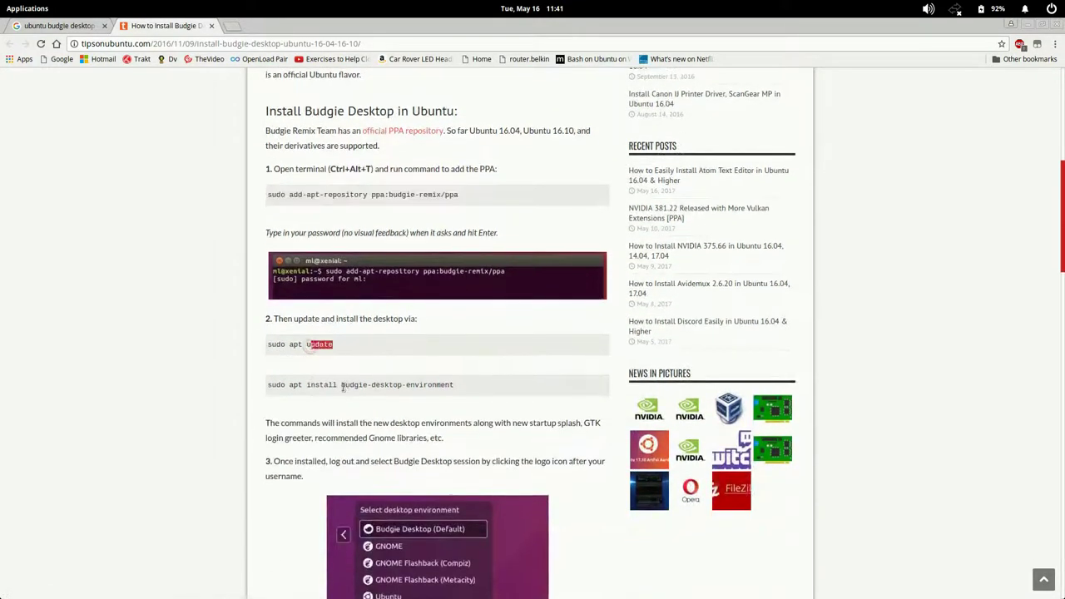
left_click_drag(341, 385, 502, 385)
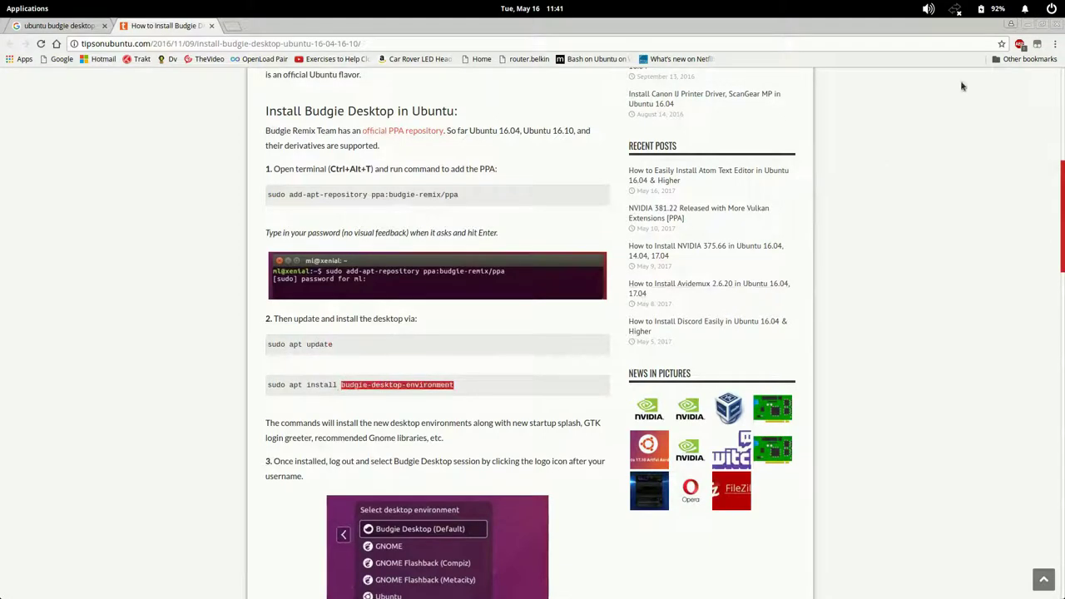
left_click(1059, 28)
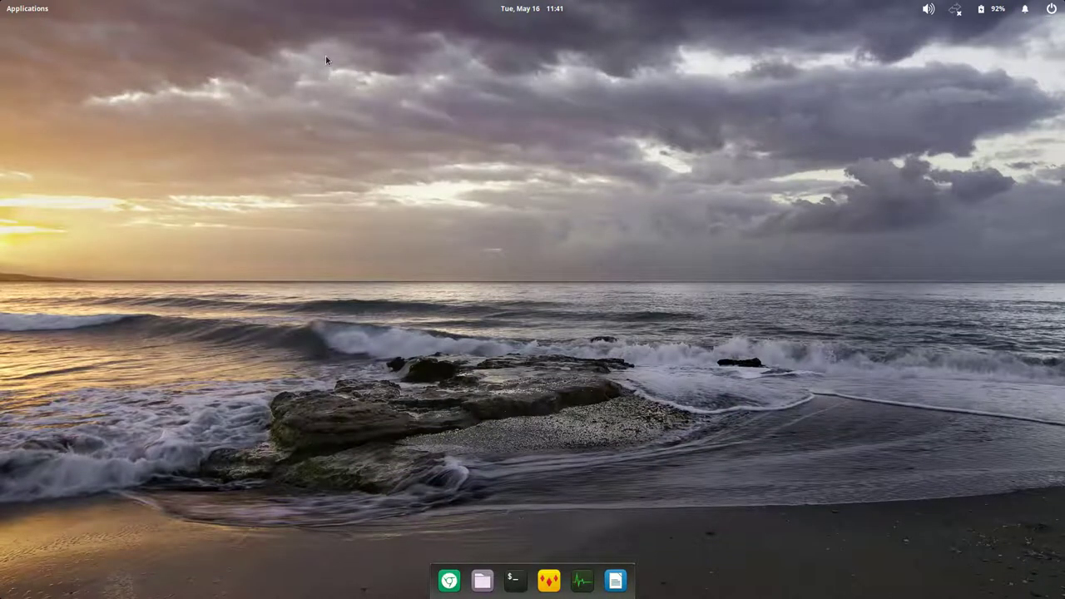
Step: Look through the Pantheon application categories down to System Tools, and briefly open and close the browser from the dock
left_click(12, 7)
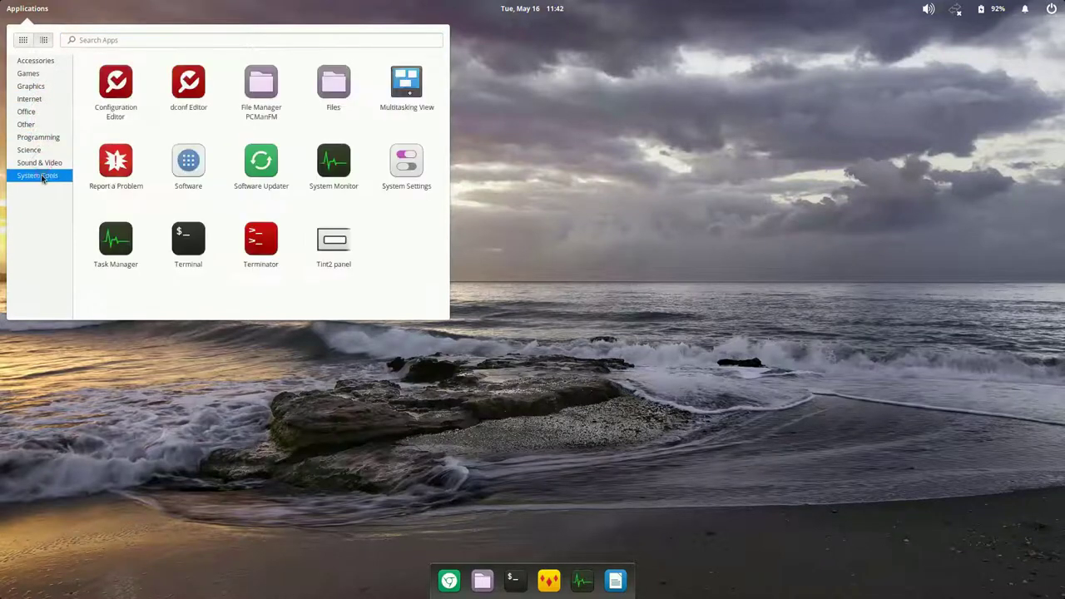
left_click(614, 262)
left_click(449, 582)
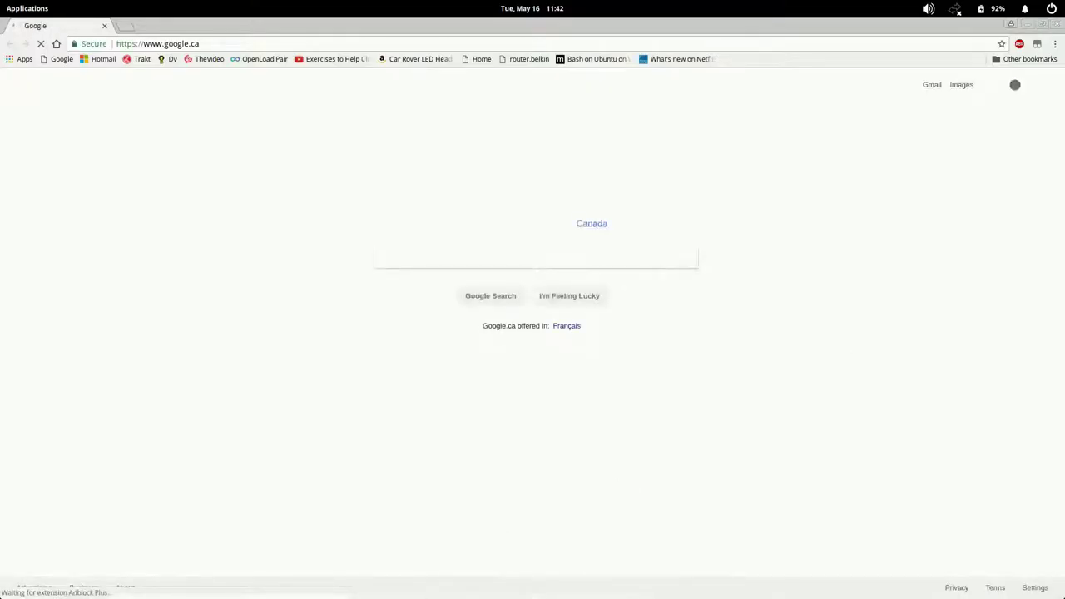
mouse_move(580, 593)
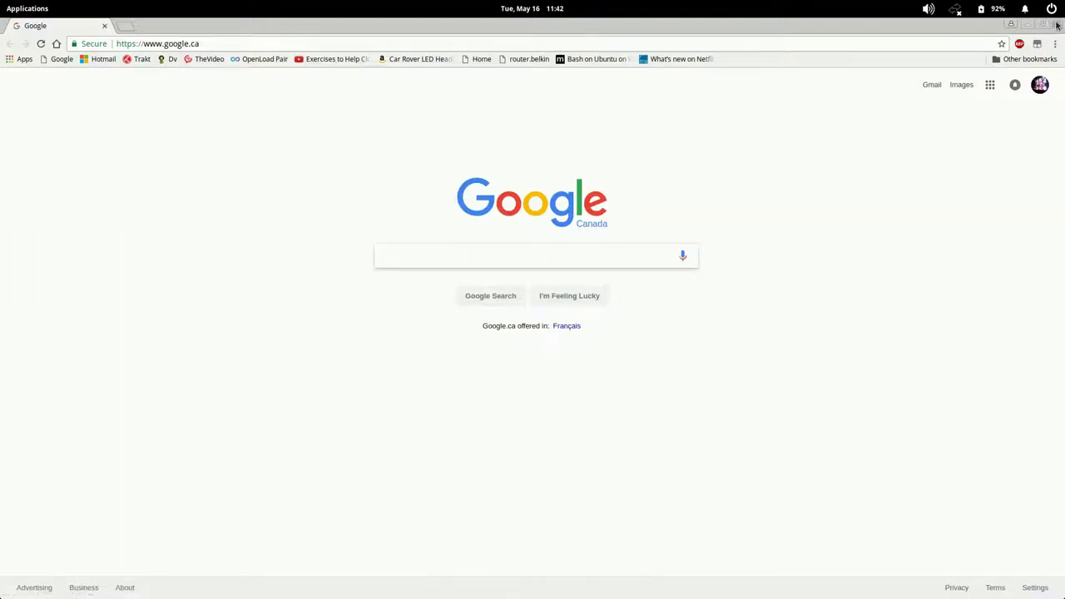
left_click(1055, 26)
Step: View the desktop's notification and calendar pop-ups
left_click(998, 10)
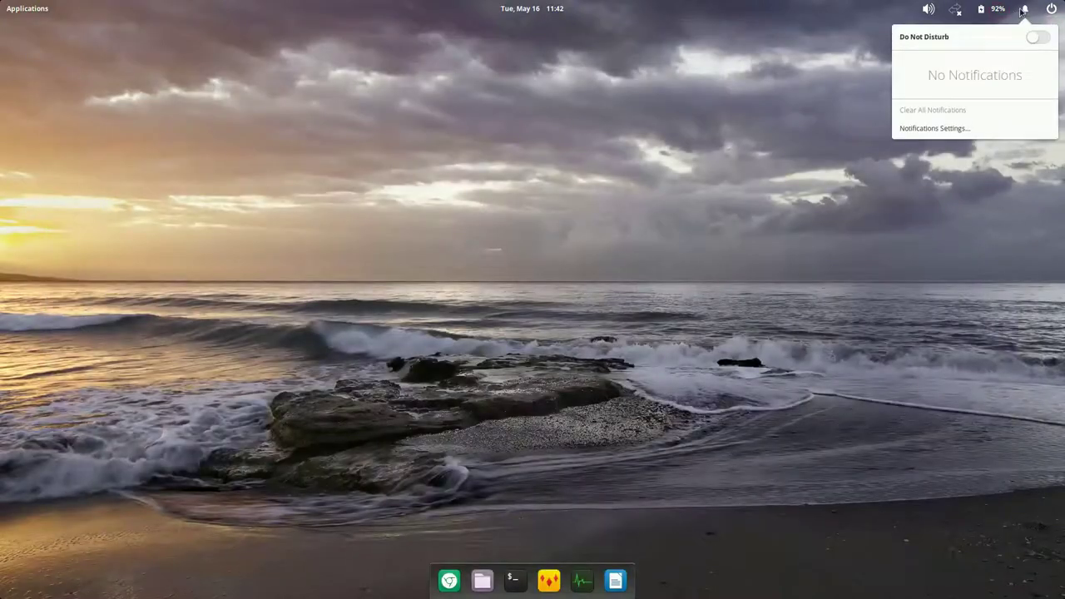
mouse_move(928, 9)
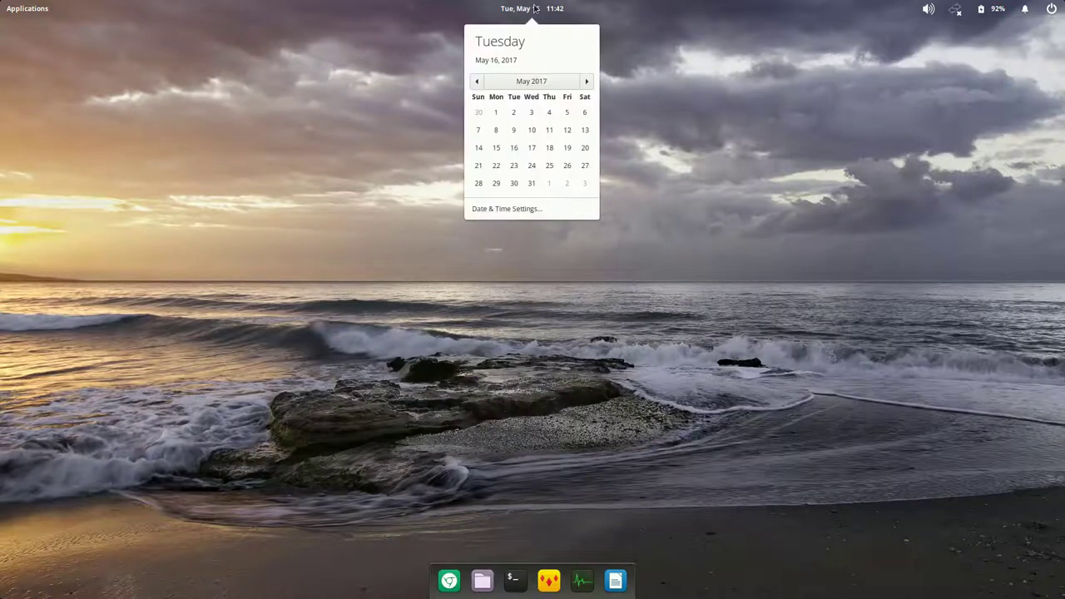
left_click(672, 116)
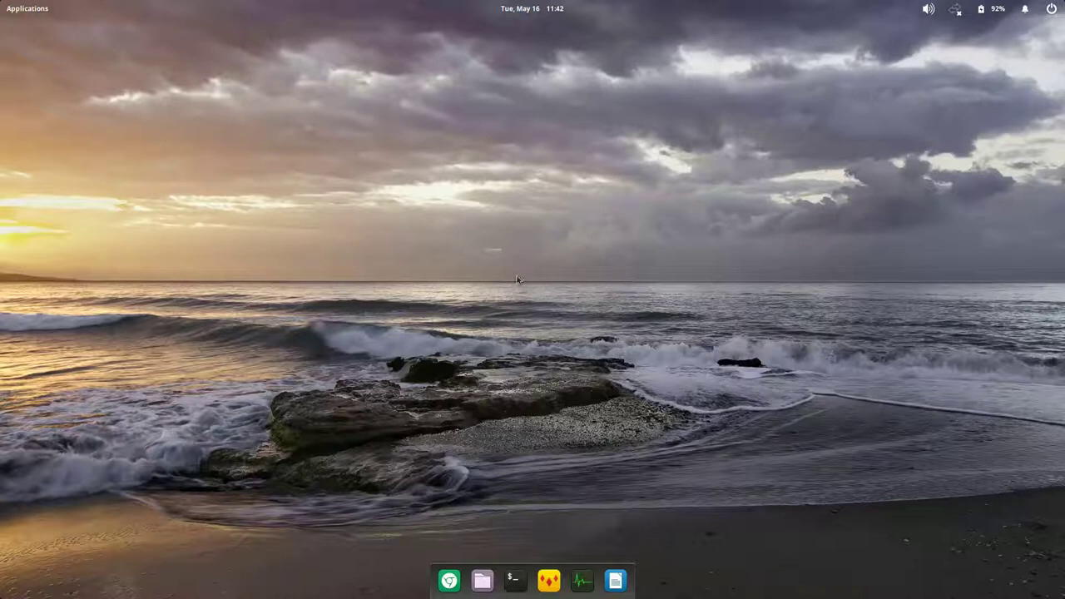
Step: Log out of the current Pantheon session
left_click(1053, 9)
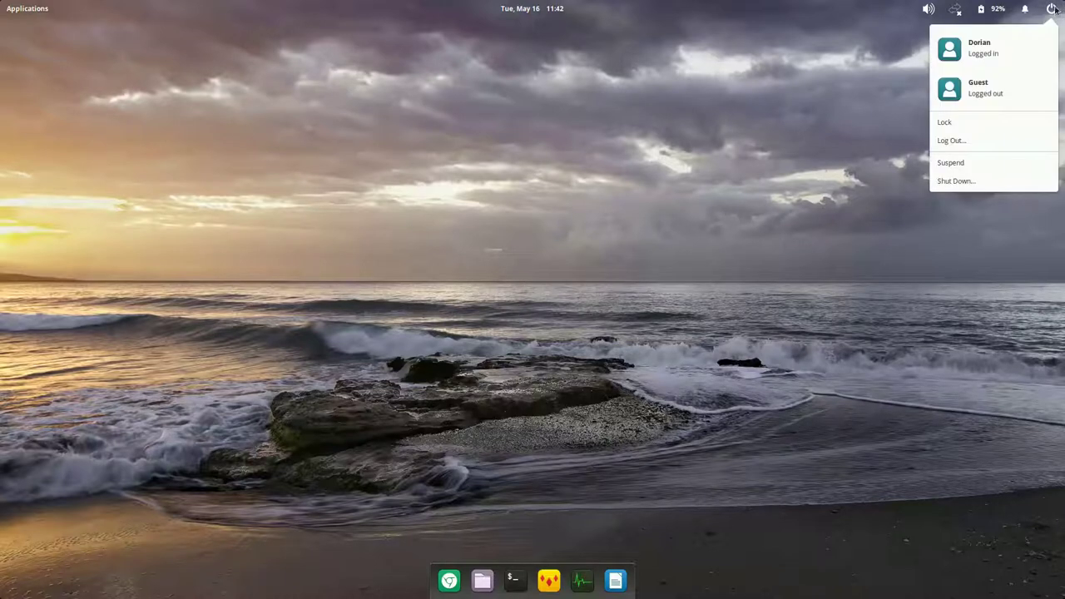
left_click(999, 138)
left_click(592, 326)
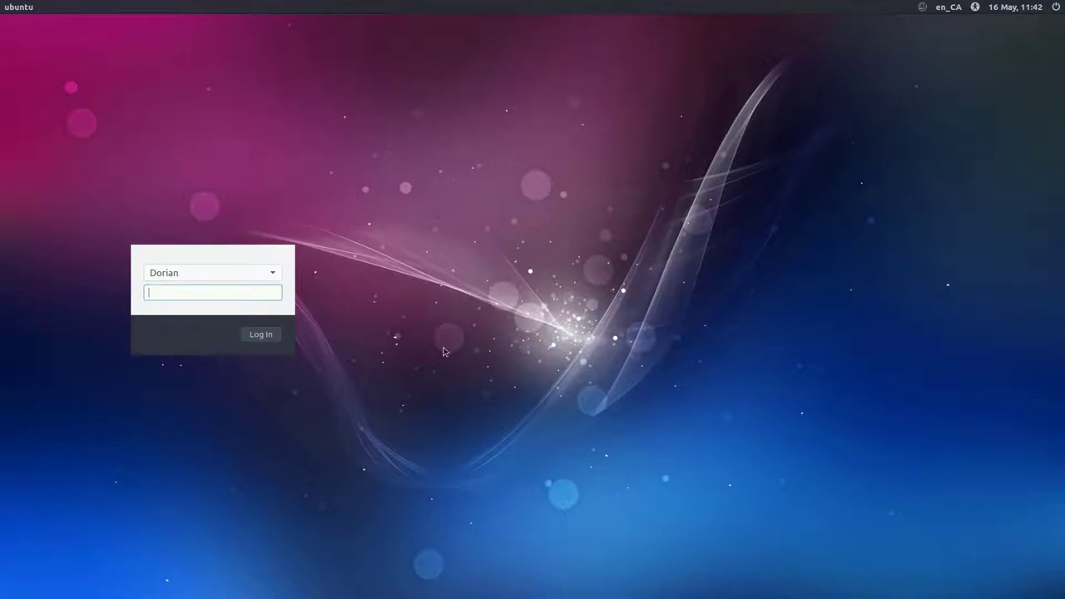
Step: Review the desktop sessions offered on the login screen
left_click(923, 8)
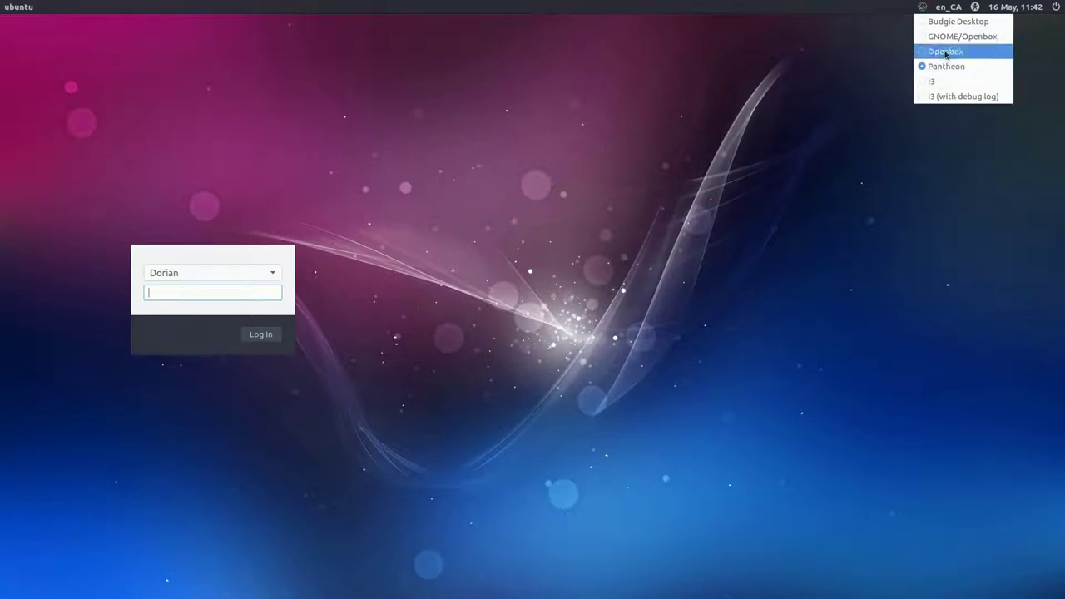
left_click(798, 89)
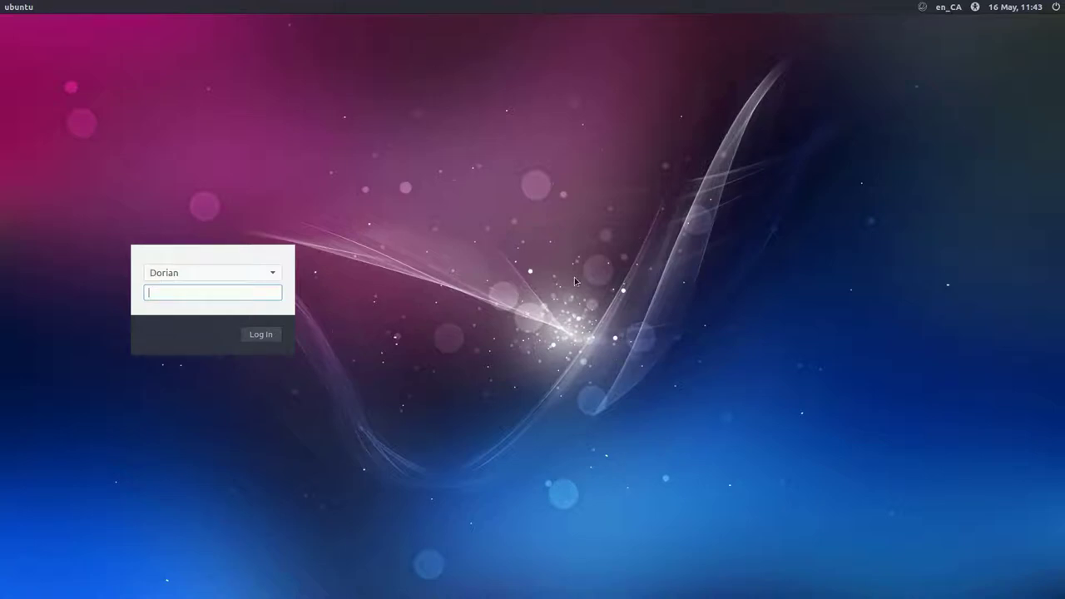
left_click(922, 6)
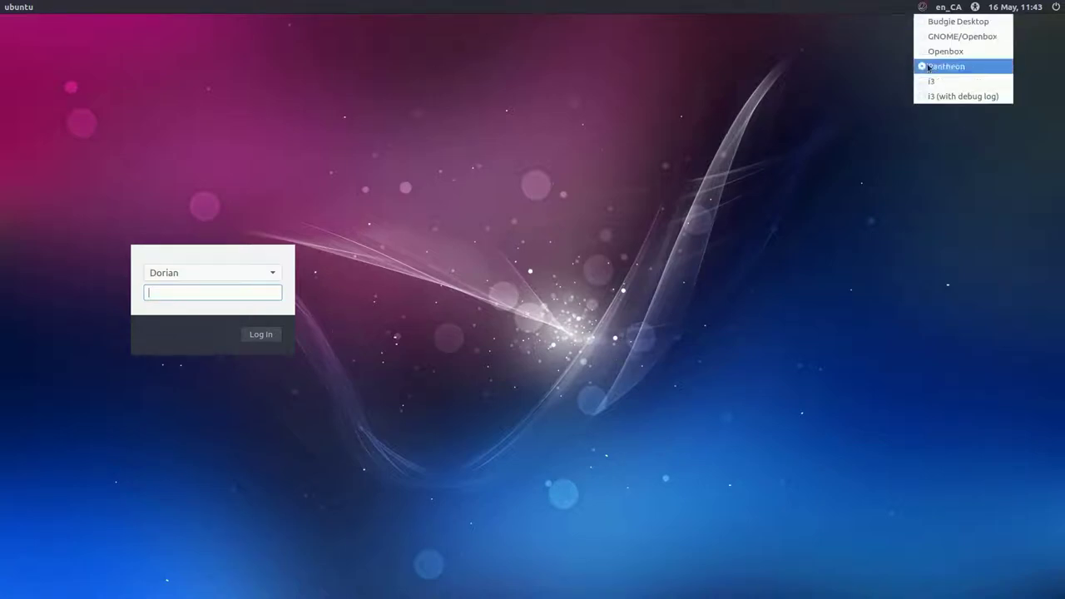
left_click(389, 175)
Step: Choose the Budgie Desktop session and log in with the account password
left_click(922, 7)
left_click(923, 27)
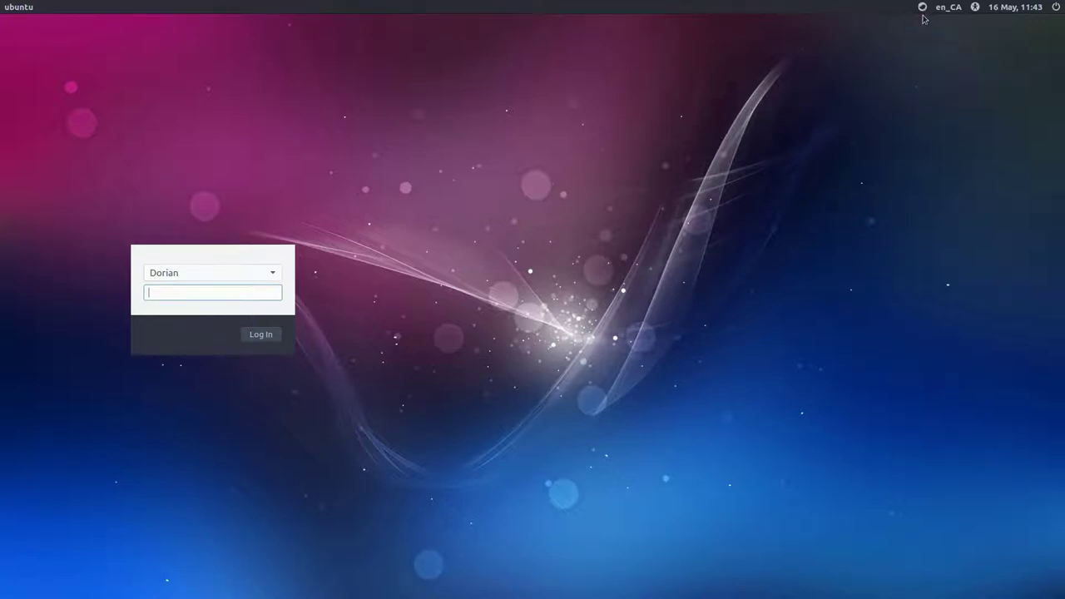
left_click(178, 293)
type("••")
key("Return")
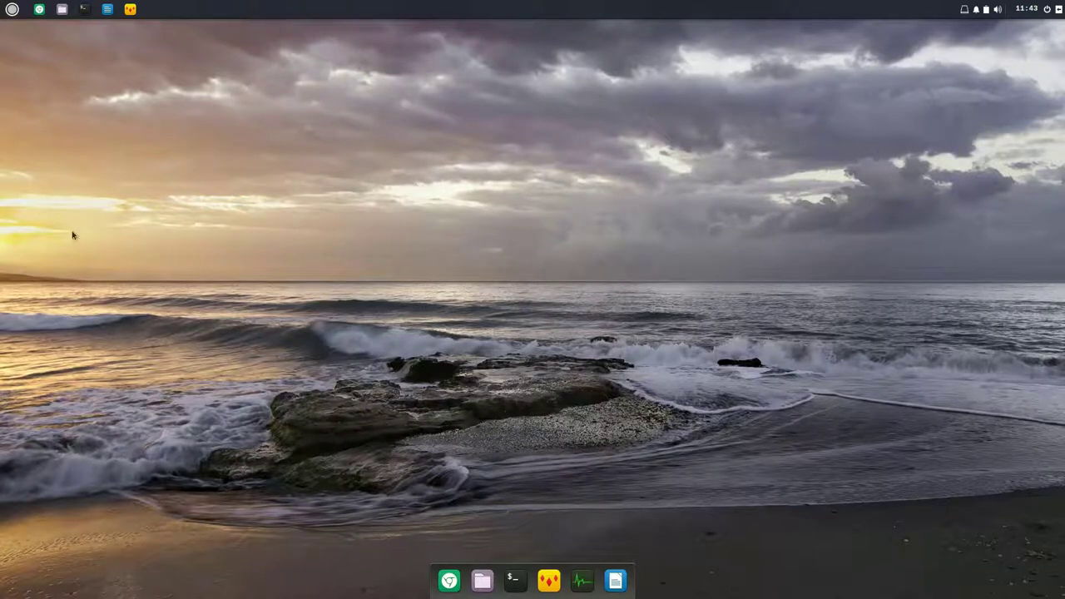
Step: Set the dock's Position preference to Left and close its preferences
right_click(510, 583)
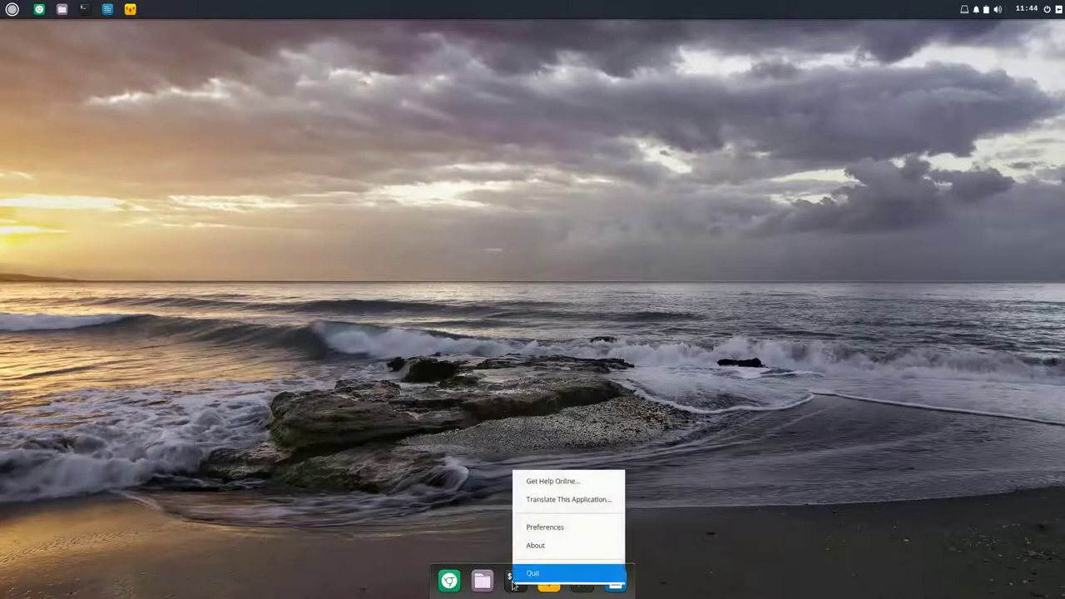
left_click(541, 527)
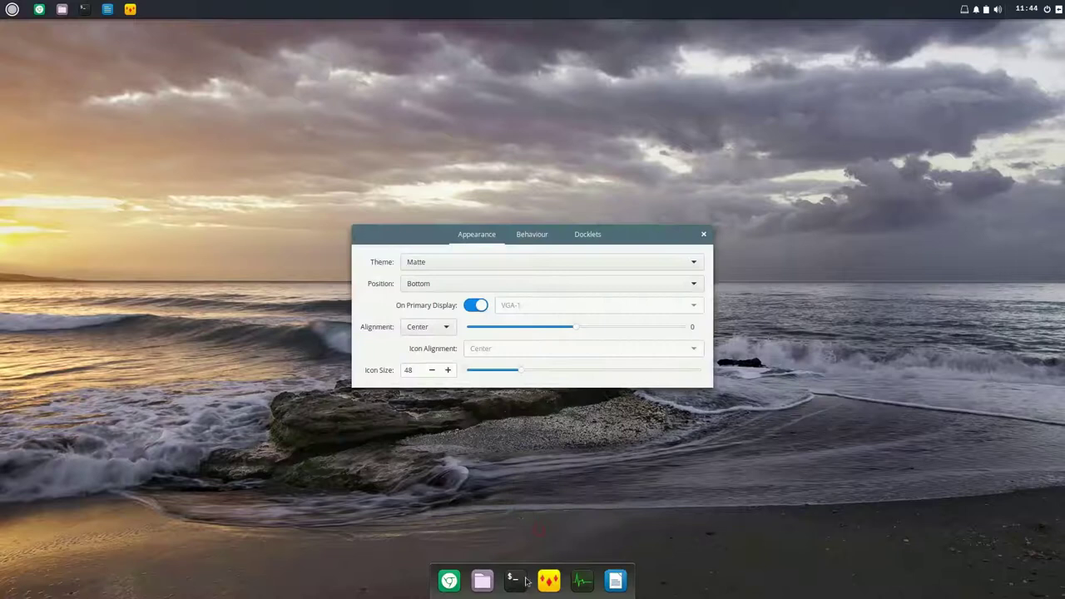
left_click(517, 285)
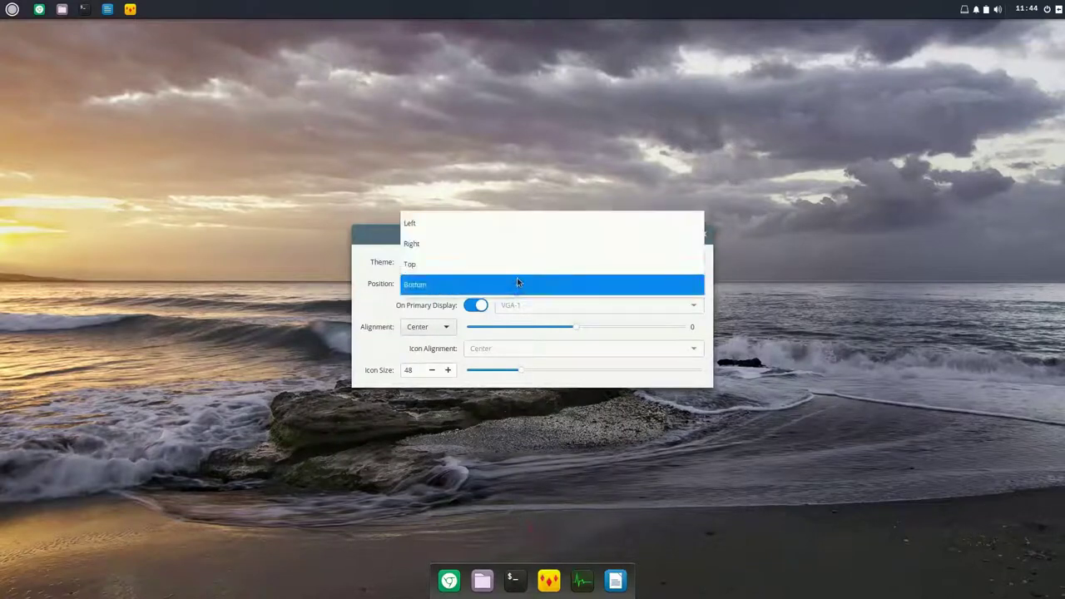
left_click(516, 225)
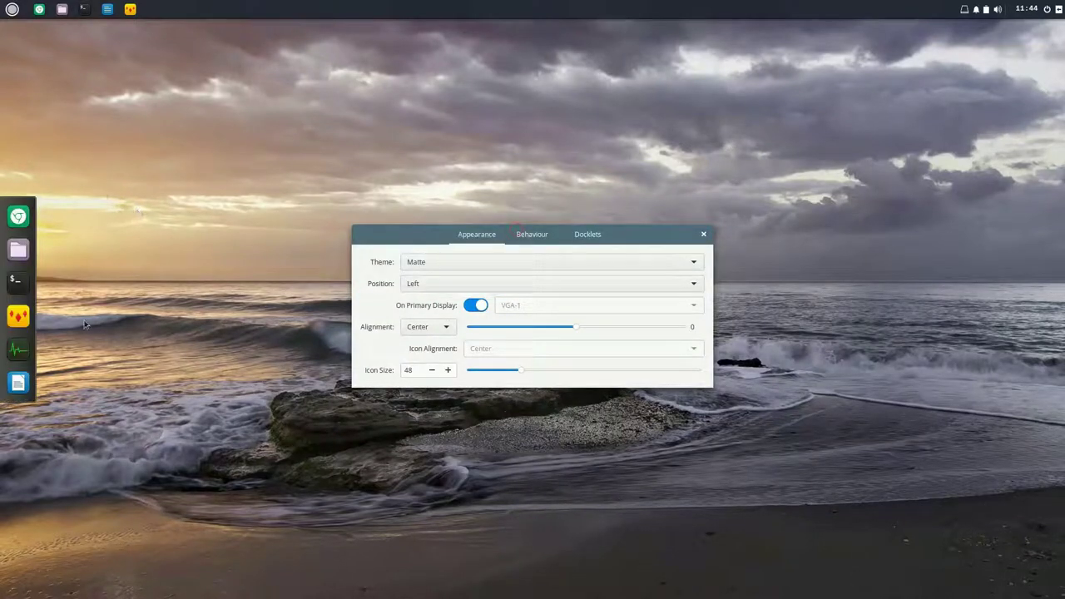
left_click(702, 233)
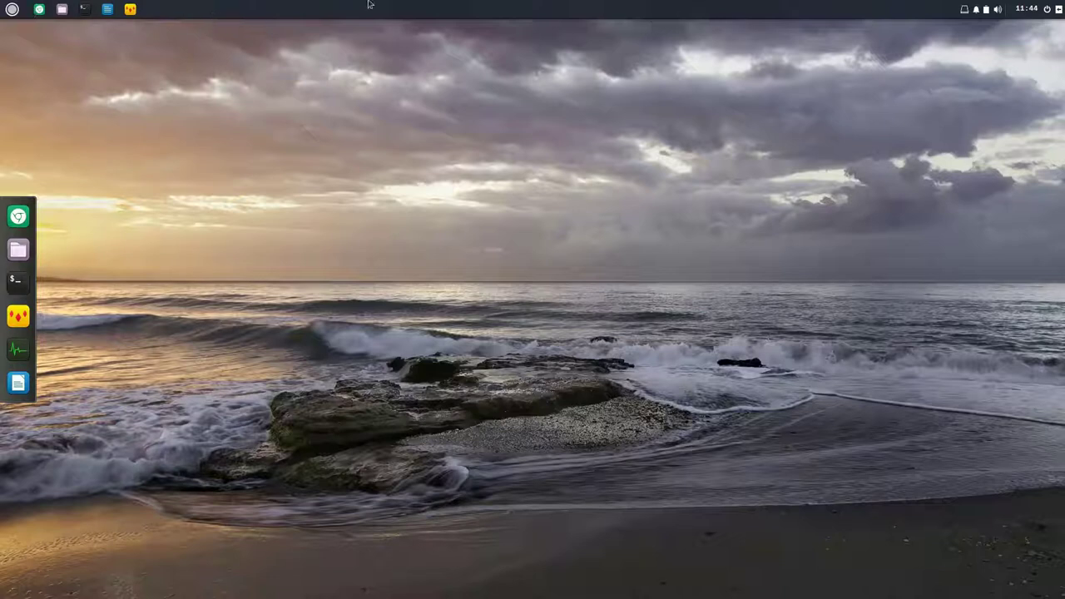
Step: Open a terminal window on the Budgie desktop
left_click(83, 9)
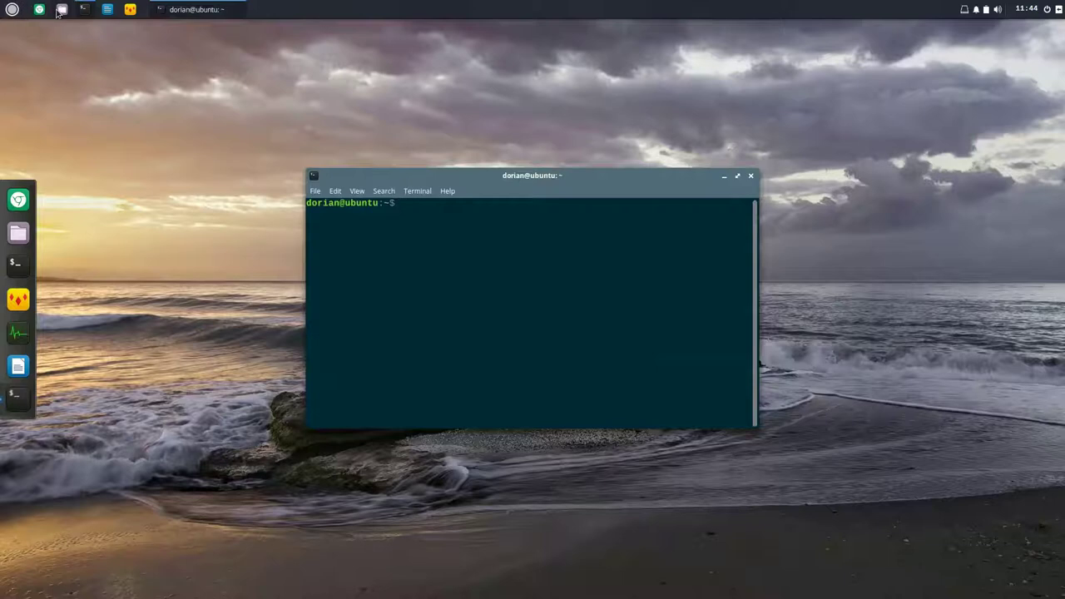
Step: Open the file manager at the Home folder, move its window aside and close it
left_click(59, 9)
left_click_drag(510, 175, 658, 108)
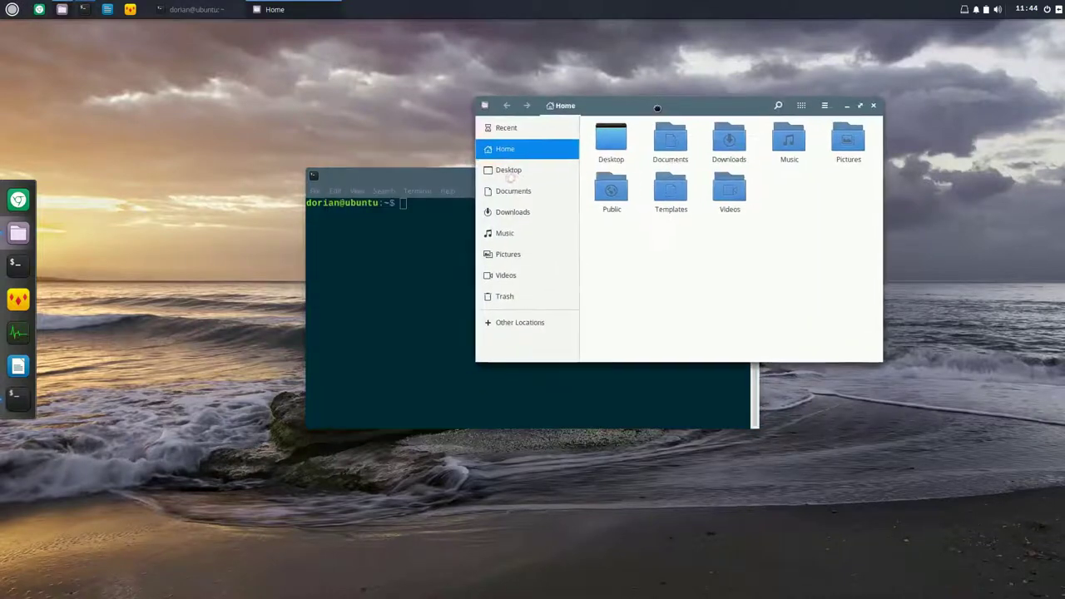
left_click(875, 107)
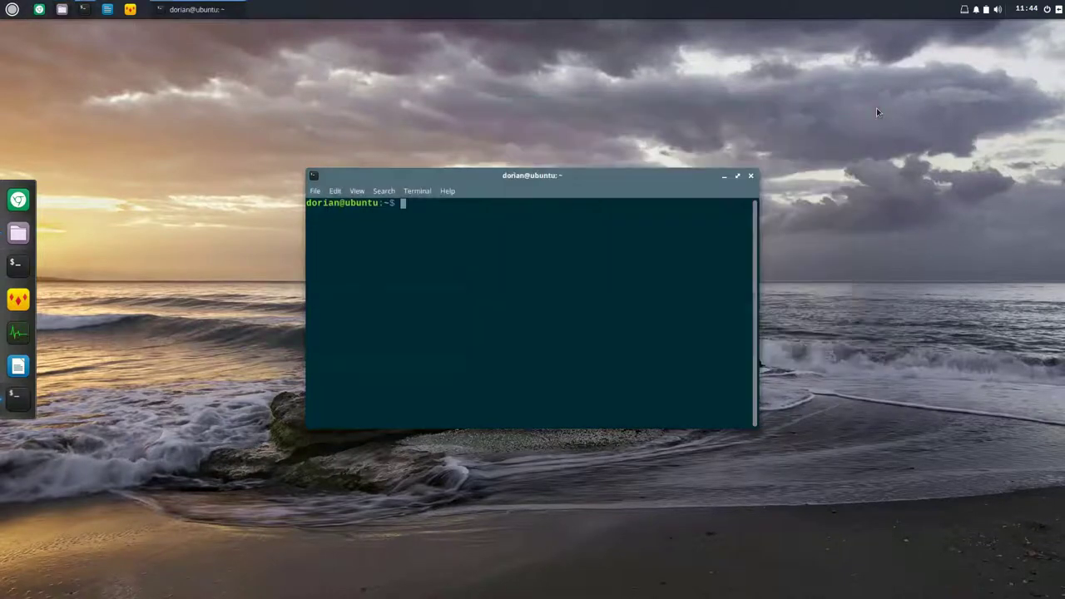
Step: Browse the application menu's categories, including Internet and Sound & Video, and view the Places list
left_click(12, 9)
left_click(42, 129)
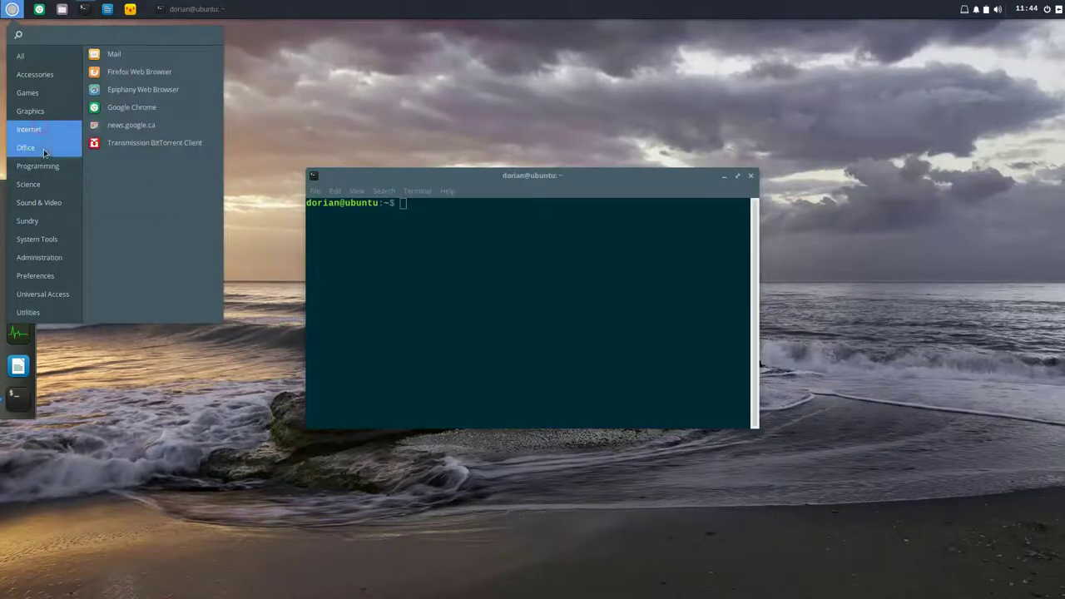
mouse_move(39, 202)
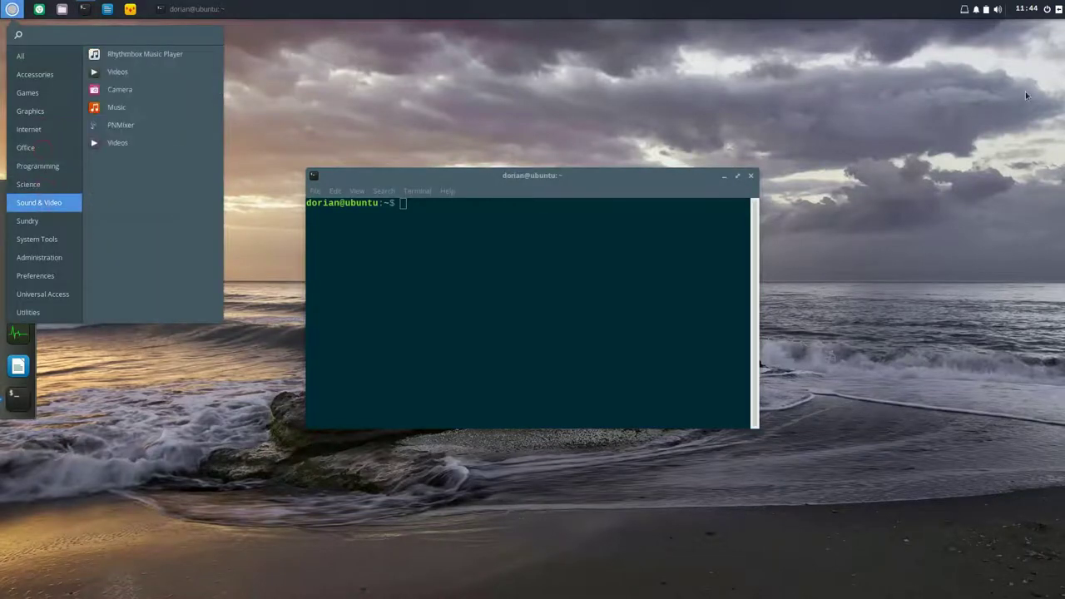
left_click(1020, 36)
left_click(965, 9)
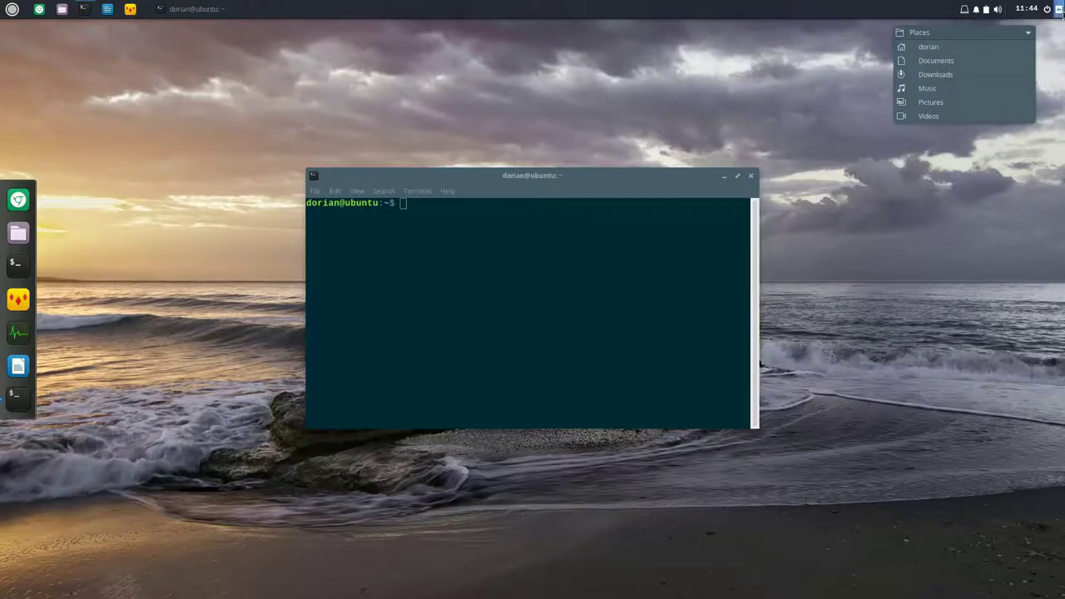
Step: Set the top panel's Position to Bottom in Budgie Settings and close the sidebar
left_click(1060, 9)
left_click(1059, 9)
left_click(1060, 9)
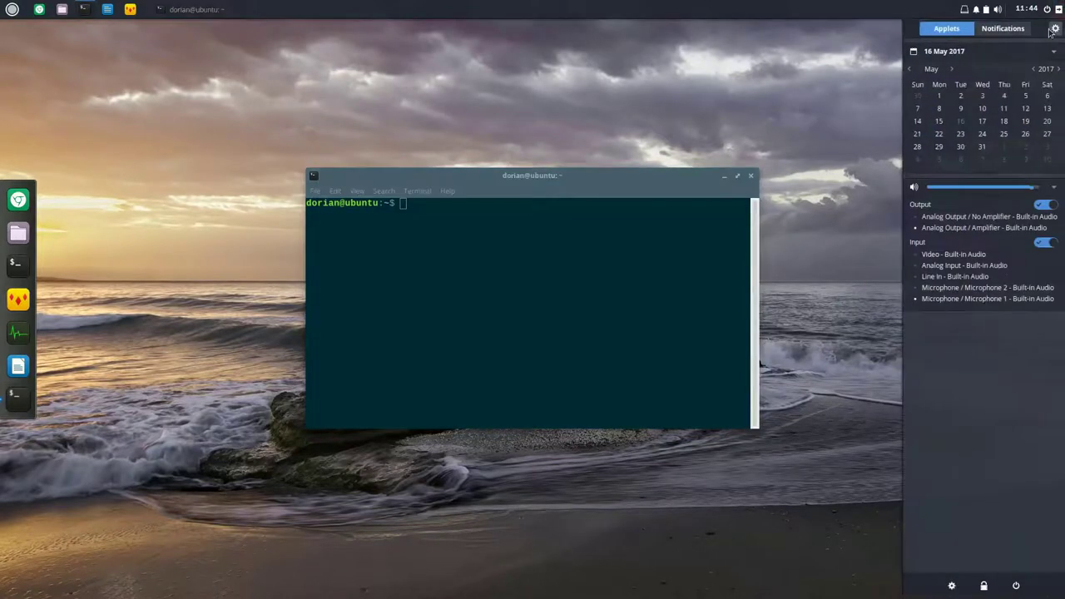
left_click(1056, 29)
left_click(1011, 48)
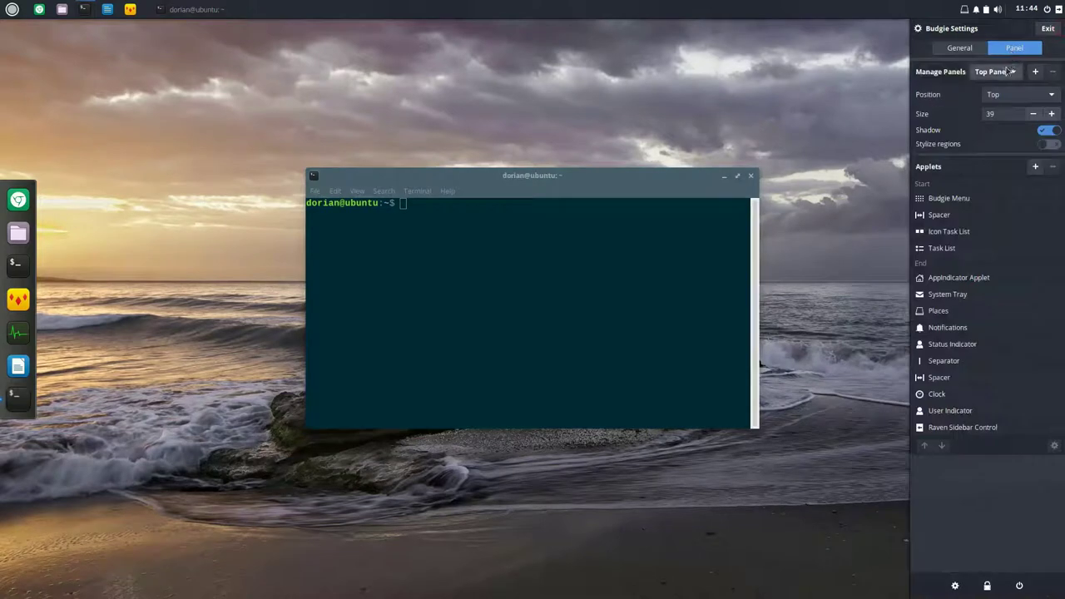
left_click(1008, 96)
left_click(1010, 109)
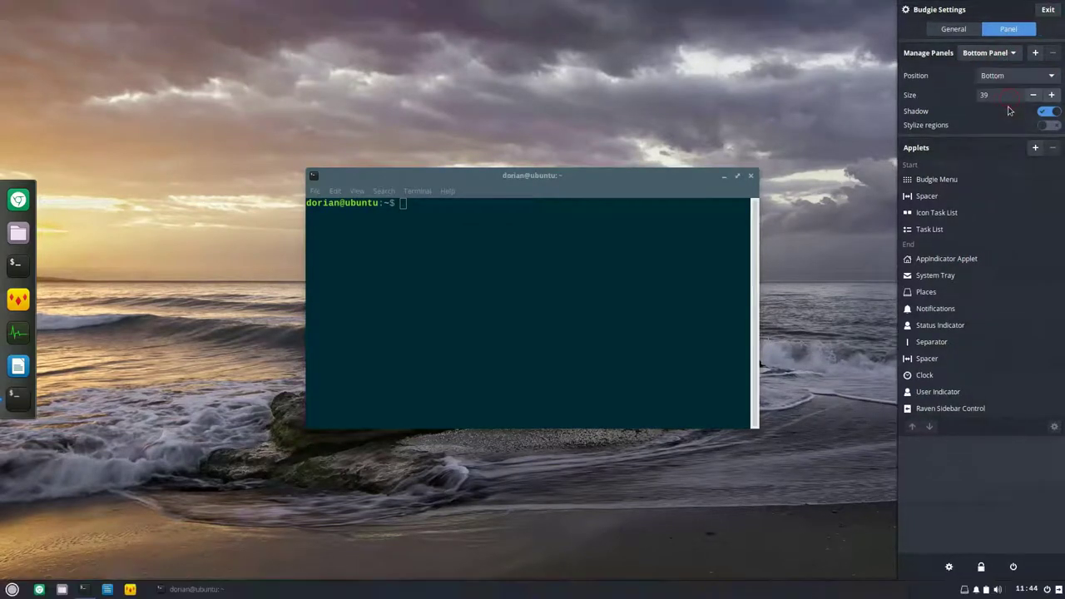
left_click(885, 79)
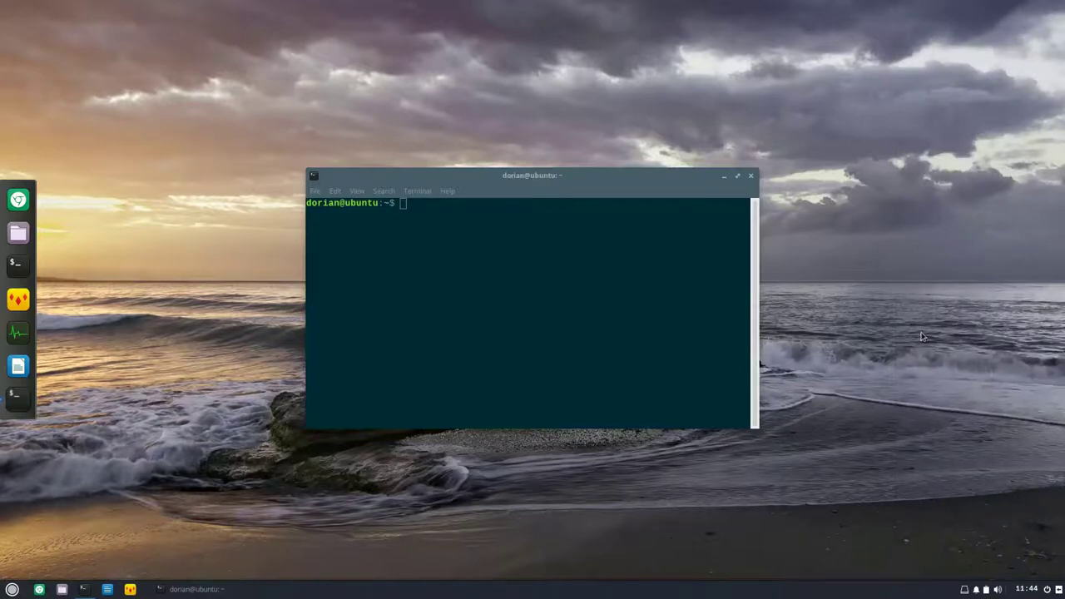
Step: Examine how the application menu and the Places list open from the relocated panel
left_click(12, 590)
left_click(12, 590)
left_click(12, 589)
left_click(11, 589)
left_click(977, 590)
left_click(977, 590)
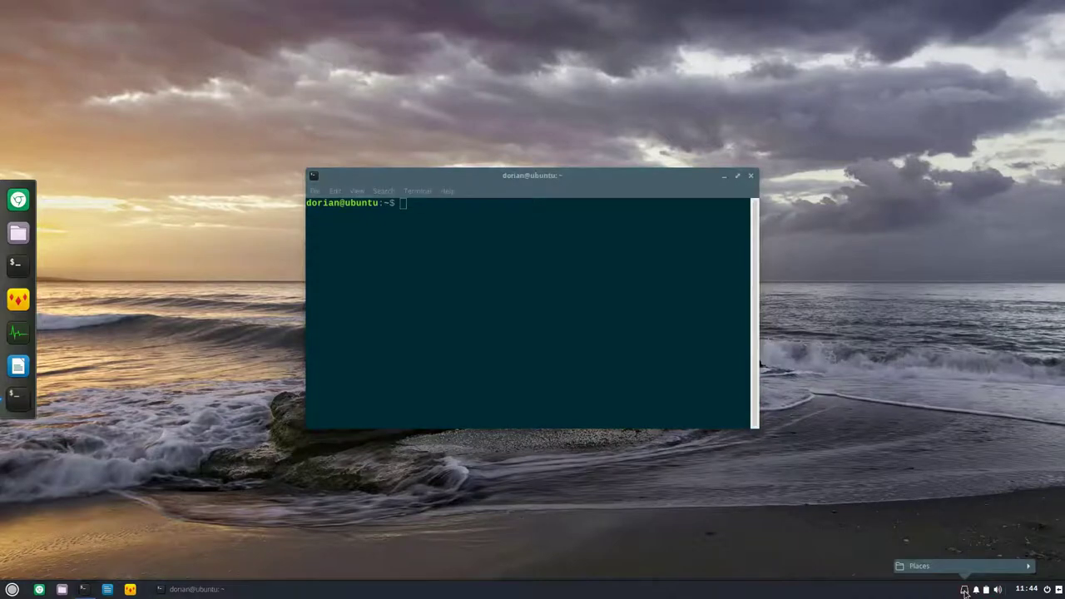
left_click(12, 589)
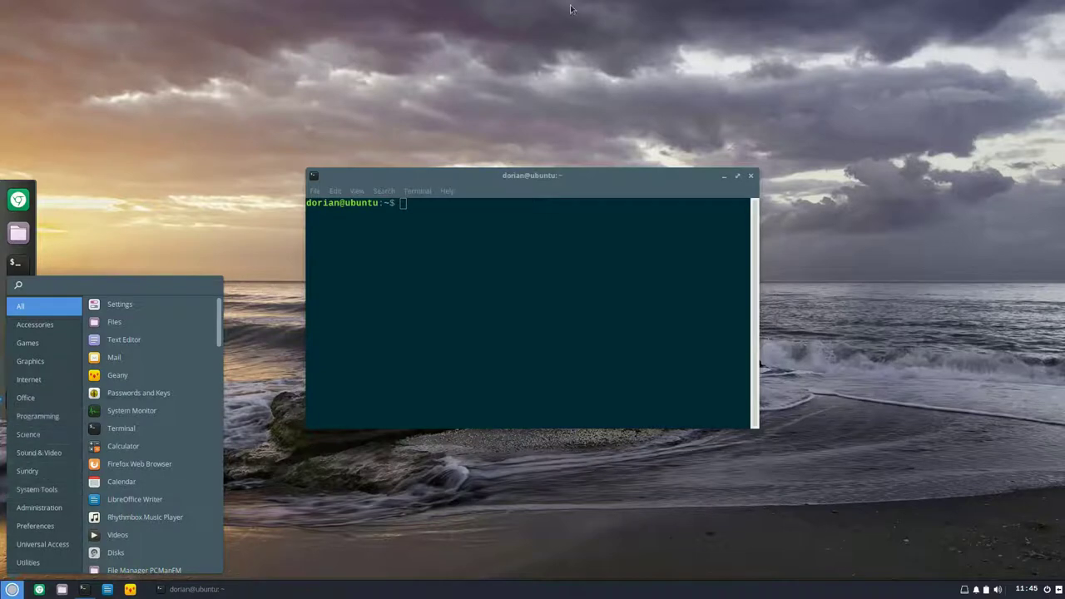
left_click(860, 122)
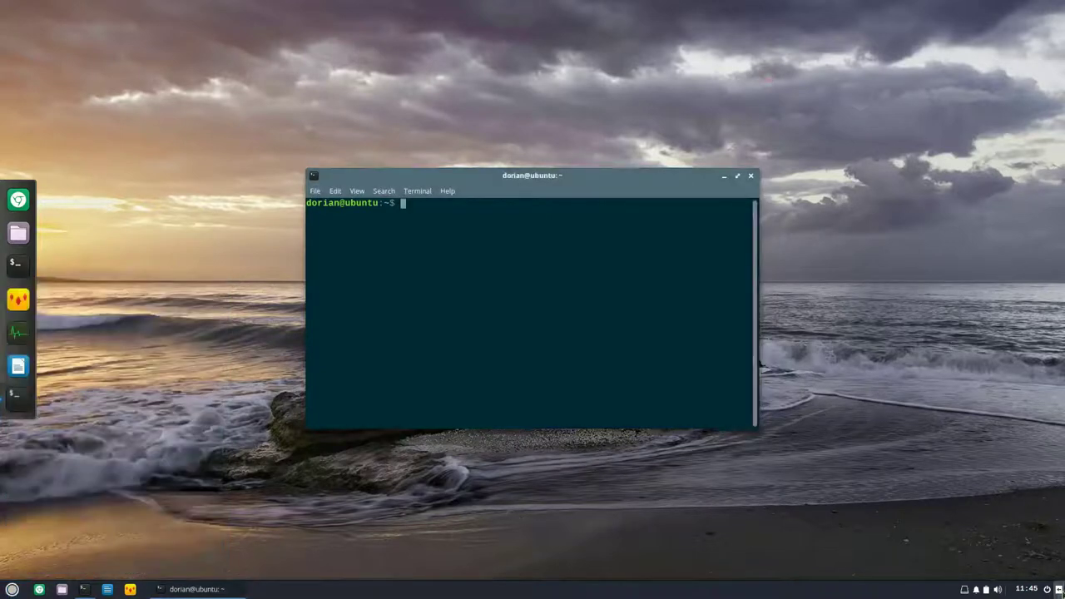
Step: Review the Applets and Notifications views of the Raven sidebar and close it
left_click(1058, 588)
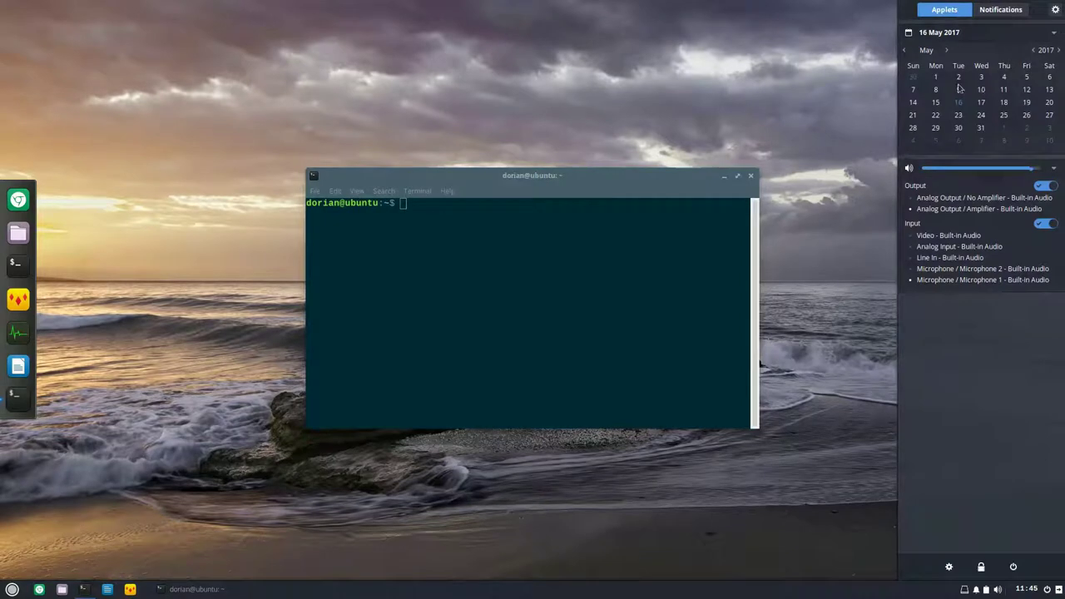
left_click(985, 12)
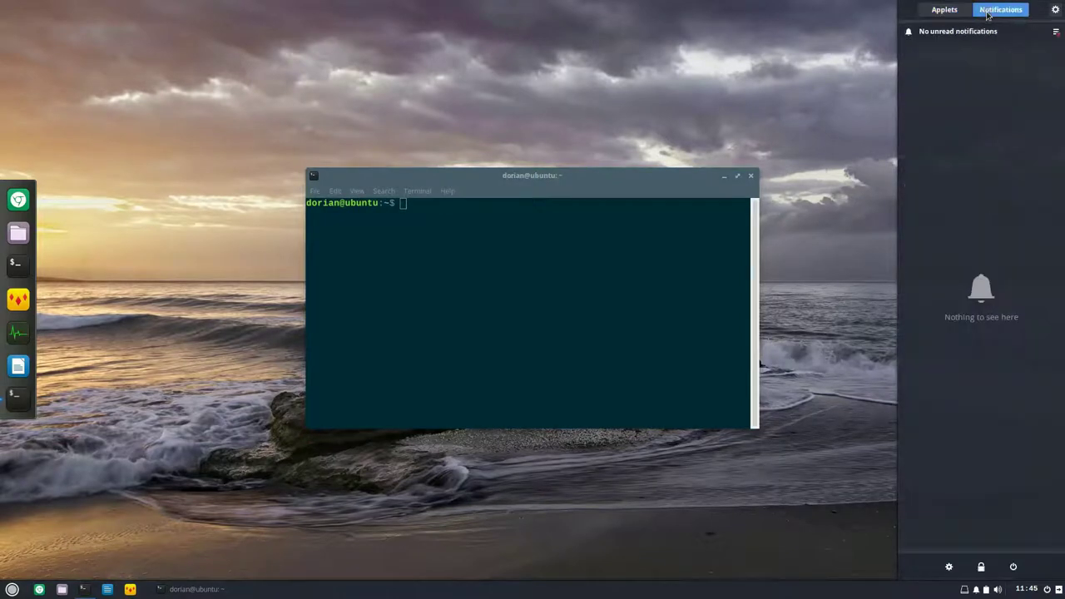
left_click(944, 9)
left_click(761, 150)
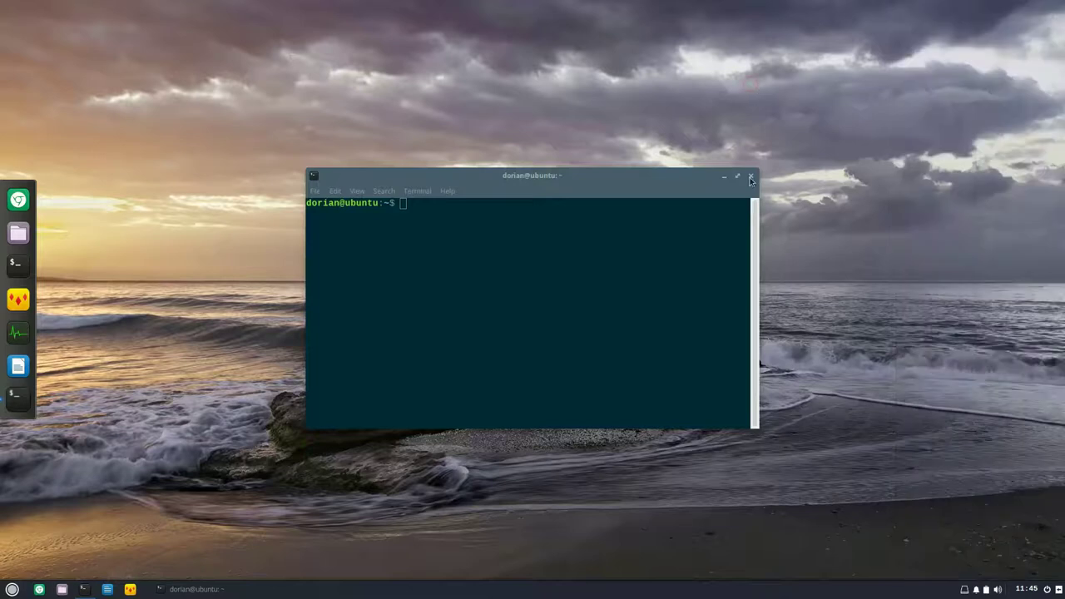
Step: Close the terminal window, and open and close the Home folder in the file manager
left_click(751, 179)
key("super+e")
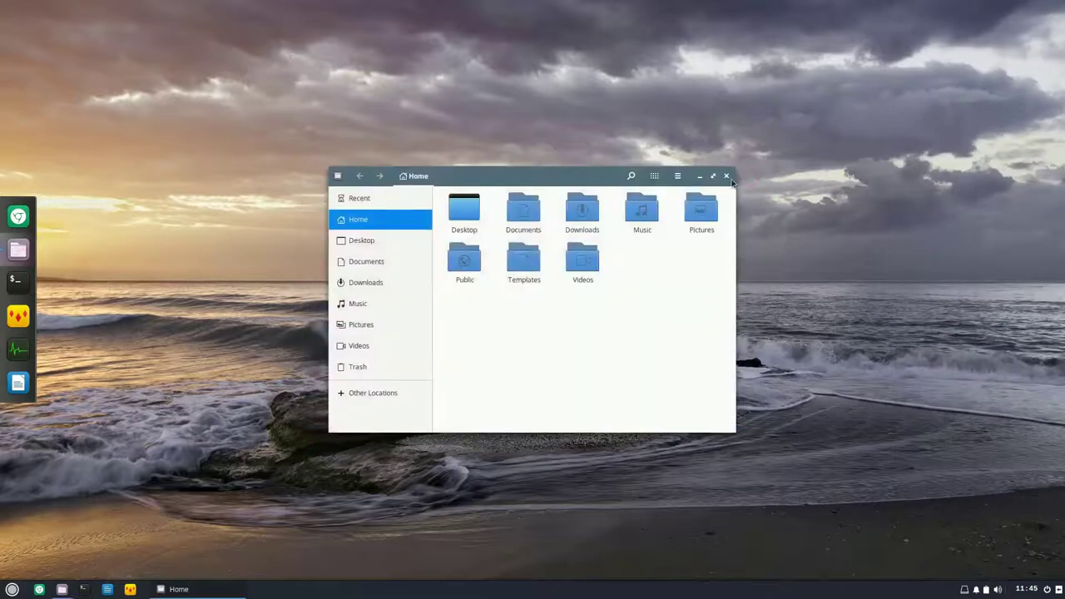
left_click(727, 177)
Step: Check the used memory with top in a new terminal, and close the terminal despite the running process
left_click(21, 288)
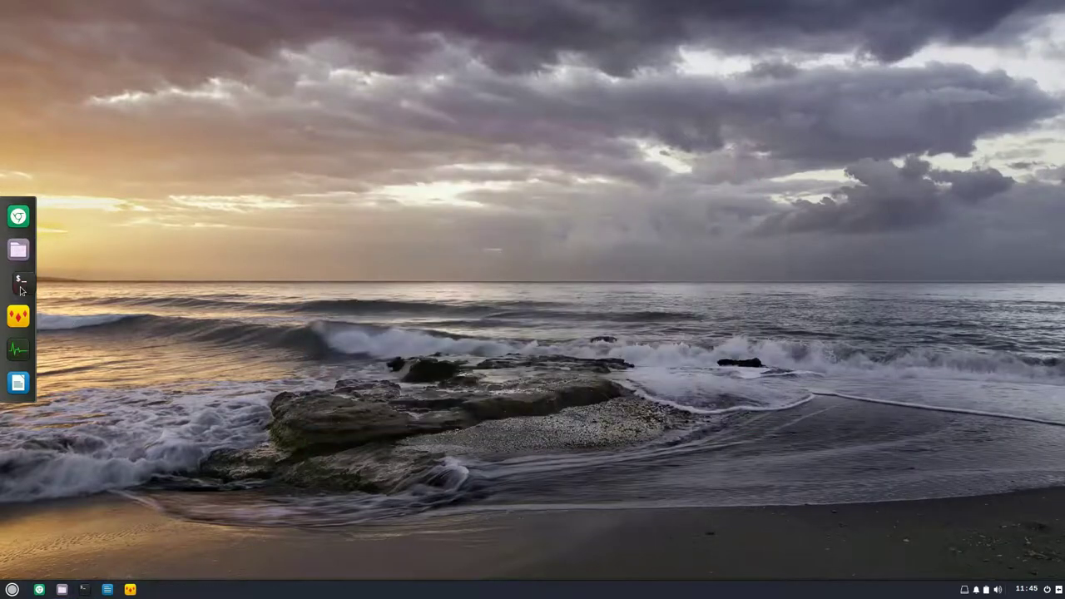
type("top")
key("Return")
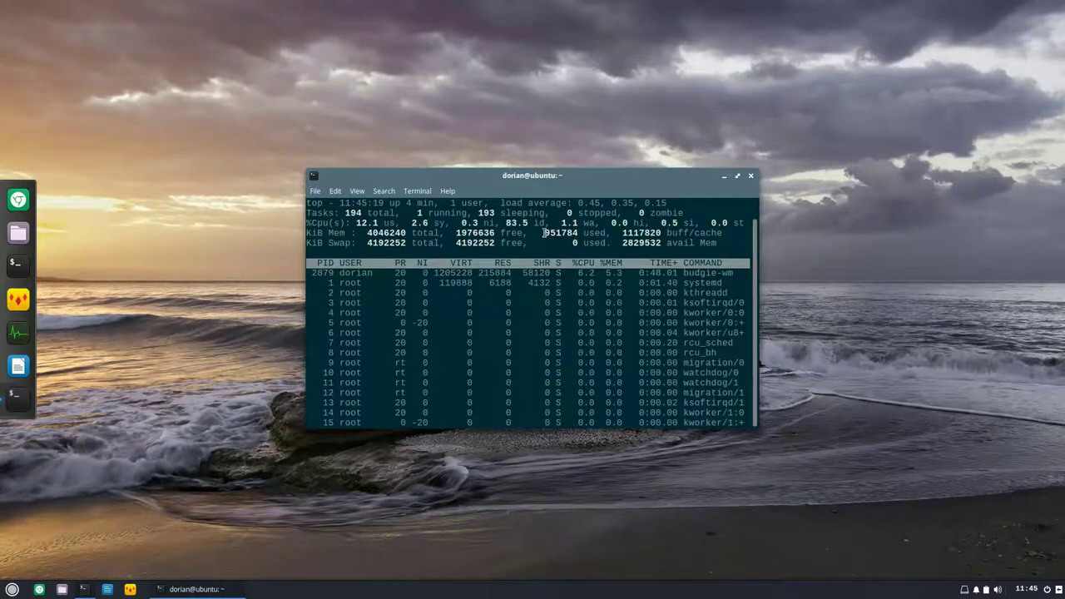
left_click_drag(545, 233, 571, 241)
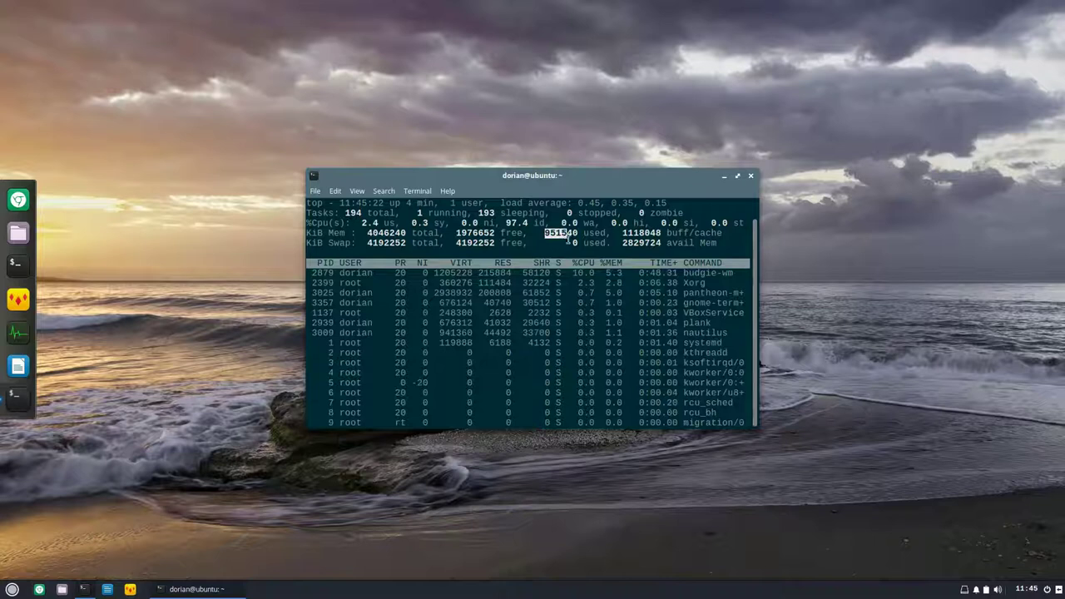
left_click(562, 235)
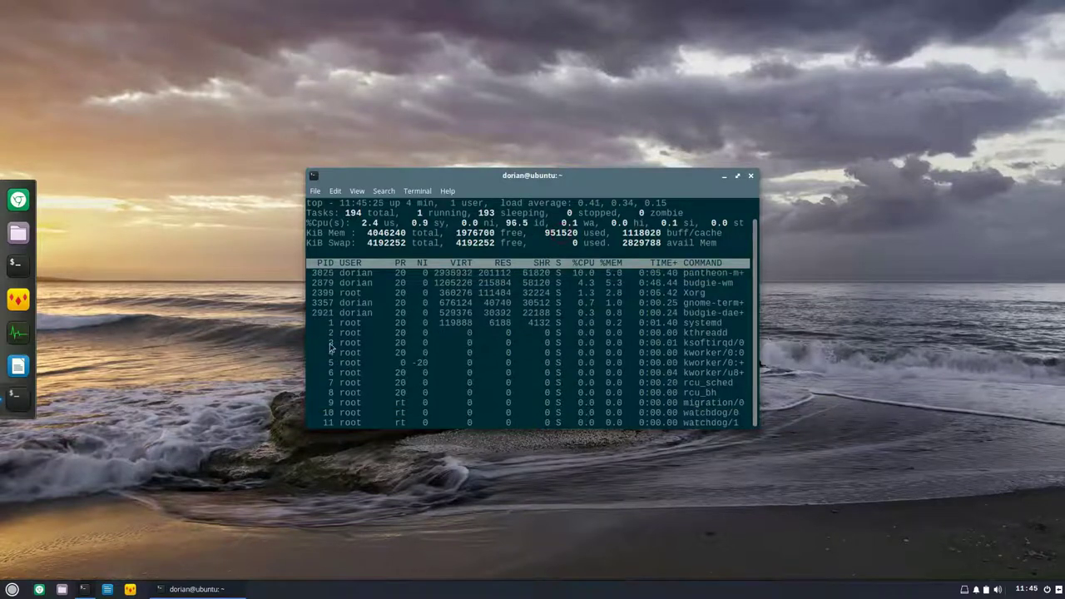
left_click_drag(544, 233, 559, 234)
left_click(751, 176)
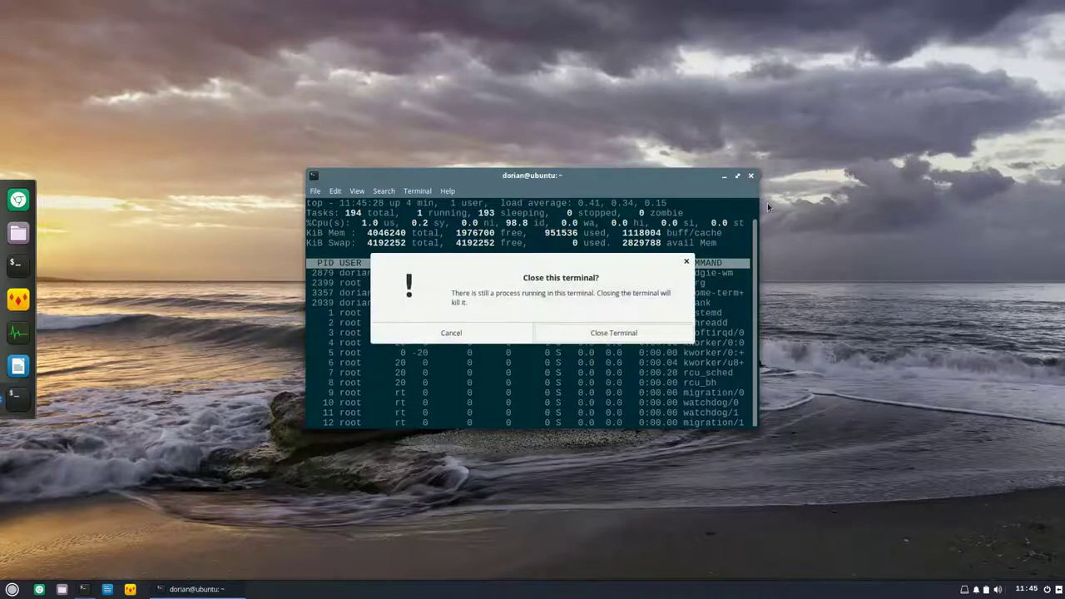
left_click(630, 333)
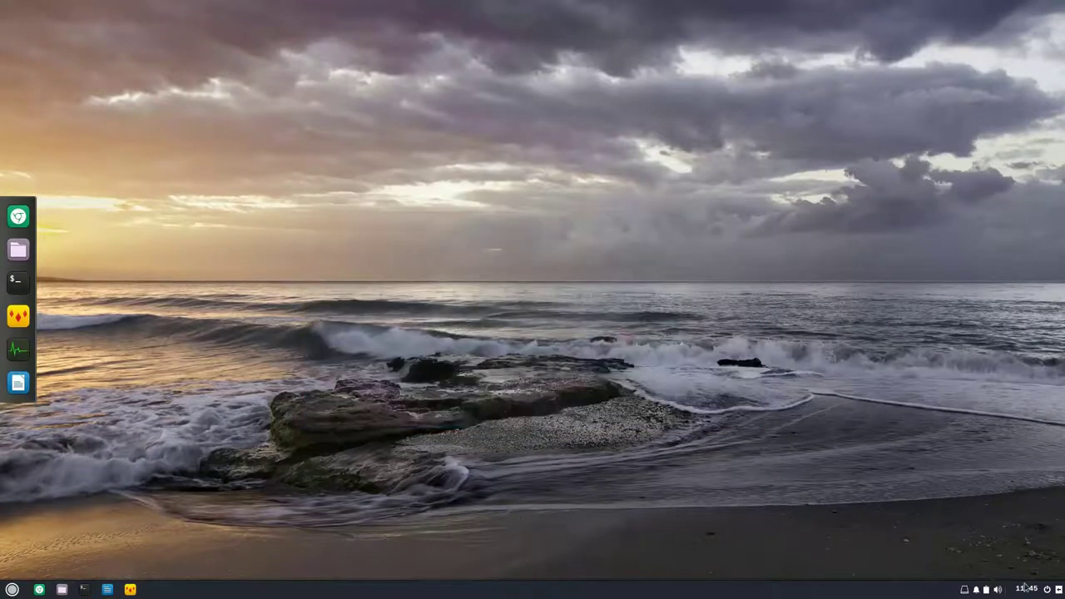
Step: Log out of the Budgie session and confirm ending it
left_click(1048, 590)
left_click(1048, 590)
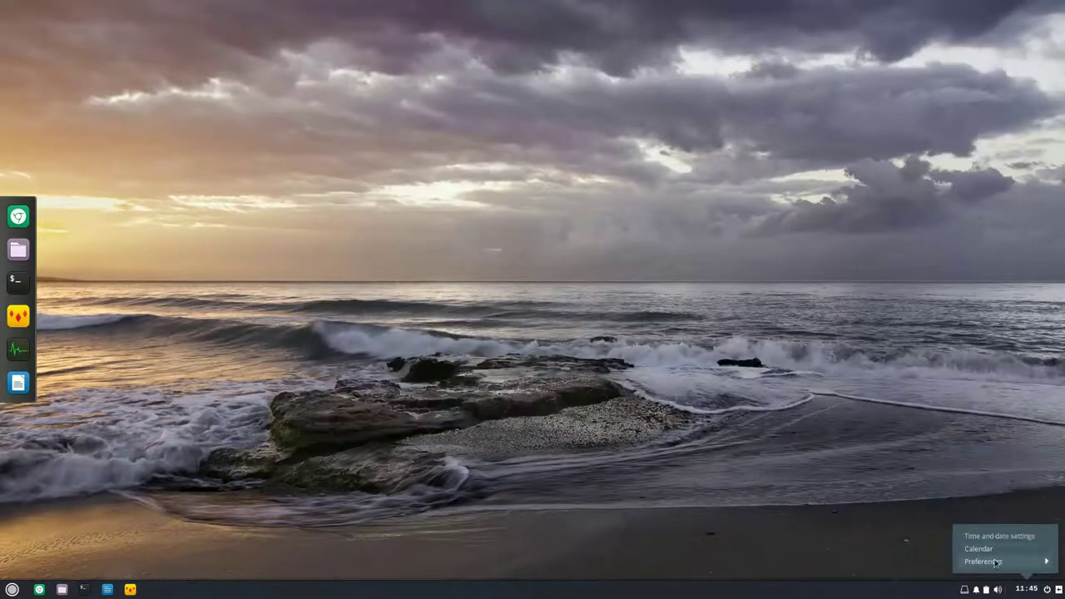
left_click(1048, 590)
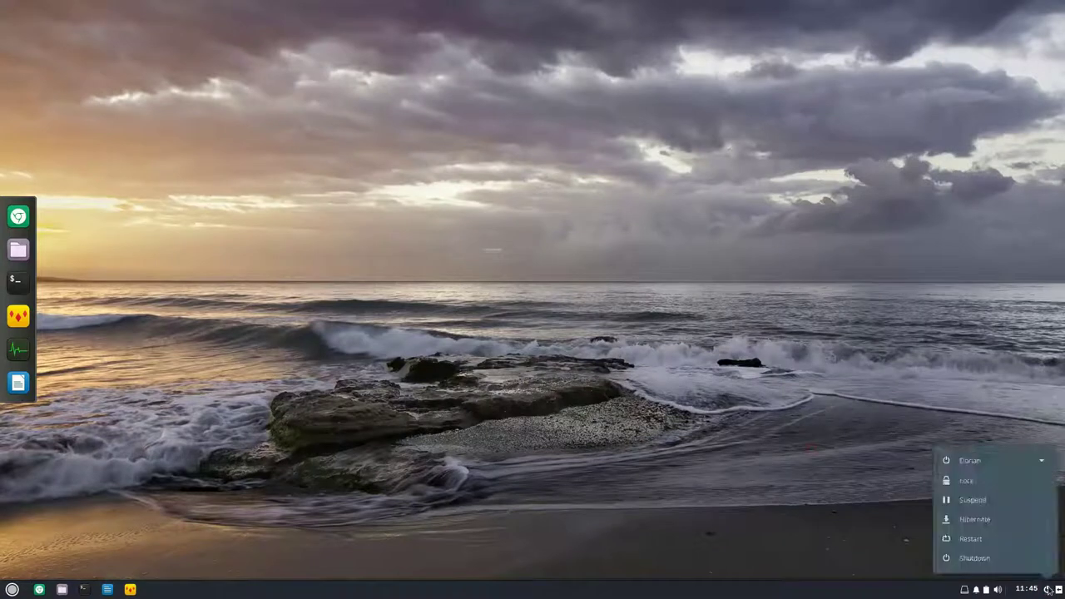
left_click(1048, 590)
left_click(1048, 590)
left_click(1002, 463)
left_click(971, 461)
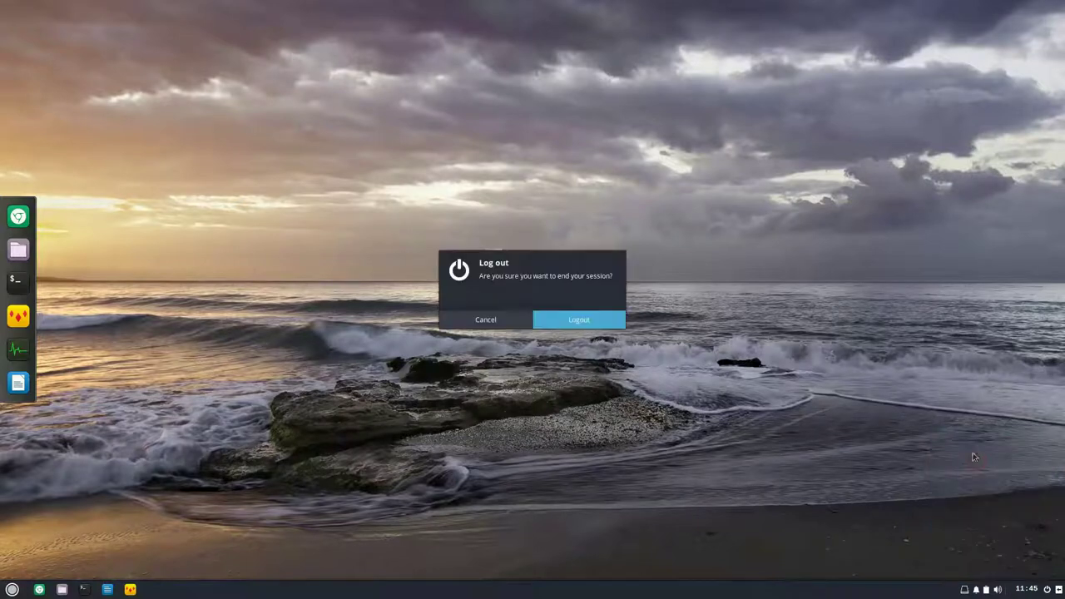
left_click(575, 321)
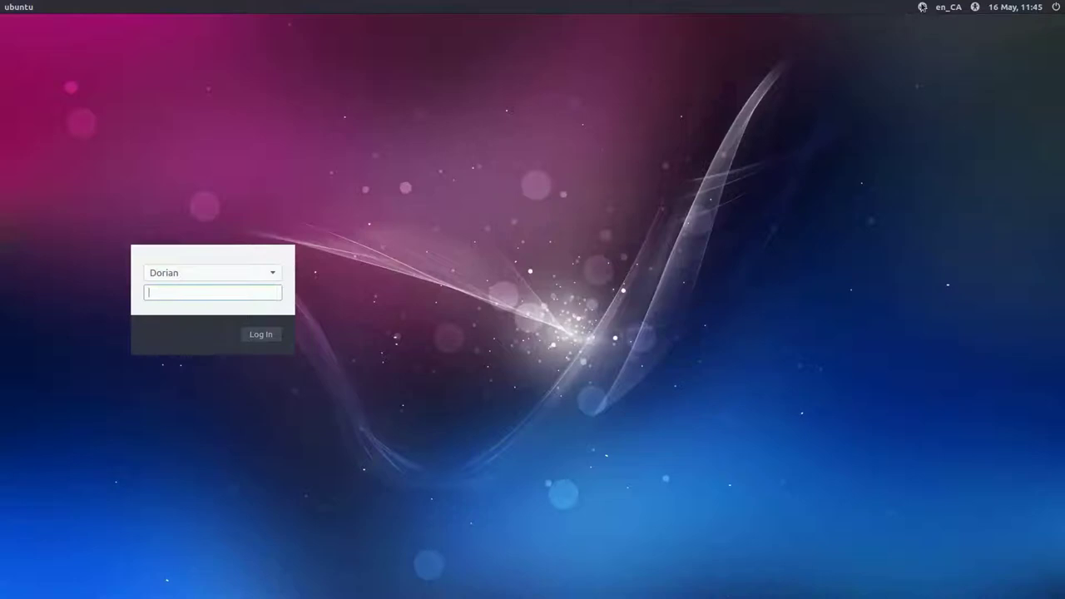
Step: Choose the i3 session on the login screen and log in with the account password
left_click(922, 7)
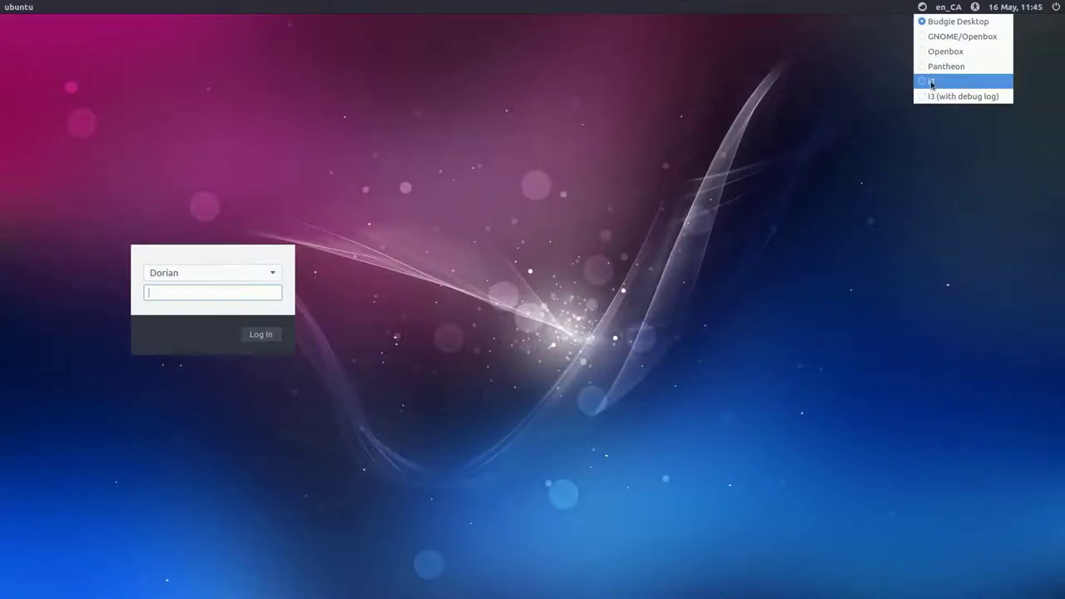
left_click(933, 82)
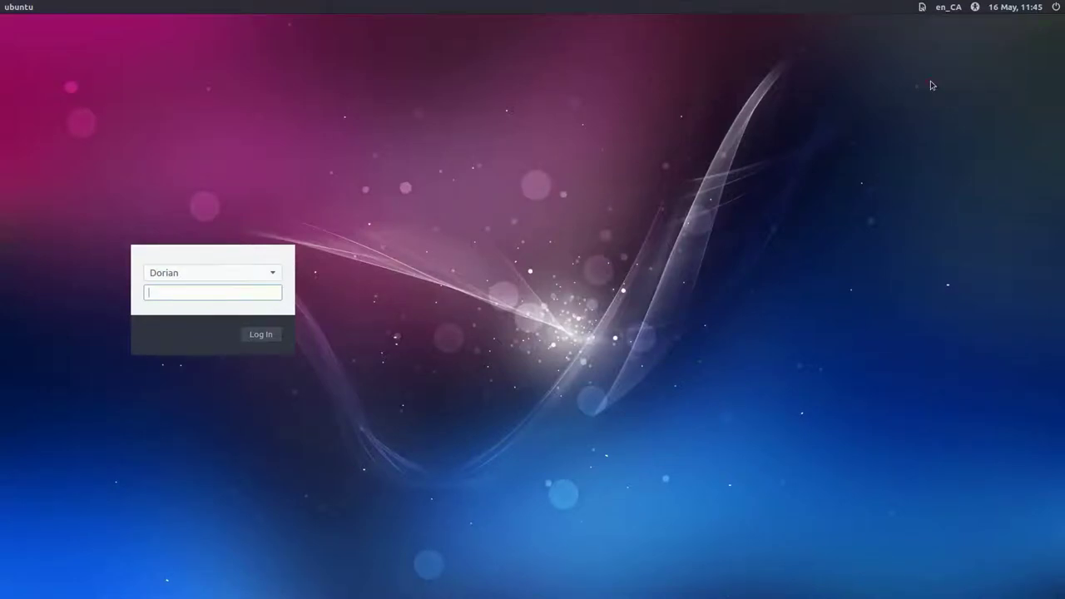
left_click(244, 290)
key("Return")
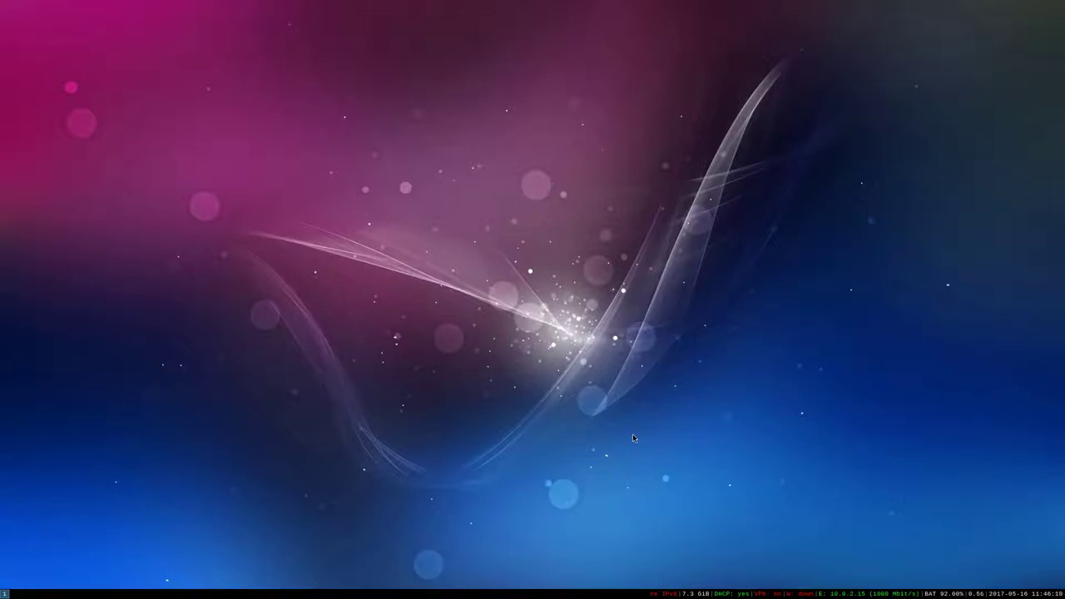
Step: Open a terminal in the i3 session and run top to check the memory usage
key("super+Return")
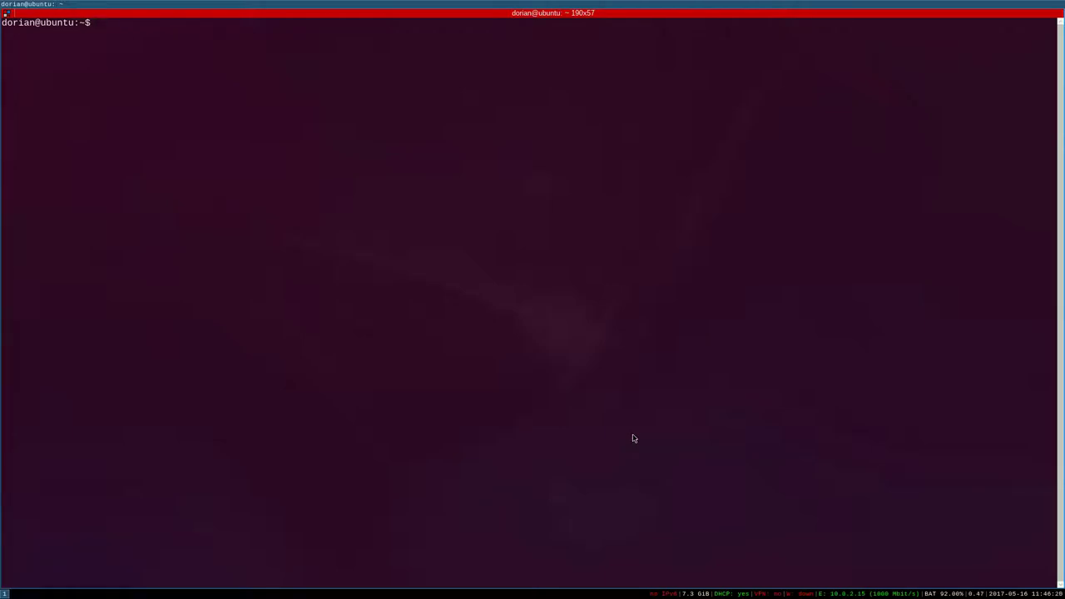
type("top")
key("Return")
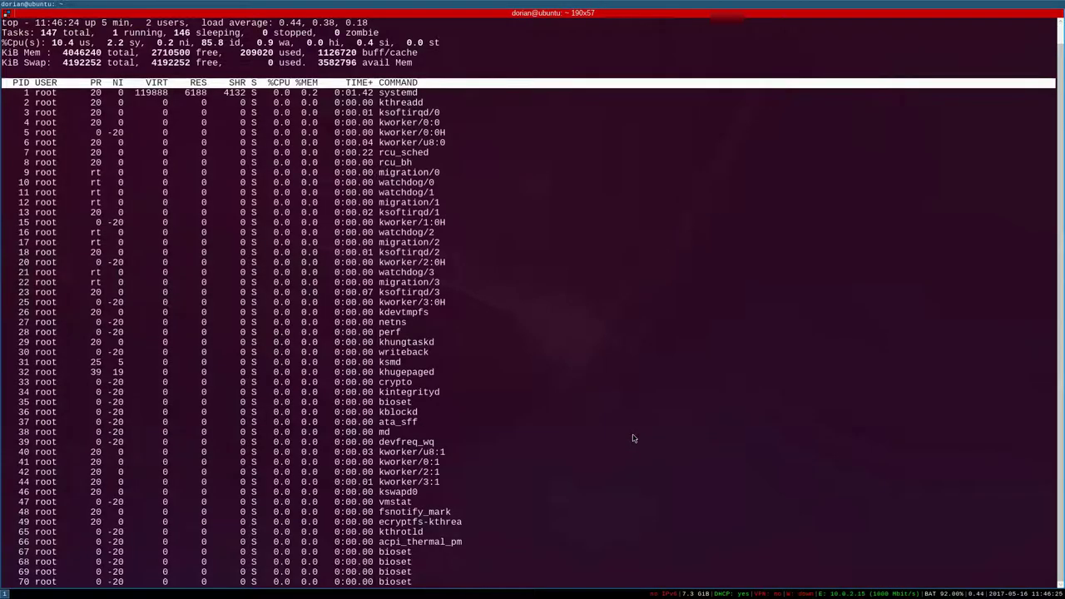
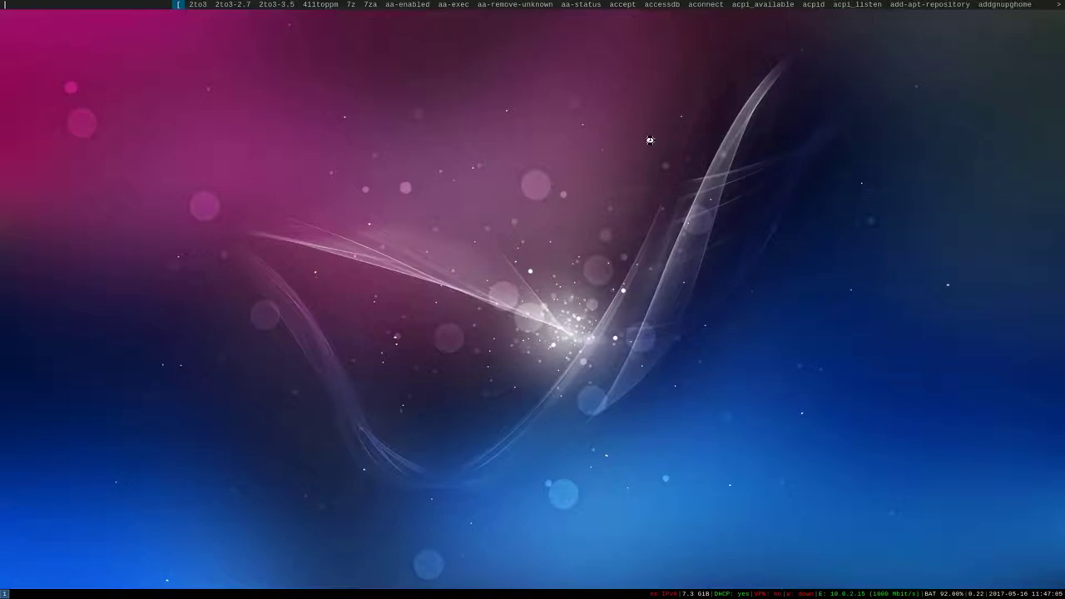
Step: Launch google-chrome through the i3 application launcher, dismissing the message pop-up
type("chrom")
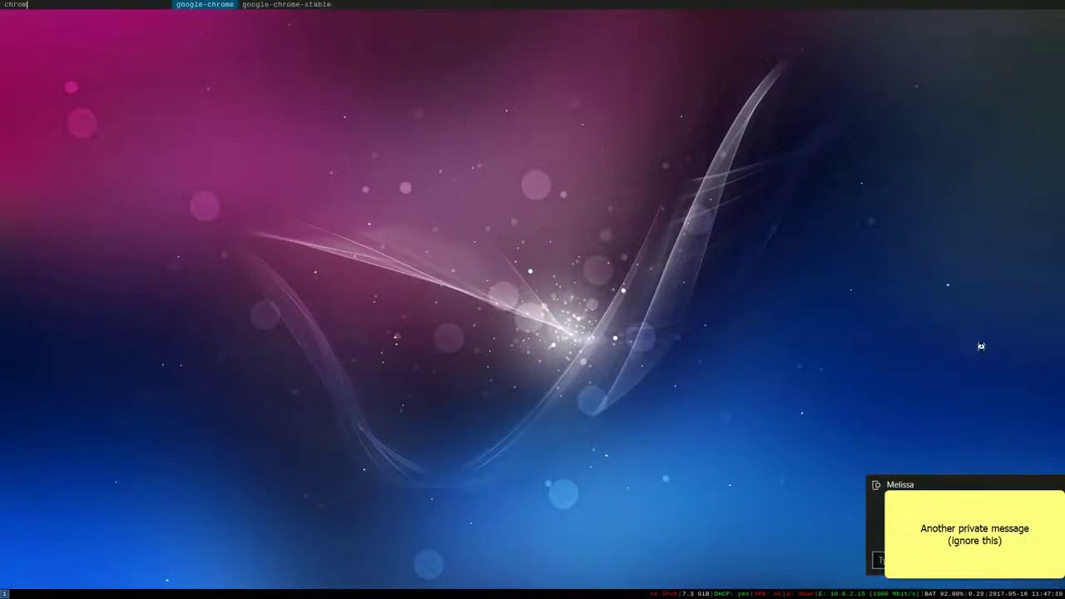
left_click(1057, 484)
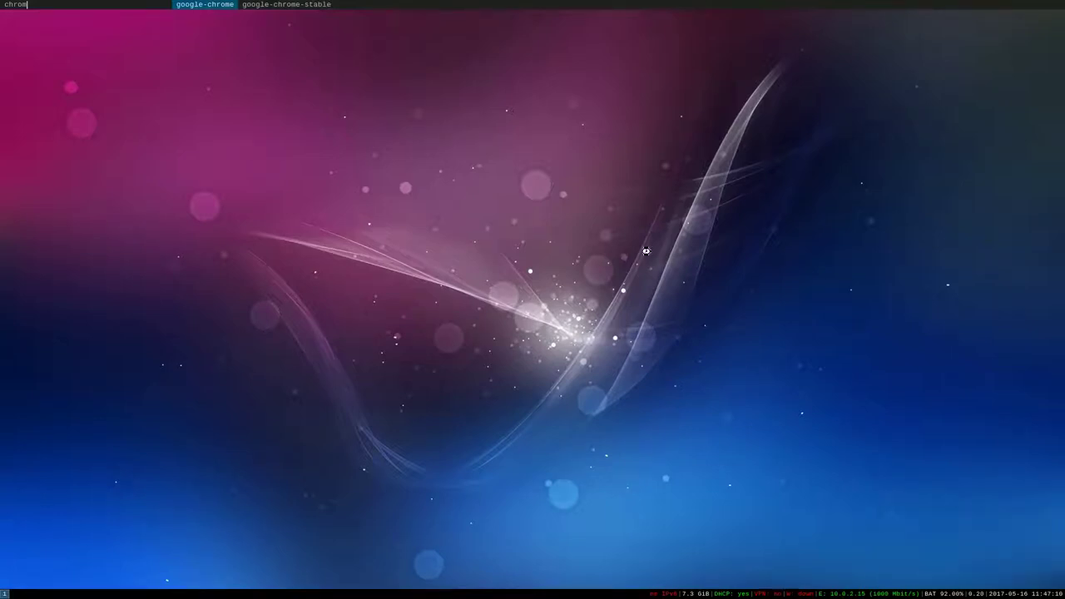
key("Return")
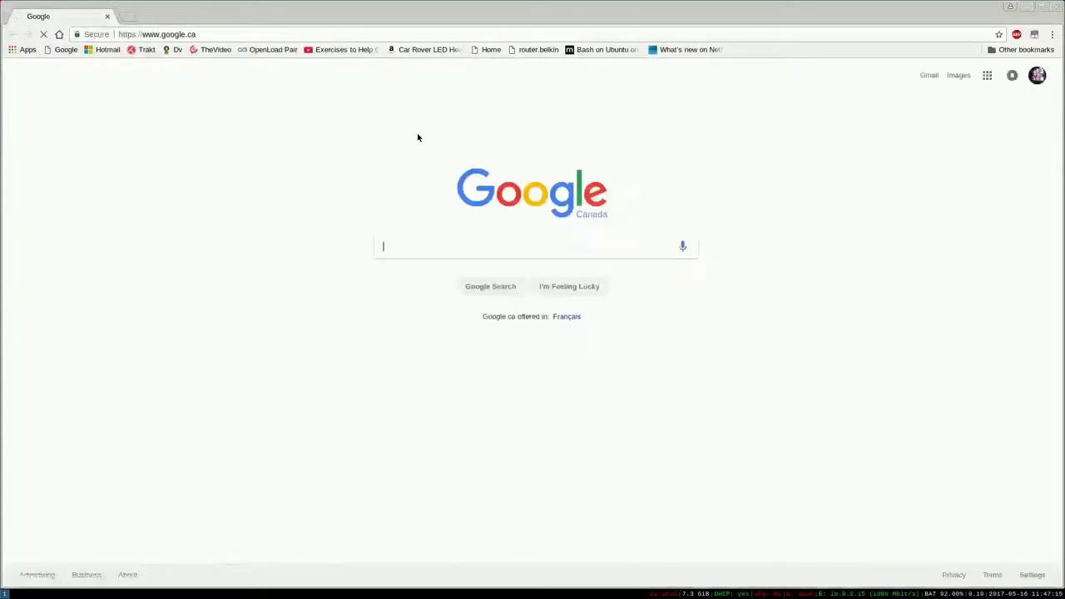
Step: Launch the pcmanfm file manager through the i3 application launcher and make the Chrome window full screen
key("super+d")
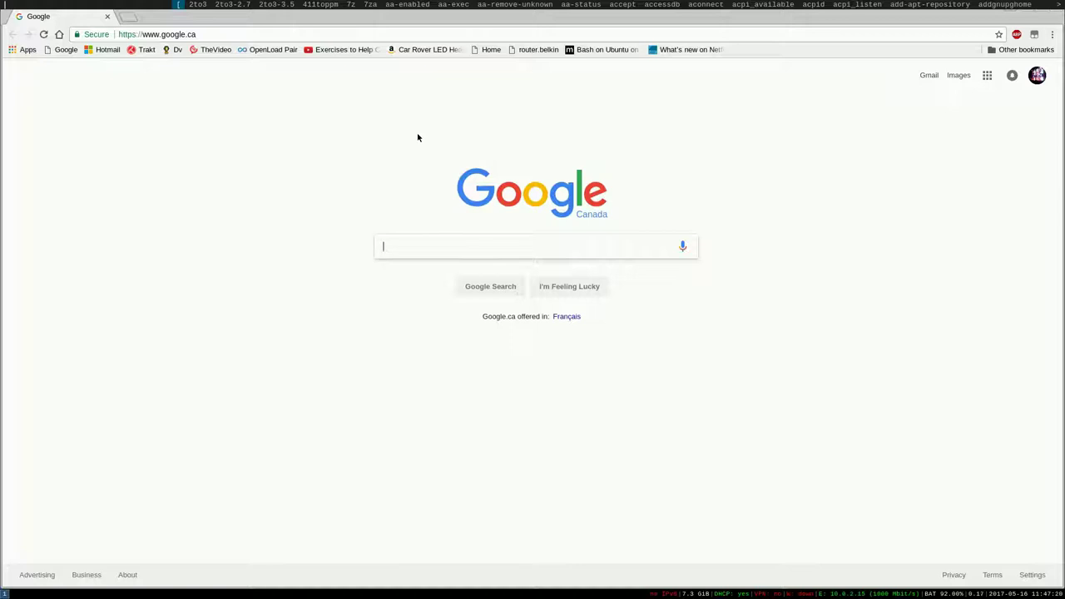
type("pcman")
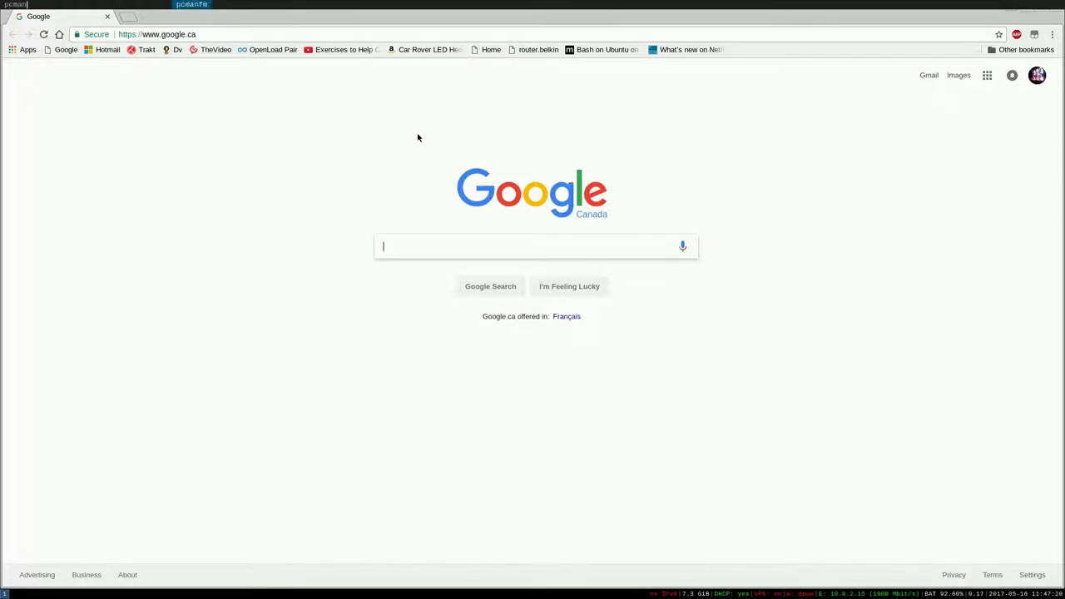
key("Return")
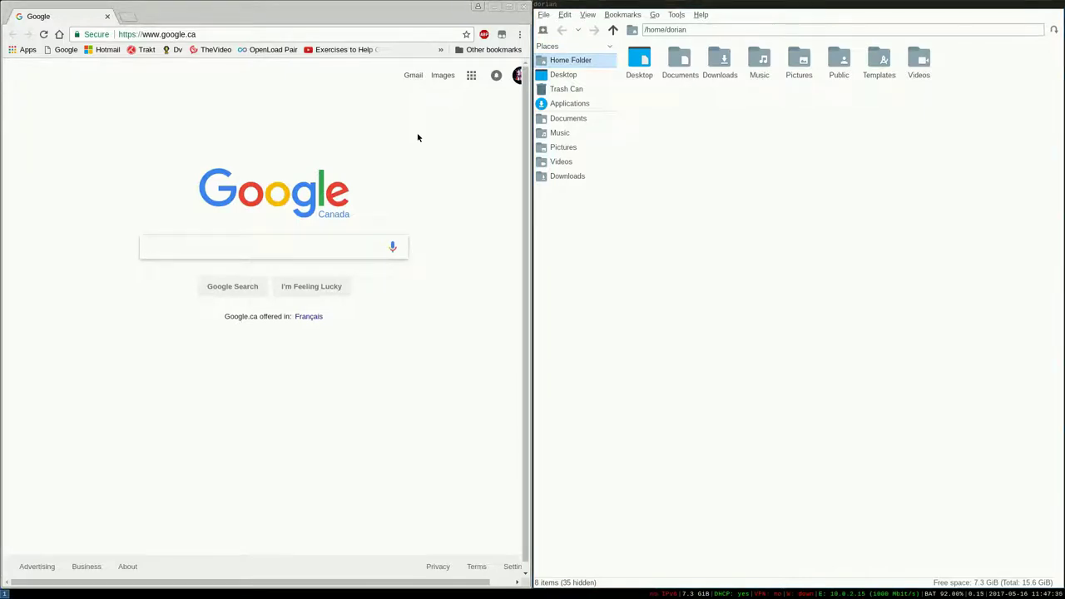
key("super+f")
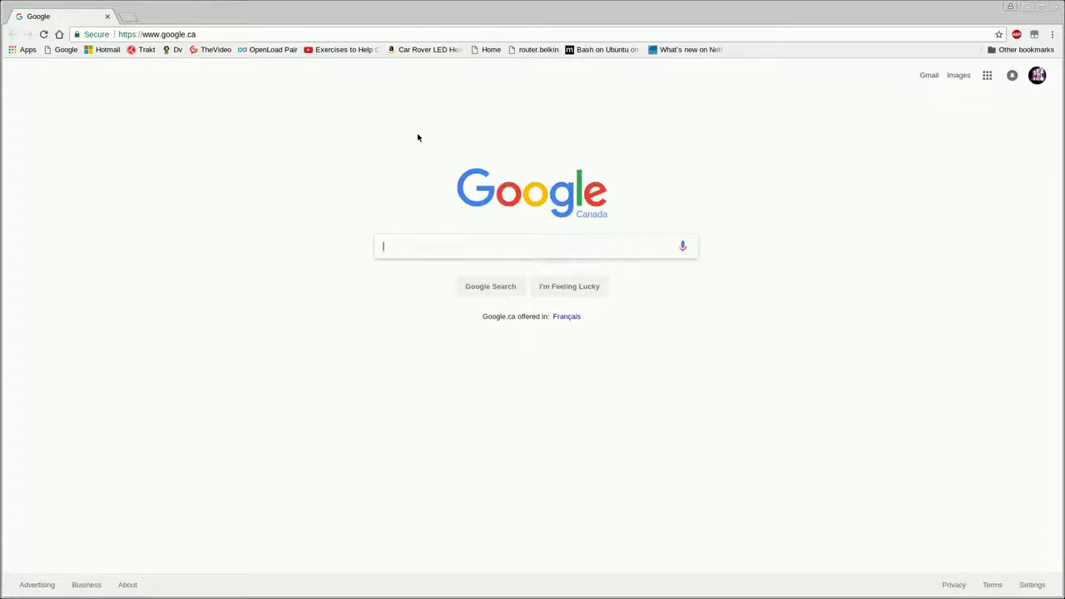
key("super+d")
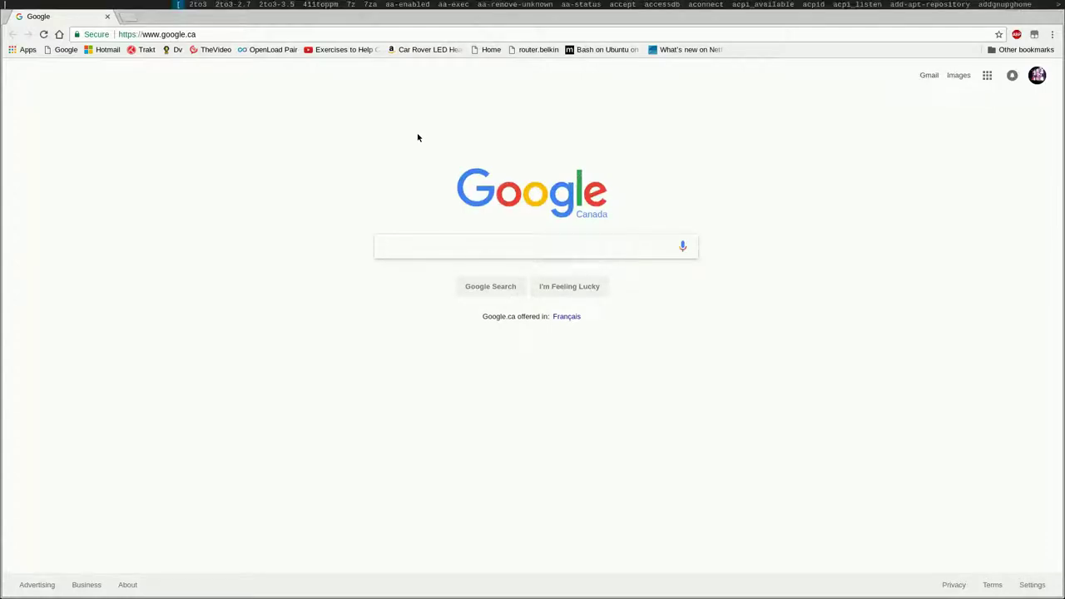
type("c")
key("BackSpace")
key("Escape")
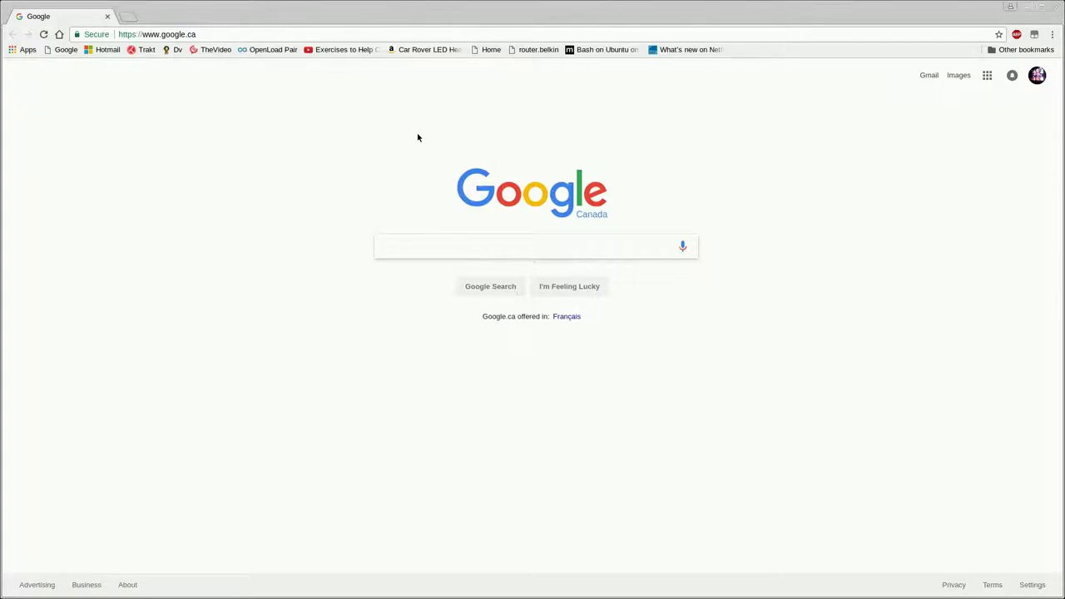
Step: Close the Chrome window and the file manager window to empty the i3 workspace
left_click(1054, 7)
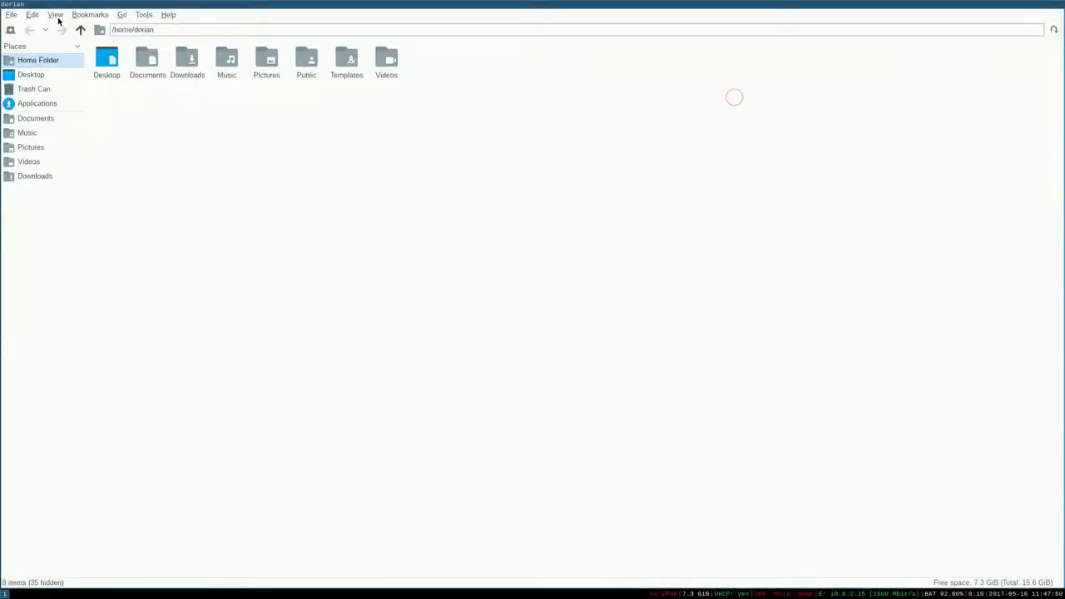
left_click(11, 15)
left_click(42, 86)
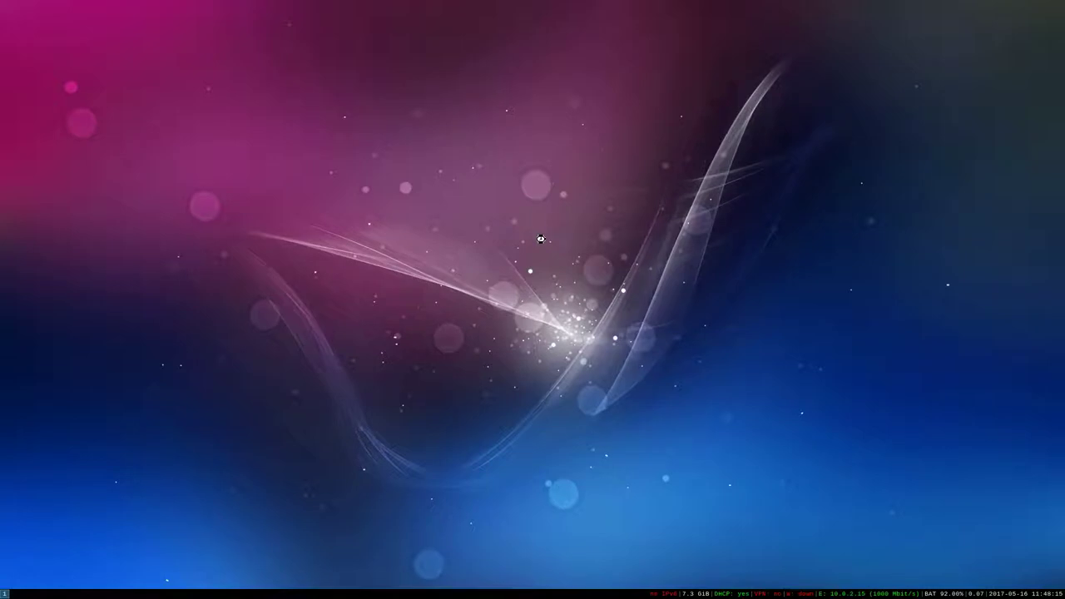
Step: Exit the i3 session and shut down the virtual machine from the login screen
key("super+shift+e")
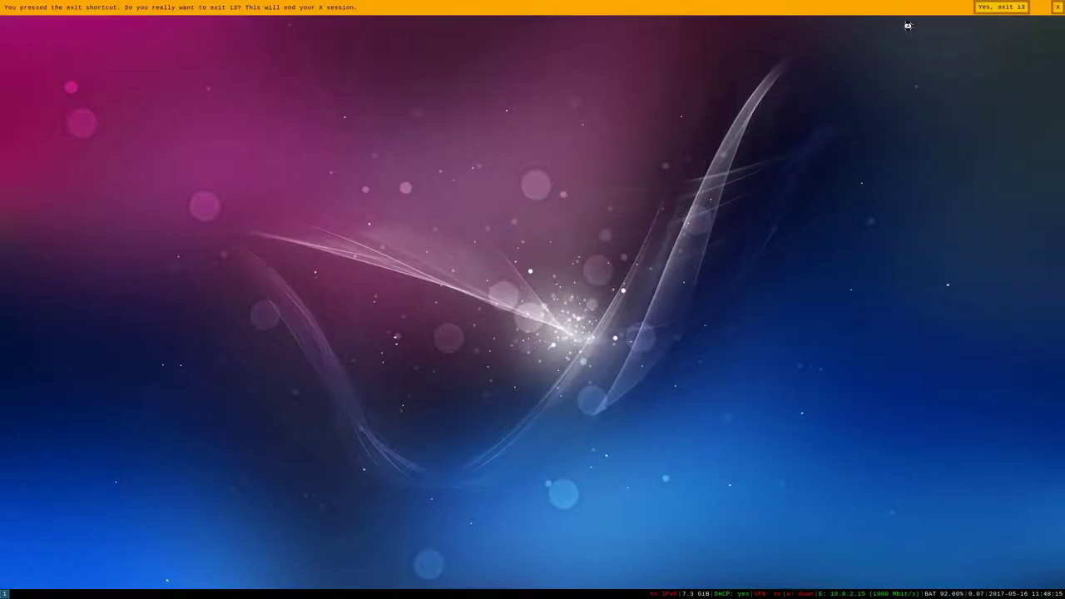
left_click(1000, 7)
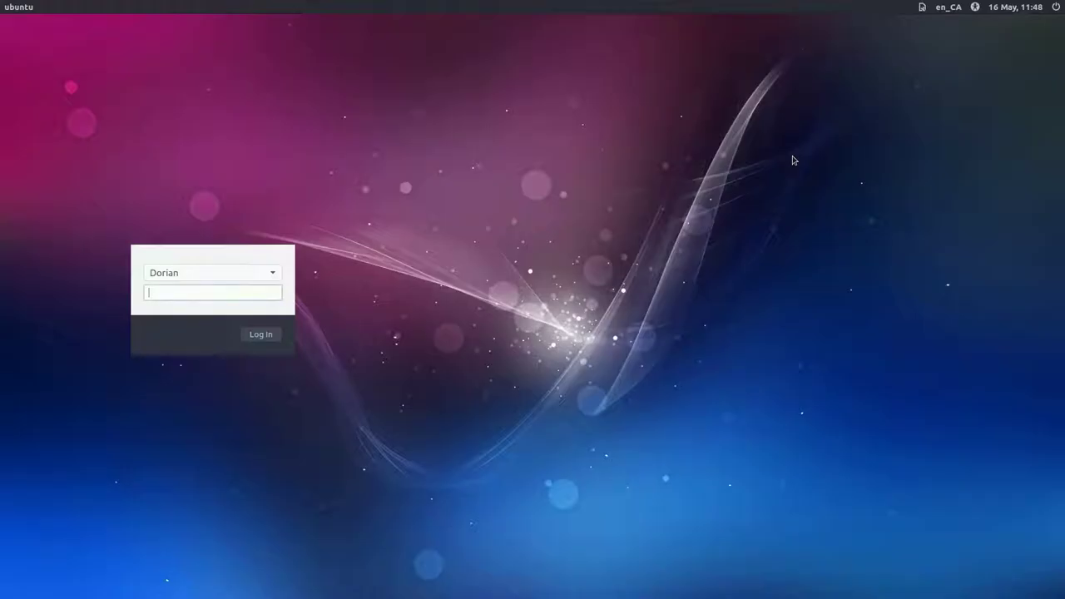
left_click(1058, 7)
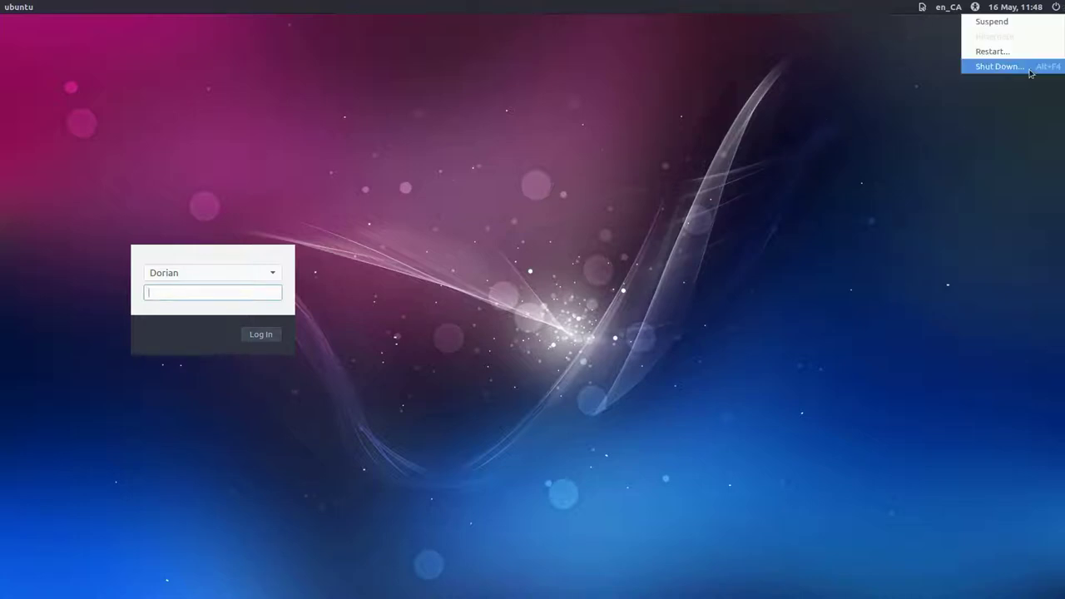
left_click(970, 70)
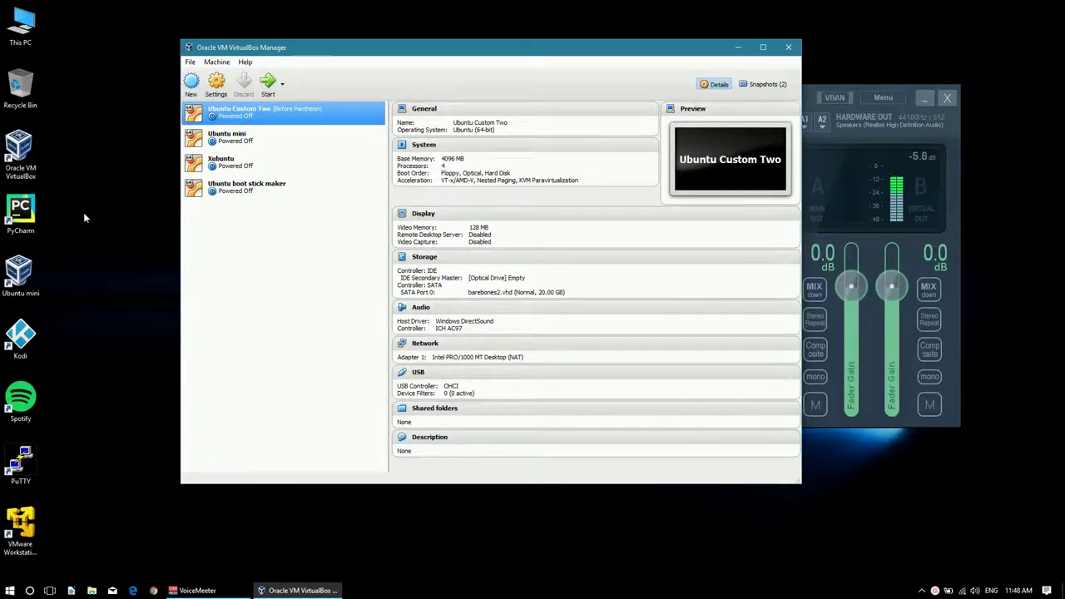
Step: Start the Ubuntu mini virtual machine in Oracle VM VirtualBox Manager
left_click(247, 137)
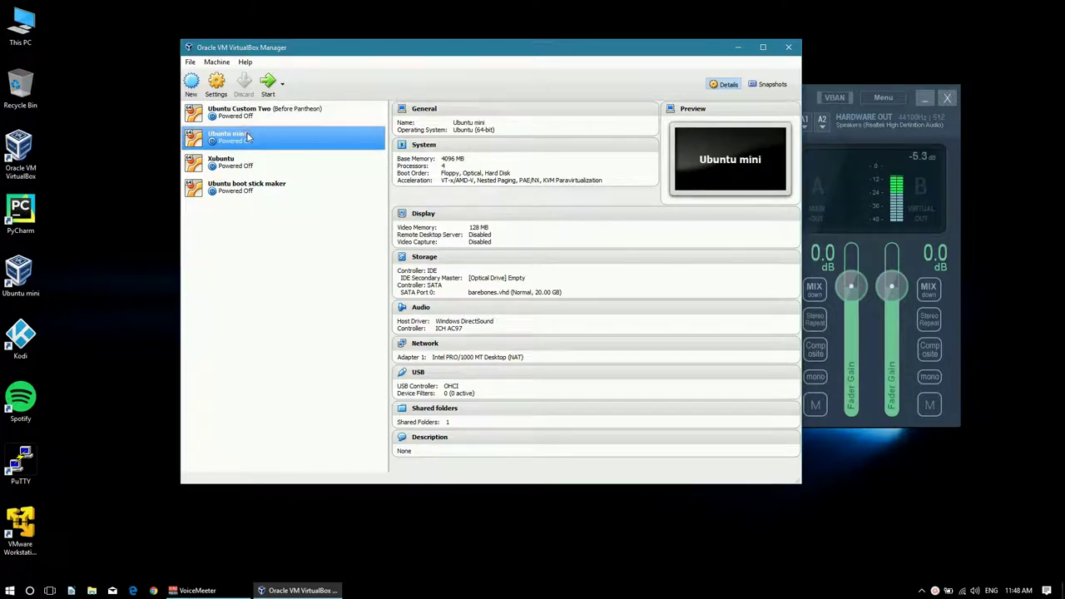
left_click(268, 88)
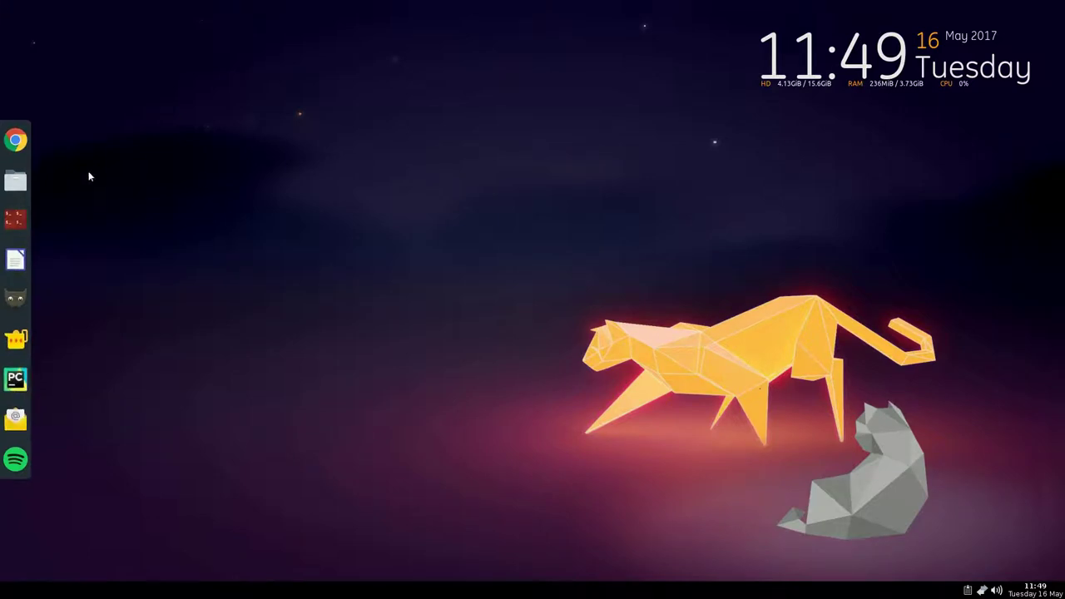
Step: Open the file manager from the dock and reposition its window on the desktop
left_click(15, 172)
left_click_drag(472, 134, 392, 55)
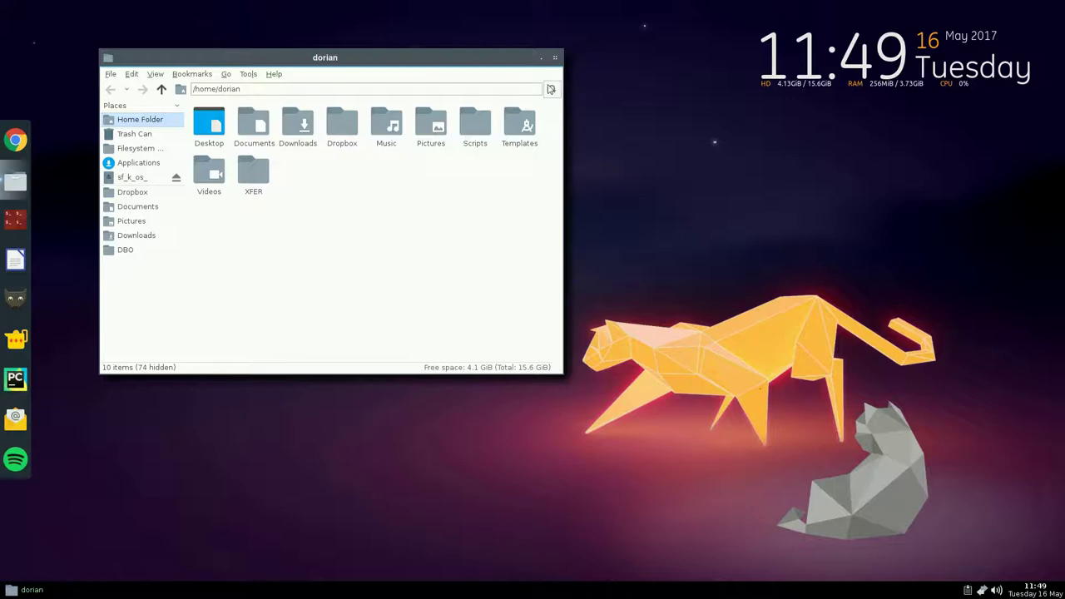
left_click_drag(427, 71, 426, 109)
left_click_drag(284, 95, 309, 93)
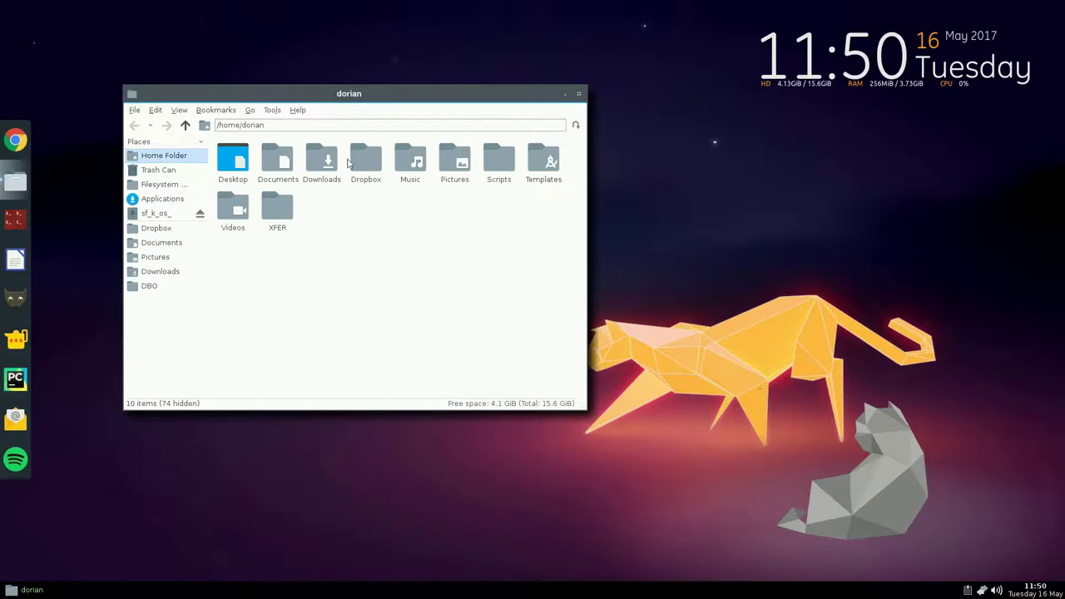
Step: Open Customize Look and Feel from the Preferences category of the desktop's application menu and enlarge its window
right_click(660, 175)
mouse_move(701, 187)
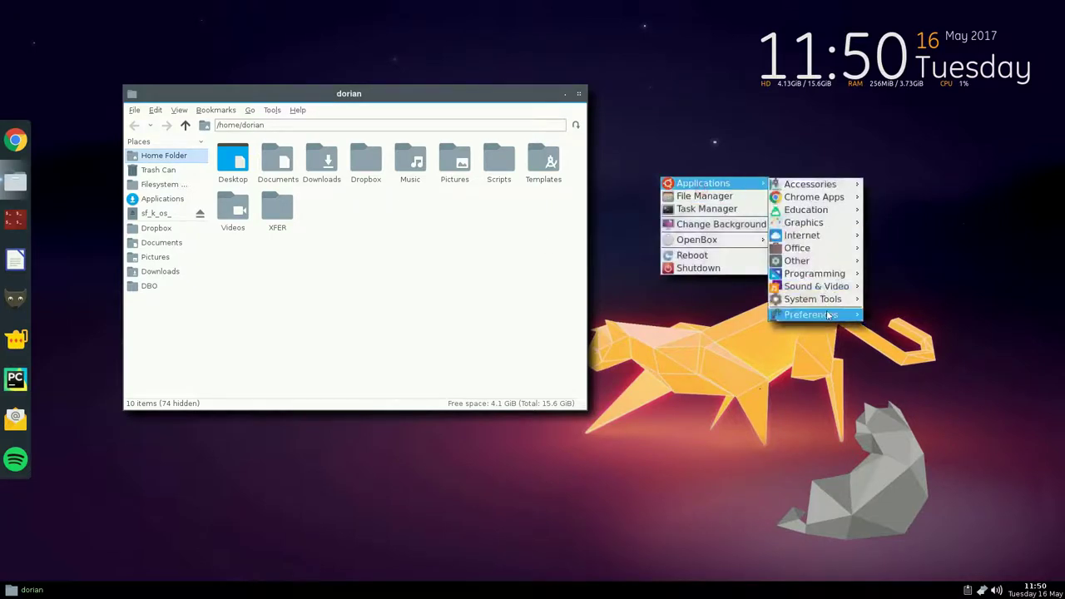
mouse_move(830, 316)
left_click(900, 331)
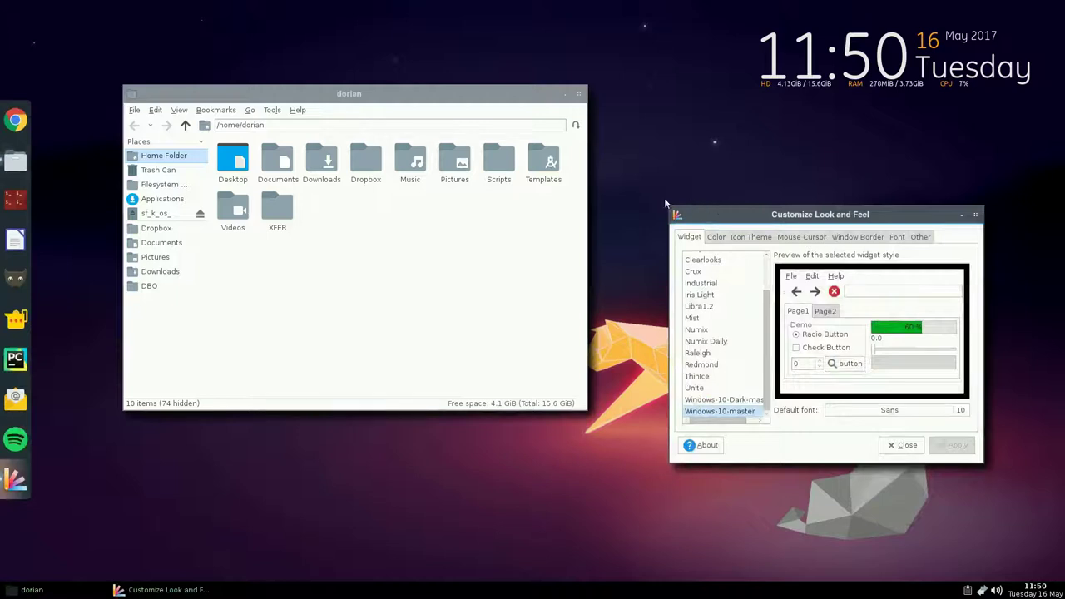
left_click_drag(671, 208, 626, 126)
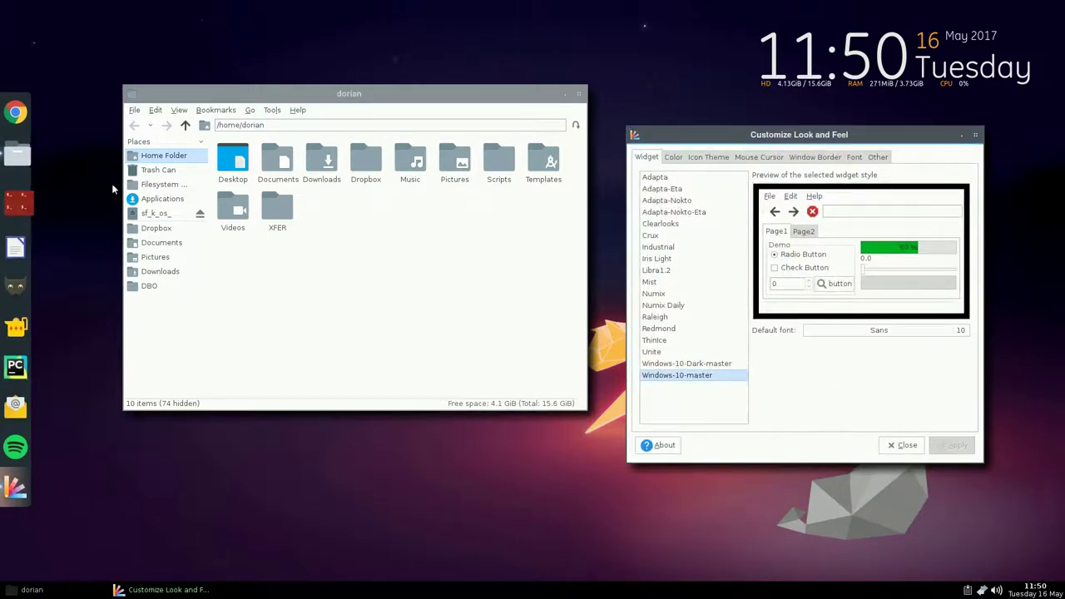
Step: Examine the Preferences applications in the file manager and the desktop's application categories, ending in the home folder
left_click(147, 203)
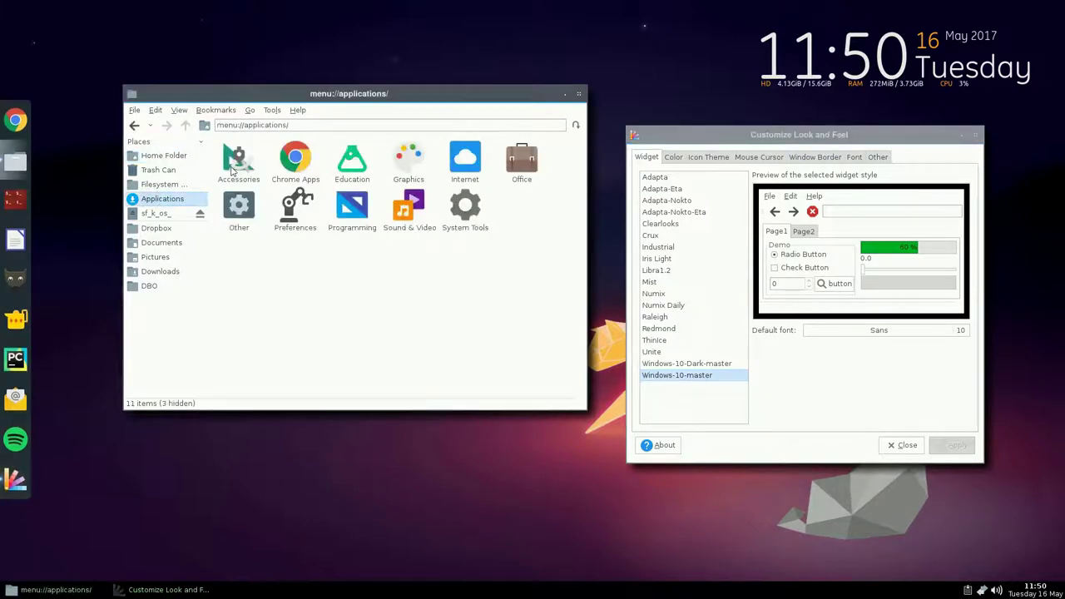
double_click(308, 209)
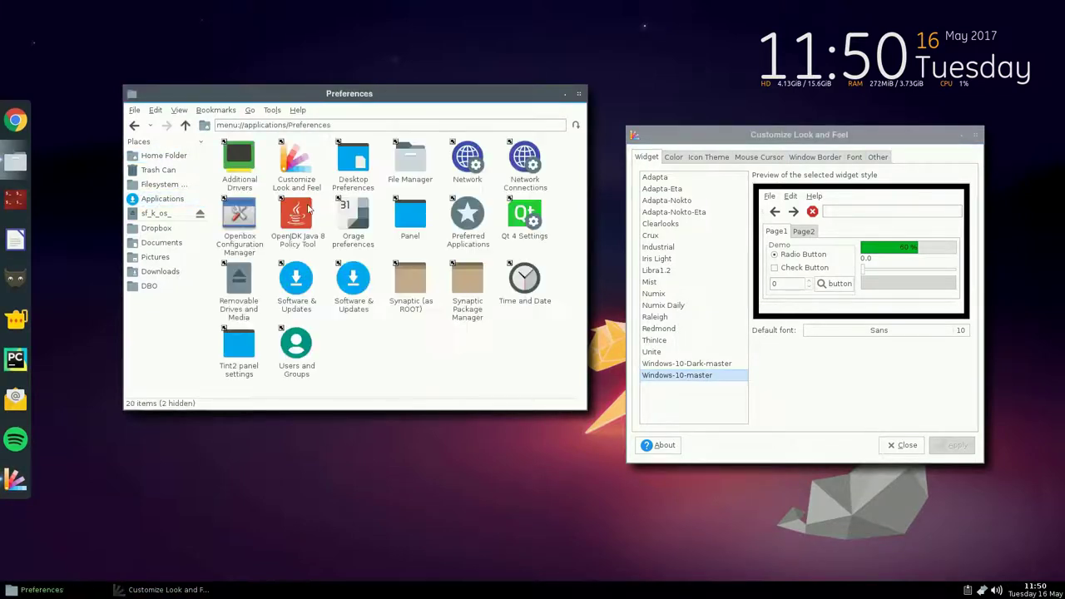
left_click(290, 168)
right_click(679, 71)
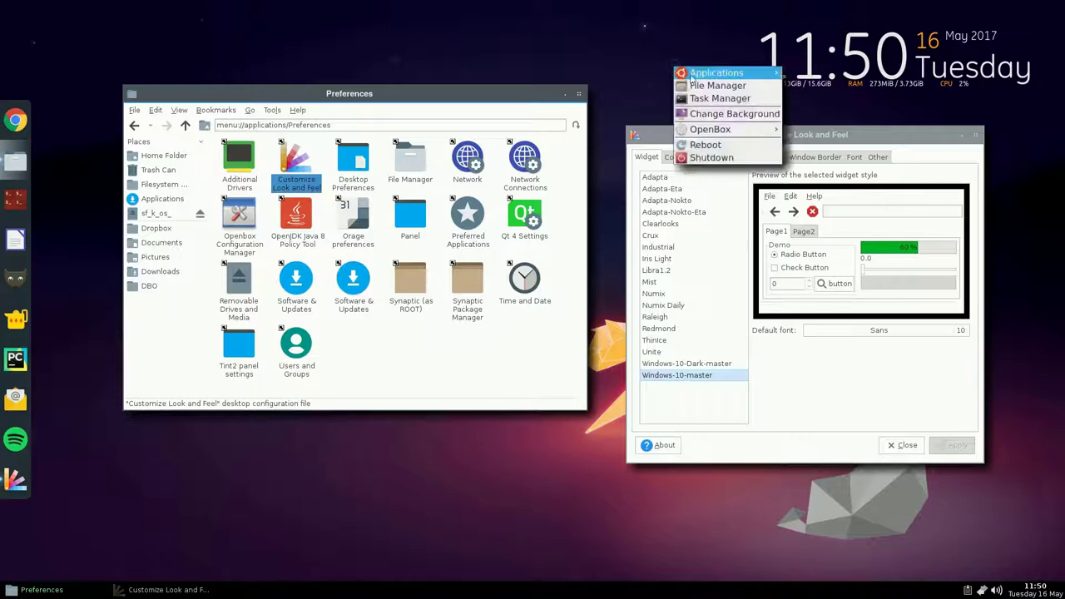
mouse_move(701, 75)
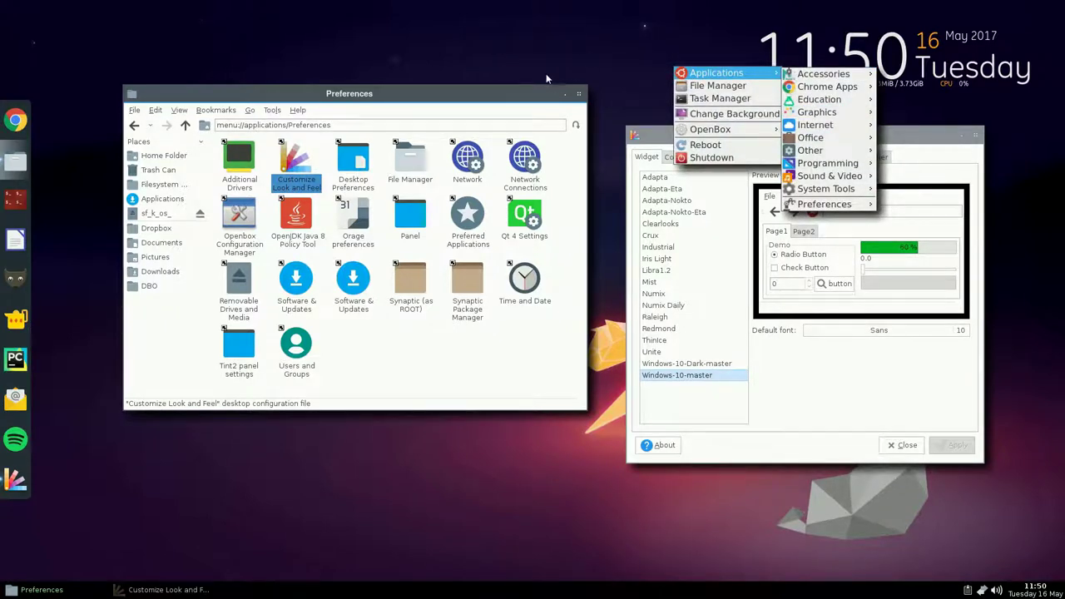
key("Escape")
key("alt+Up")
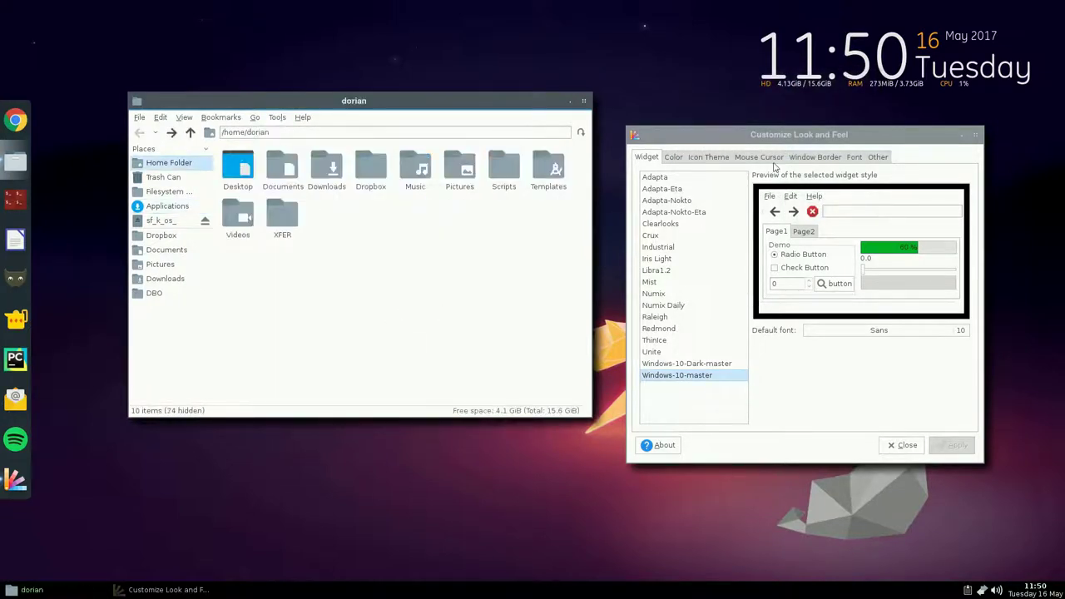
Step: Try the Clearlooks window border theme, followed by the Libra1.2 theme, applying each one
left_click(820, 161)
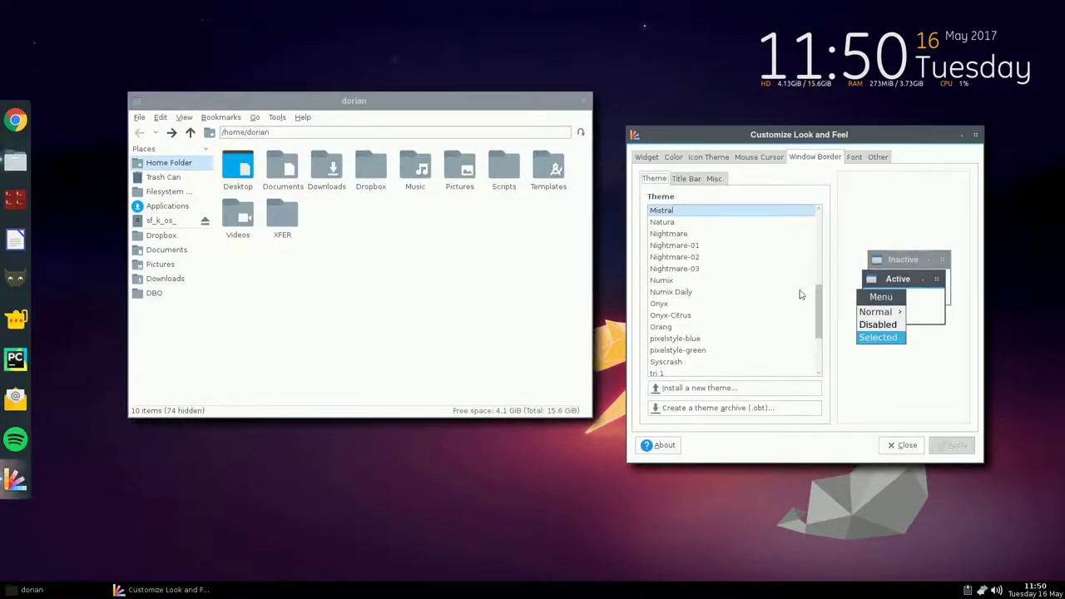
scroll(758, 318, "up", 10)
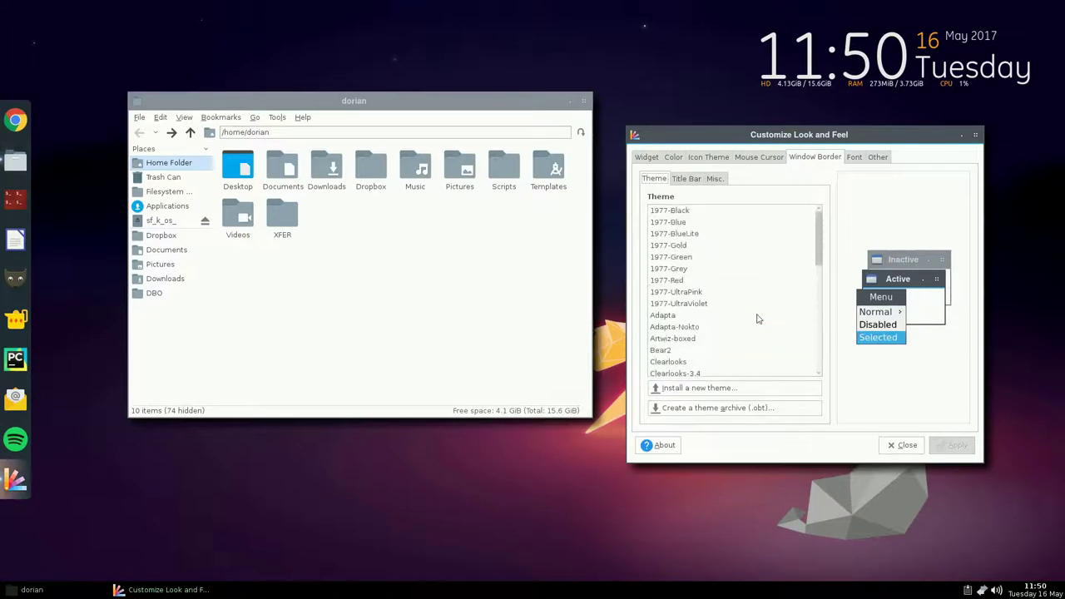
scroll(758, 318, "down", 4)
left_click(680, 262)
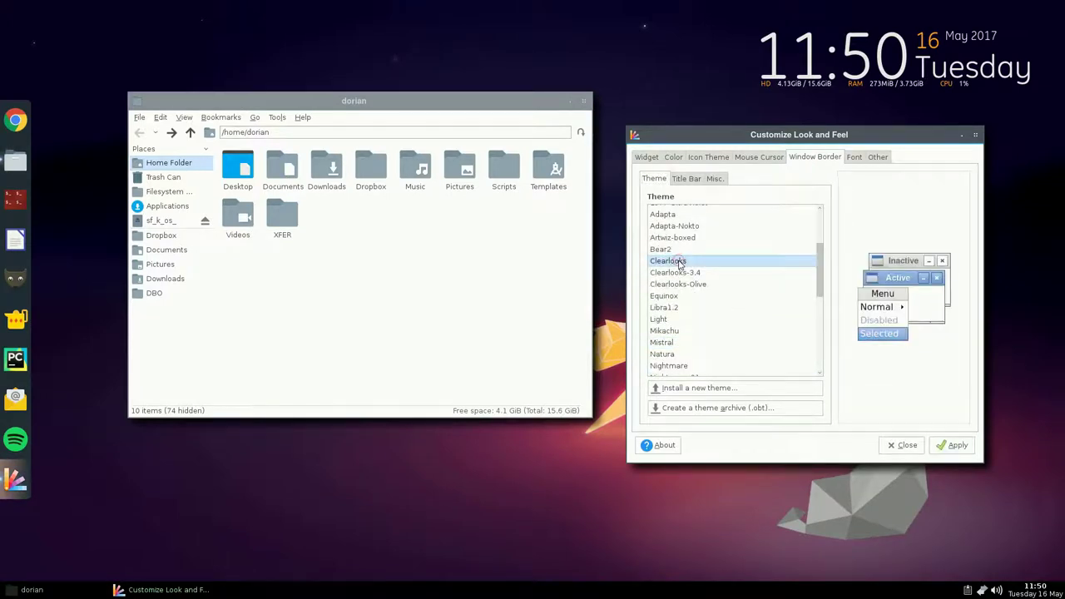
left_click(954, 447)
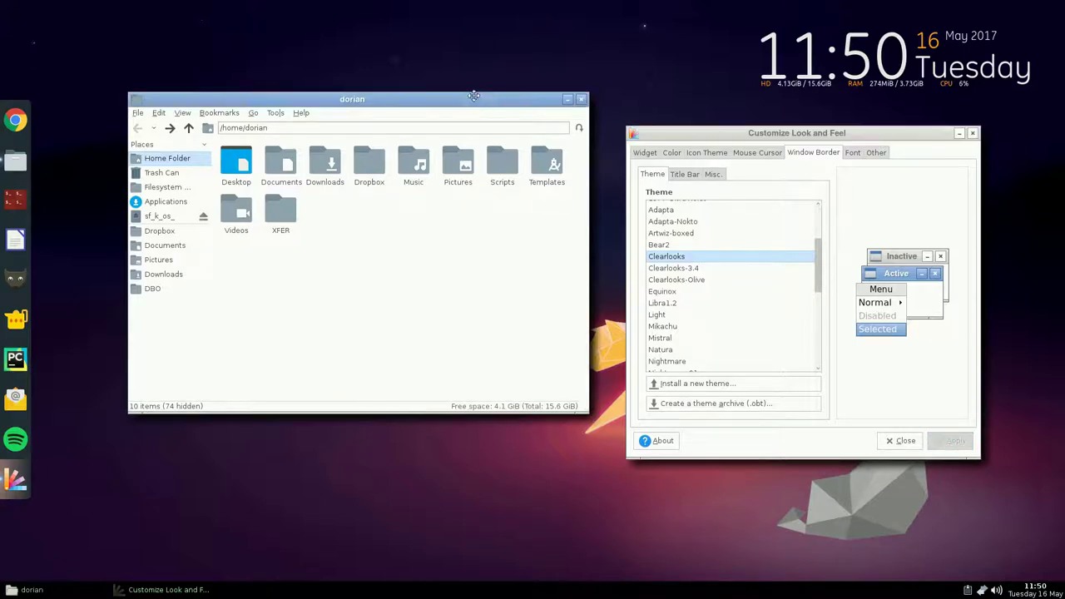
left_click(684, 305)
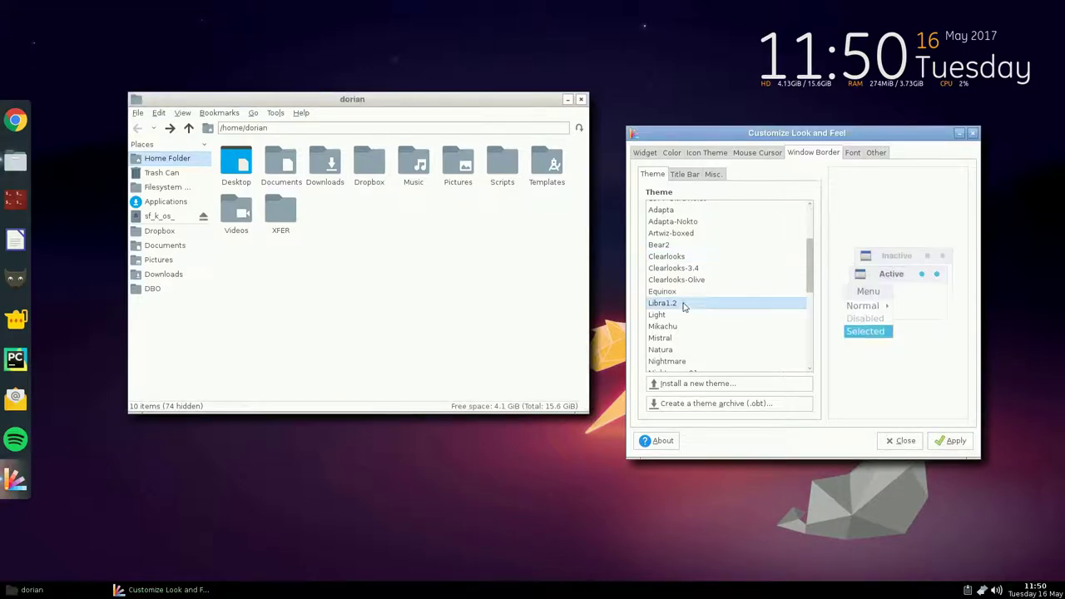
left_click(954, 441)
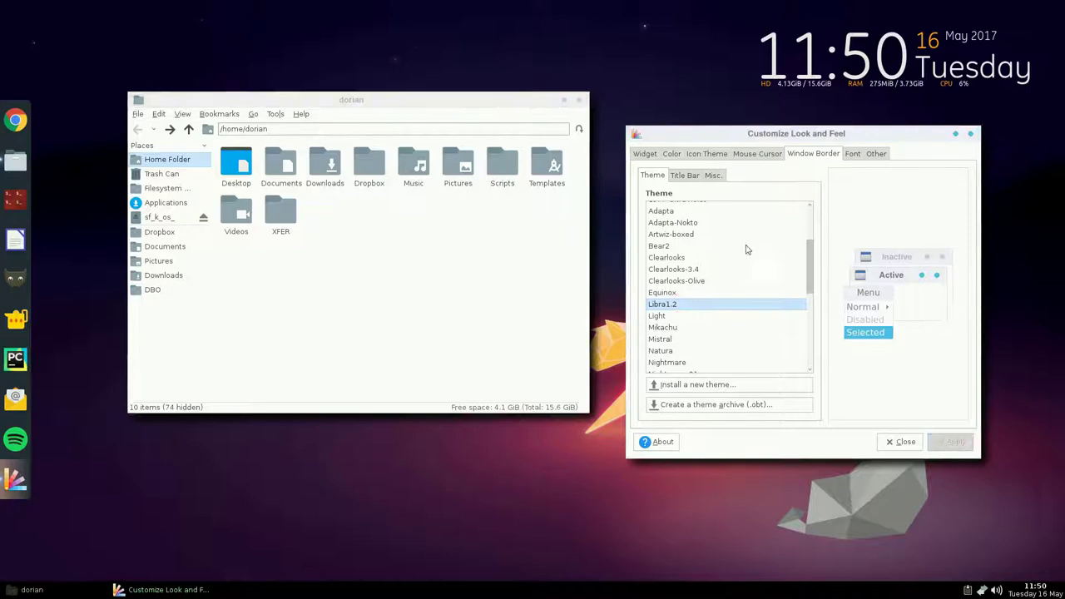
Step: Preview the 1977-Grey window border theme and apply the 1977-Gold theme
scroll(737, 258, "up", 3)
left_click(687, 241)
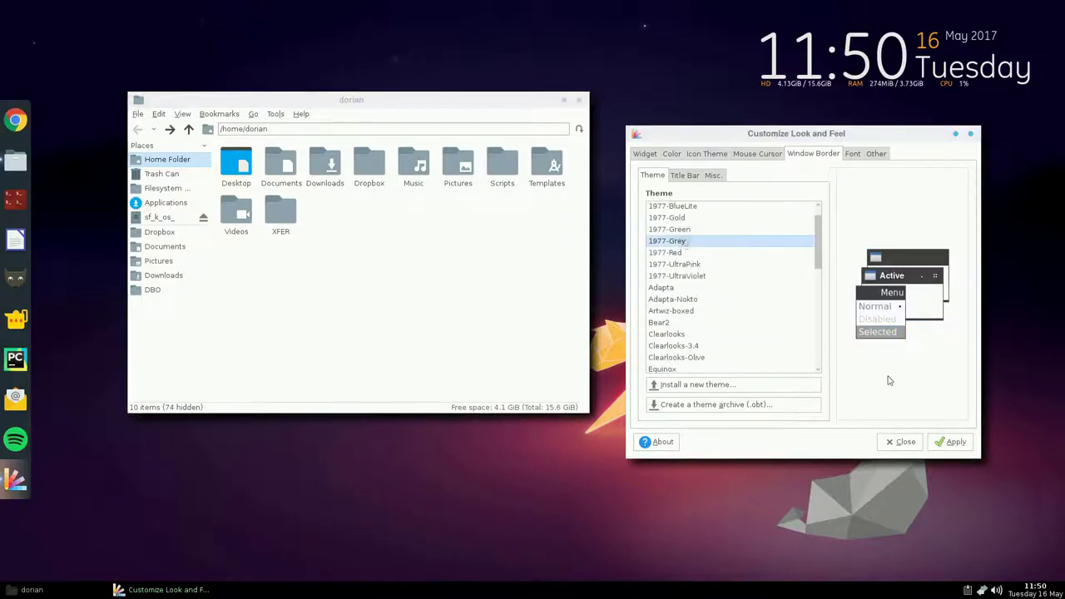
left_click(673, 208)
left_click(703, 220)
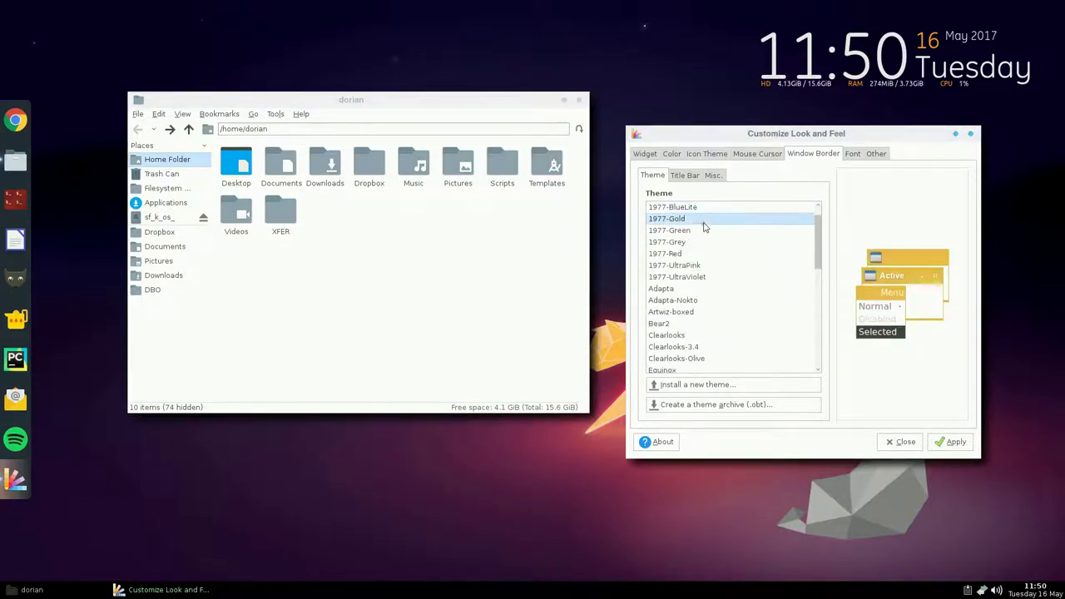
left_click(949, 441)
Step: Apply the Mistral window border theme to the desktop
scroll(710, 315, "down", 3)
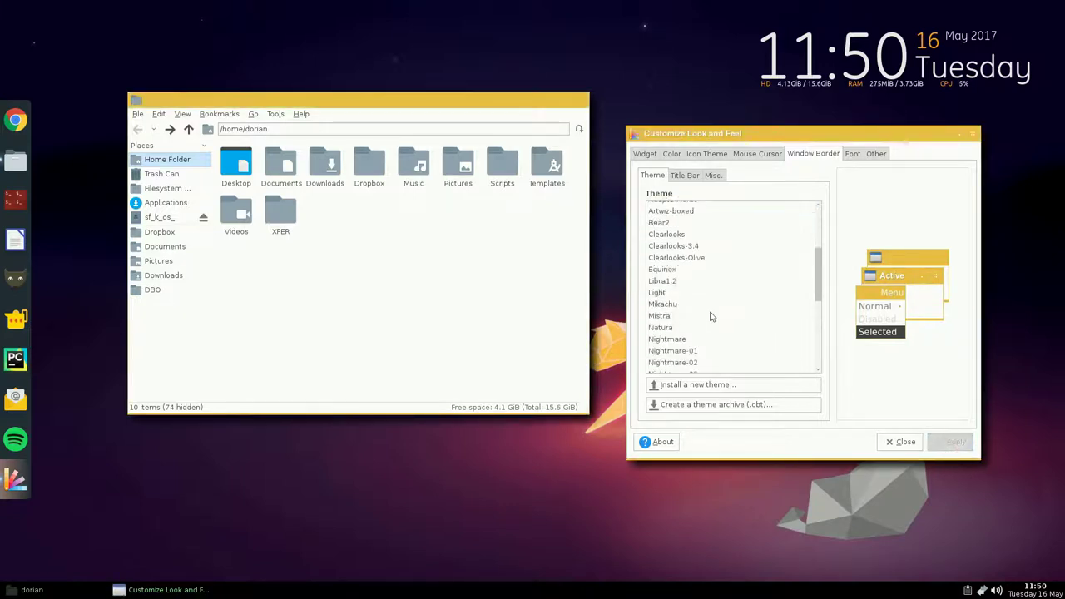
scroll(710, 314, "down", 2)
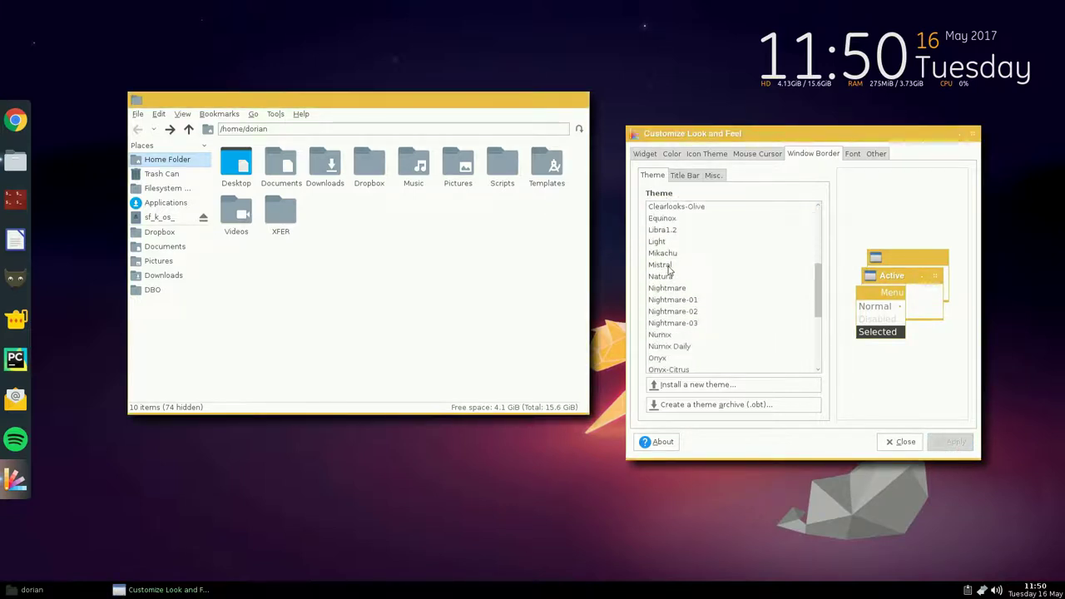
left_click(668, 264)
left_click(953, 442)
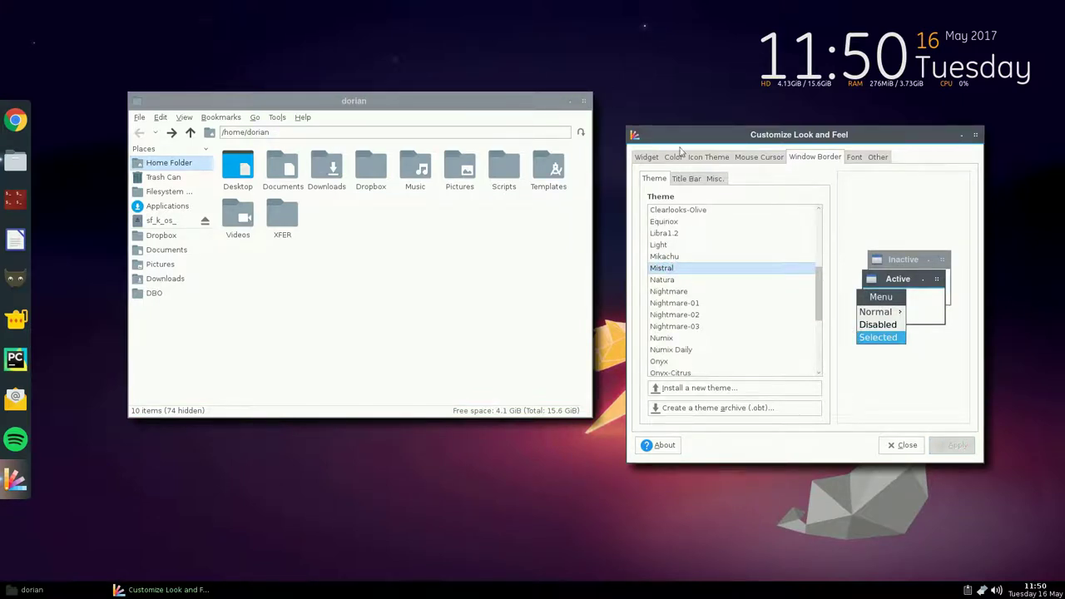
Step: Locate the 69196-1977-openbox.obt archive in Downloads through the window border theme installer, without installing it
left_click(713, 390)
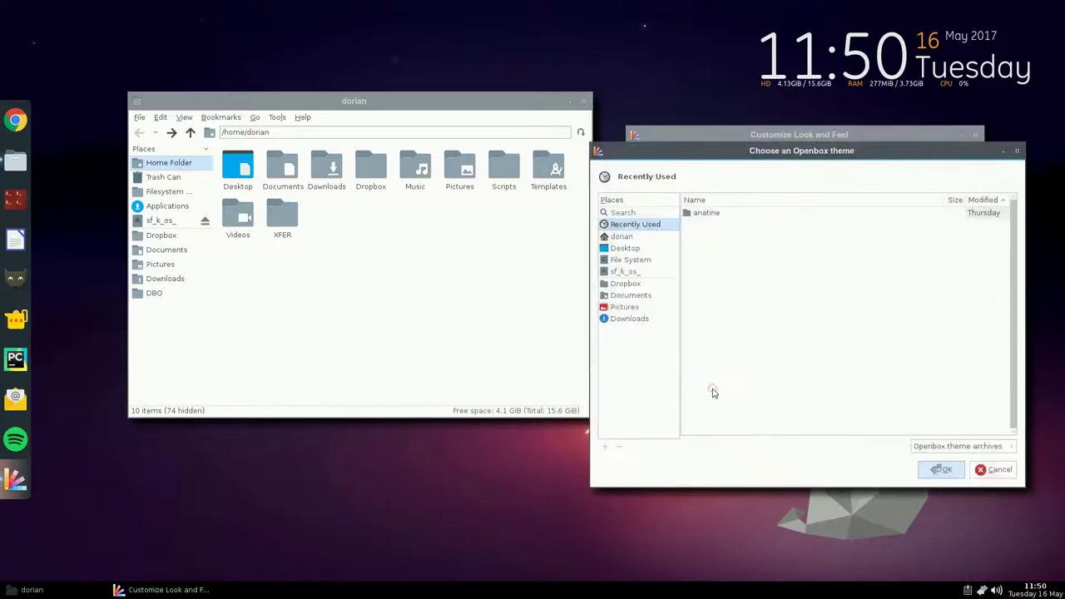
left_click(627, 320)
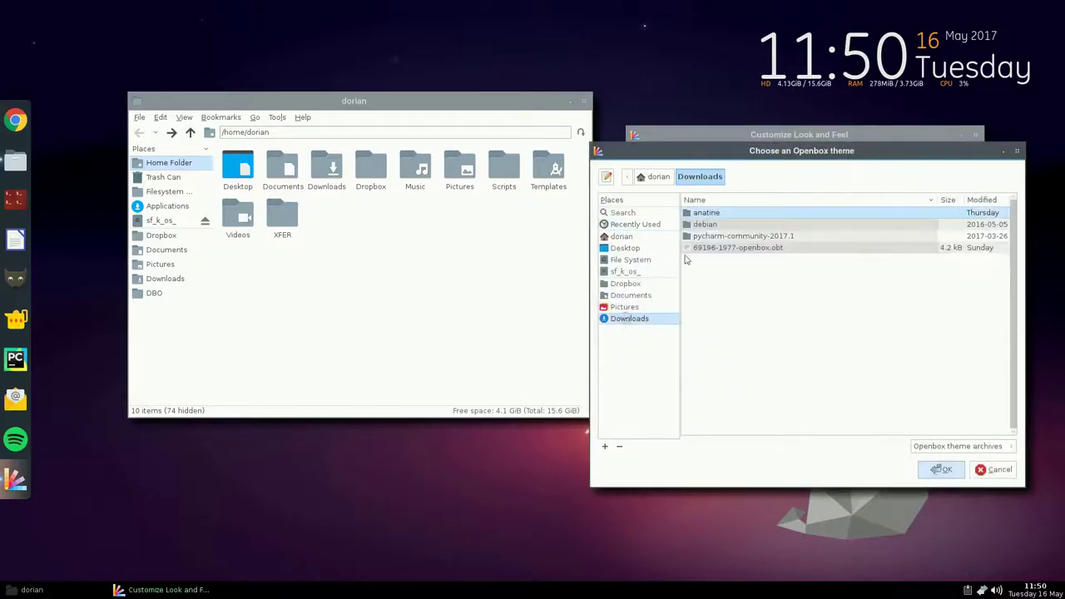
left_click(775, 248)
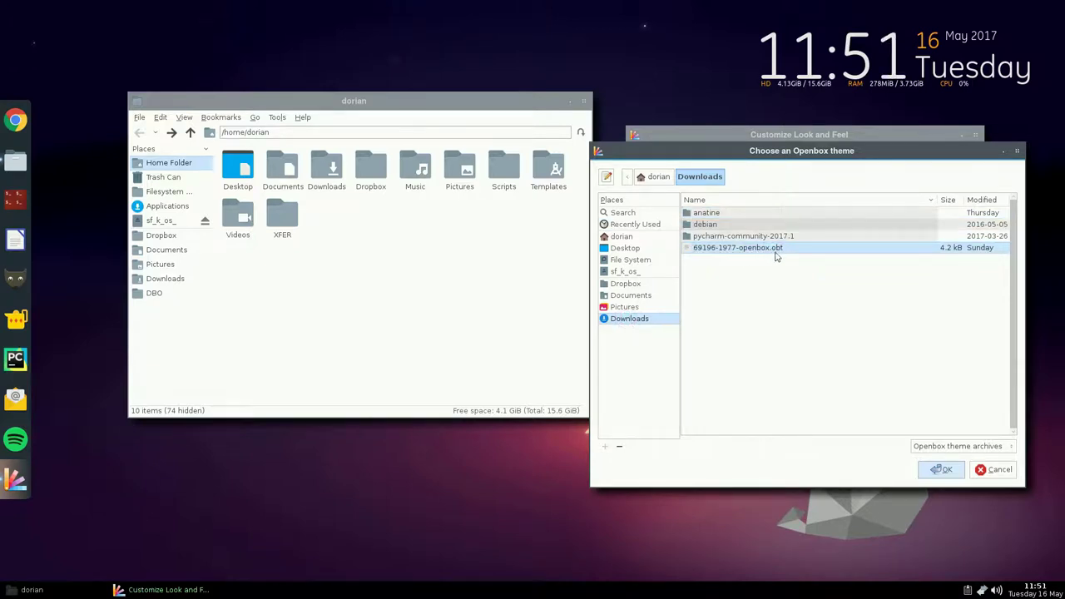
left_click(999, 469)
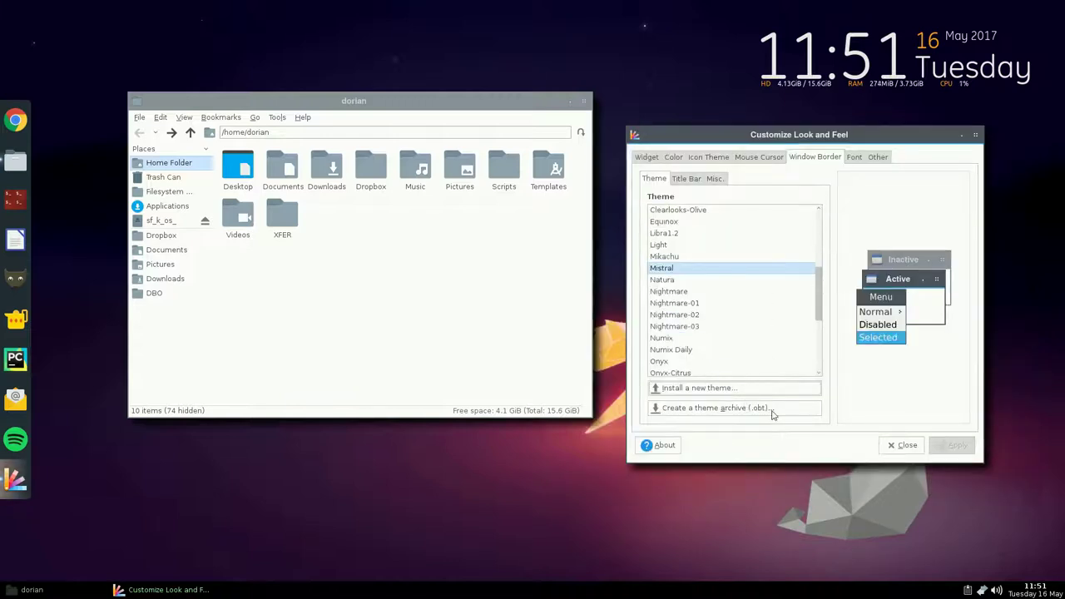
Step: Preview the 1977-Black, 1977-UltraViolet and 1977-Red window border themes and select 1977-Gold
scroll(688, 286, "up", 5)
left_click(680, 211)
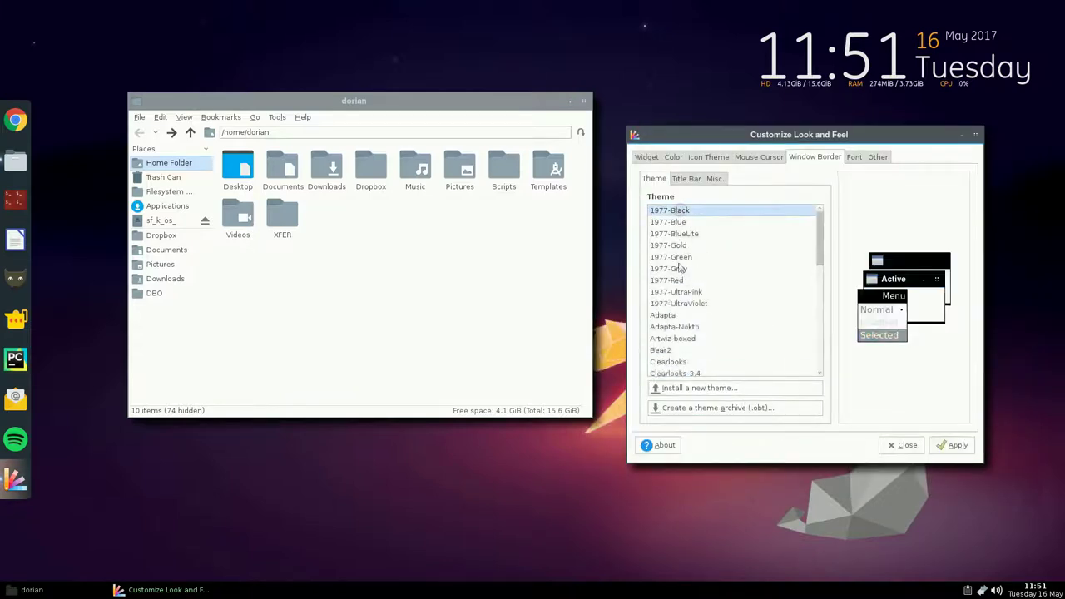
left_click(678, 304)
left_click(676, 280)
left_click(678, 245)
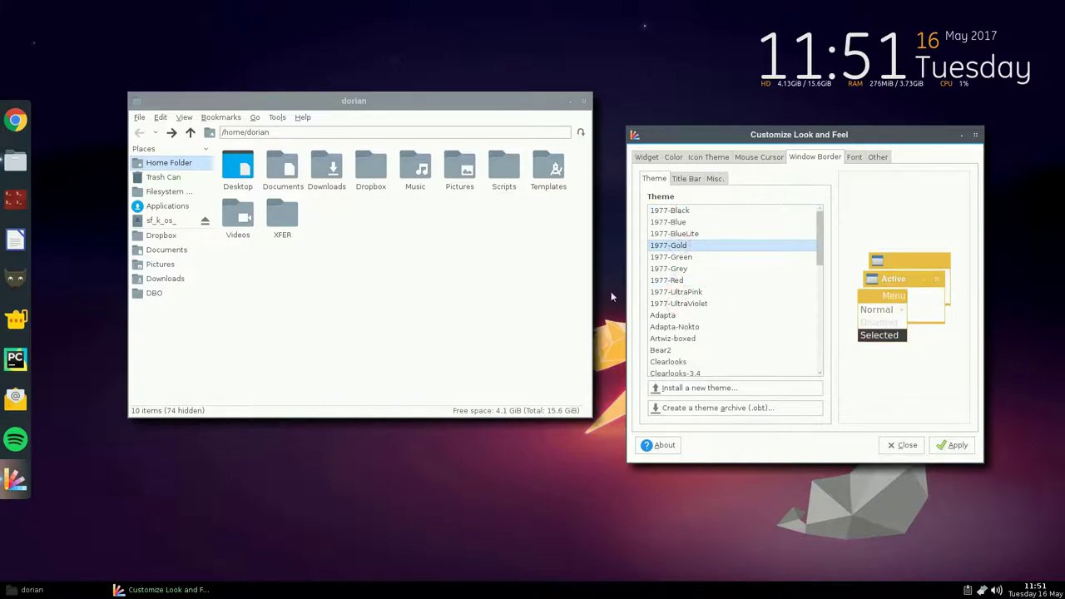
Step: Set the title bar button order to NLIMC and apply it together with the selected window border theme
left_click(687, 178)
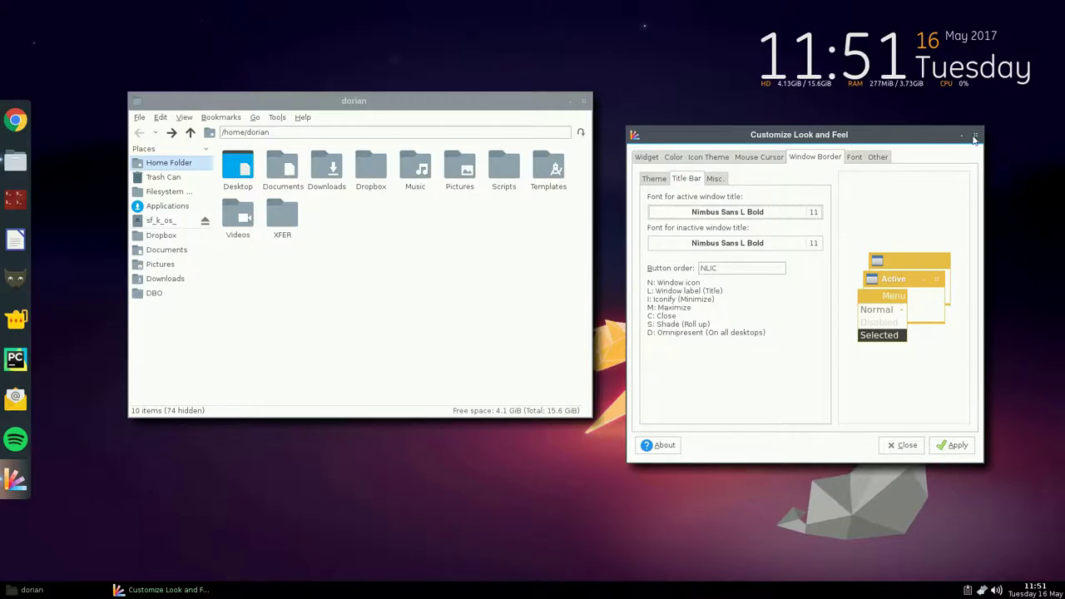
left_click(717, 268)
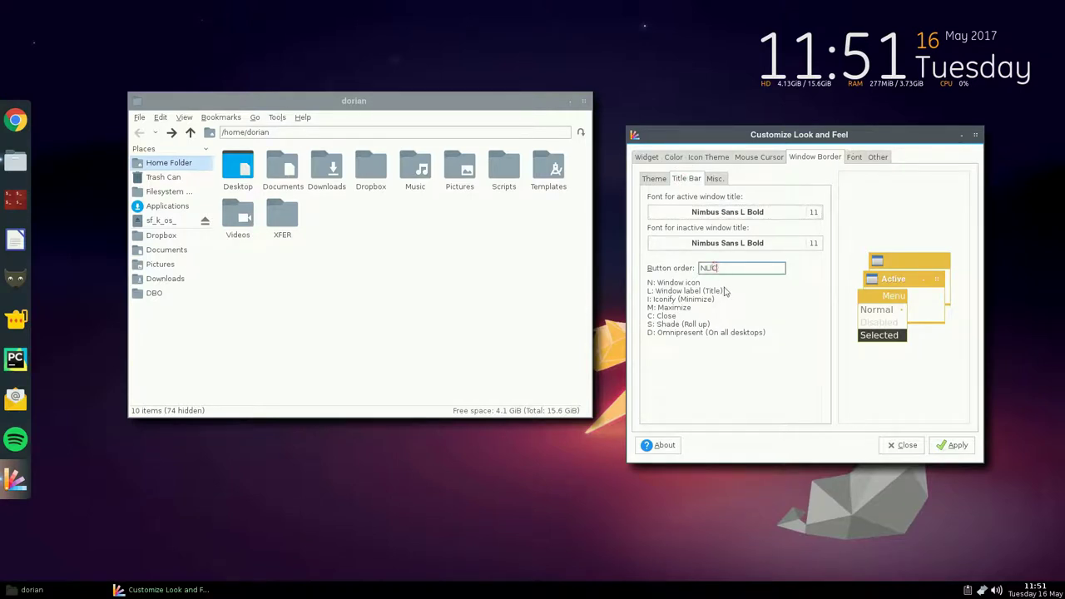
type("M")
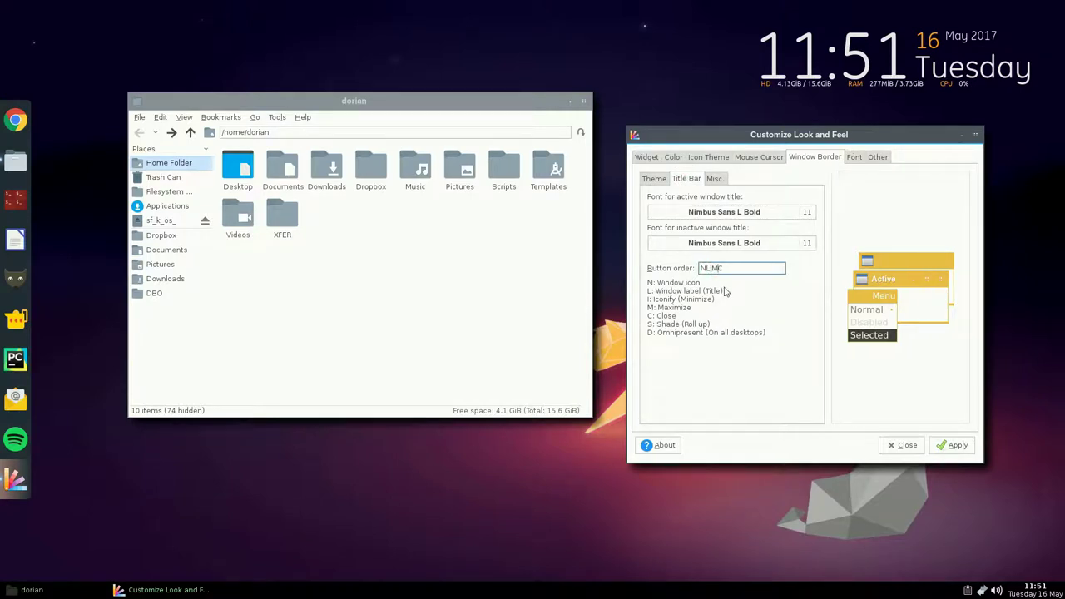
left_click(952, 445)
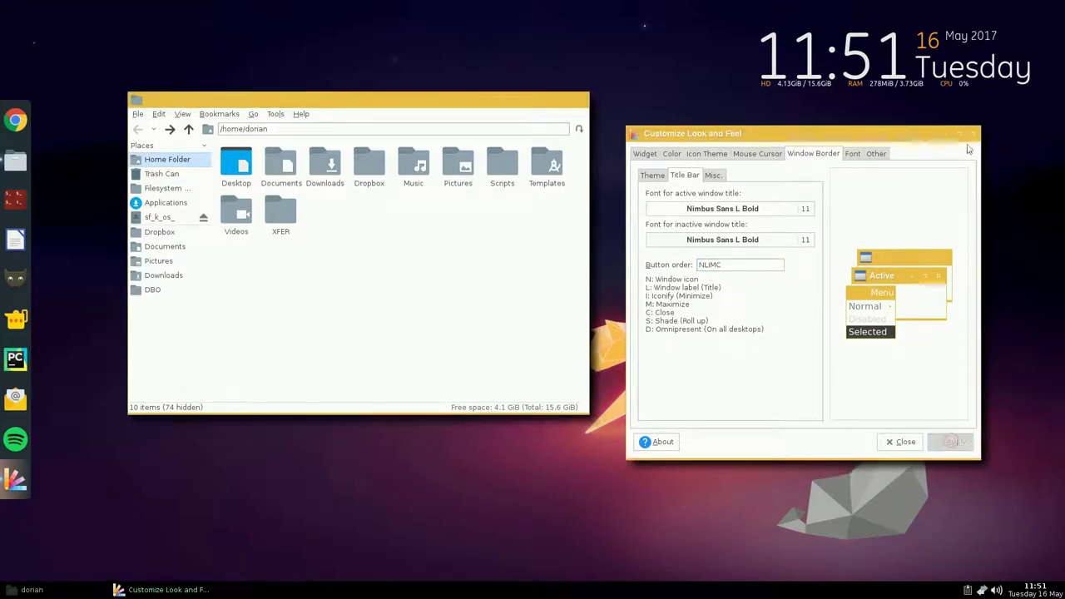
Step: Apply the Mistral window border theme and test the maximize button by maximizing and restoring the Customize Look and Feel window
left_click(653, 174)
scroll(706, 301, "down", 10)
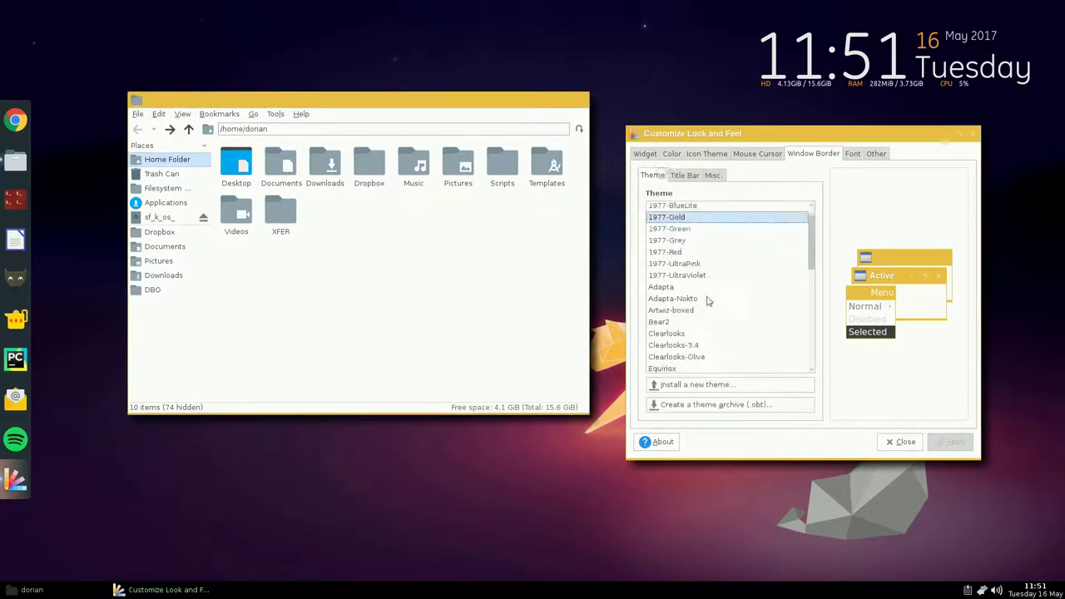
scroll(704, 305, "down", 1)
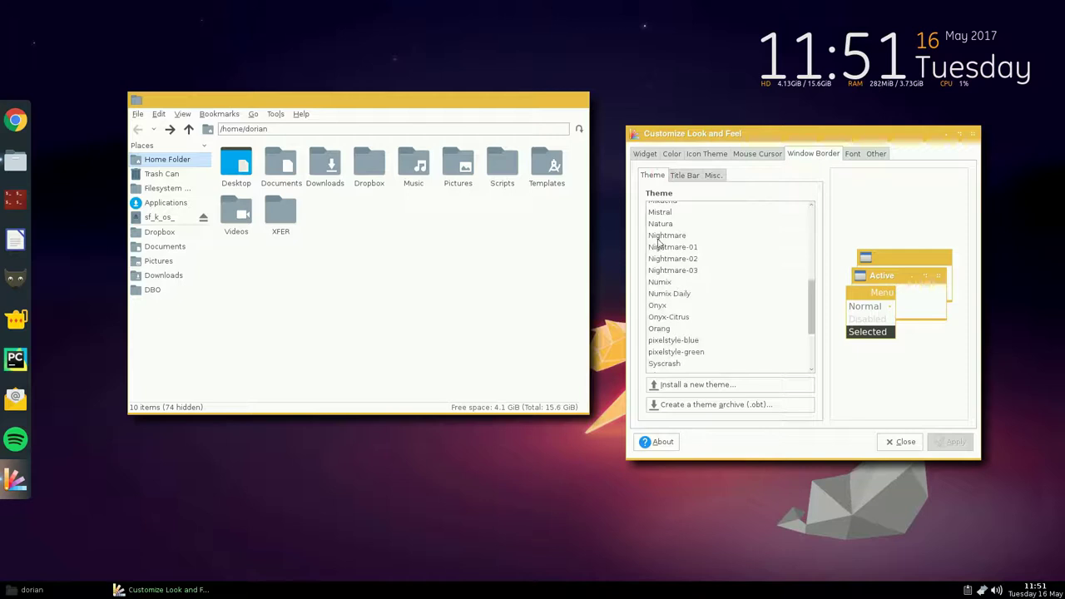
left_click(671, 213)
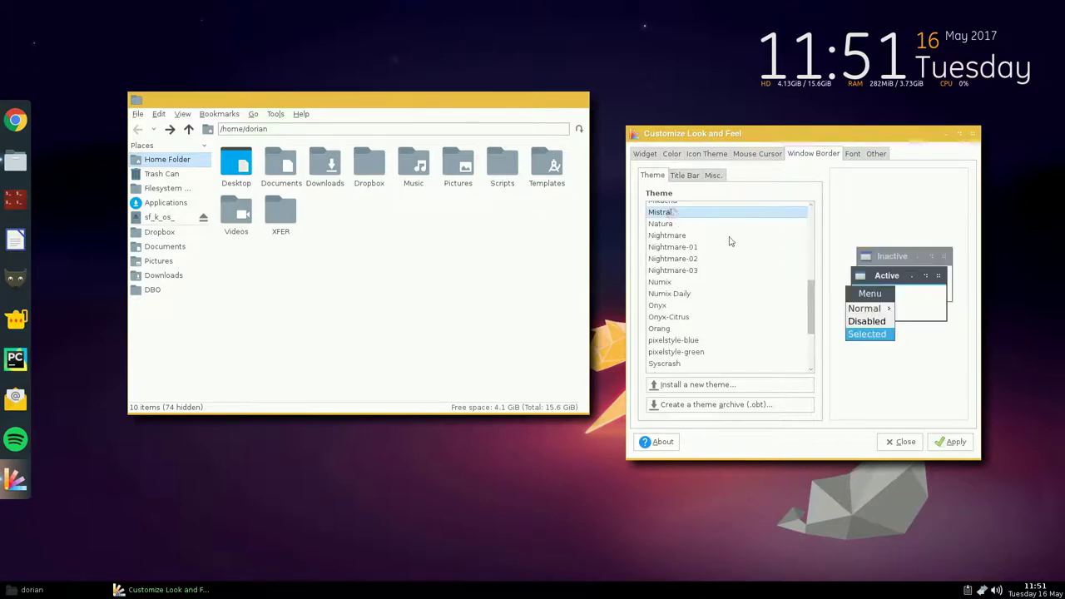
left_click(953, 442)
left_click(963, 136)
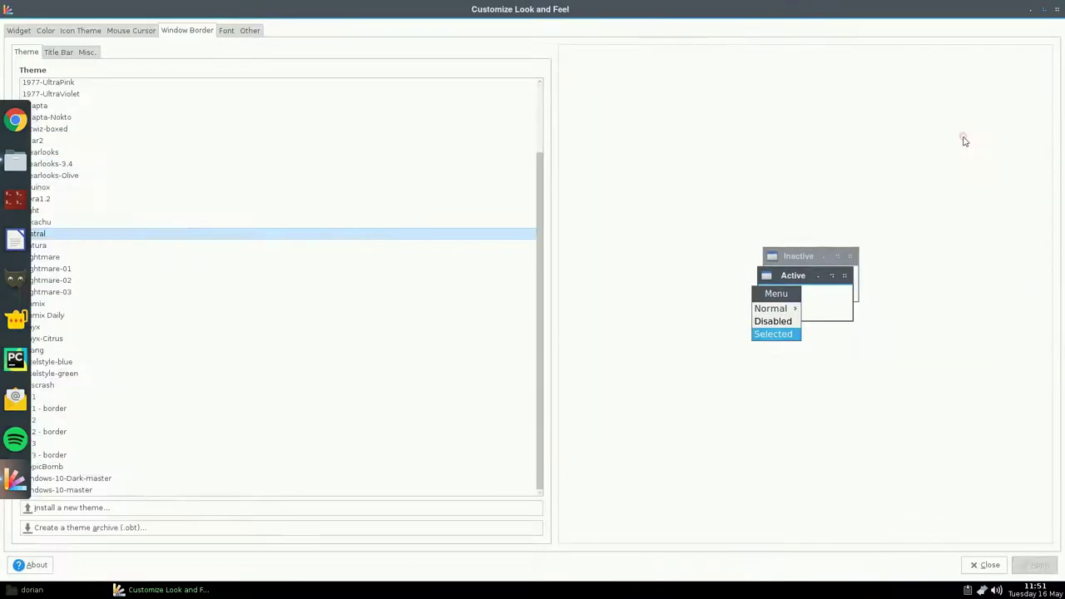
left_click(1044, 10)
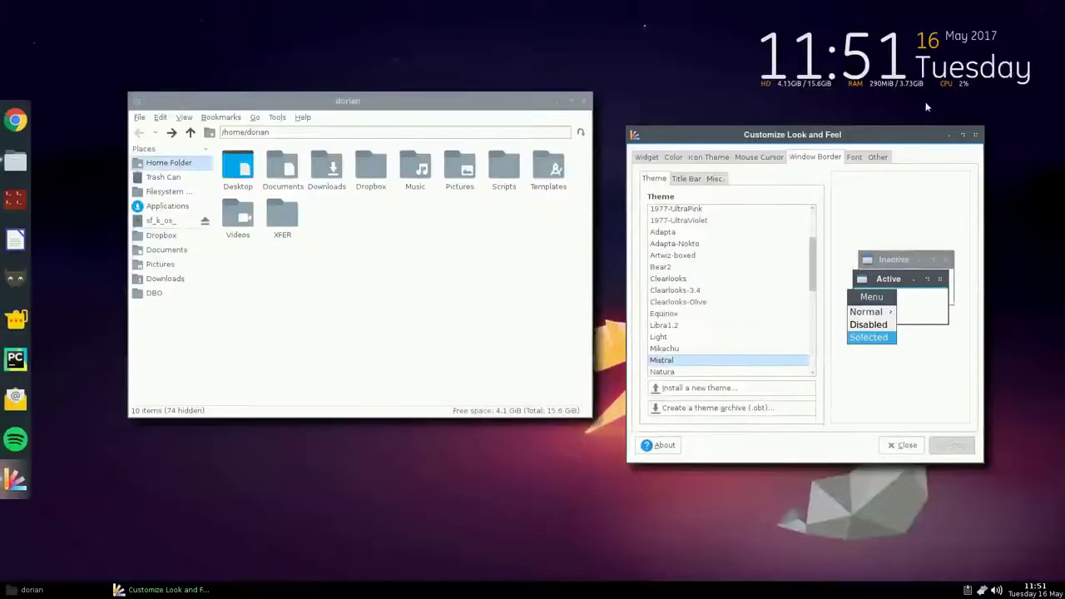
Step: Set the title bar button order to NLIC, apply it, and maximize and restore the window using its title bar
left_click(683, 178)
left_click(717, 267)
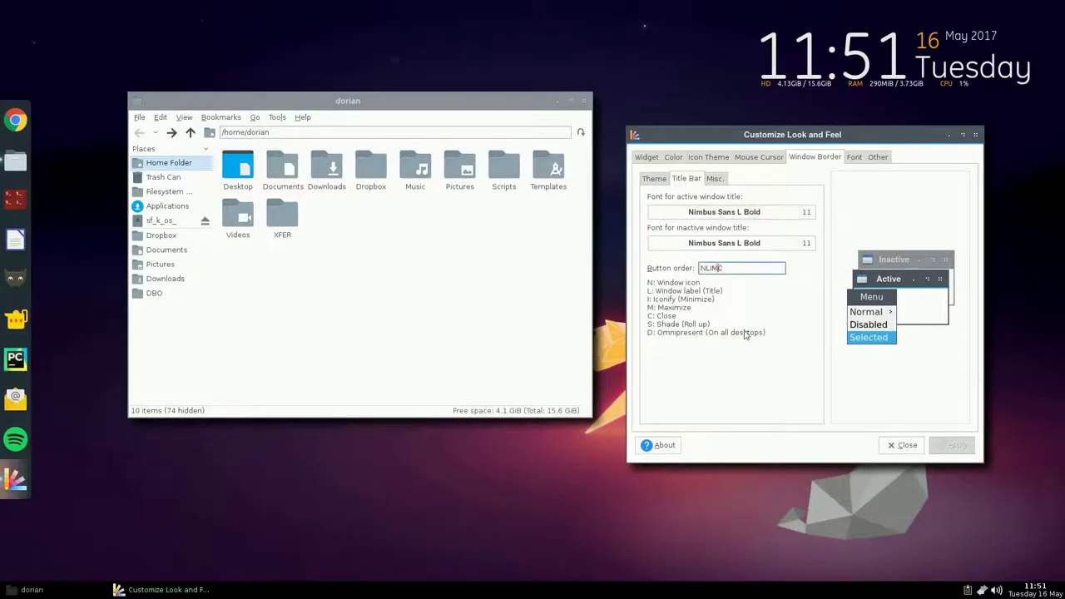
key("BackSpace")
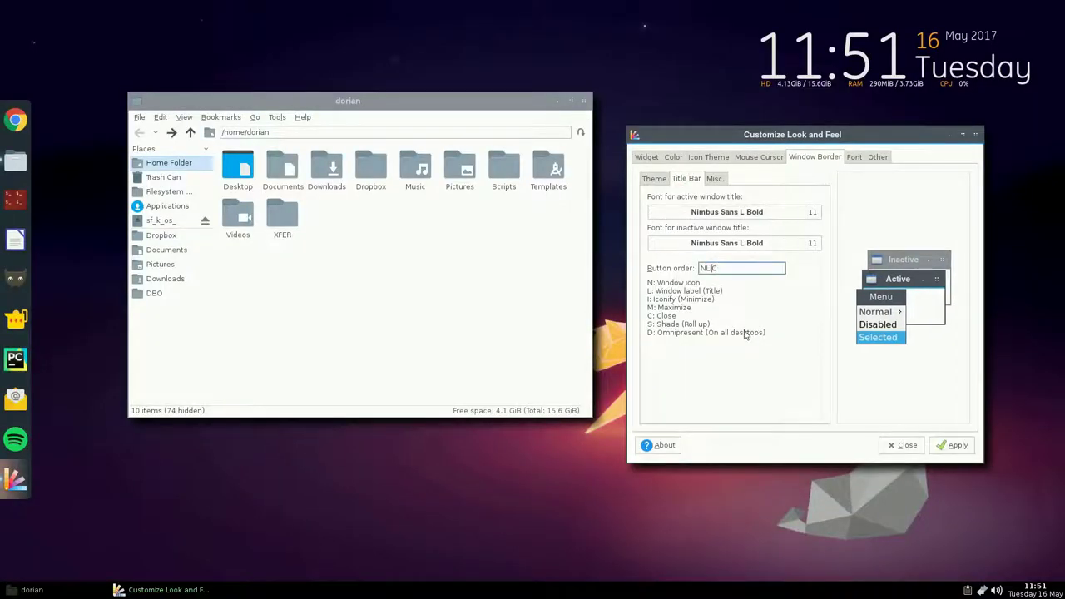
left_click(957, 444)
double_click(793, 136)
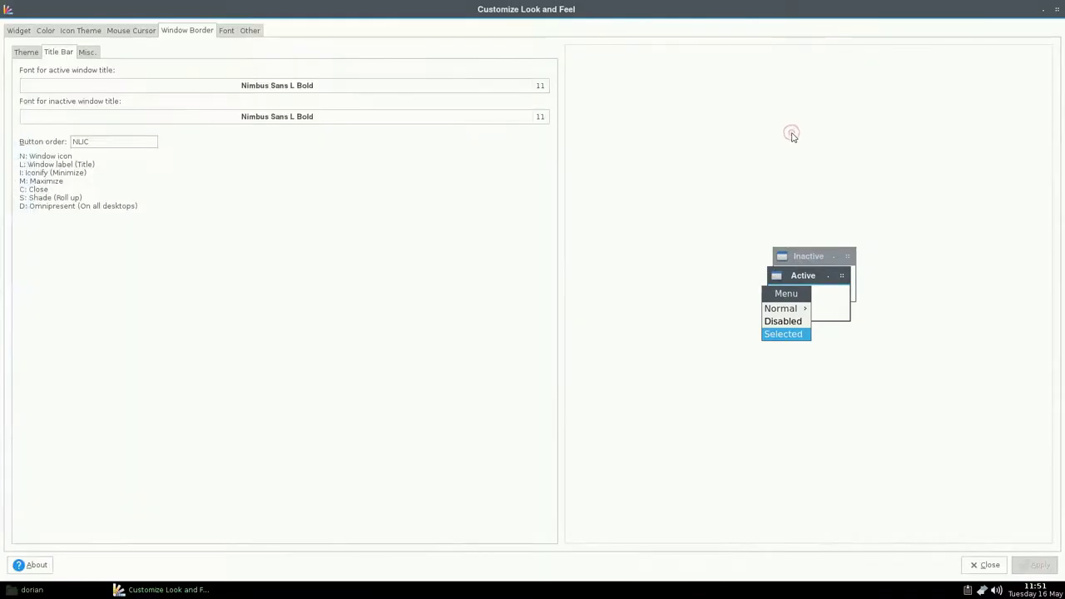
double_click(732, 15)
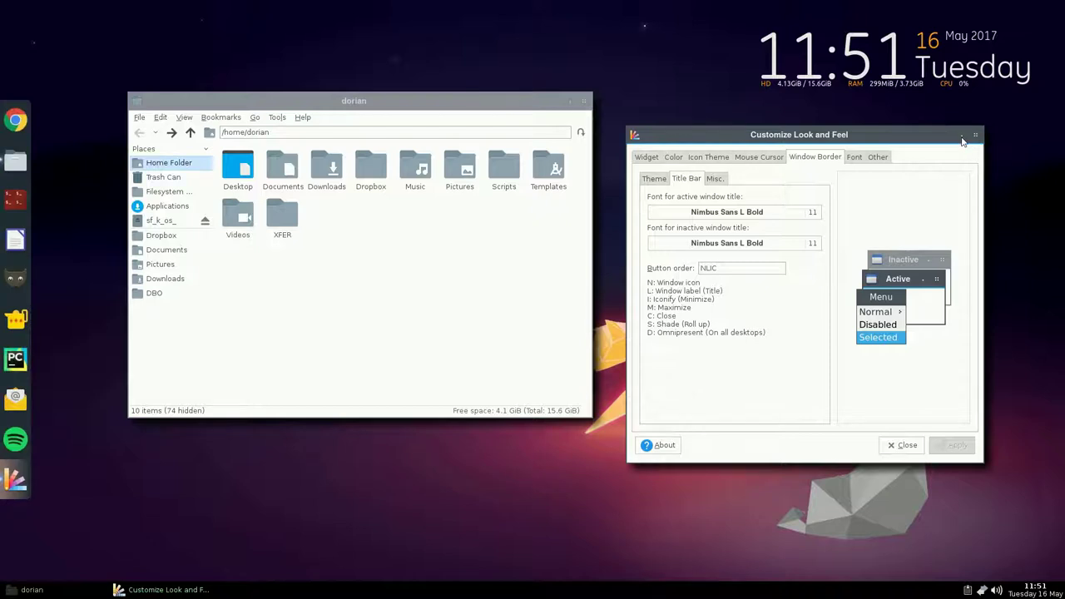
Step: Try the Libra1.2 widget style, followed by Iris Light, applying each one
left_click(646, 157)
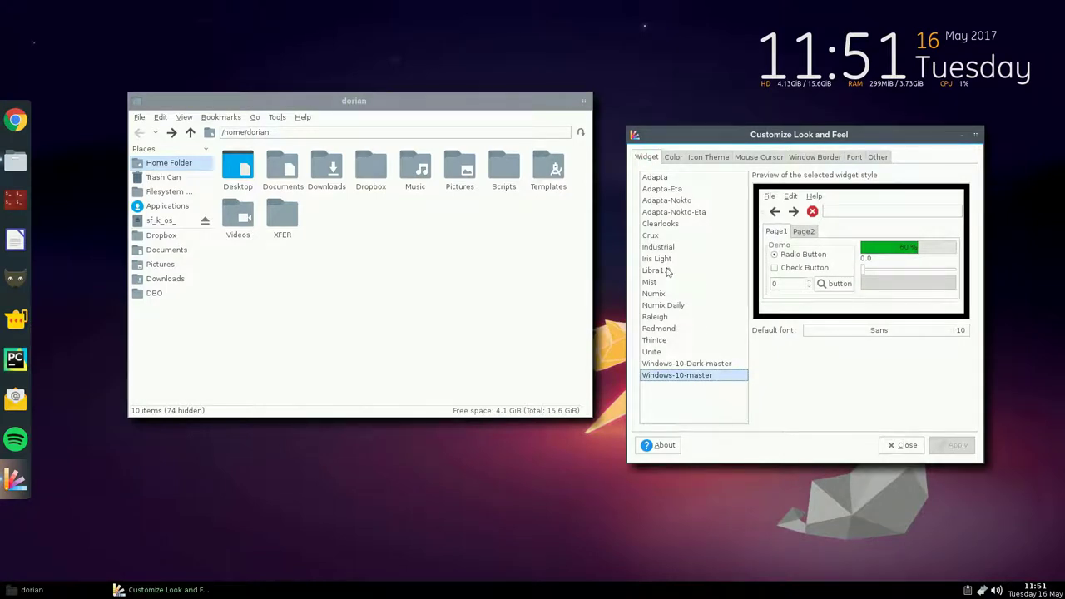
left_click(662, 270)
left_click(950, 446)
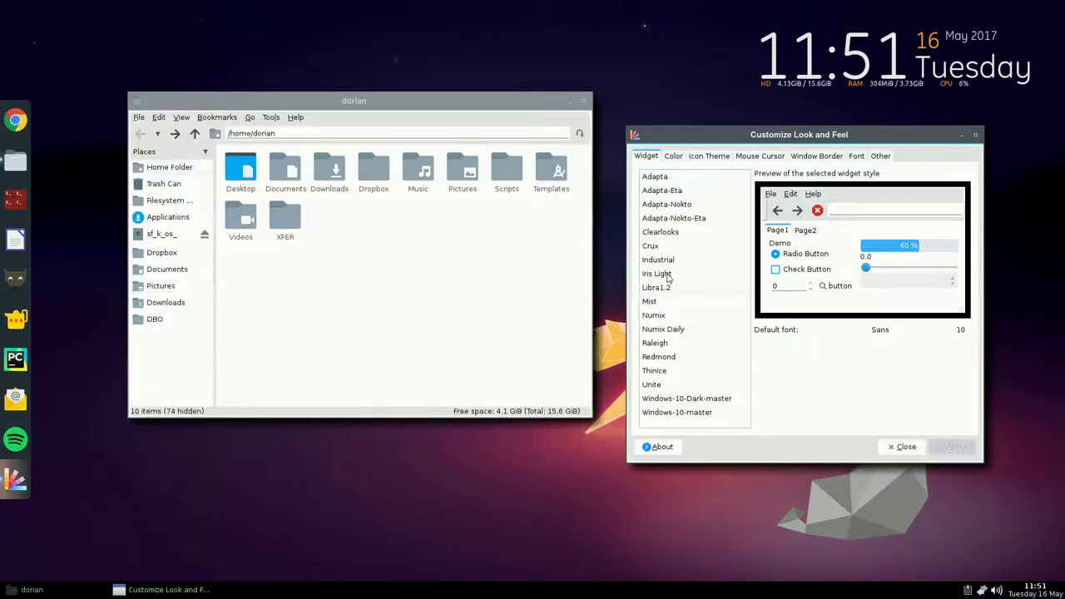
left_click(667, 275)
left_click(953, 448)
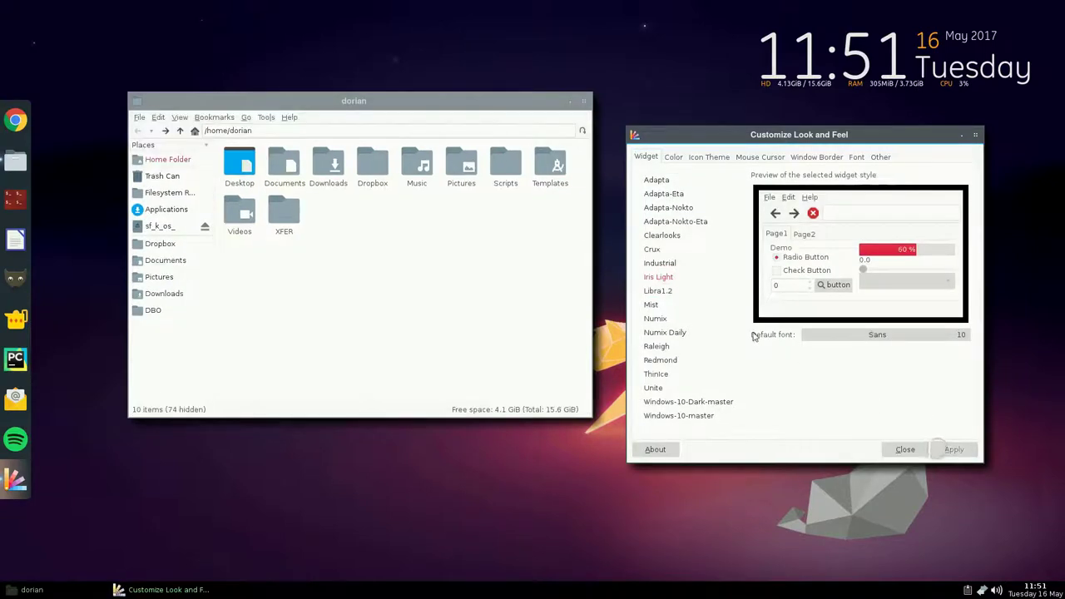
Step: Try the Numix widget style, followed by Adapta-Nokto-Eta, applying each one
left_click(666, 319)
left_click(951, 448)
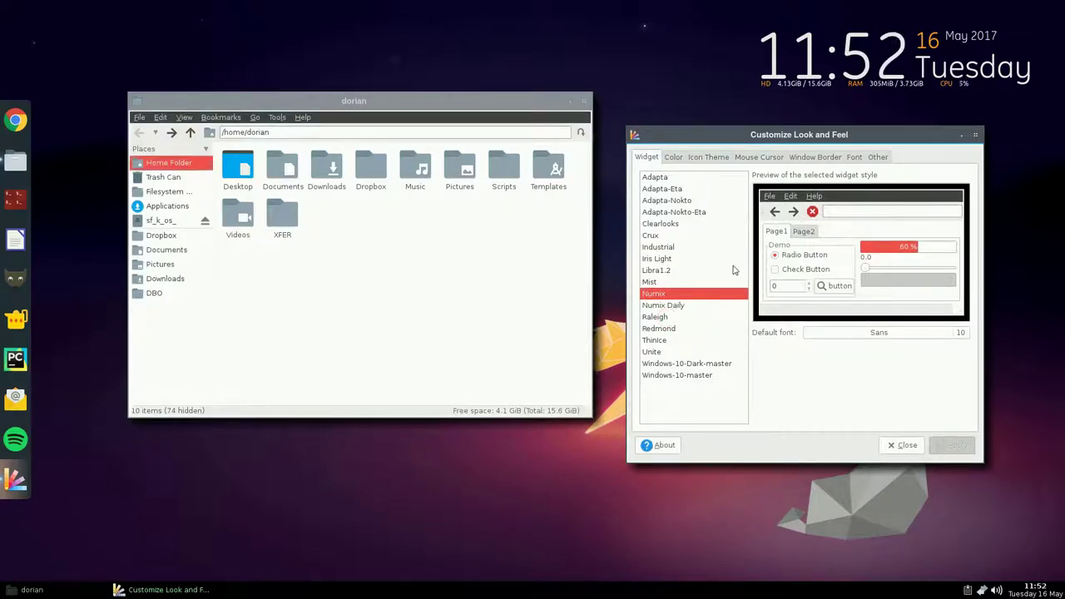
left_click(679, 213)
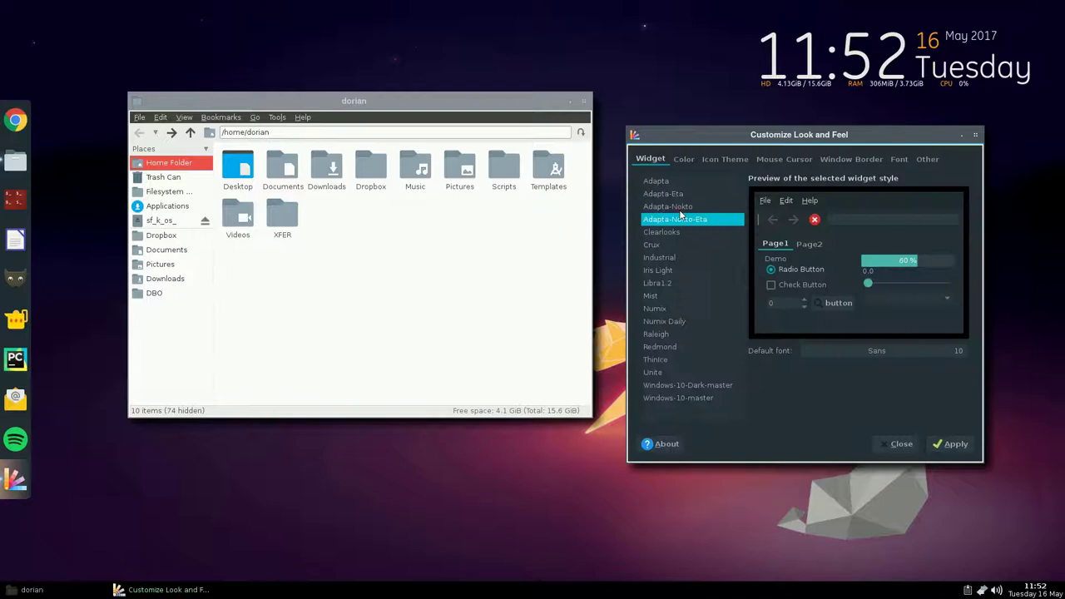
left_click(956, 445)
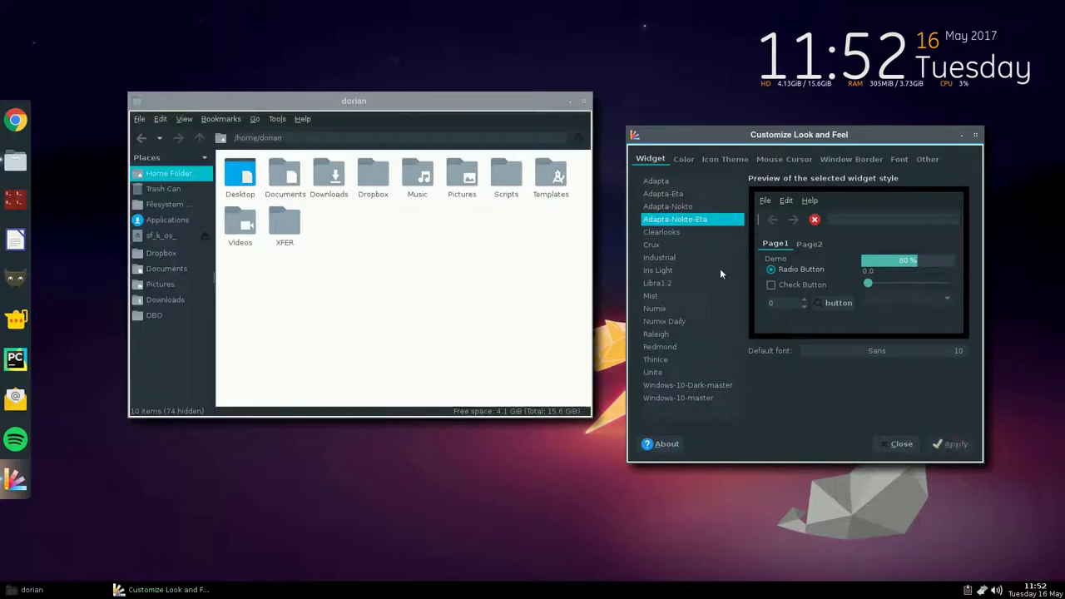
Step: Apply the Windows-10-master widget style, compare it with Libra1.2, and reapply Windows-10-master
left_click(666, 398)
left_click(956, 444)
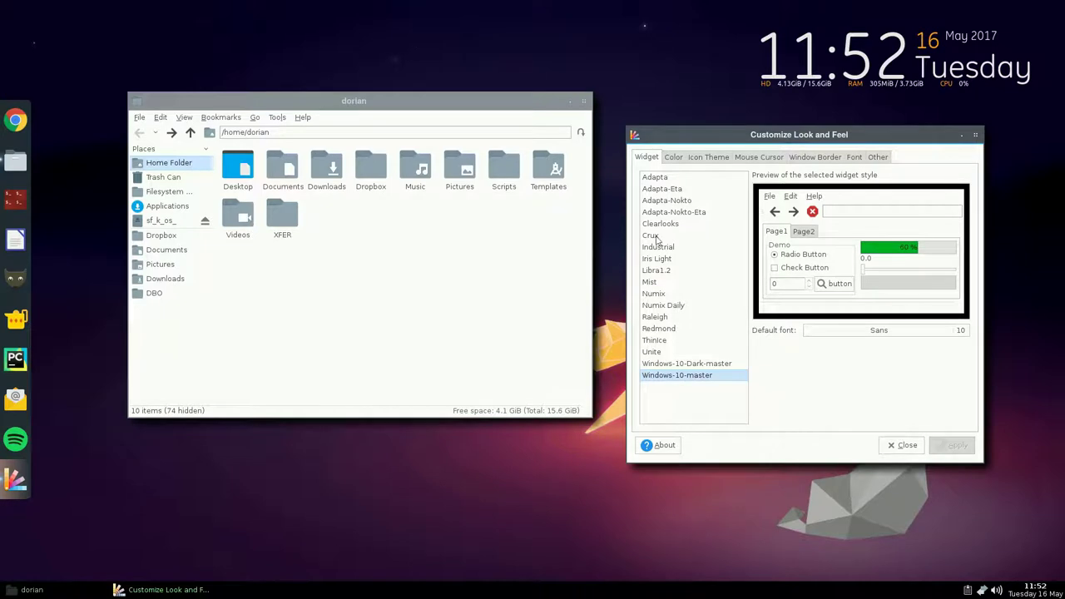
left_click(656, 270)
left_click(952, 446)
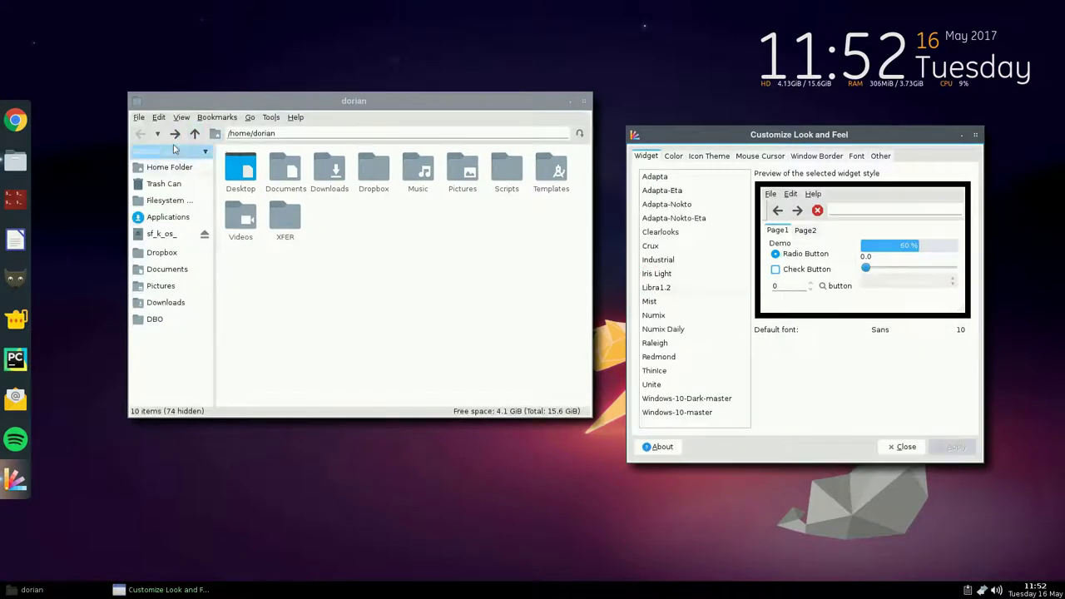
left_click(690, 413)
left_click(953, 446)
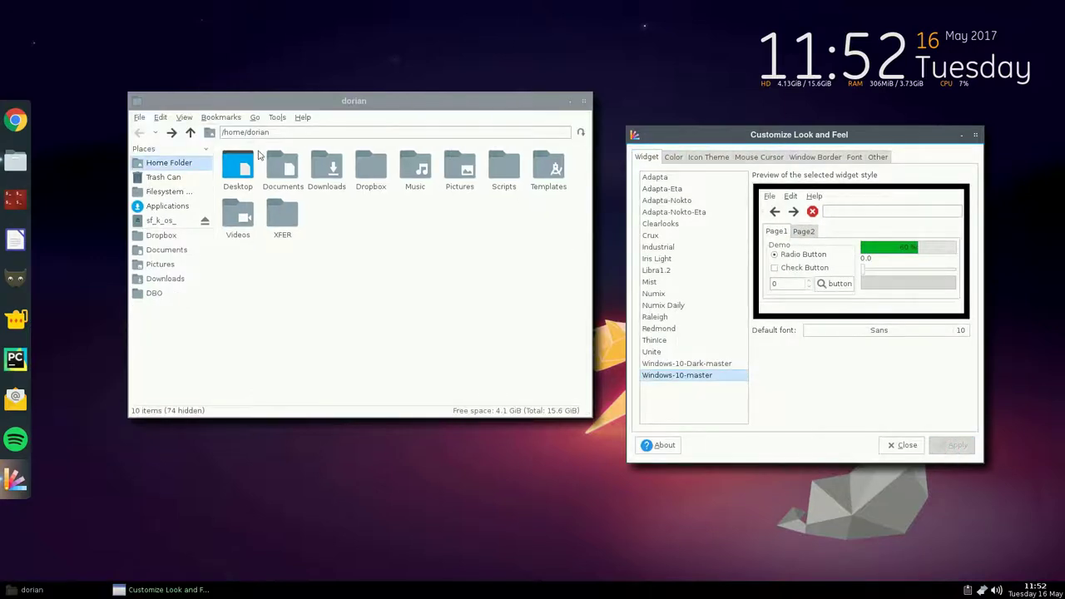
Step: Preview the Numix Square Light icon theme and apply the zoncolorBrave icon theme
left_click(674, 157)
left_click(707, 158)
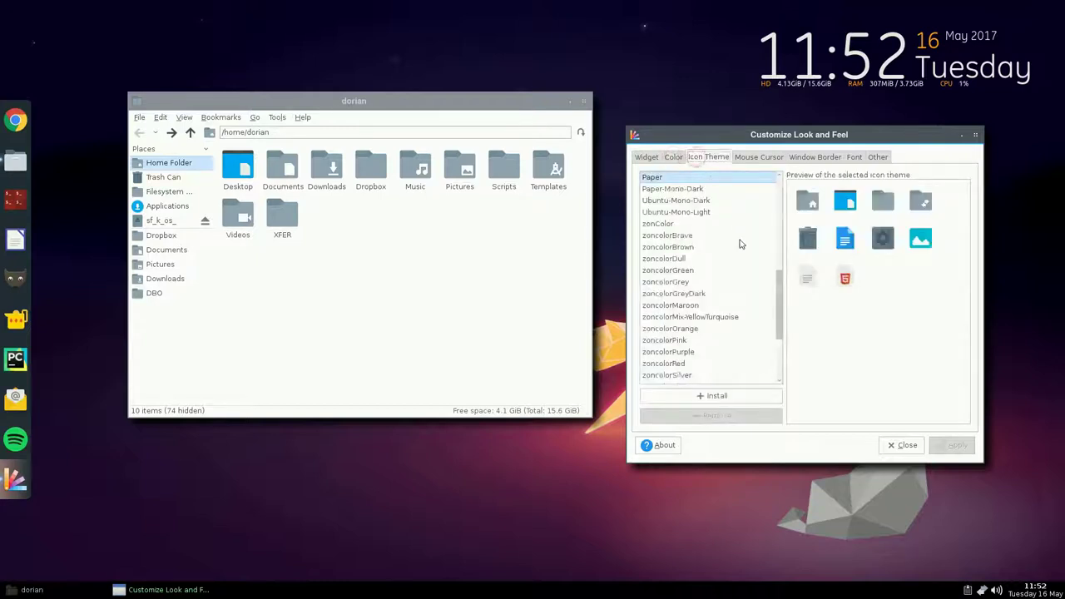
scroll(741, 244, "up", 3)
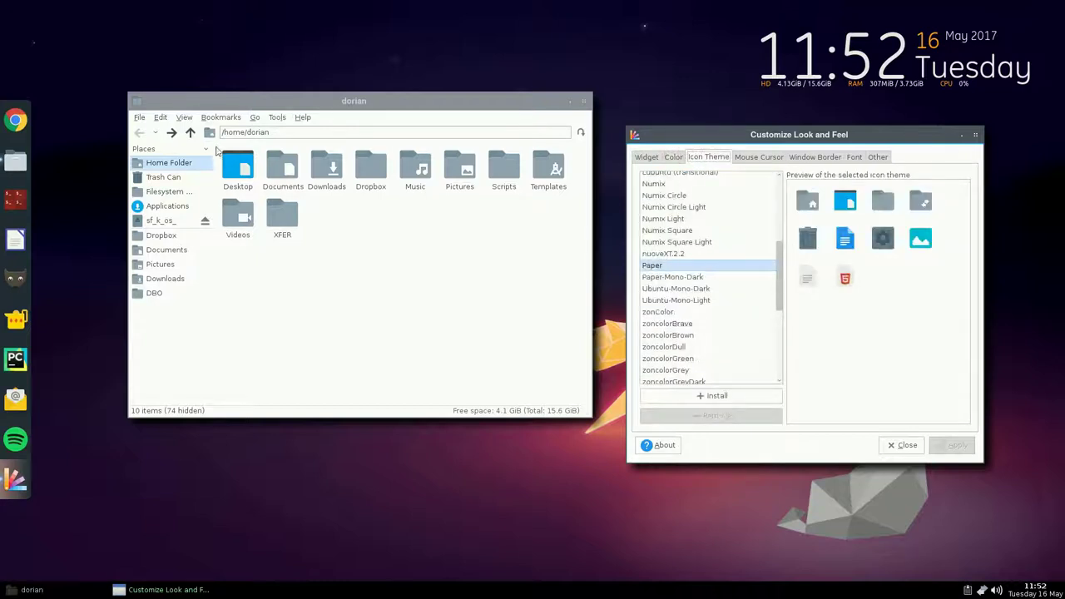
left_click(681, 242)
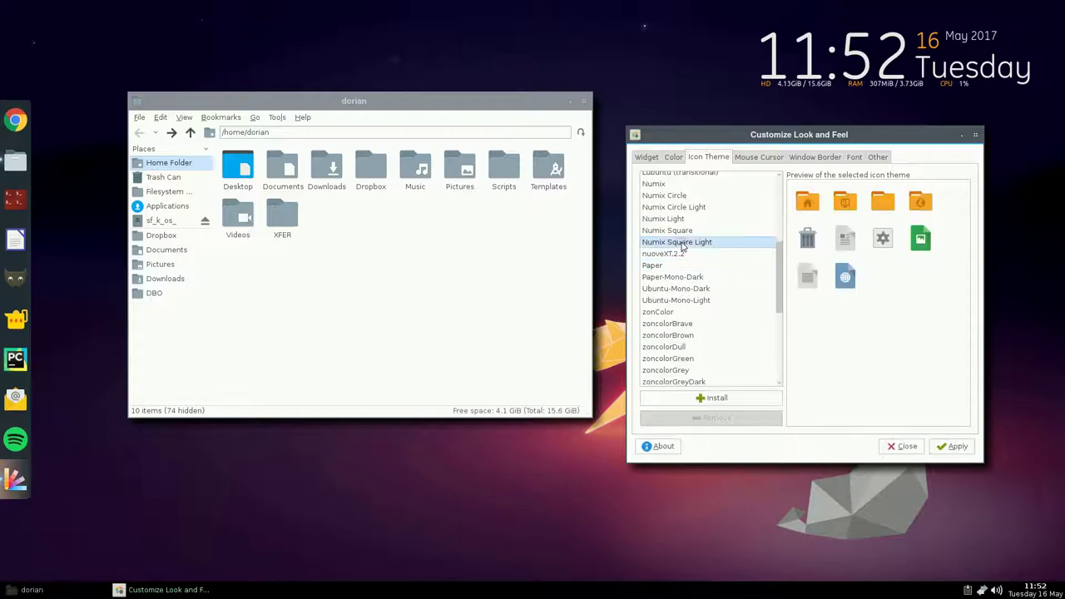
left_click(687, 325)
left_click(954, 449)
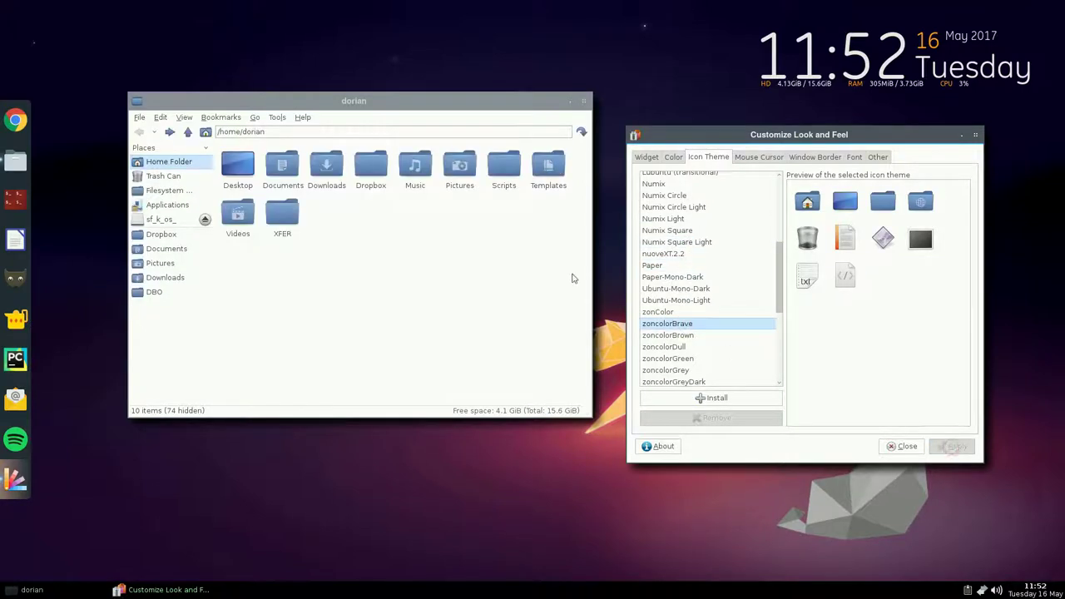
Step: Apply the Faenza-Darkest icon theme to the desktop
scroll(721, 271, "up", 5)
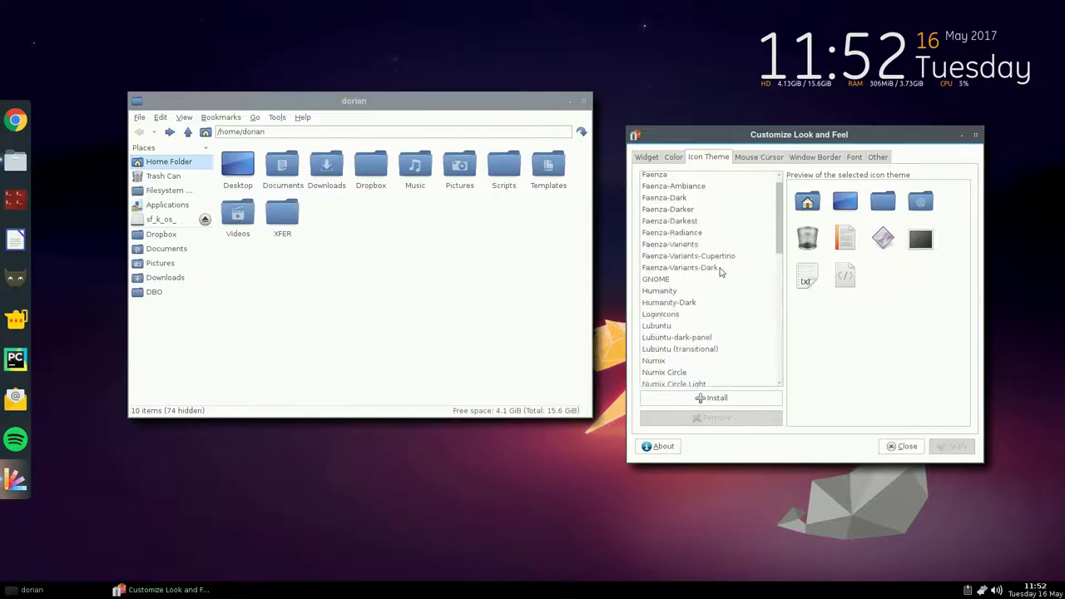
left_click(683, 222)
left_click(949, 446)
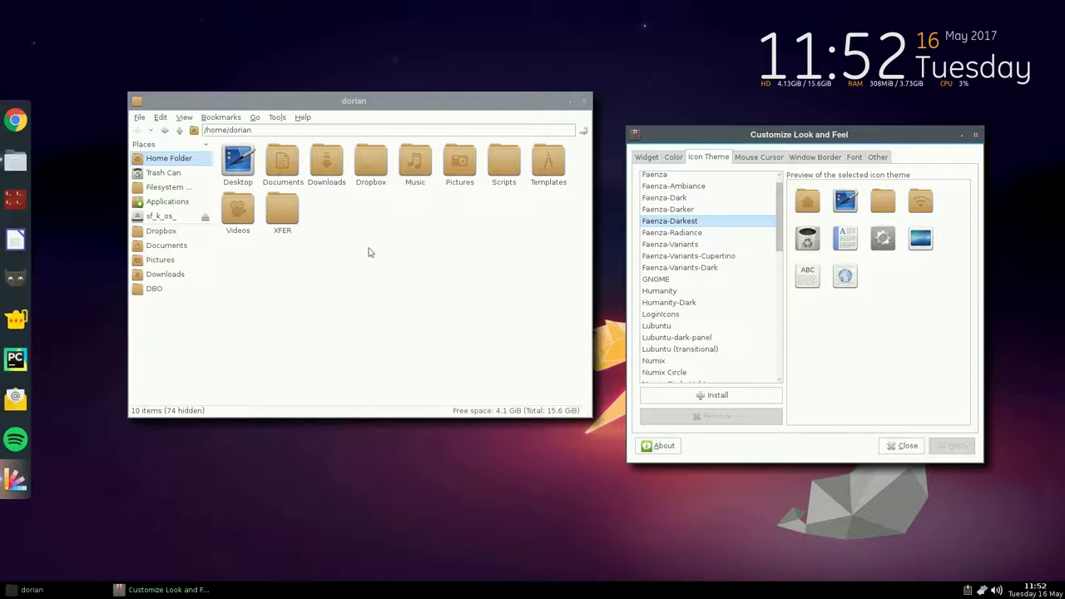
Step: Apply the Paper icon theme to the desktop
scroll(704, 319, "down", 3)
left_click(666, 357)
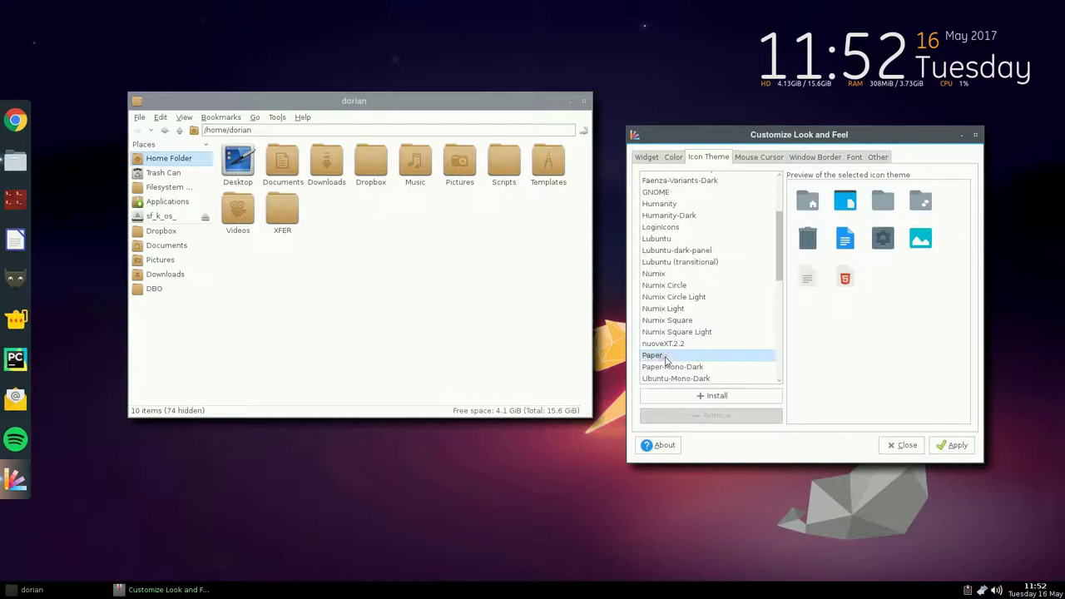
left_click(953, 445)
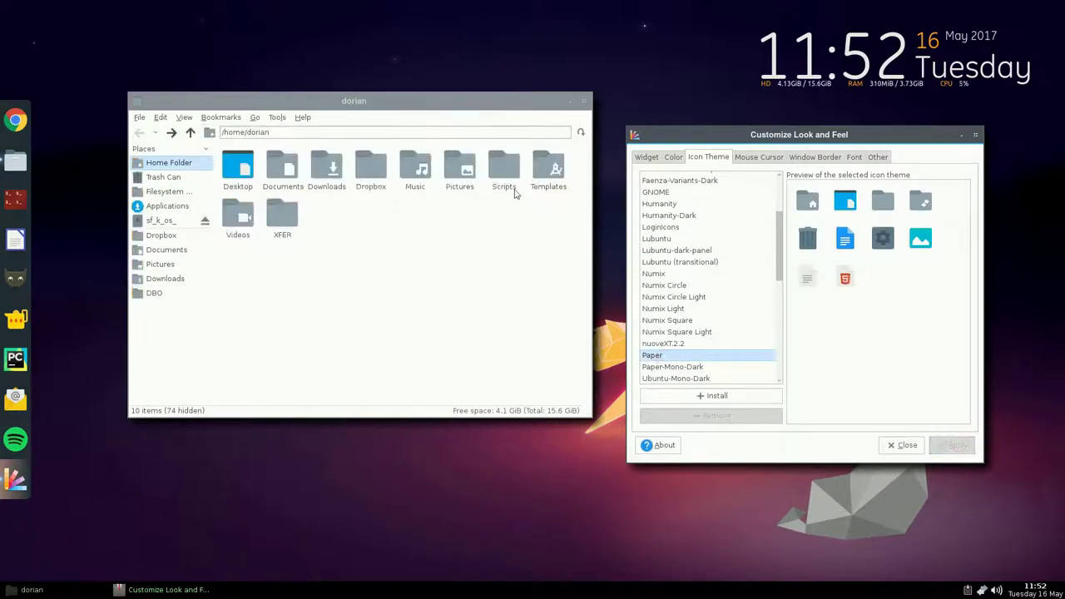
Step: Examine the Paper icons in the home folder and in the Accessories, Internet and Office application categories
left_click(367, 175)
left_click(233, 168)
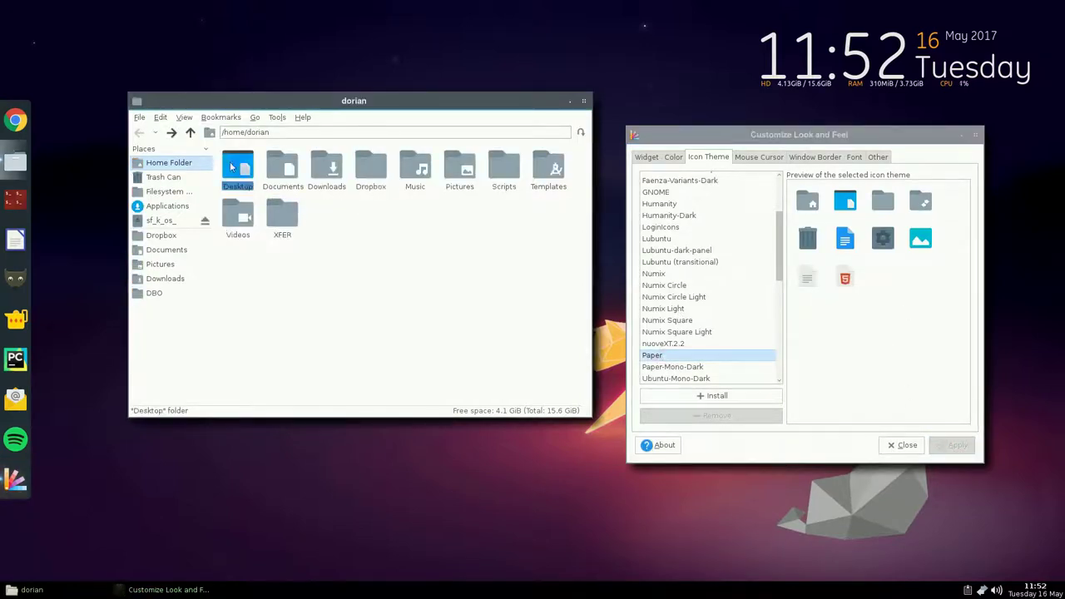
double_click(325, 170)
left_click(166, 209)
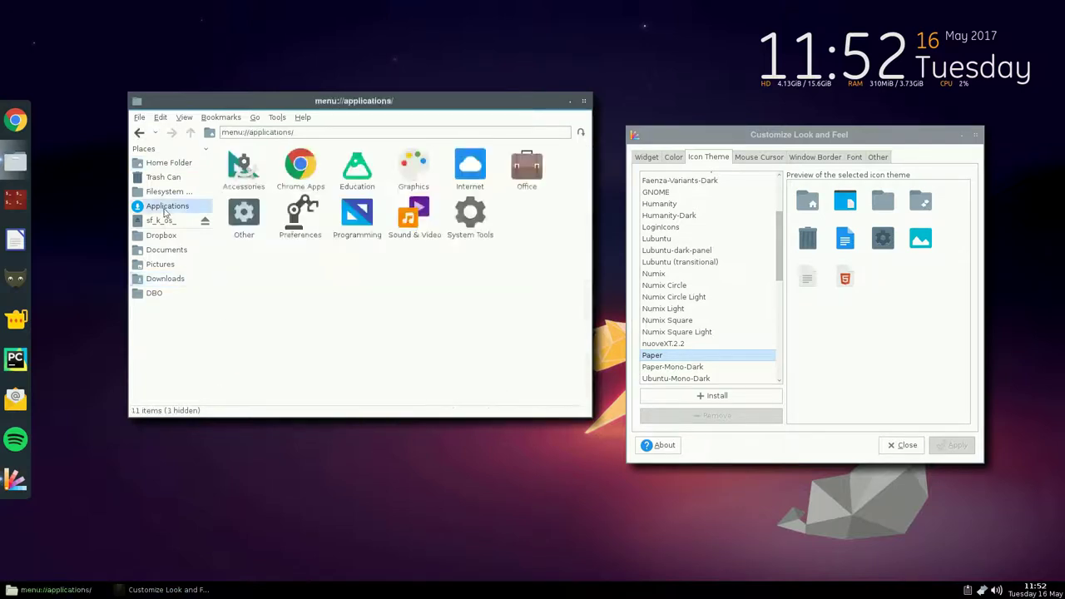
double_click(241, 171)
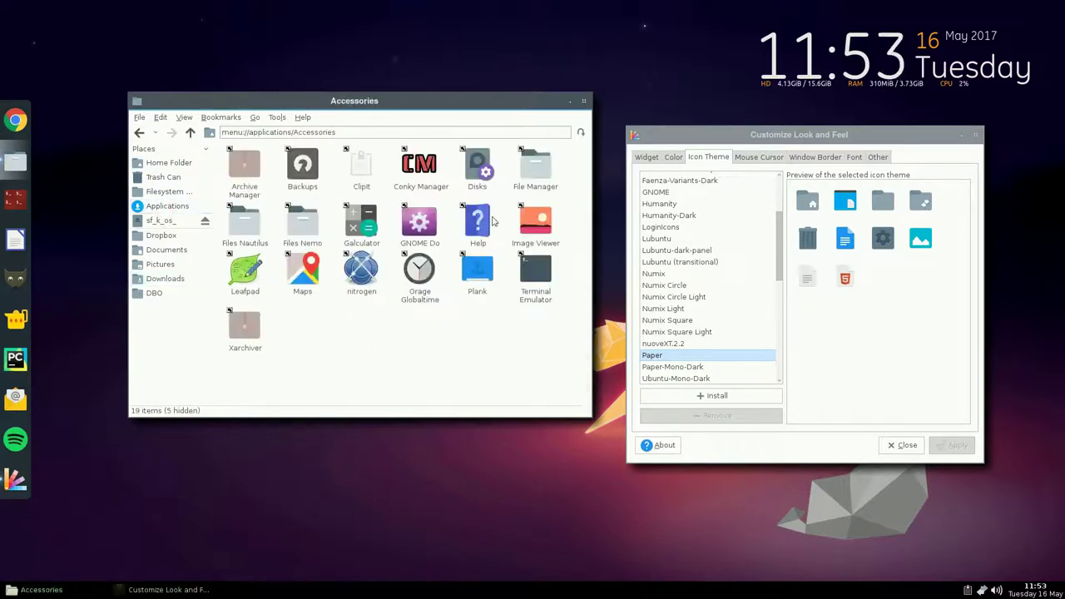
key("alt+Left")
double_click(455, 176)
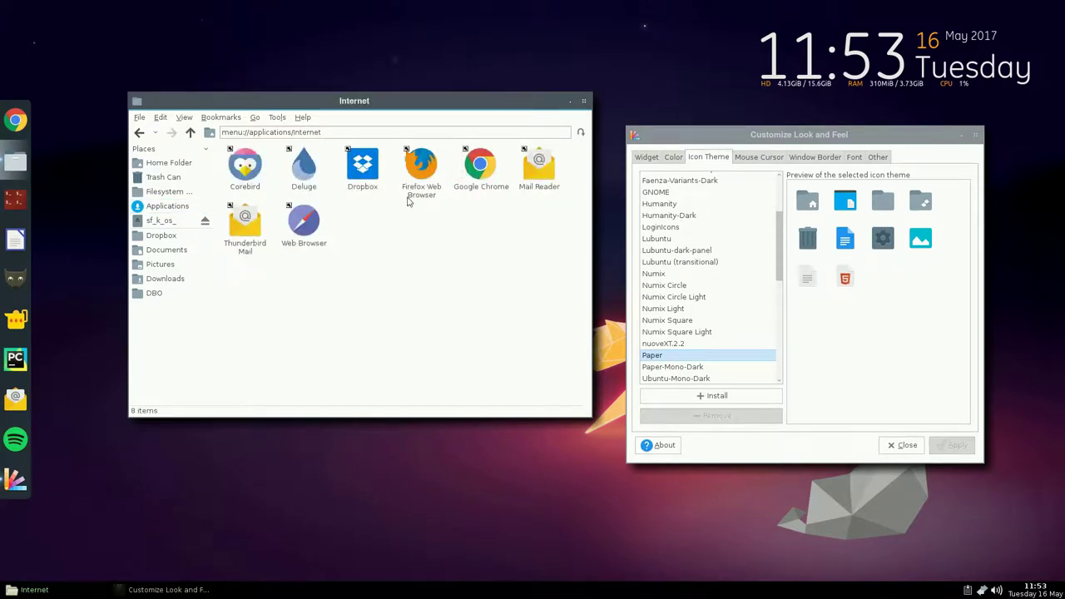
key("alt+Left")
double_click(529, 165)
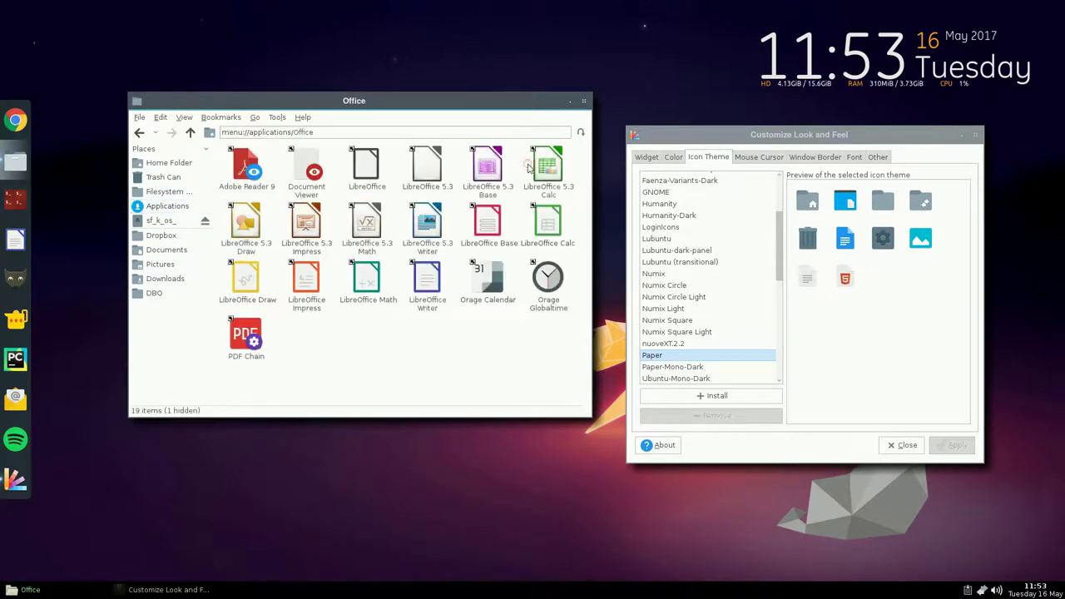
Step: Close the file manager and Customize Look and Feel windows, and reopen the file manager at the home folder higher on the desktop
left_click(586, 102)
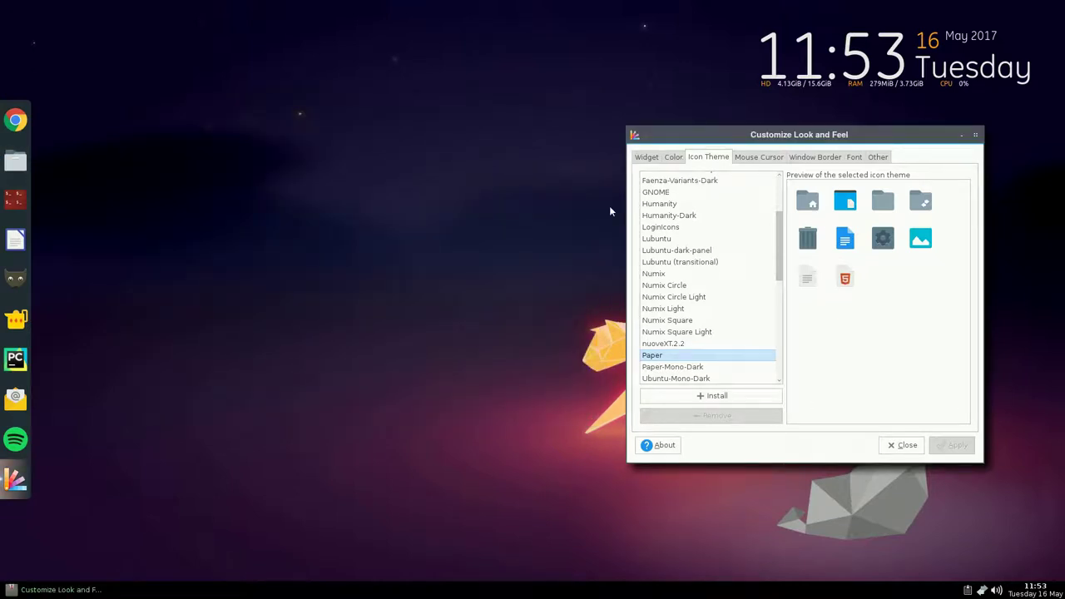
left_click(976, 136)
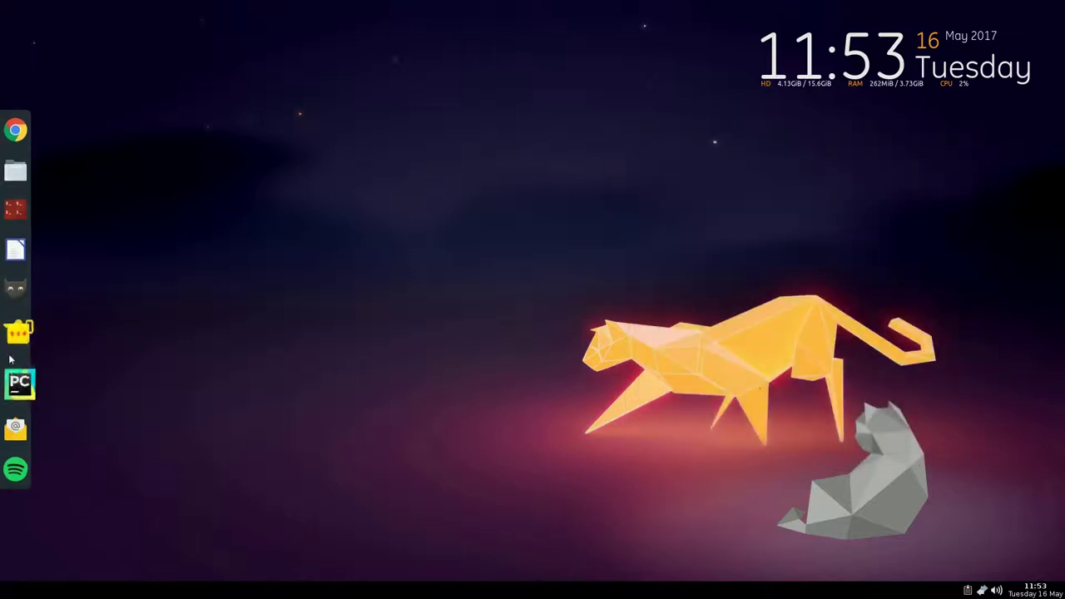
left_click(17, 176)
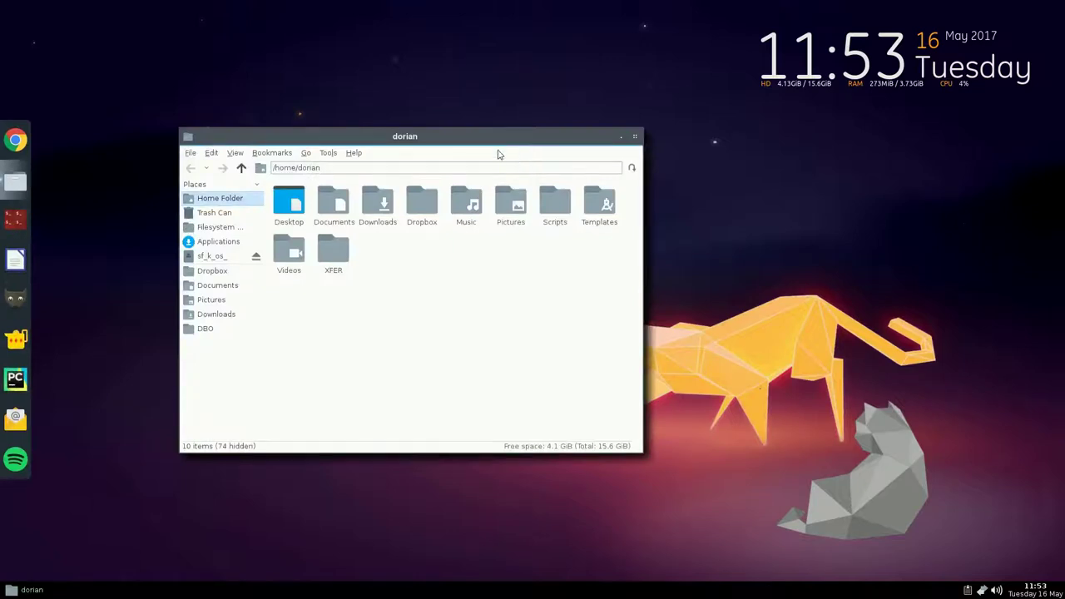
left_click_drag(466, 144, 467, 74)
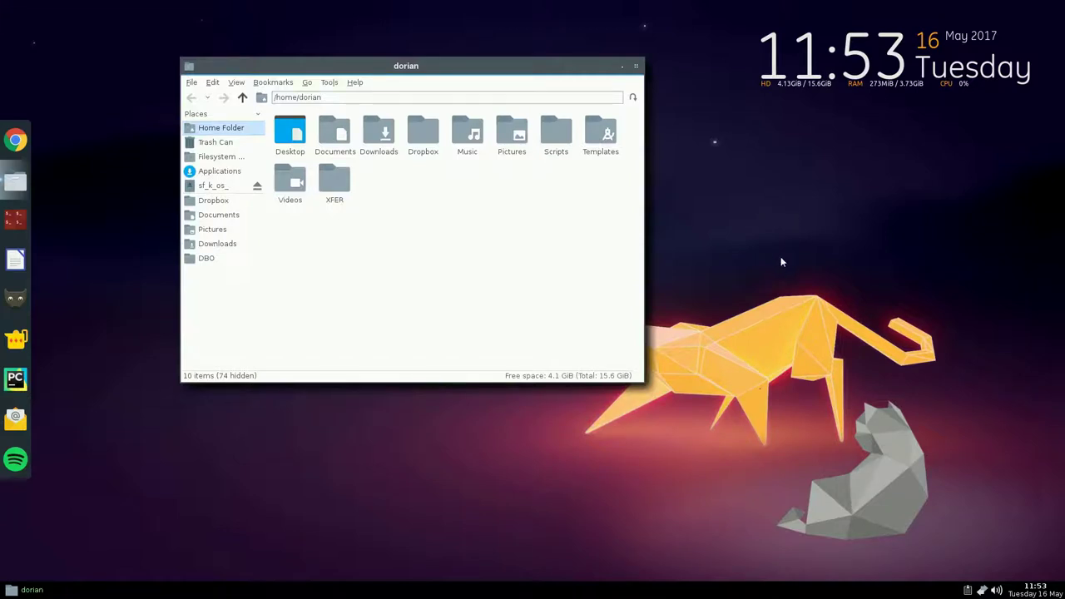
Step: Reopen Customize Look and Feel to view the Window Border option for installing a new theme, and close it without changes
right_click(747, 216)
mouse_move(815, 217)
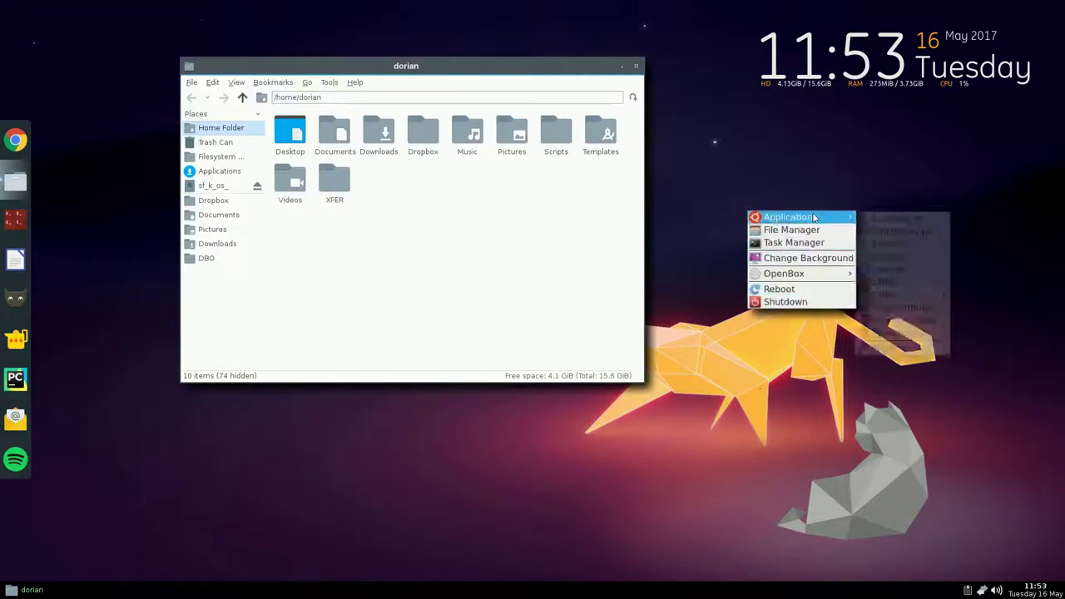
mouse_move(911, 350)
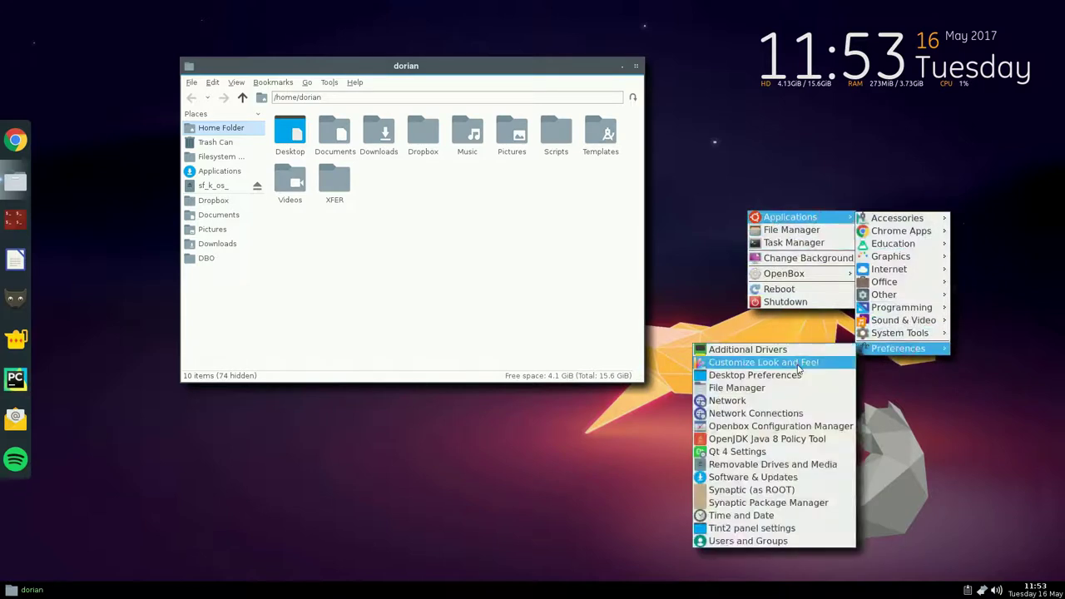
left_click(799, 367)
left_click(887, 236)
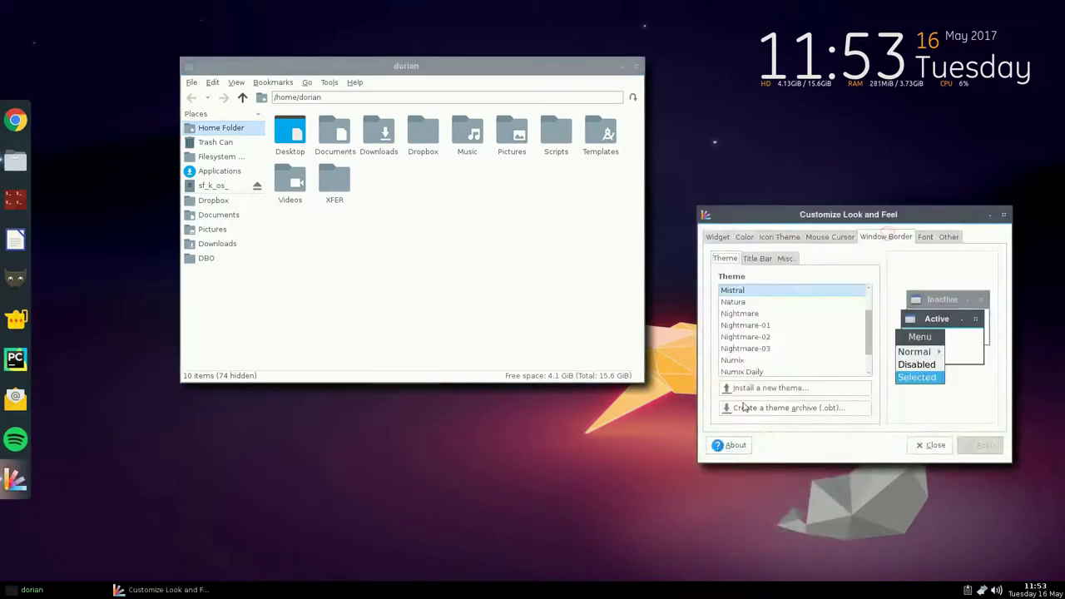
left_click(770, 388)
left_click(1017, 509)
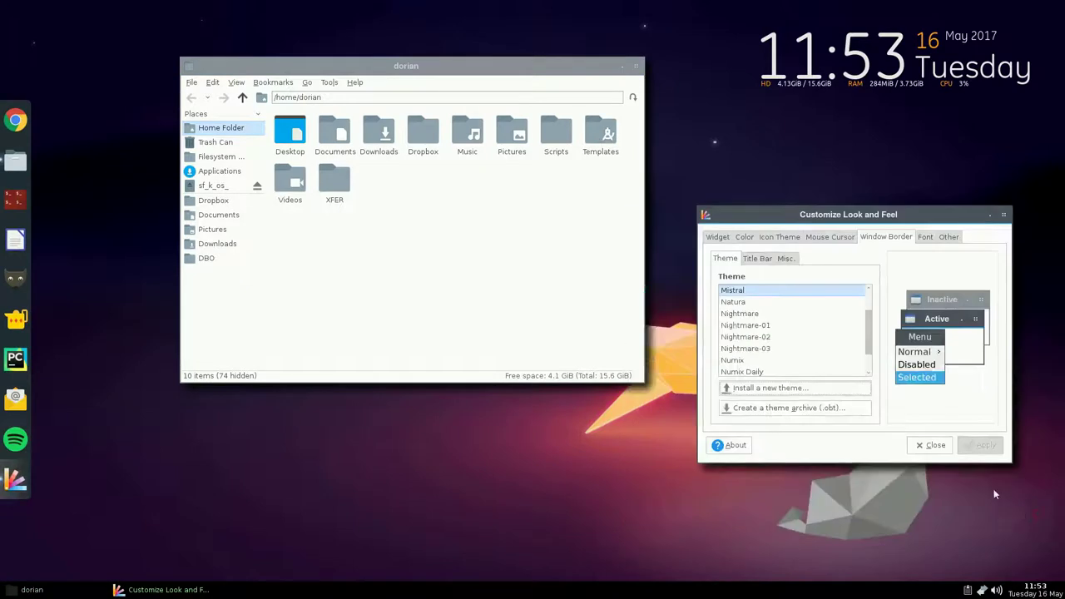
left_click(939, 447)
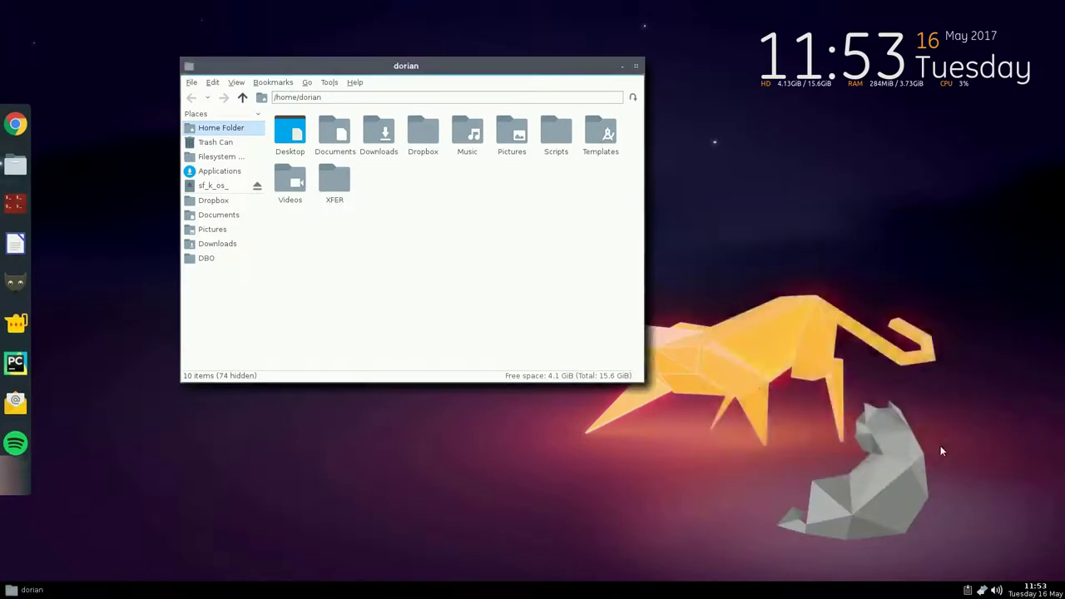
Step: Show the hidden files in the home folder and open the .themes folder
left_click(470, 318)
key("ctrl+h")
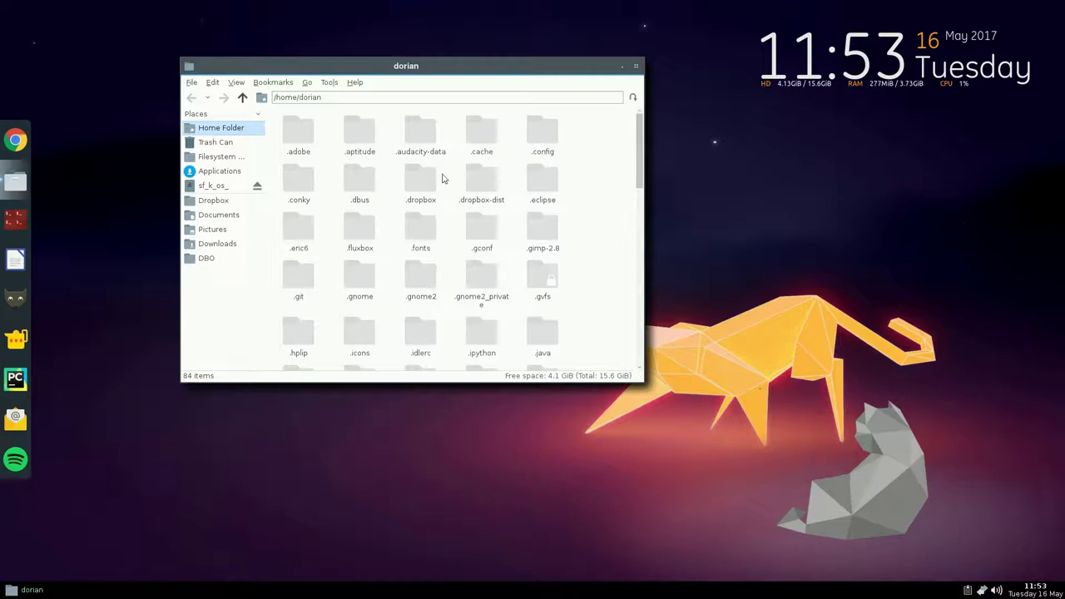
scroll(612, 250, "down", 5)
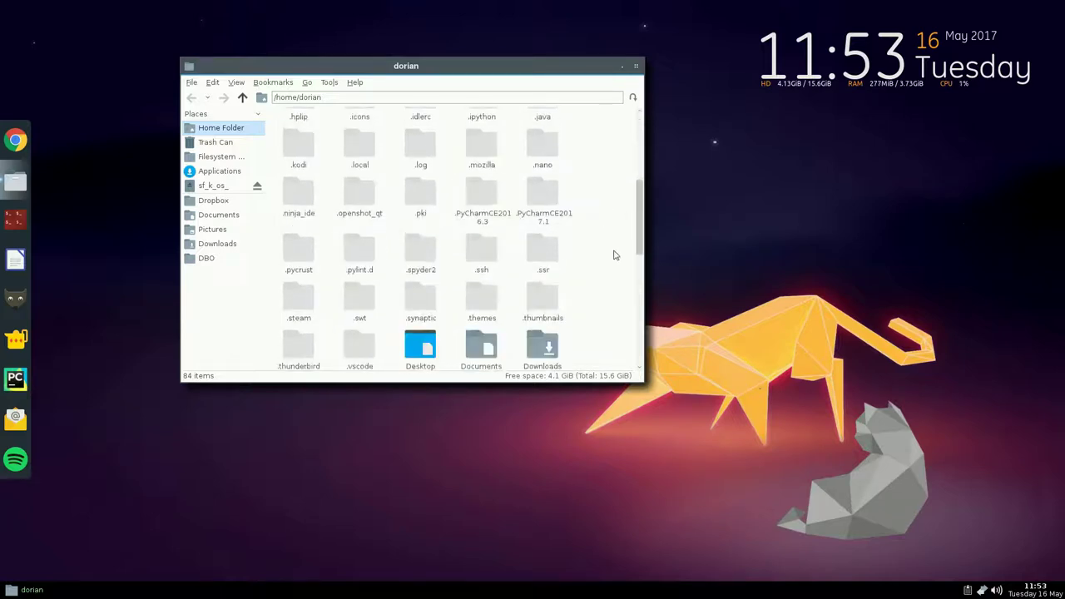
double_click(489, 306)
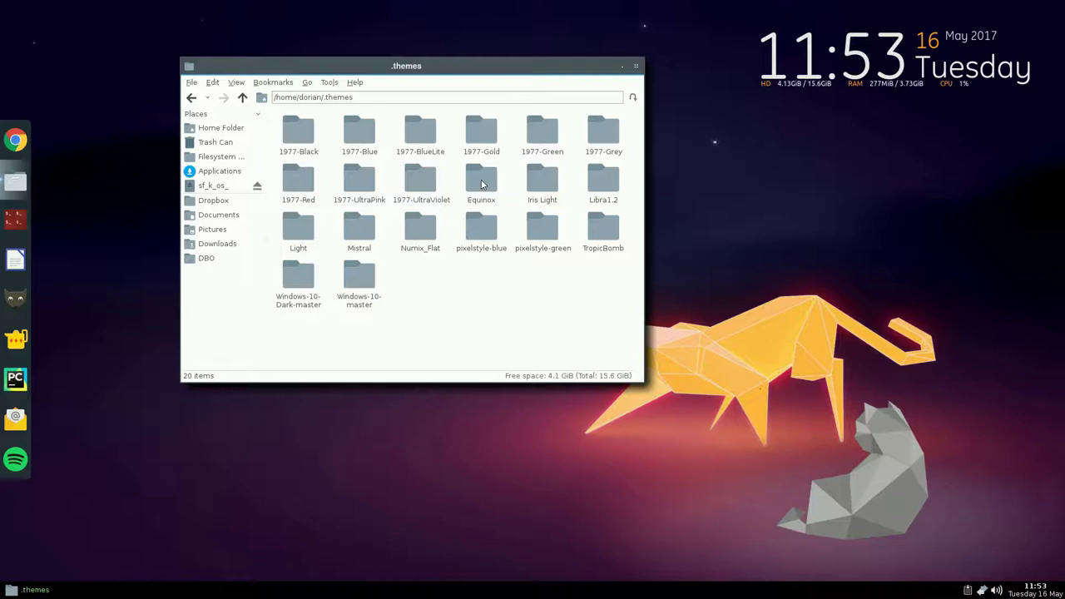
Step: Inspect the gtk-2.0, gtk-3.0, metacity-1, openbox-3 and unity folders inside the Libra1.2 theme, and return to the home folder
double_click(599, 183)
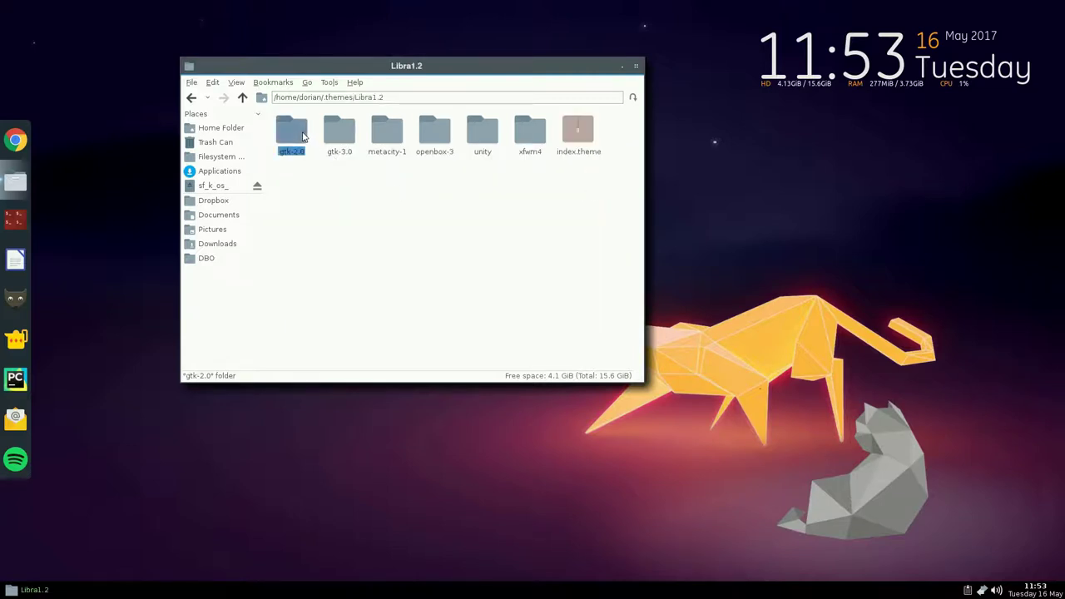
left_click(333, 138)
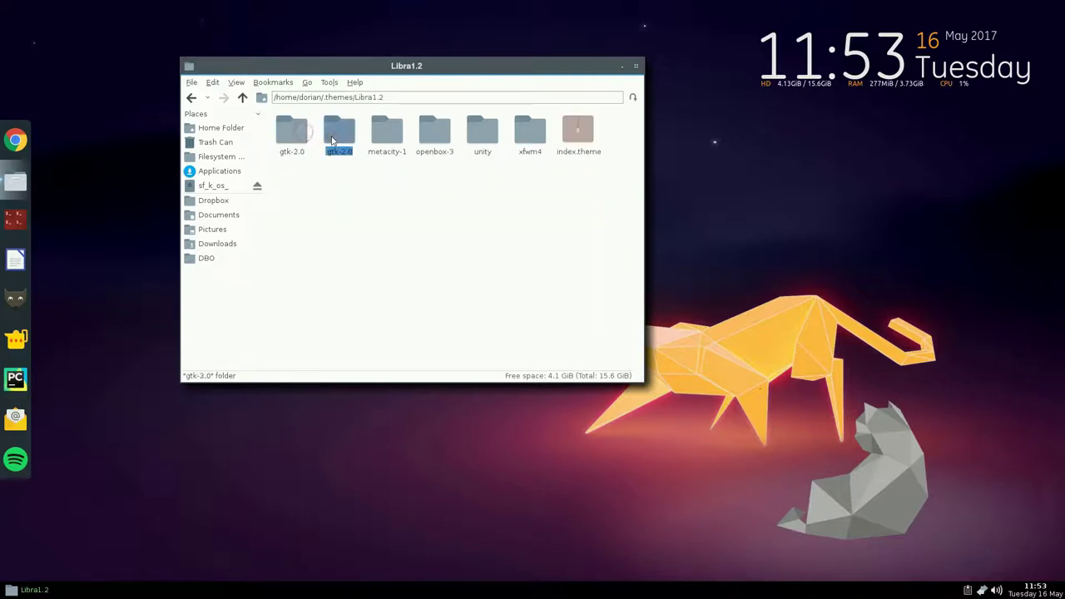
left_click(390, 146)
left_click(434, 142)
left_click(487, 142)
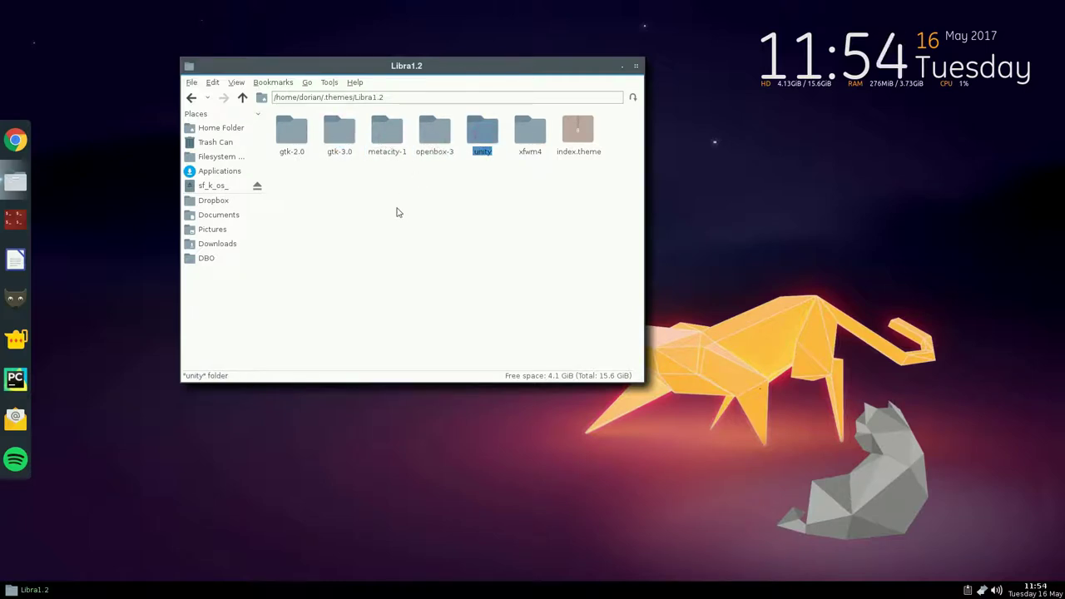
key("BackSpace")
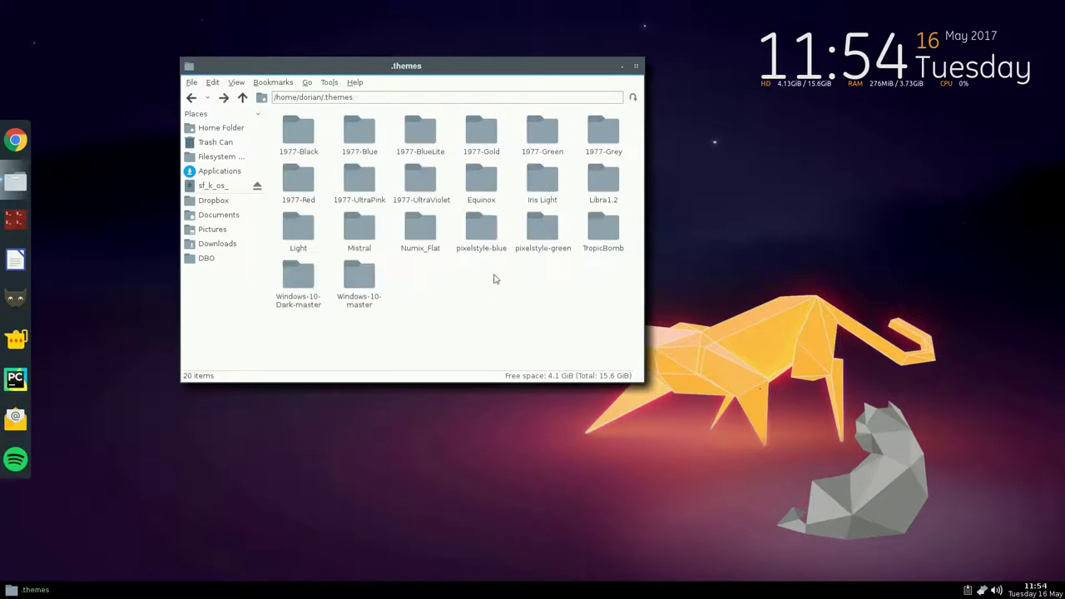
key("BackSpace")
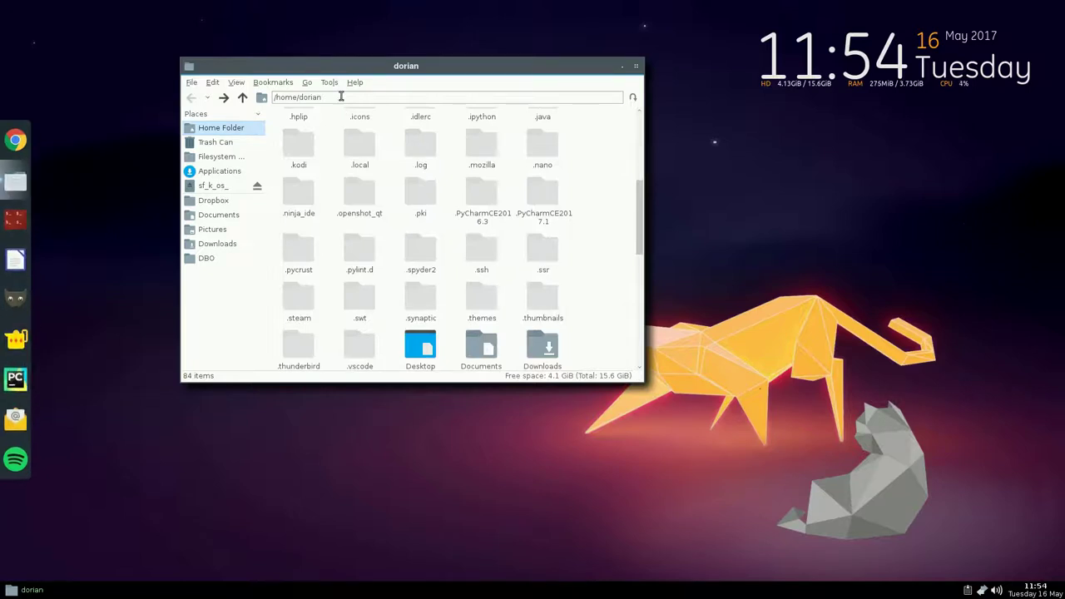
left_click_drag(351, 69, 453, 88)
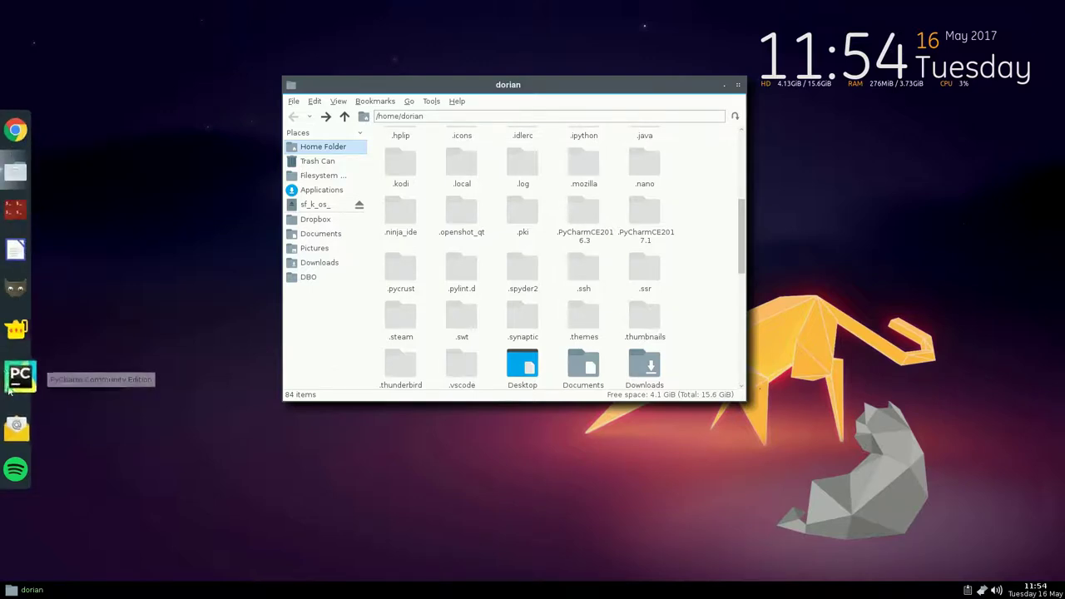
Step: Open the dock's preferences and review the available dock positions, keeping Left
right_click(24, 262)
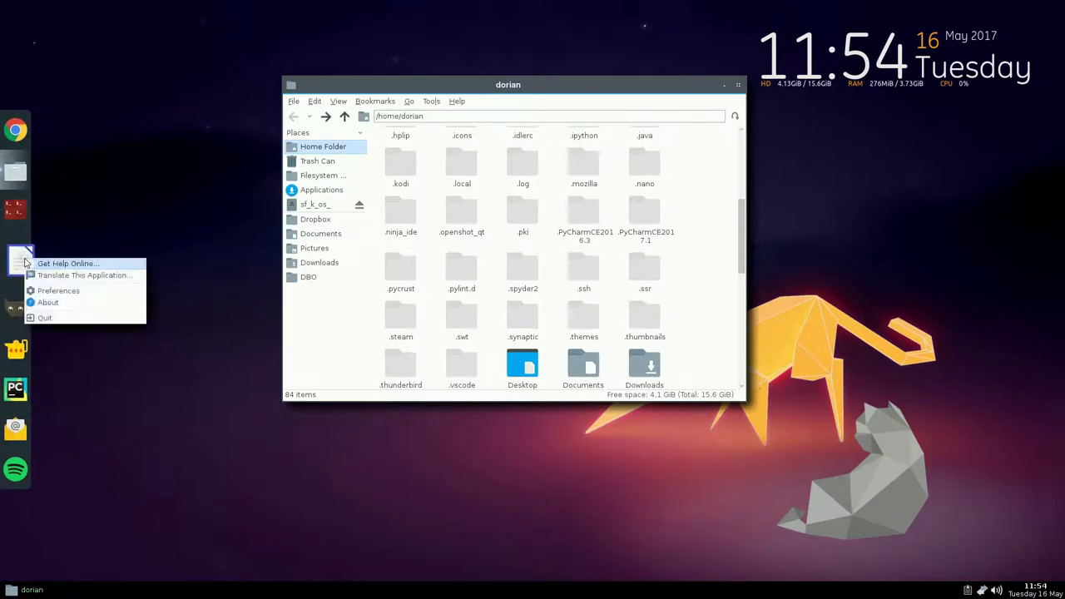
left_click(71, 293)
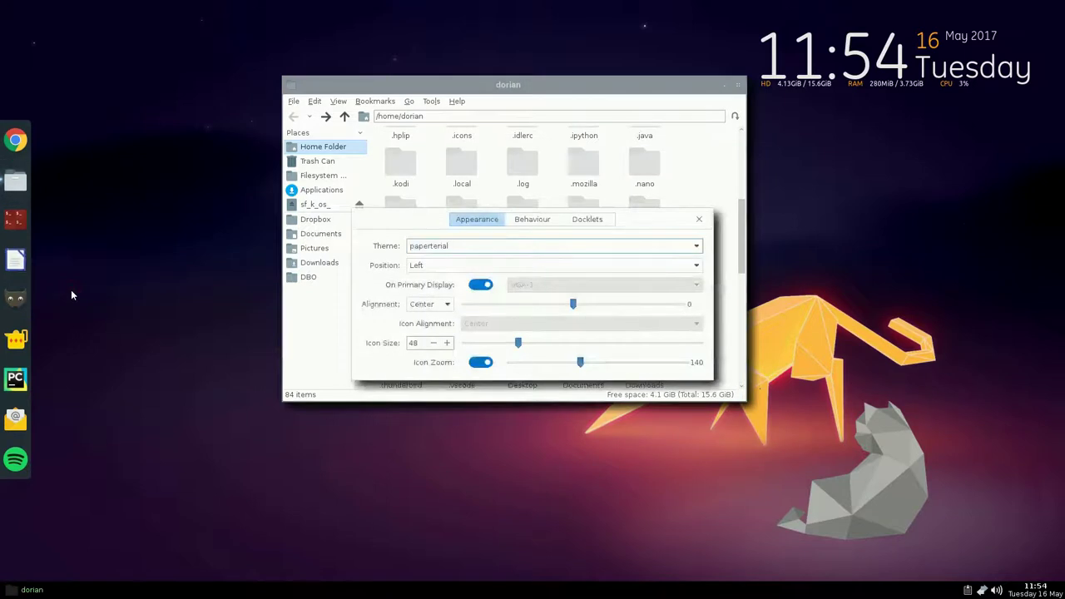
left_click(436, 265)
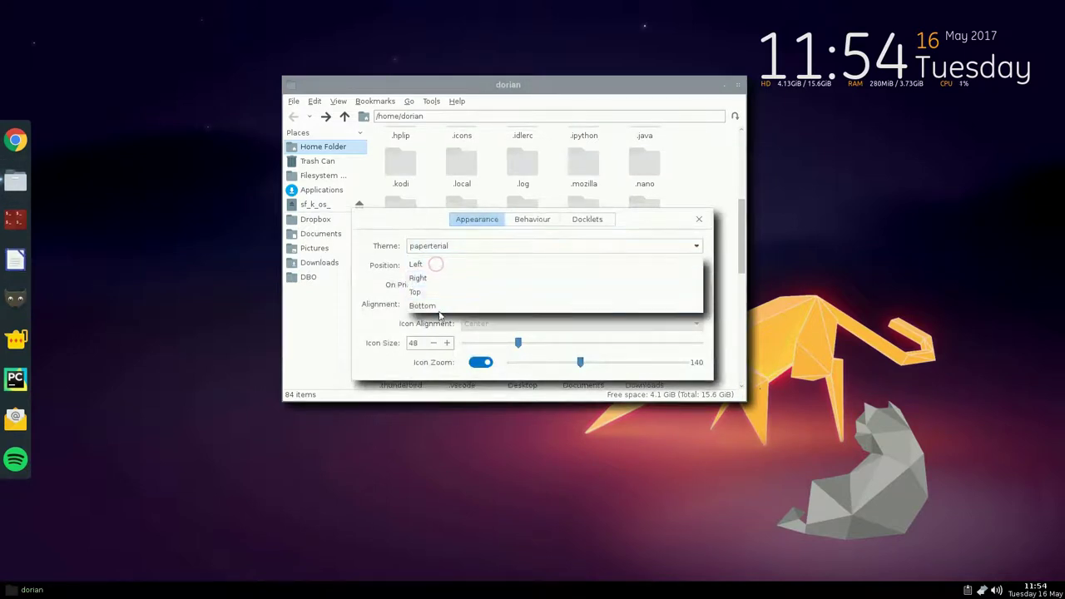
left_click(381, 256)
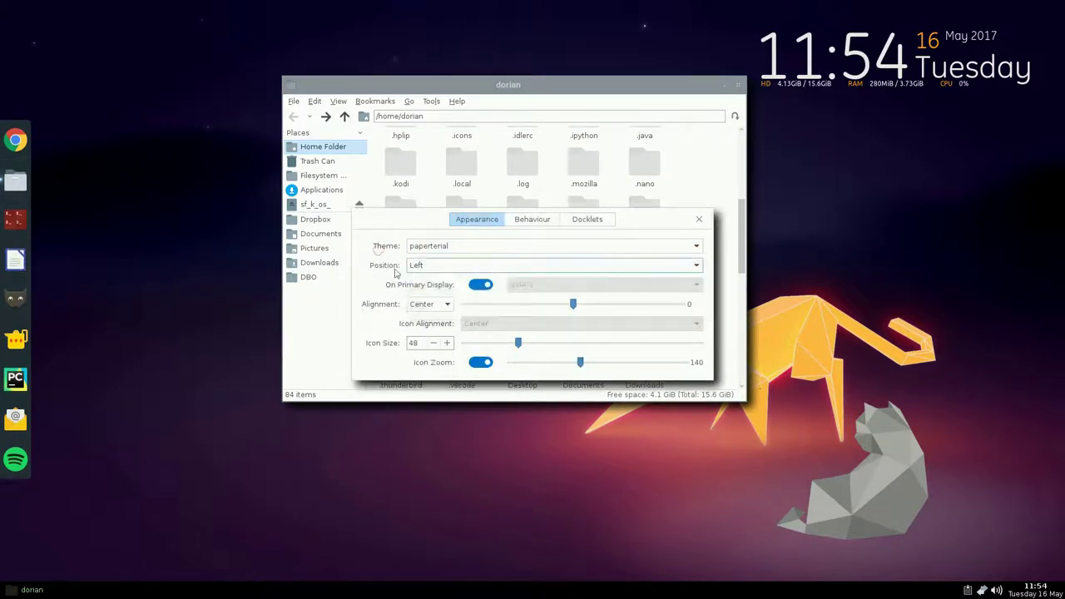
Step: View the dock's Behaviour settings and check its Intellihide by maximizing and restoring the file manager window
left_click(529, 219)
left_click(470, 219)
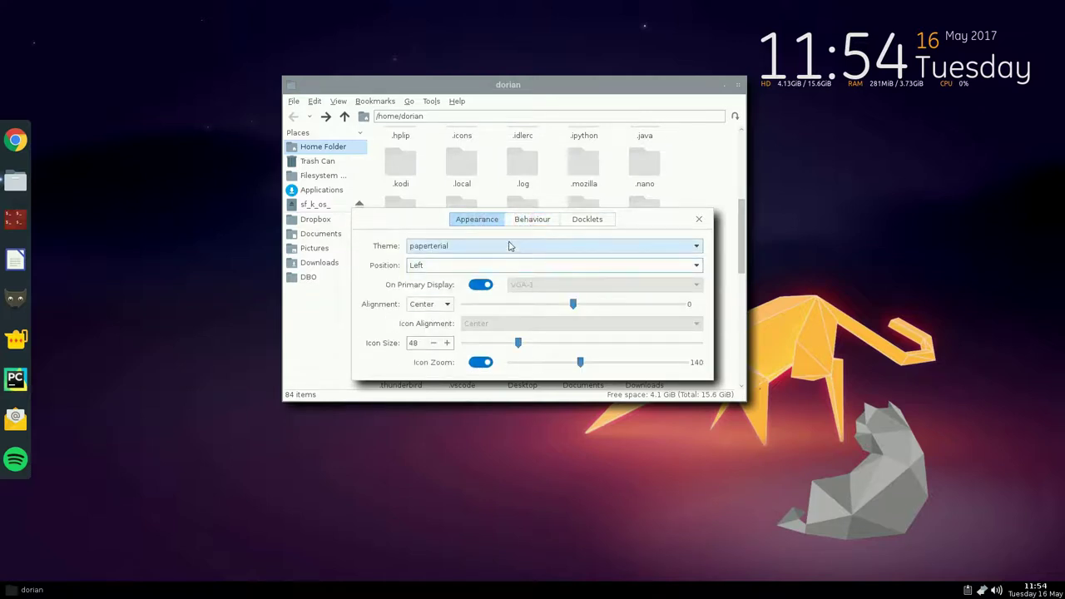
left_click(524, 221)
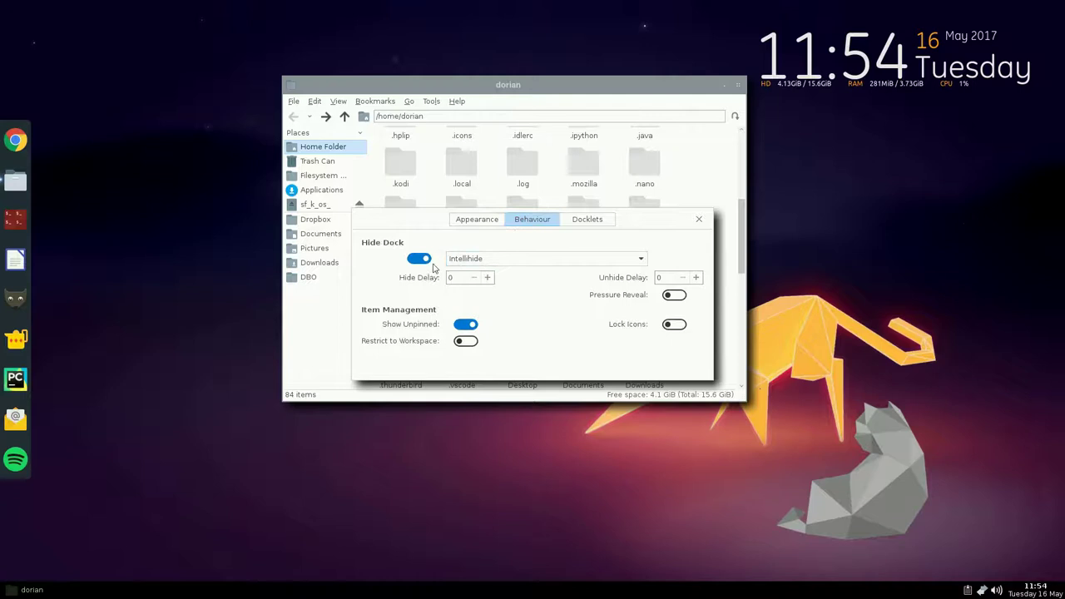
left_click(507, 87)
left_click_drag(508, 87, 26, 243)
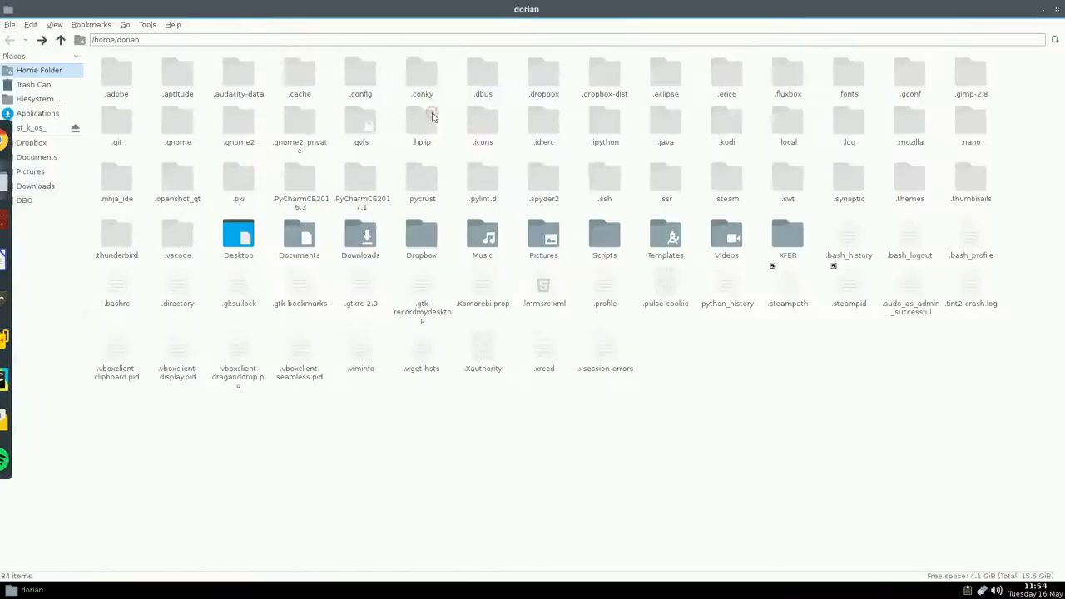
double_click(406, 16)
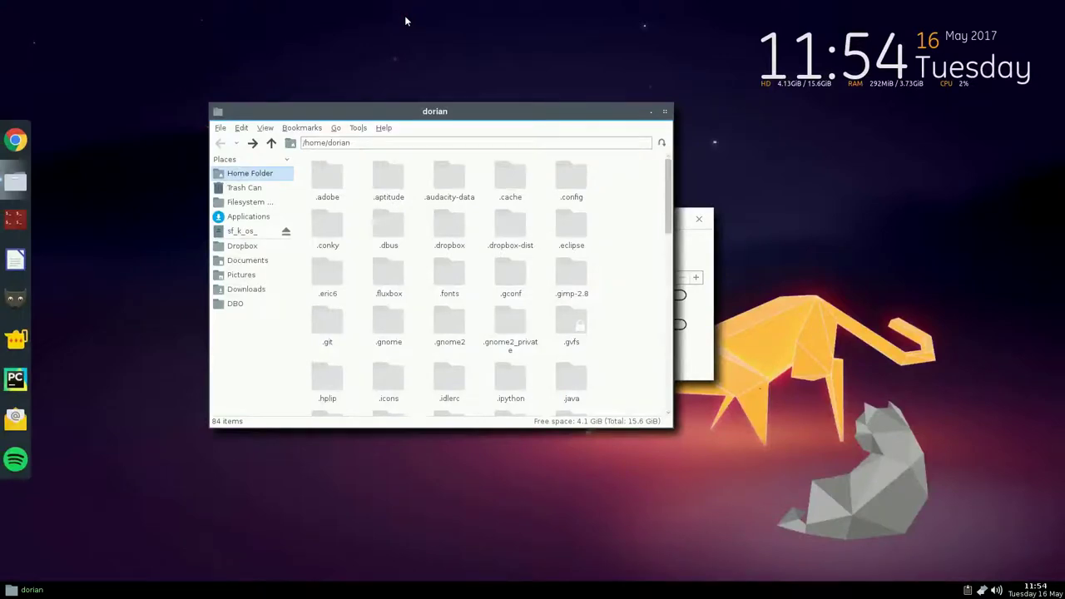
Step: Preview the Transparent and Matte themes in the dock's appearance settings, and return the dock to the paperterial theme
left_click(708, 251)
left_click(477, 218)
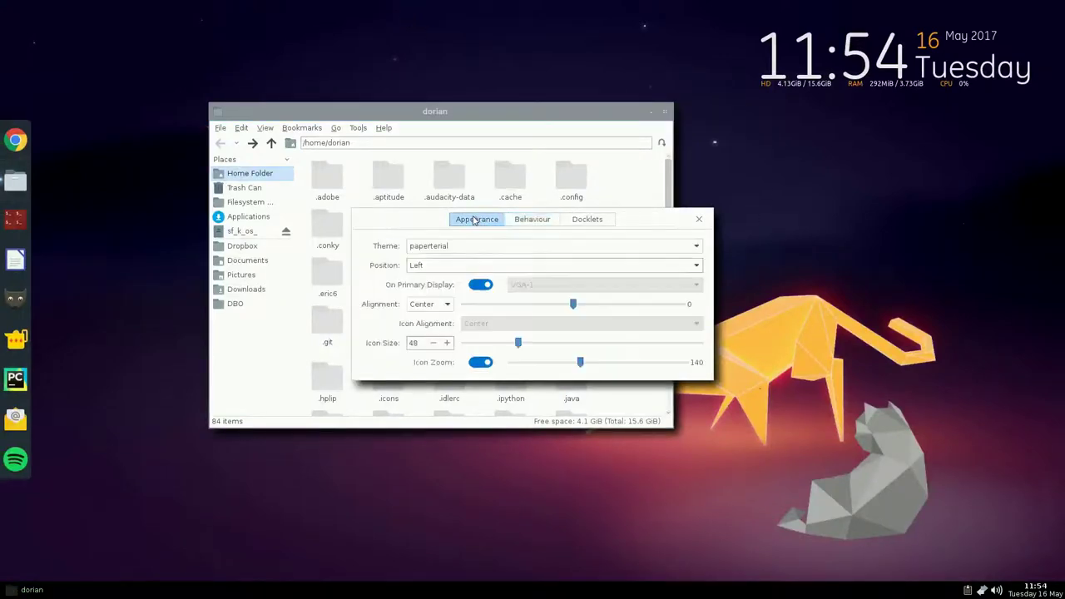
left_click(454, 247)
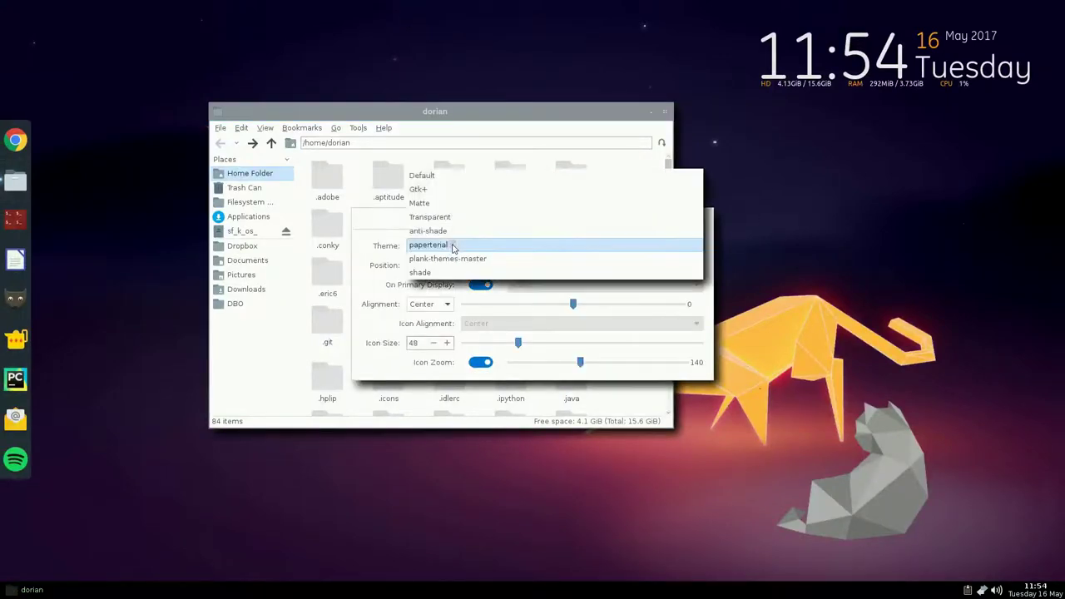
left_click(450, 217)
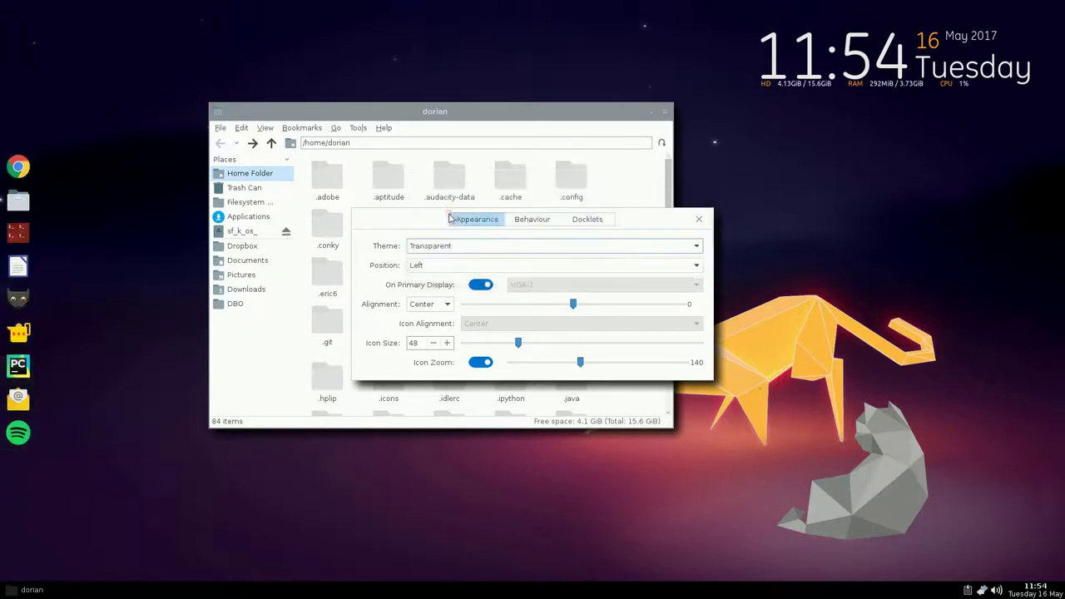
scroll(453, 247, "up", 2)
scroll(454, 246, "up", 1)
scroll(453, 247, "down", 3)
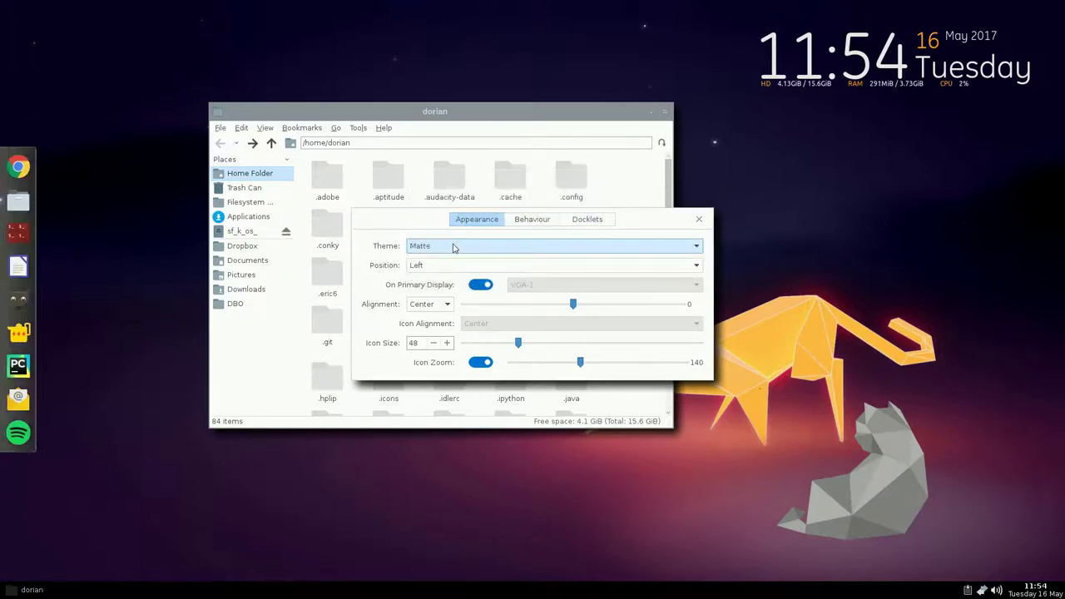
scroll(454, 246, "down", 1)
scroll(454, 246, "up", 2)
scroll(453, 246, "down", 1)
Step: Go back to the file manager and open the dock's theme folder at .local/share/plank/themes in the home folder
left_click(499, 110)
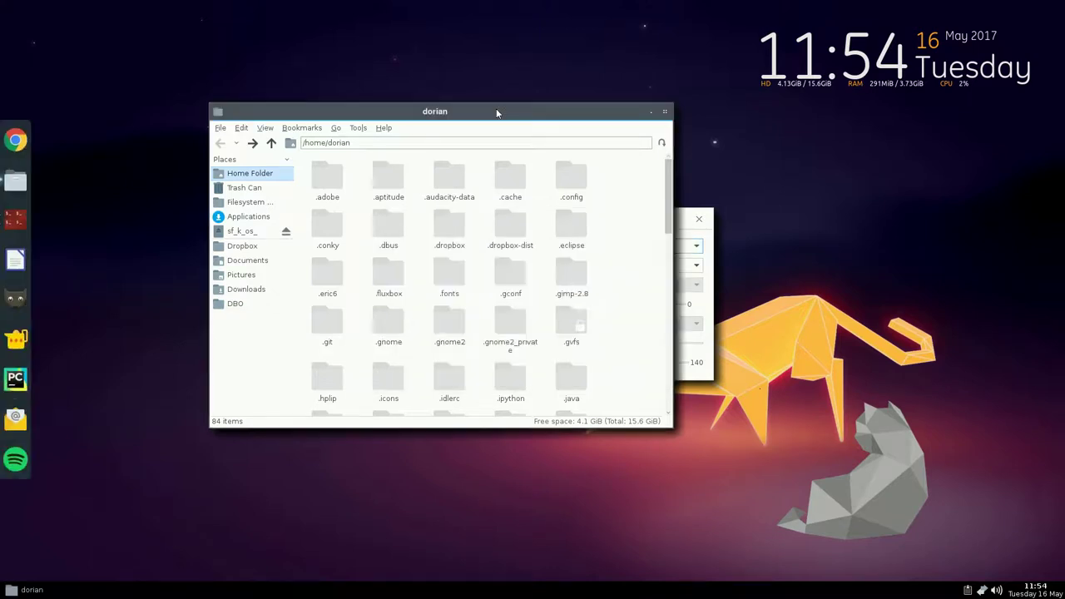
left_click_drag(667, 185, 672, 213)
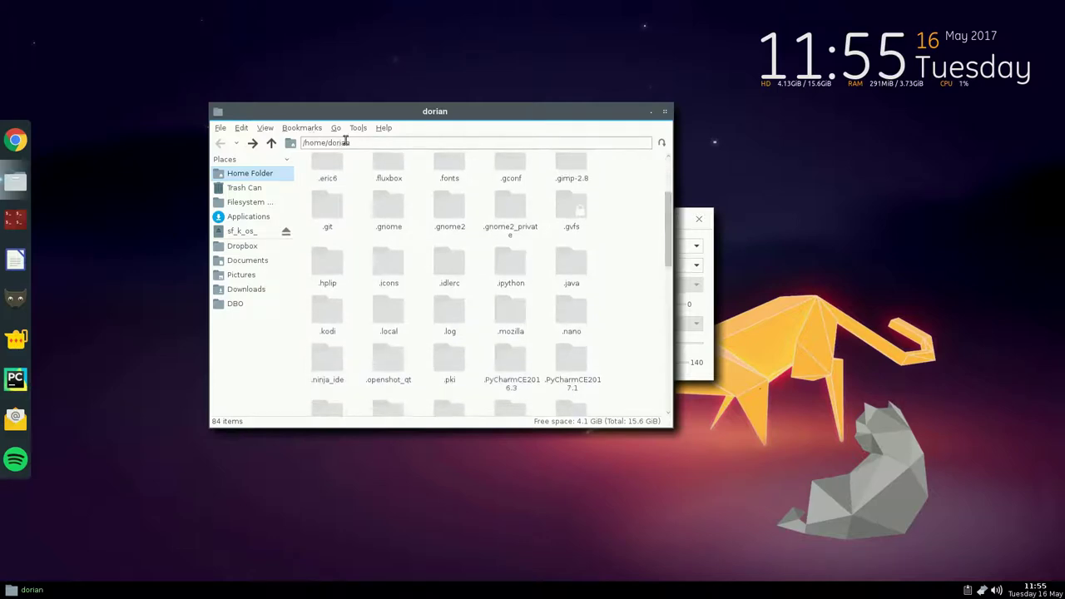
double_click(385, 317)
double_click(402, 185)
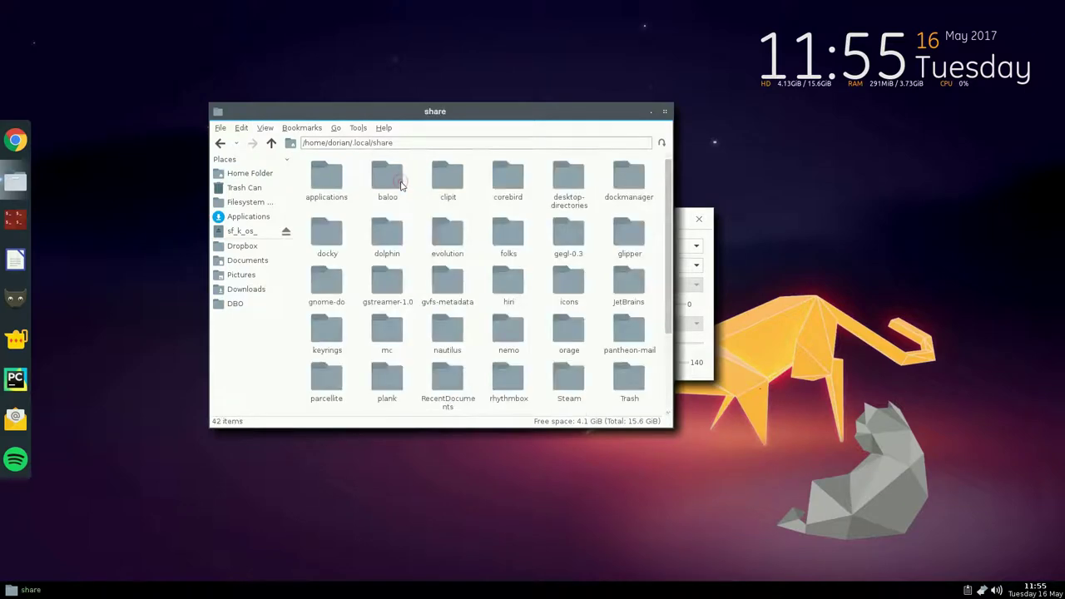
double_click(388, 381)
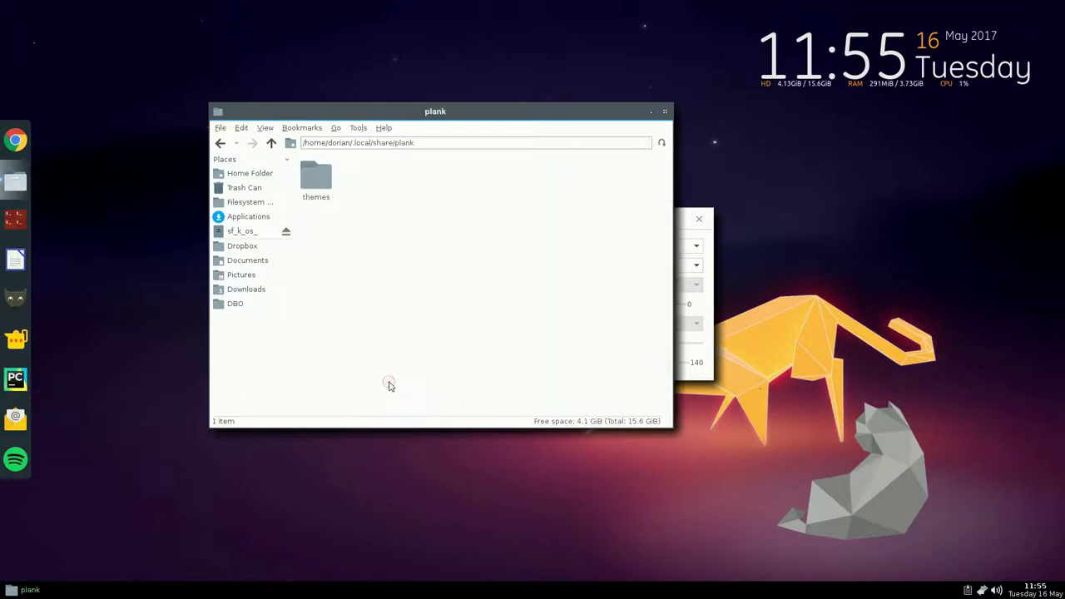
double_click(317, 183)
left_click(358, 143)
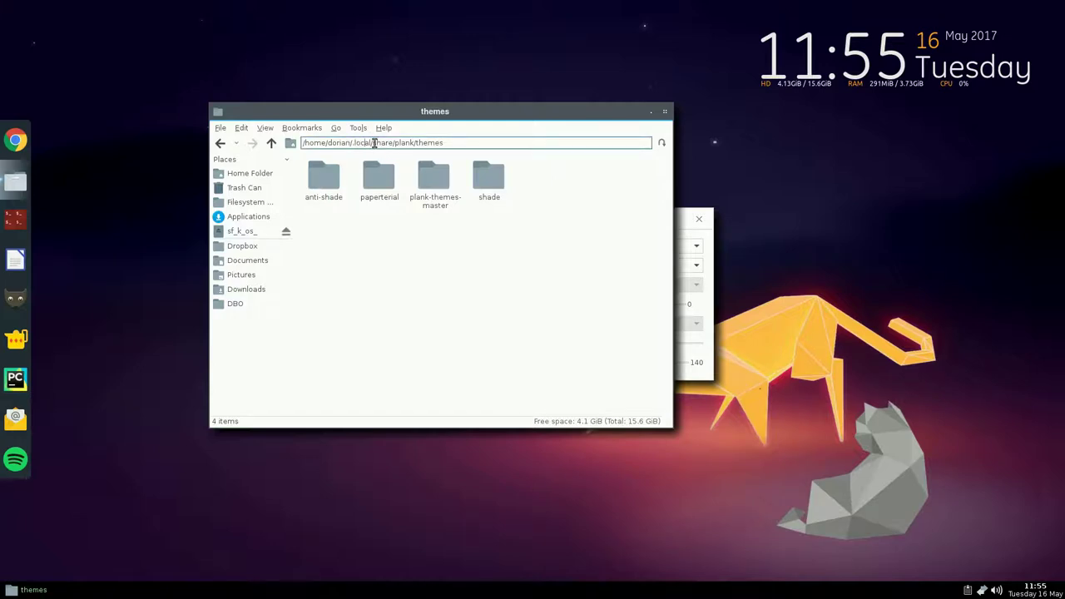
Step: Look inside the paperterial and plank-themes-master theme folders, and close the dock preferences and the file manager
double_click(367, 181)
key("alt+Left")
double_click(425, 204)
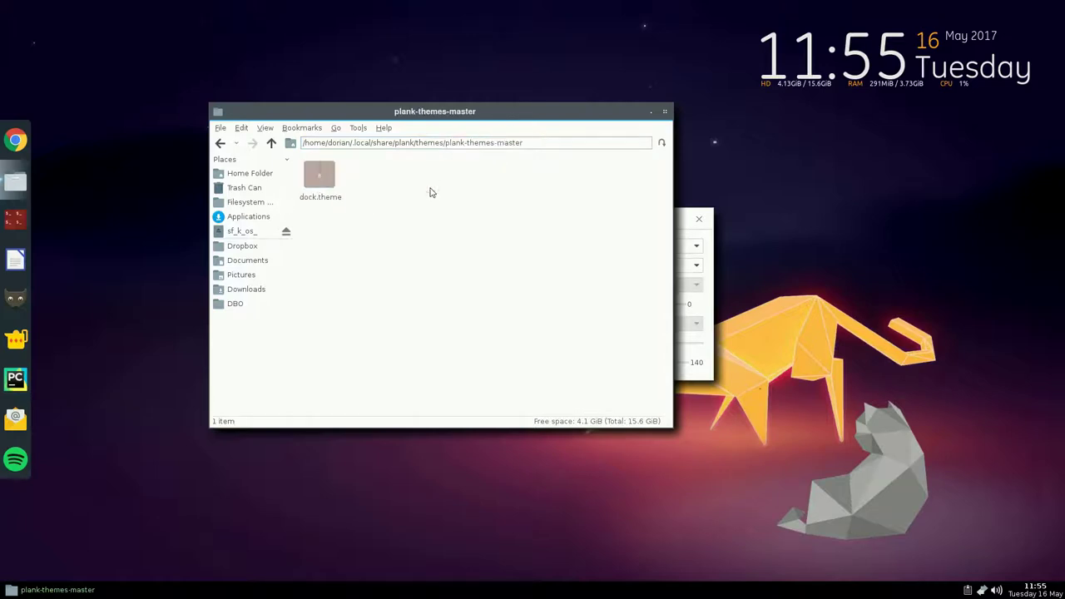
key("alt+Left")
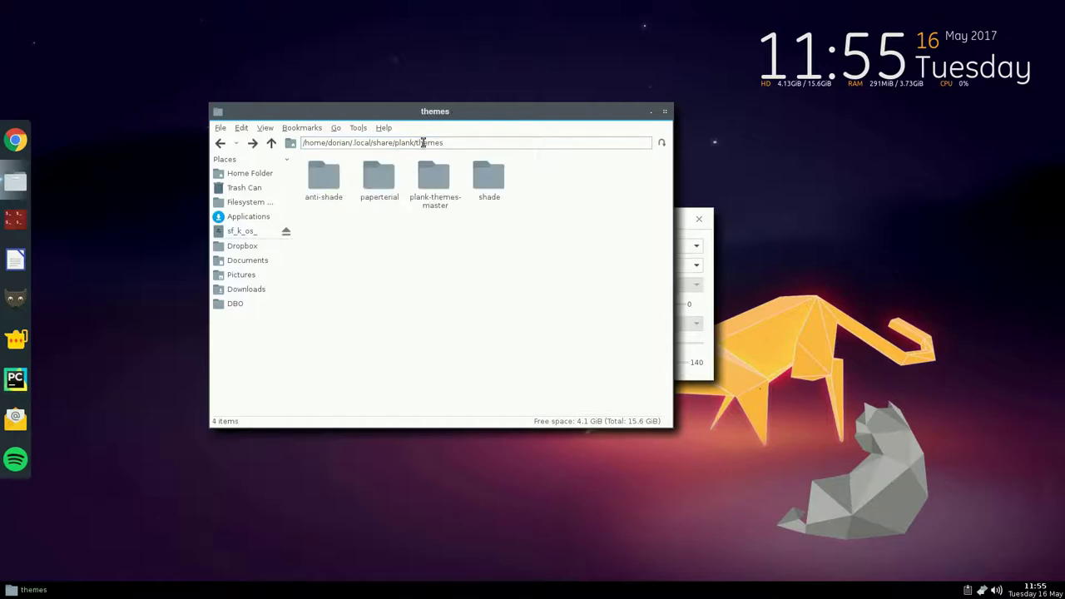
left_click(372, 179)
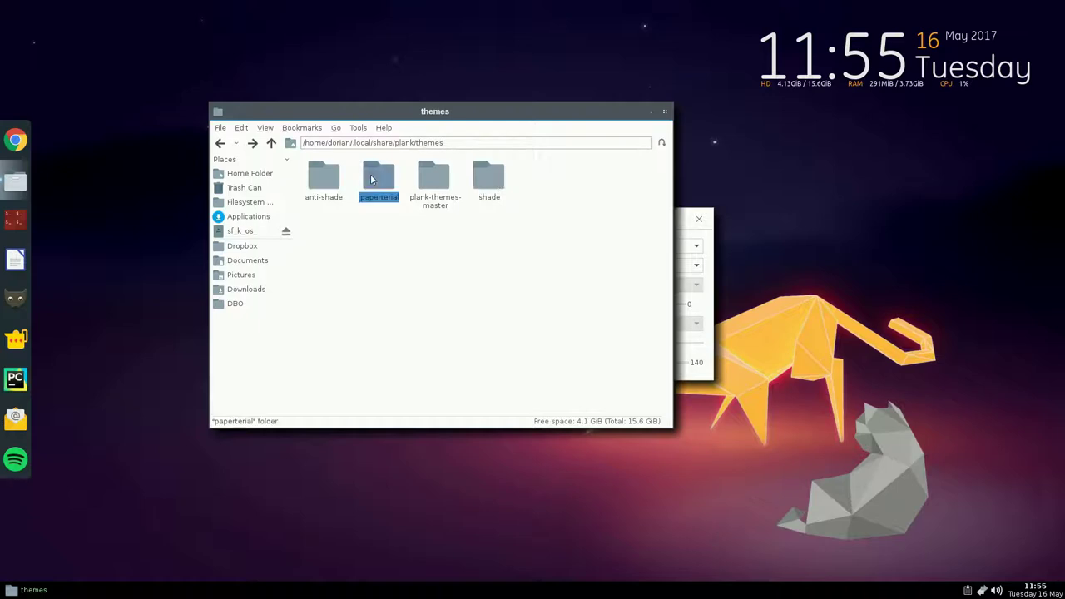
double_click(375, 180)
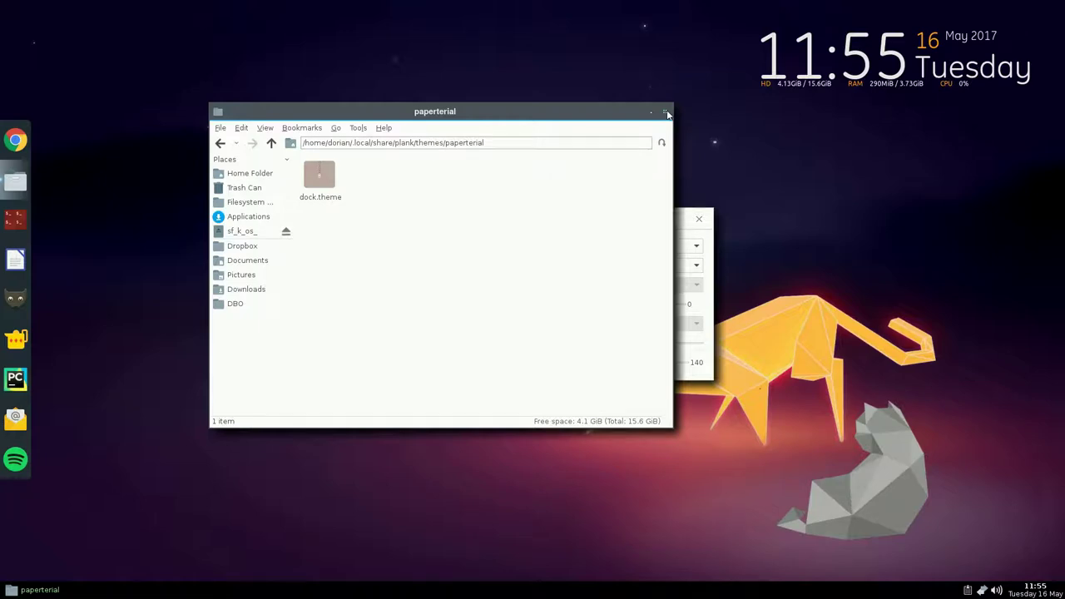
left_click(698, 219)
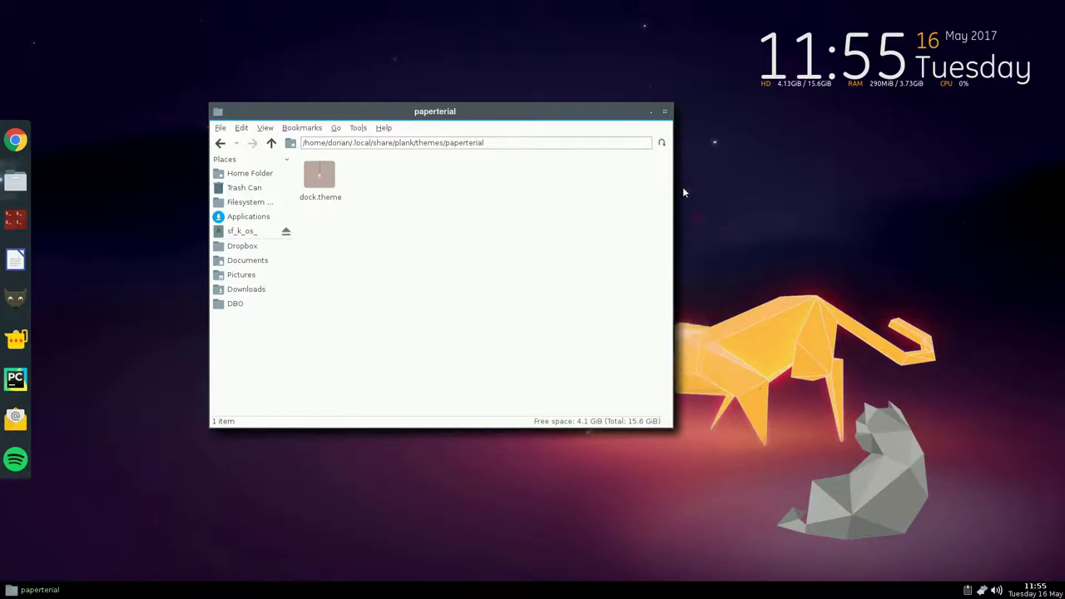
left_click(666, 113)
Step: Review the Openbox desktop menu with its Applications and OpenBox submenus, and dismiss it without choosing an entry
right_click(235, 114)
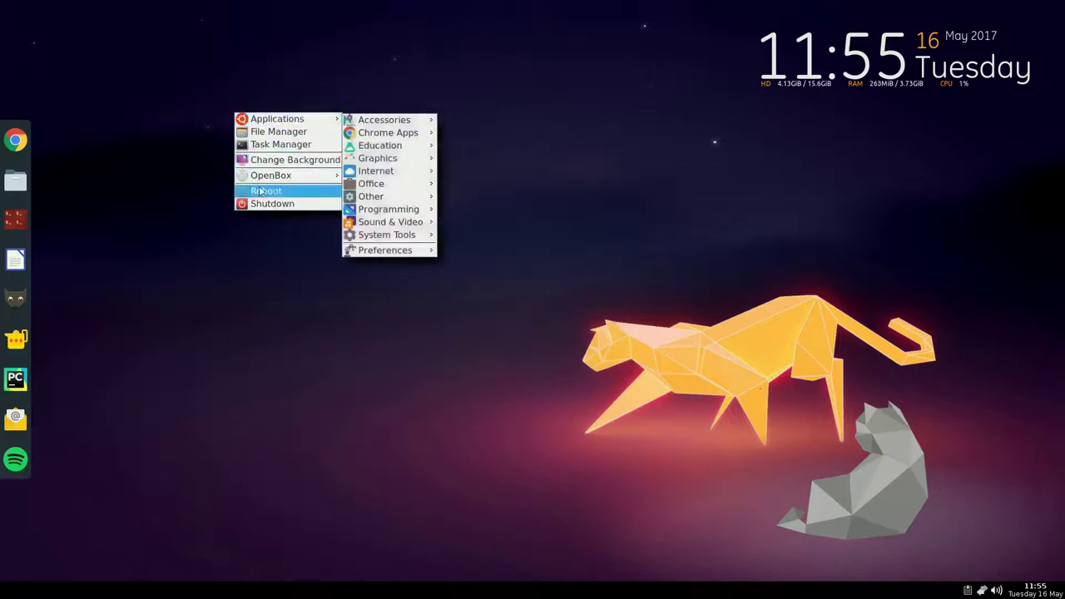
left_click(197, 198)
right_click(237, 281)
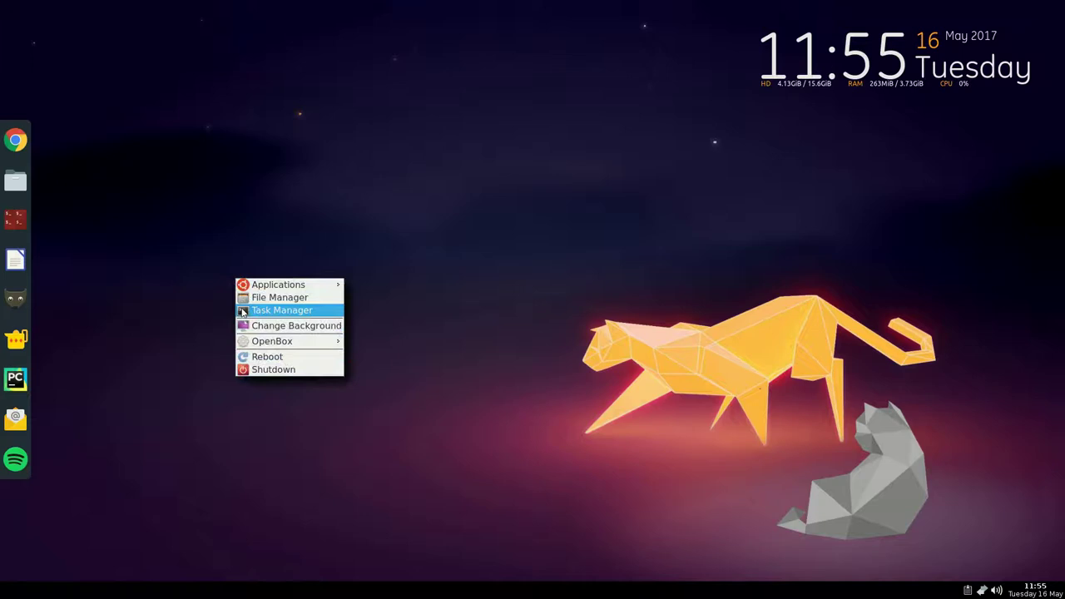
mouse_move(243, 288)
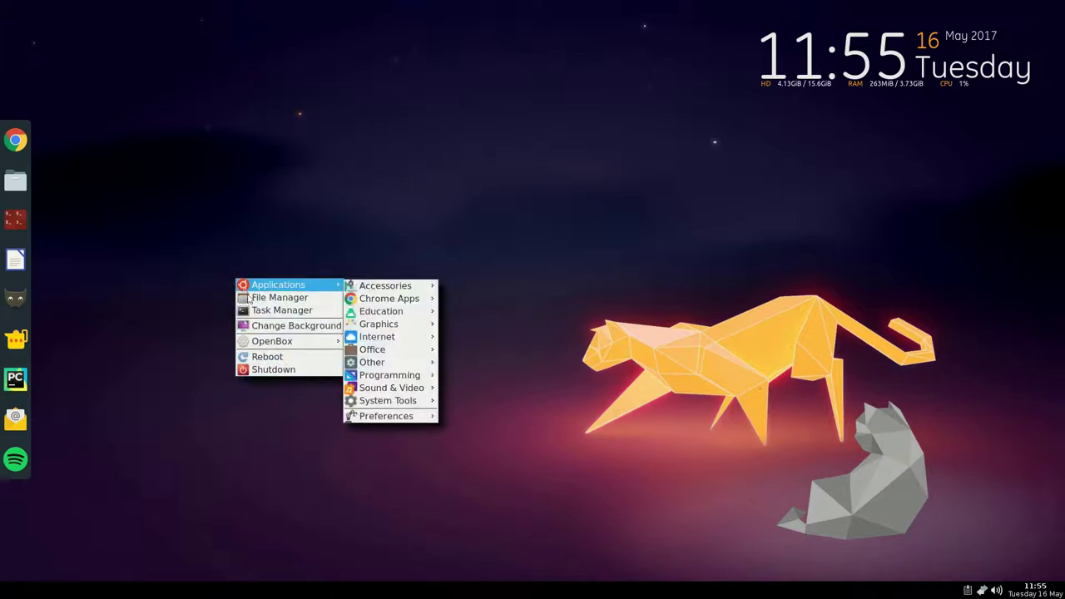
mouse_move(282, 347)
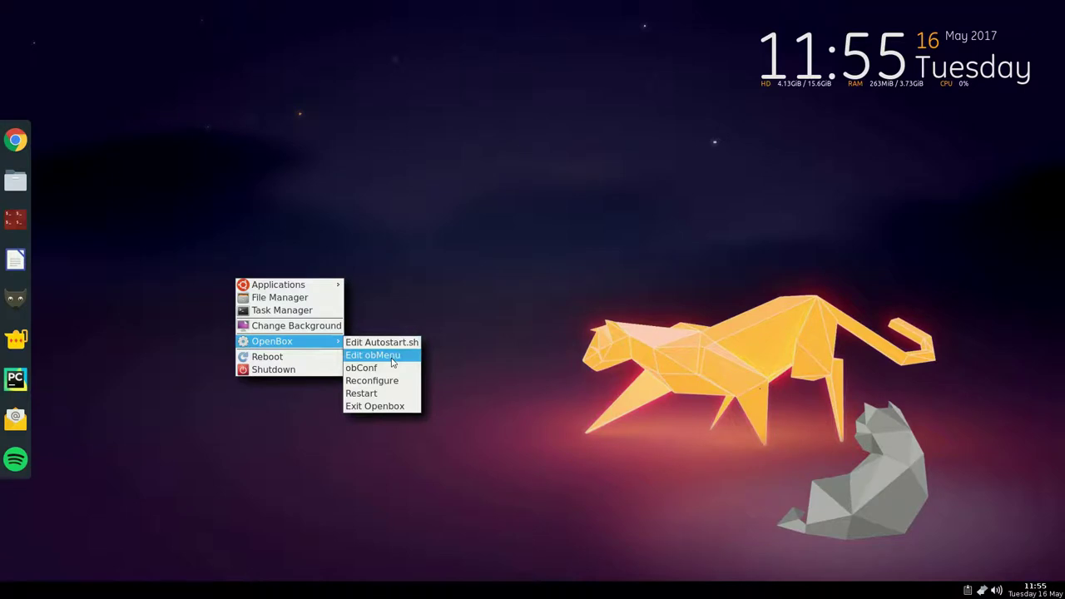
left_click(30, 226)
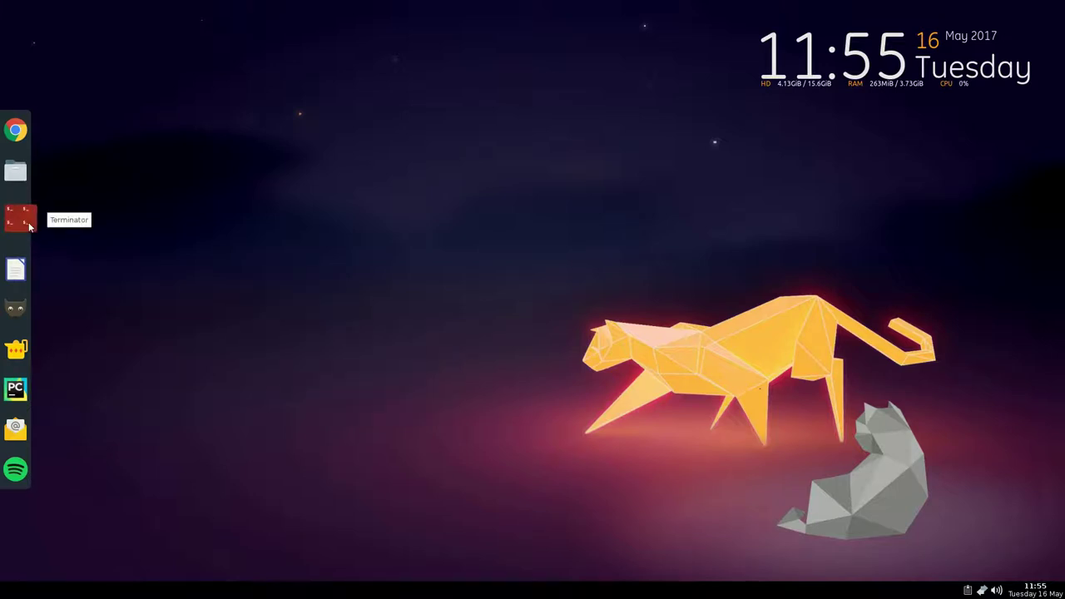
Step: Open the Obmenu editor from the desktop's OpenBox submenu, enlarge its window and expand the Openbox 3 menu
right_click(227, 188)
mouse_move(290, 250)
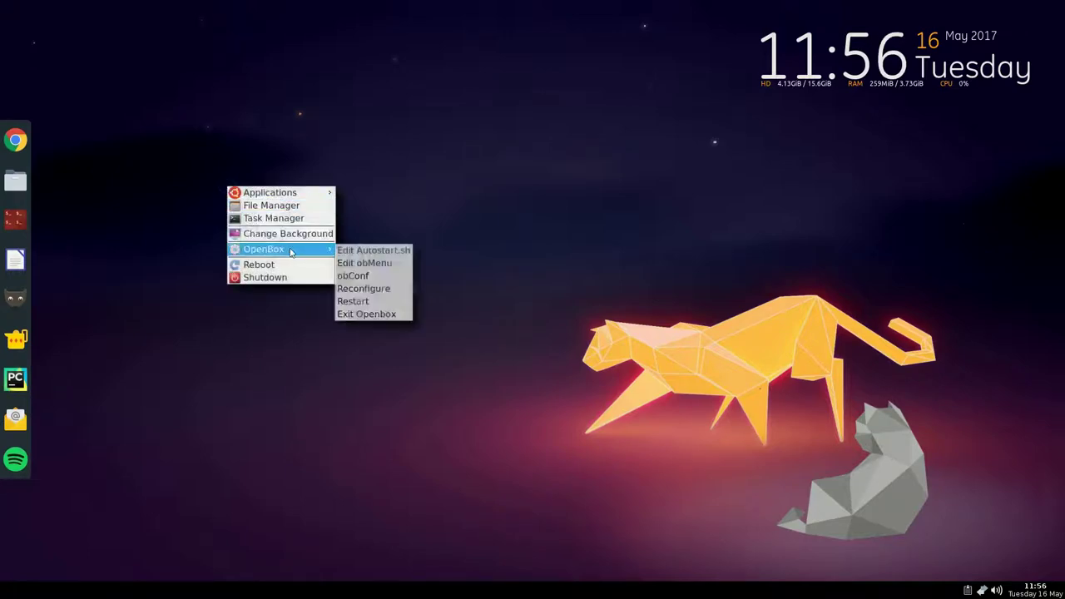
left_click(364, 264)
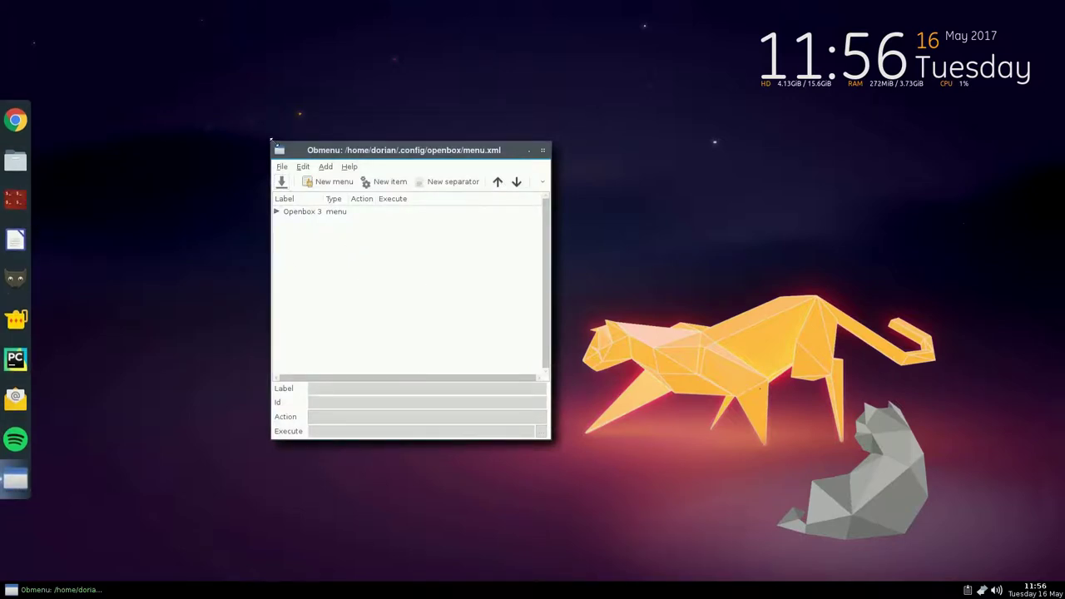
left_click_drag(271, 140, 199, 50)
left_click(206, 119)
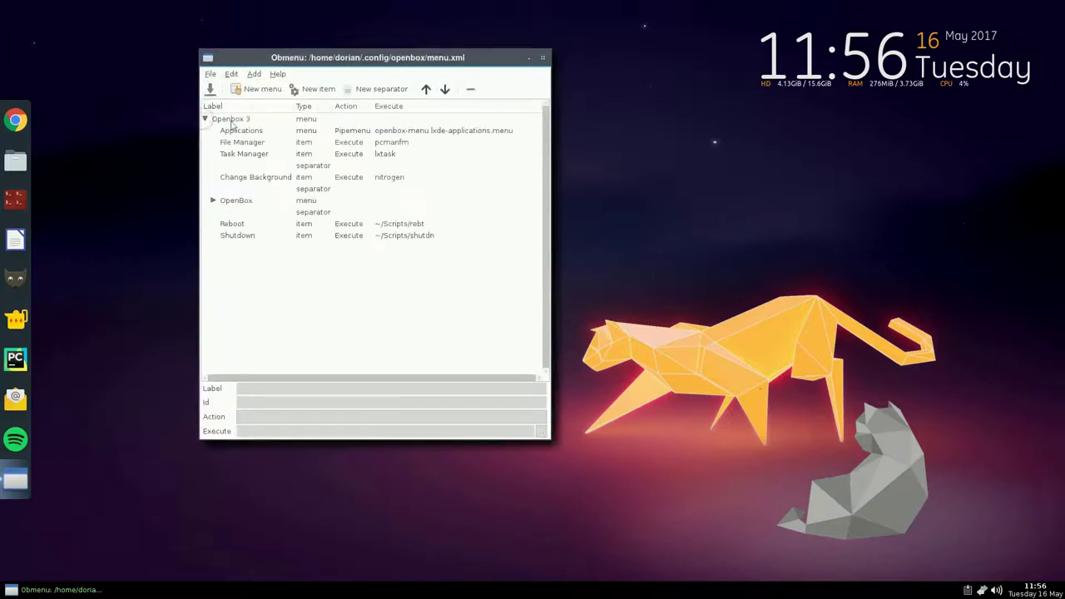
Step: Inspect the Shutdown and Reboot menu items, and test the desktop's Shutdown entry, declining the shutdown
left_click(325, 227)
left_click(275, 234)
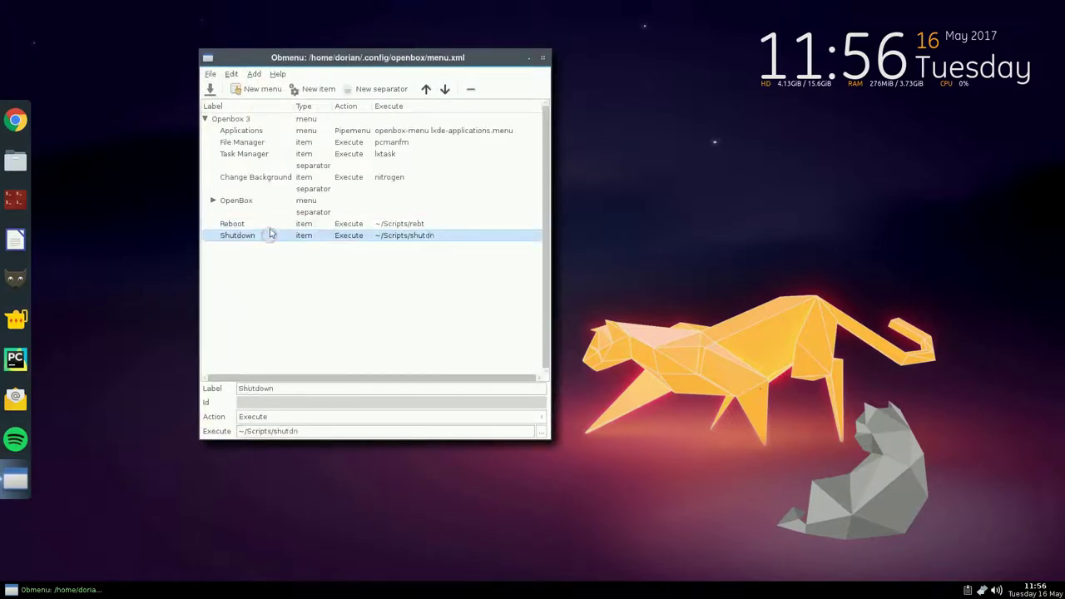
left_click(268, 225)
right_click(705, 239)
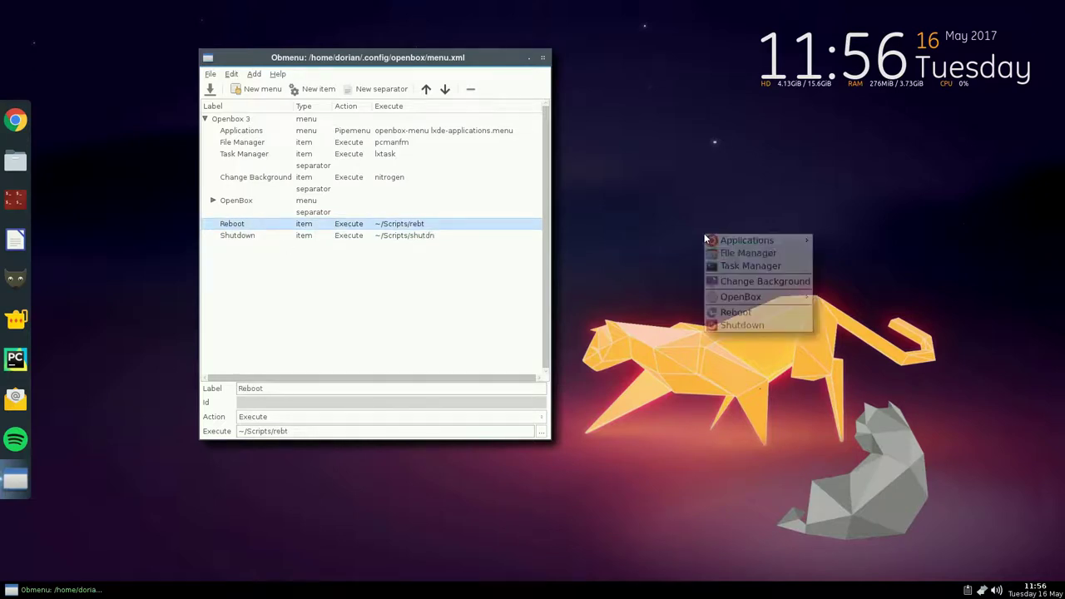
left_click(736, 325)
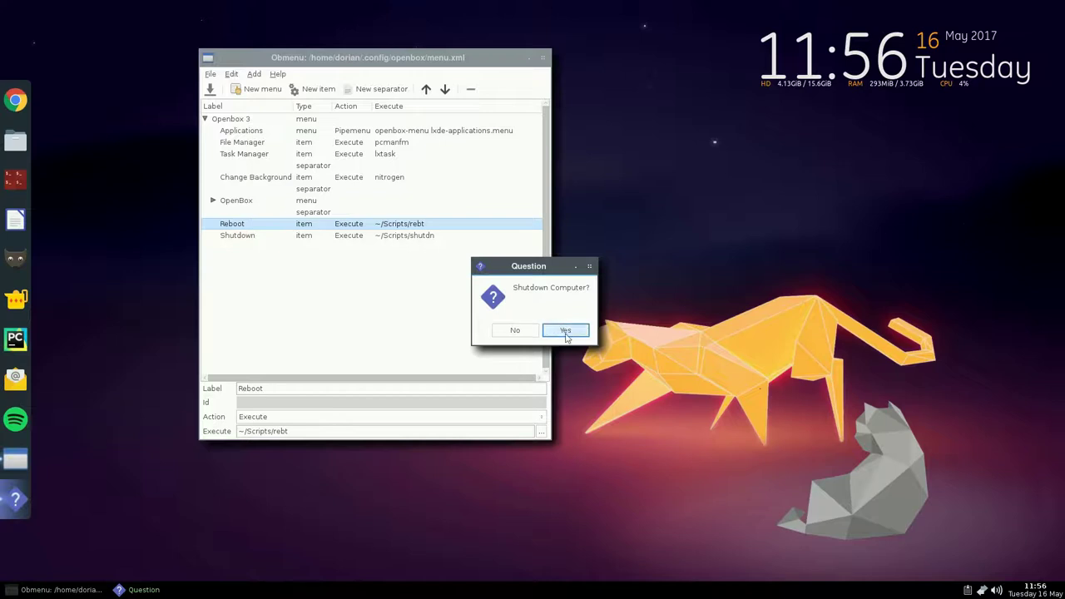
left_click(505, 333)
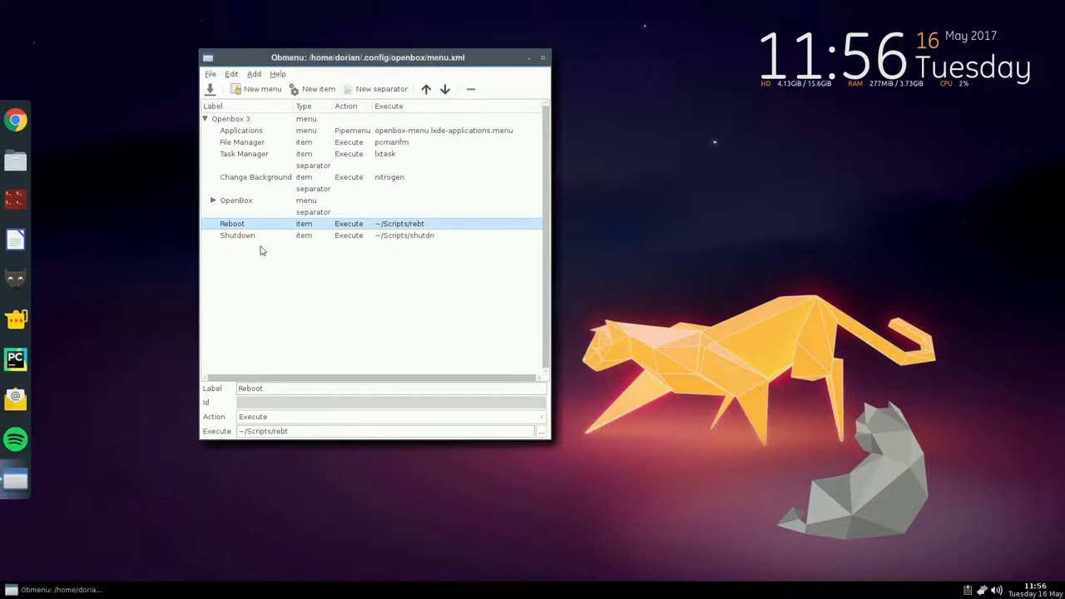
Step: Inspect the Applications, File Manager and Task Manager entries, and the obConf and Edit obMenu items inside the OpenBox submenu
left_click(237, 131)
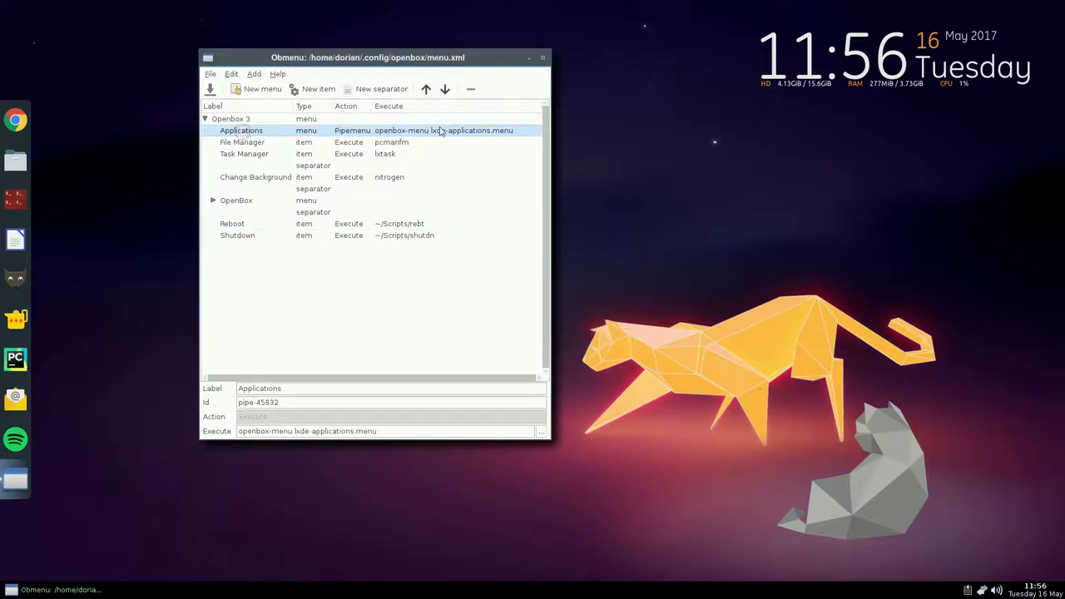
left_click(241, 143)
left_click(251, 155)
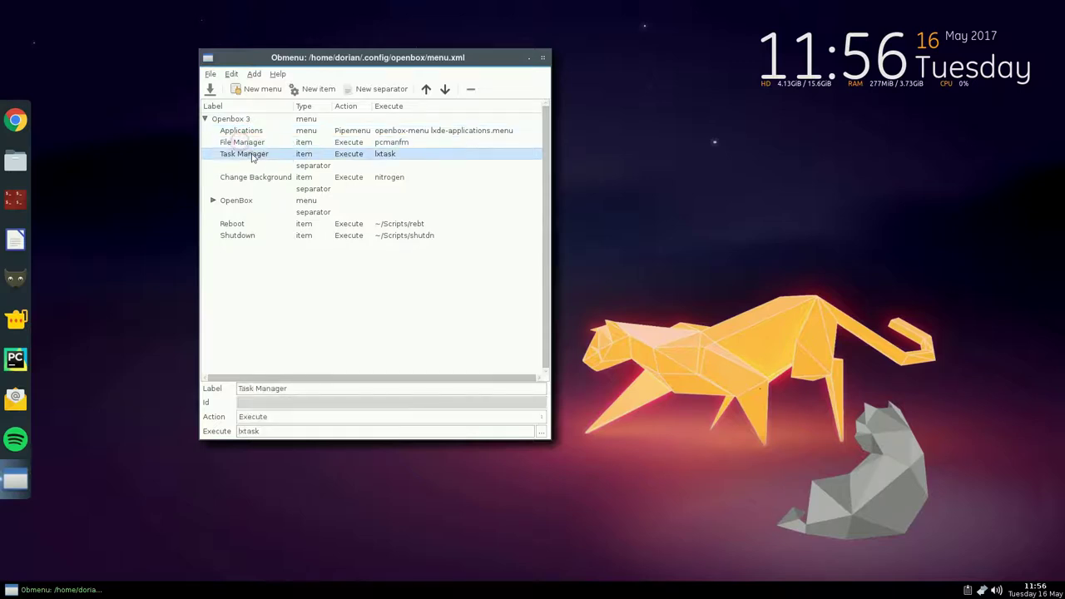
left_click(214, 205)
left_click(212, 202)
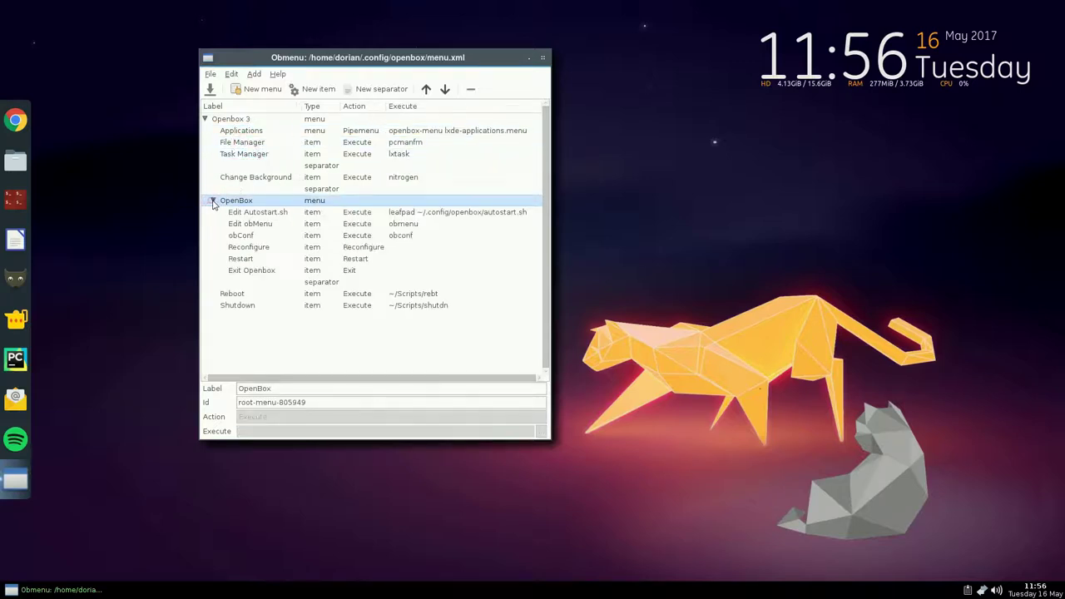
left_click(252, 236)
left_click(266, 226)
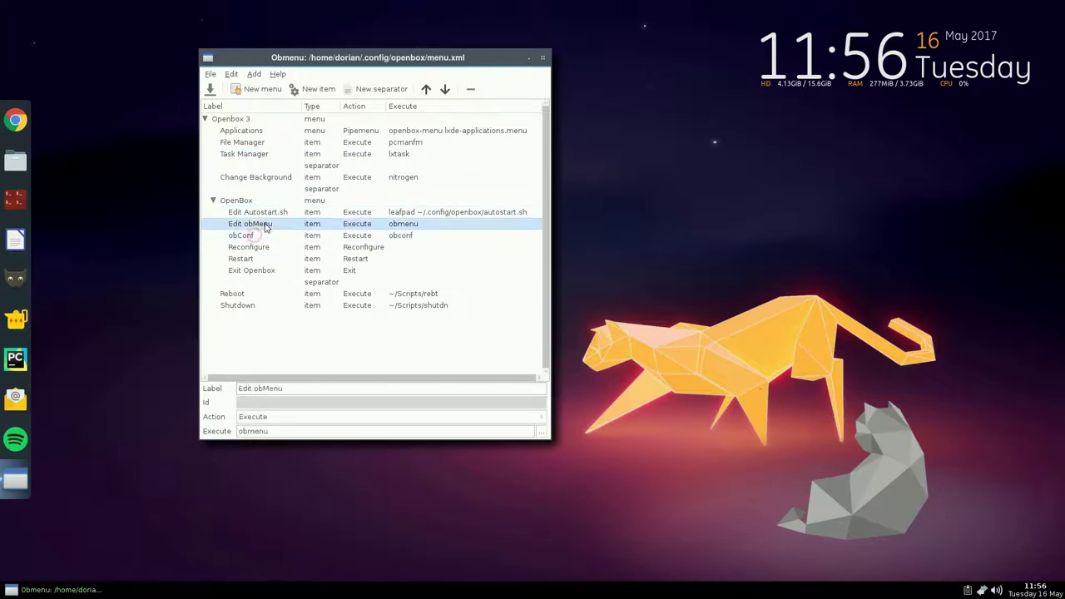
Step: Compare the editor's entries with the actual desktop menu and its Applications submenu, and close Obmenu
right_click(576, 142)
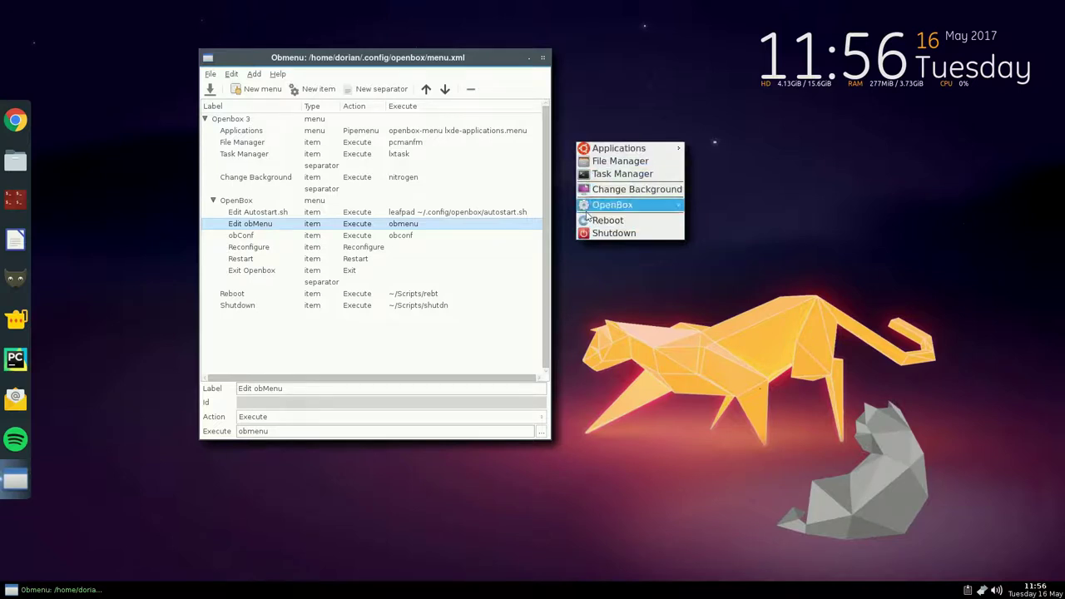
mouse_move(616, 149)
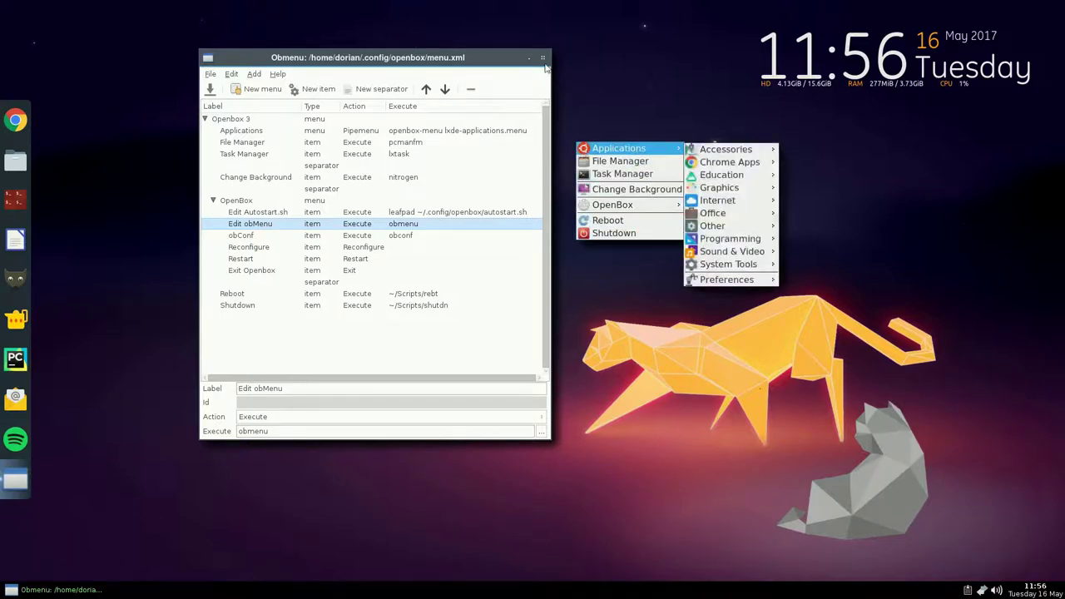
left_click(575, 64)
left_click(543, 58)
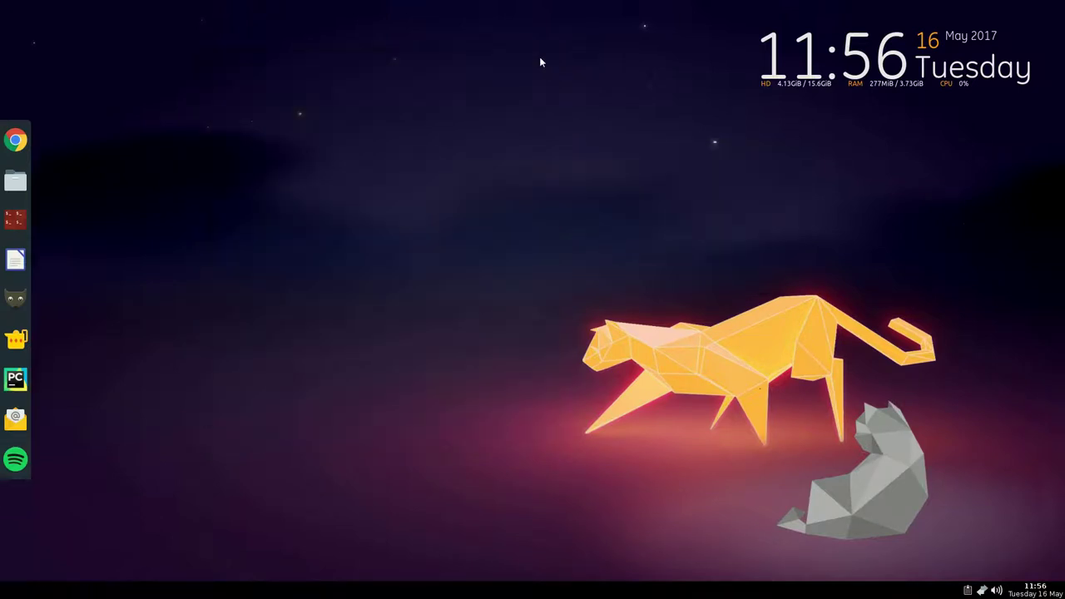
Step: Switch to Geany with the Openbox autostart.sh file showing, and widen its window
left_click(16, 346)
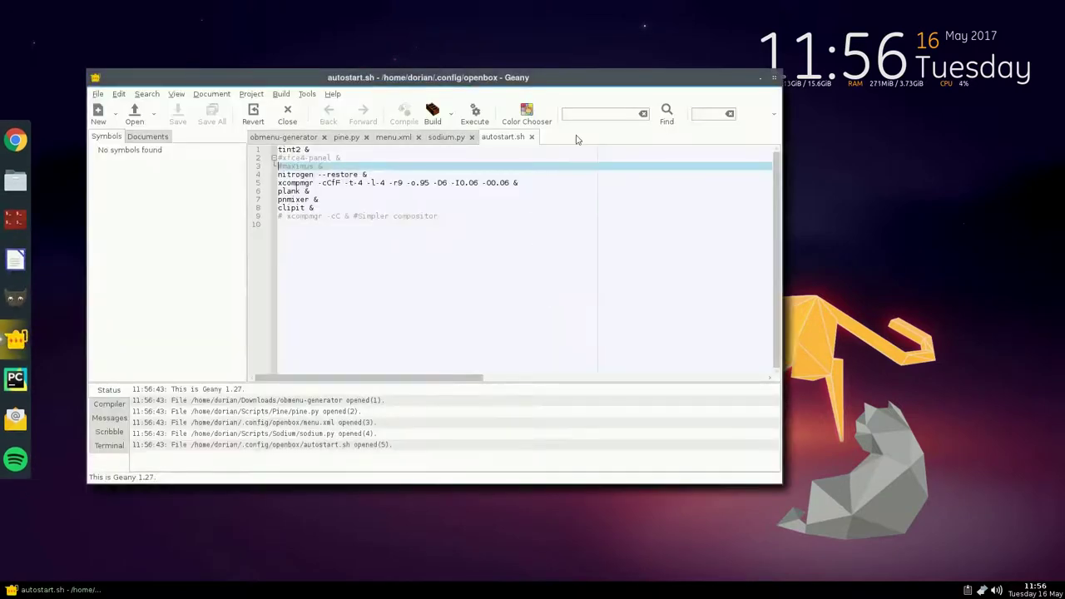
left_click_drag(783, 147, 904, 146)
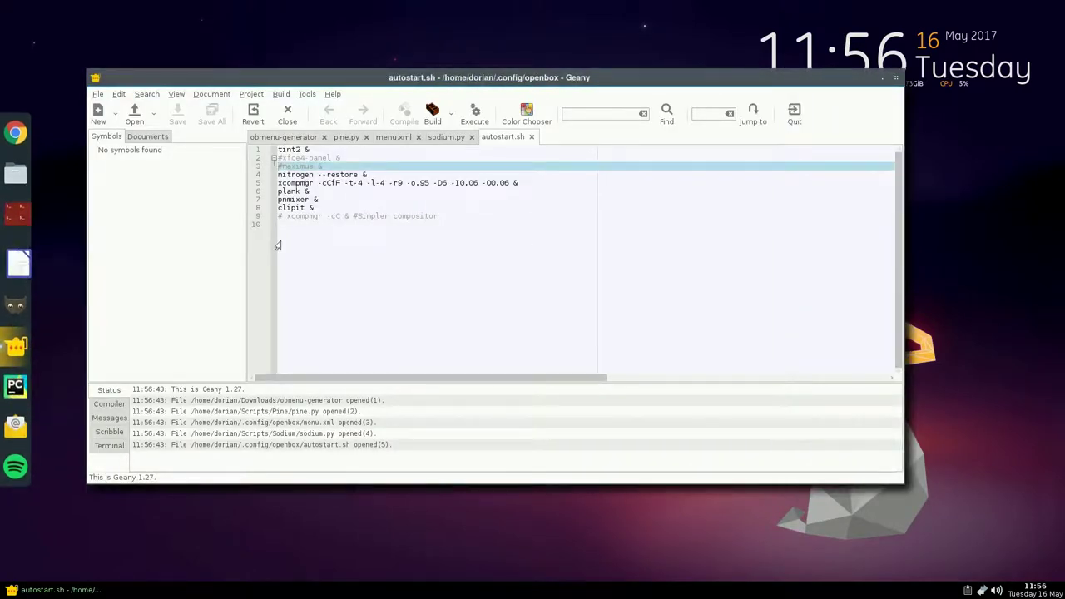
Step: Make the Geany window taller and show the Openbox menu.xml file from its first line with enlarged text
left_click_drag(378, 485, 380, 556)
left_click(394, 138)
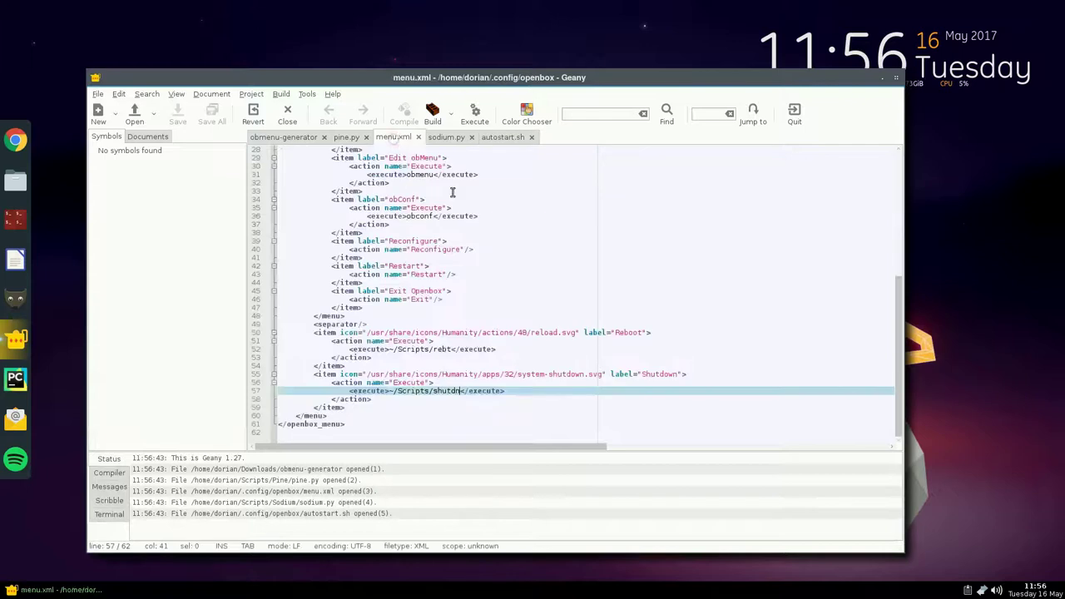
scroll(488, 245, "up", 5)
scroll(542, 275, "up", 2)
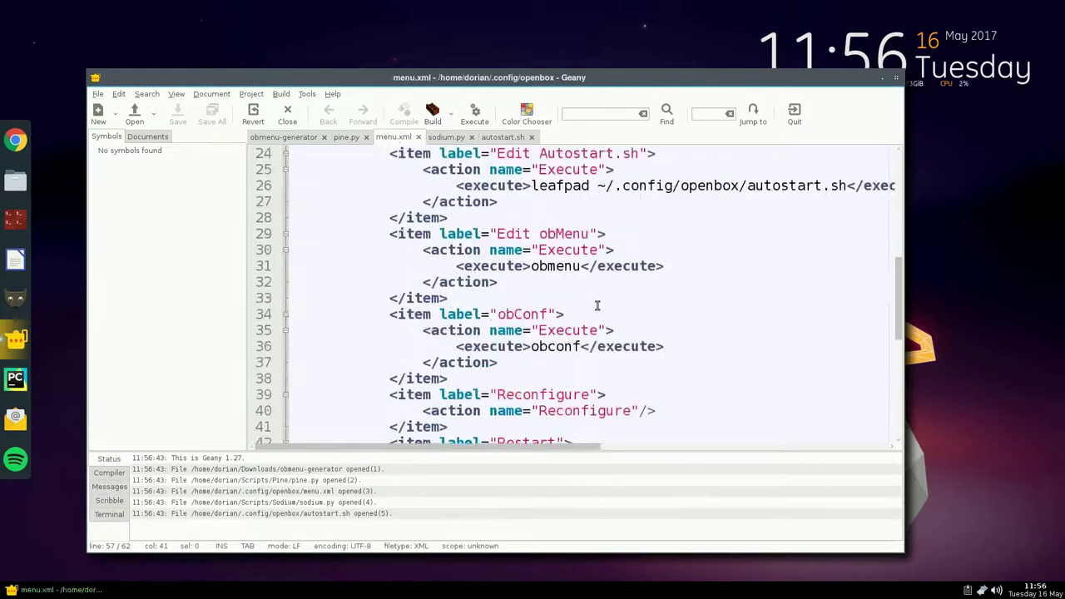
scroll(598, 305, "up", 8)
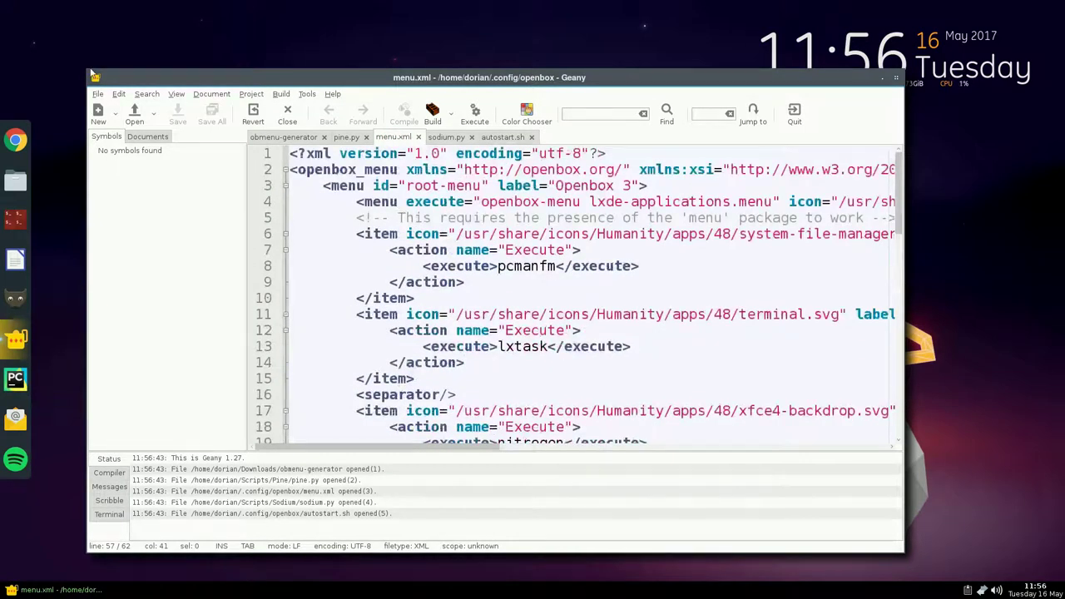
Step: Enlarge the Geany window over most of the desktop and reduce the text size so the menu.xml lines fit
left_click_drag(89, 71, 28, 20)
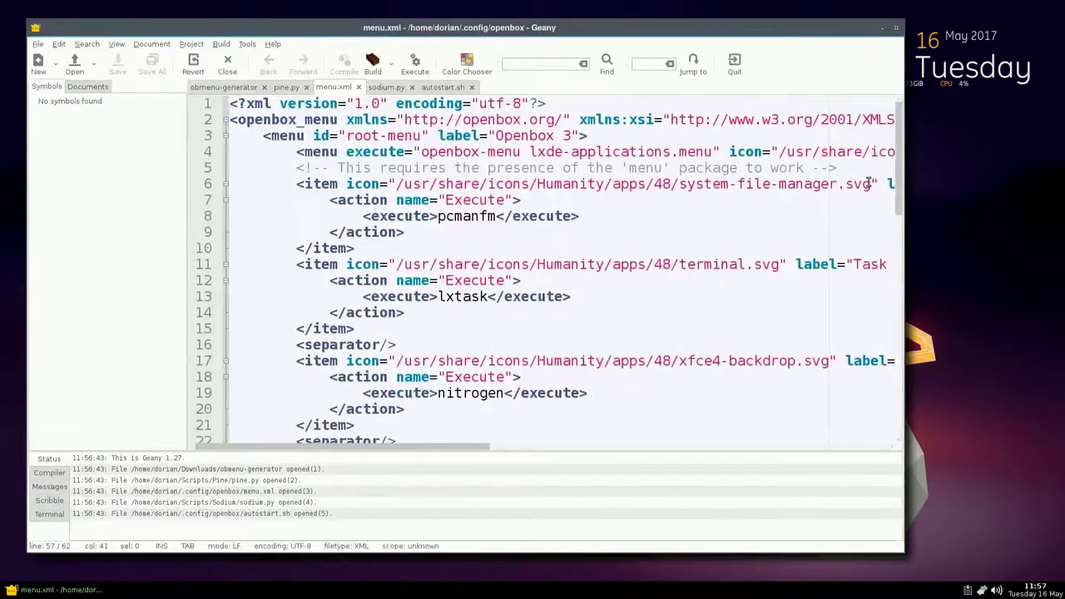
left_click_drag(908, 200, 1008, 200)
scroll(651, 268, "down", 2)
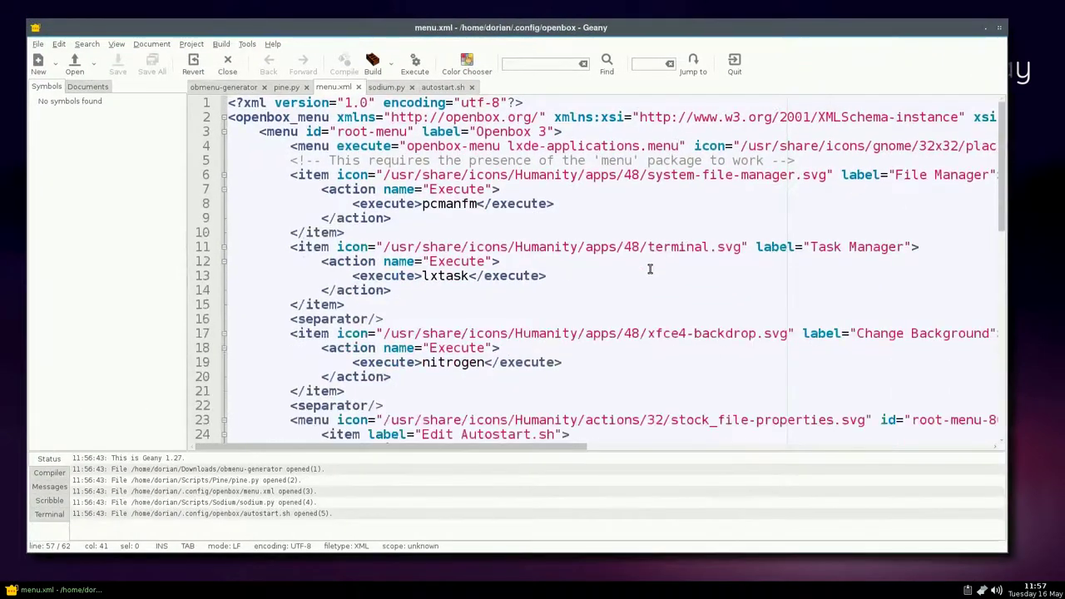
scroll(650, 269, "down", 4)
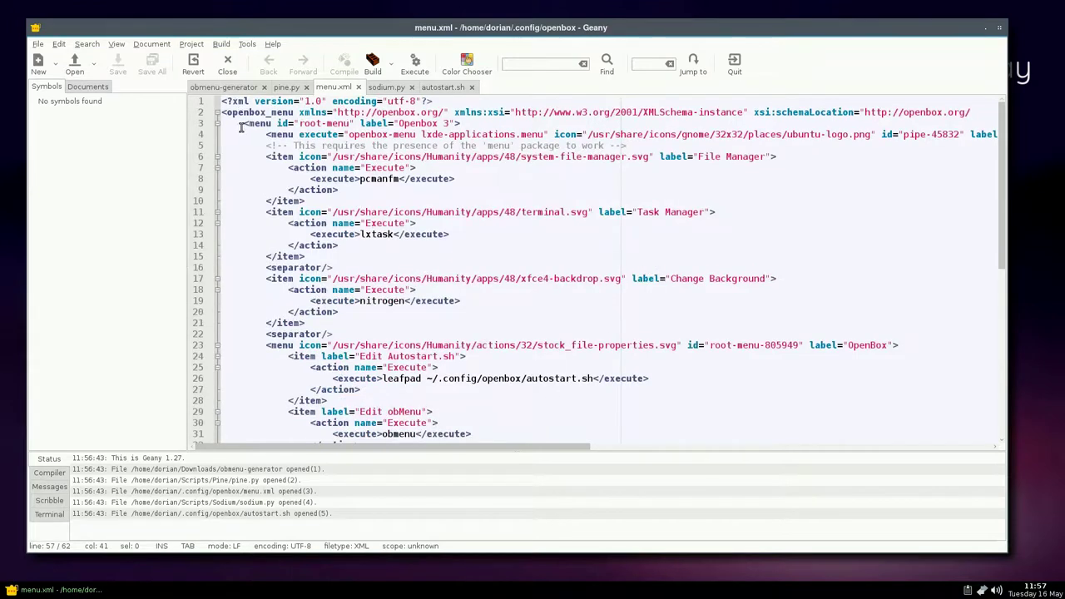
mouse_move(399, 450)
left_mouse_down()
mouse_move(502, 452)
mouse_move(398, 453)
left_mouse_up()
Step: Examine the execute and icon attributes of the lxde-applications menu entry on line 4, comparing them with the desktop menu's Applications entry
left_click_drag(346, 134, 553, 134)
right_click(1024, 158)
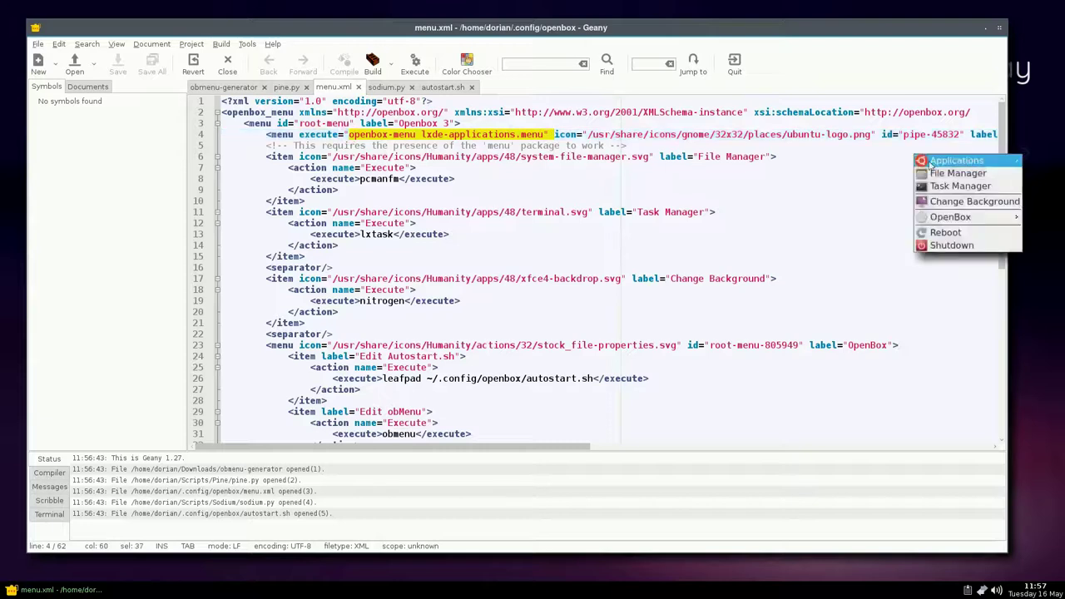
mouse_move(930, 166)
left_click(562, 133)
left_click(564, 125)
left_click_drag(553, 134, 844, 134)
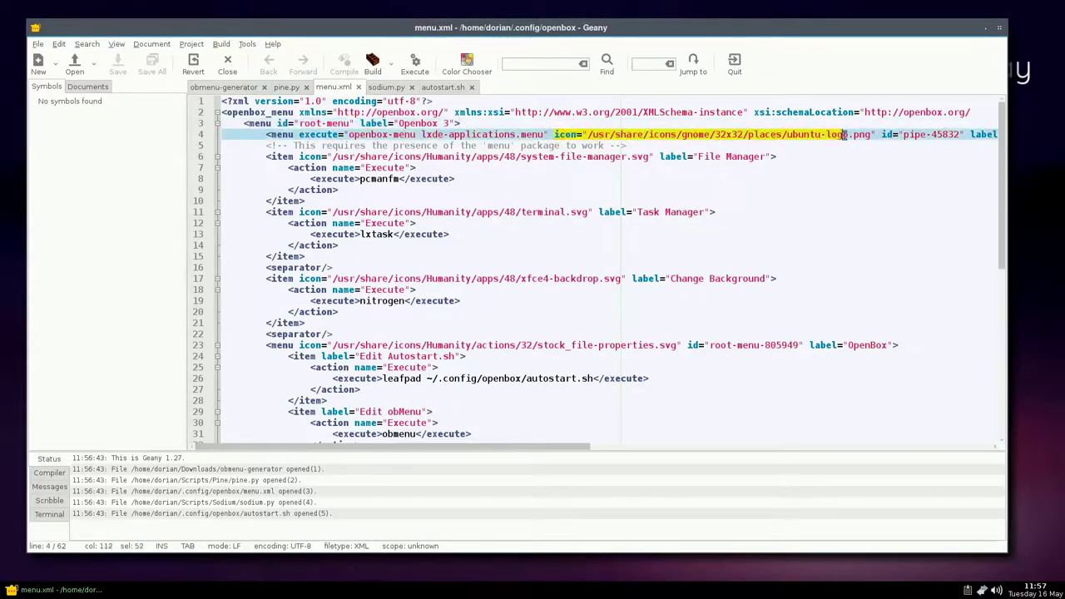
left_click(872, 147)
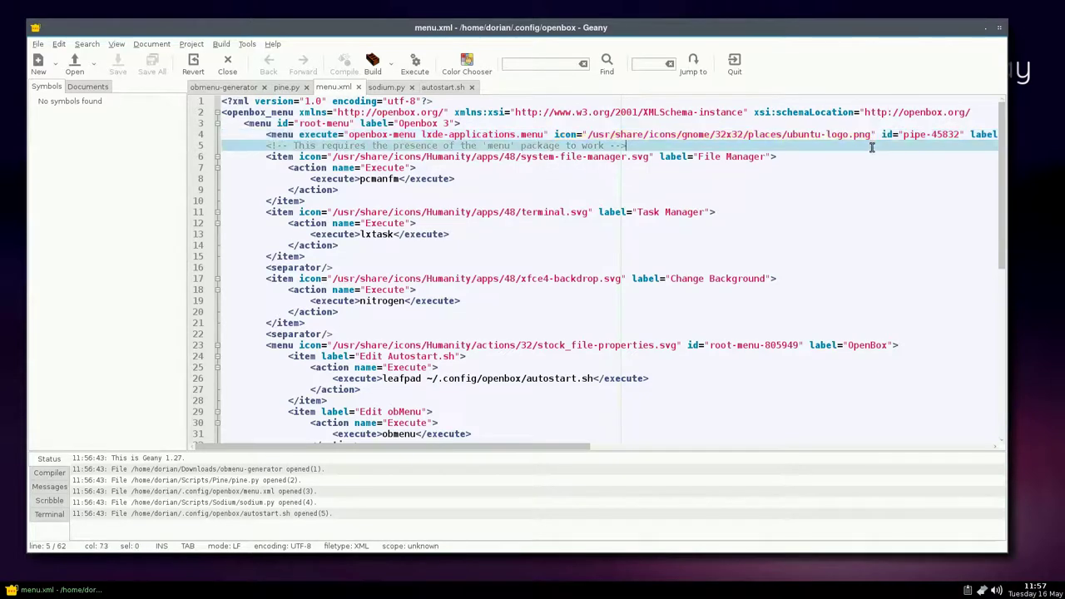
Step: Open Obmenu from the desktop menu's OpenBox submenu, expand Openbox 3 and view the File Manager item's settings
right_click(12, 86)
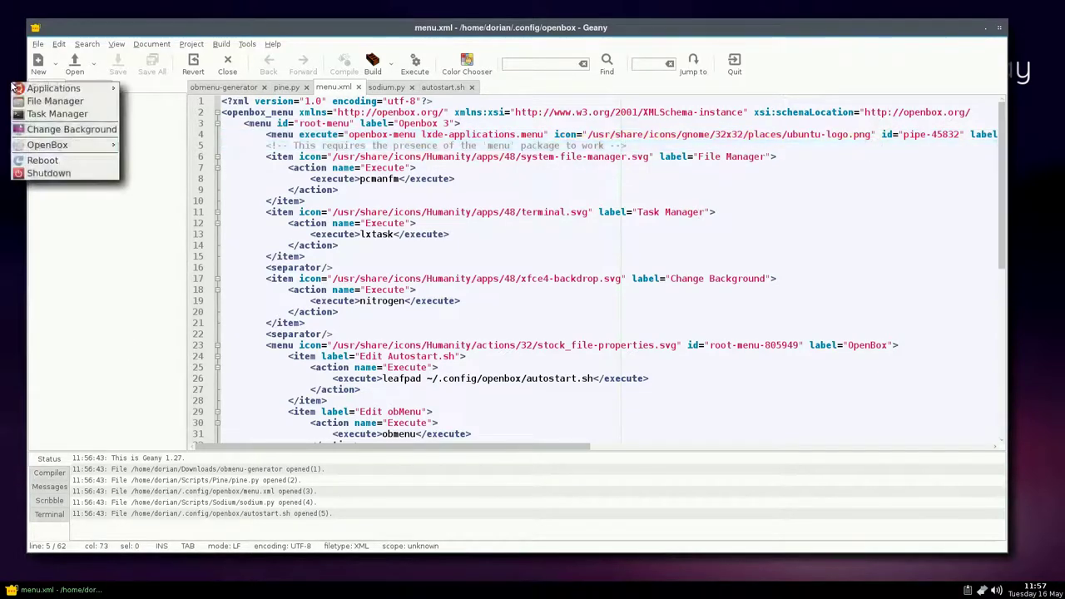
mouse_move(92, 145)
left_click(170, 160)
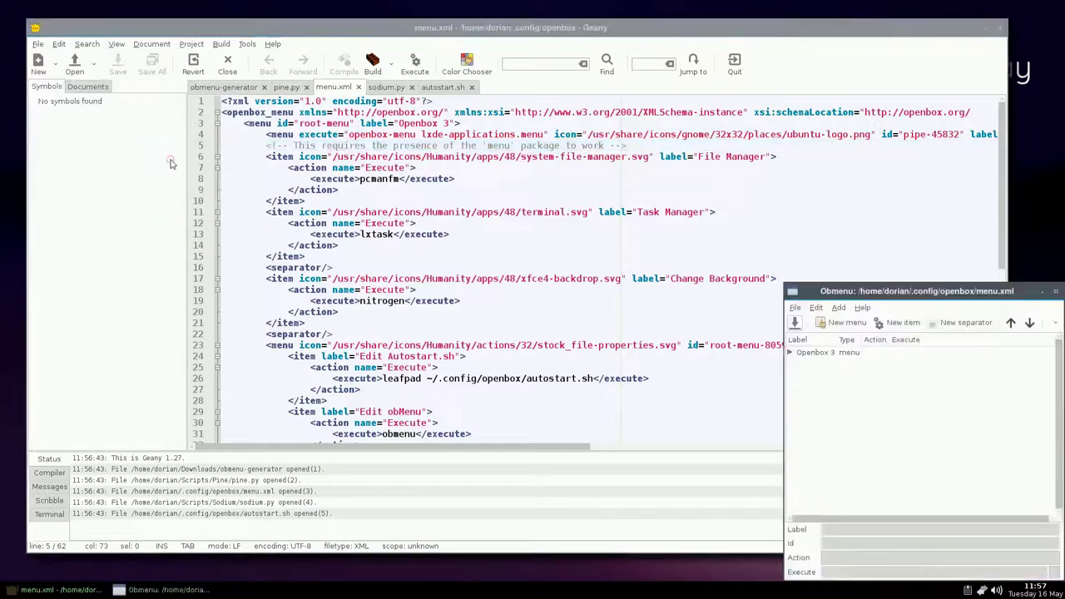
left_click(790, 352)
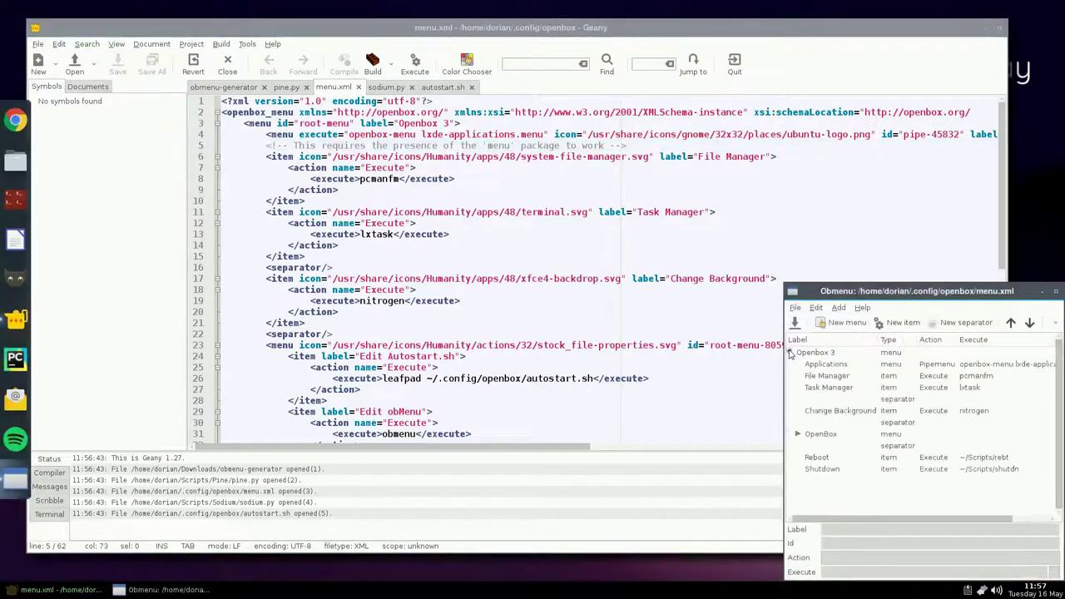
left_click(828, 378)
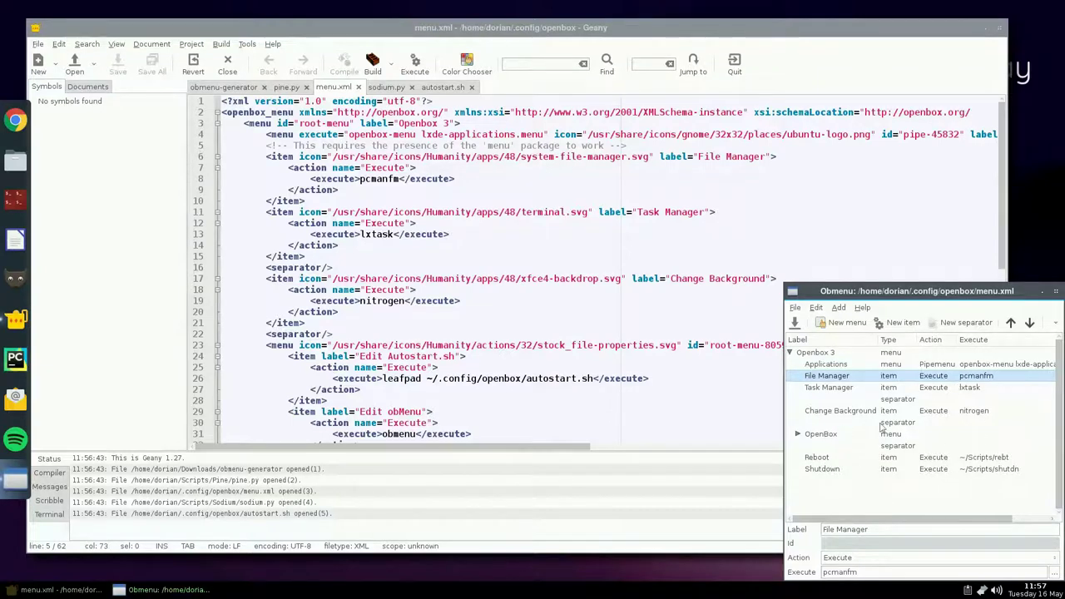
Step: Move the Obmenu window over the XML code, save the menu and close Obmenu
left_click_drag(918, 291, 680, 132)
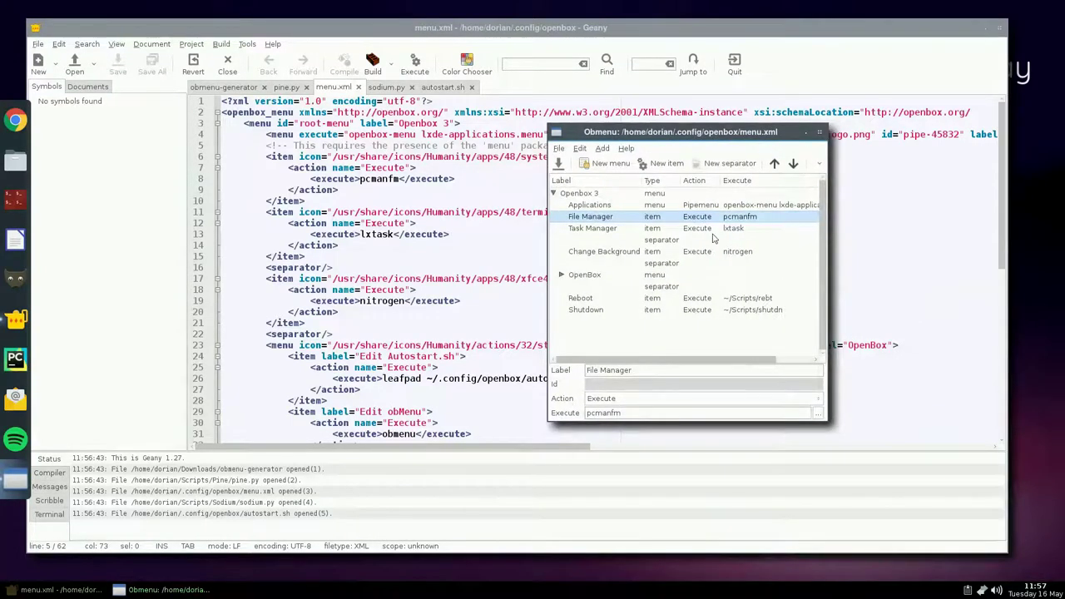
left_click(559, 164)
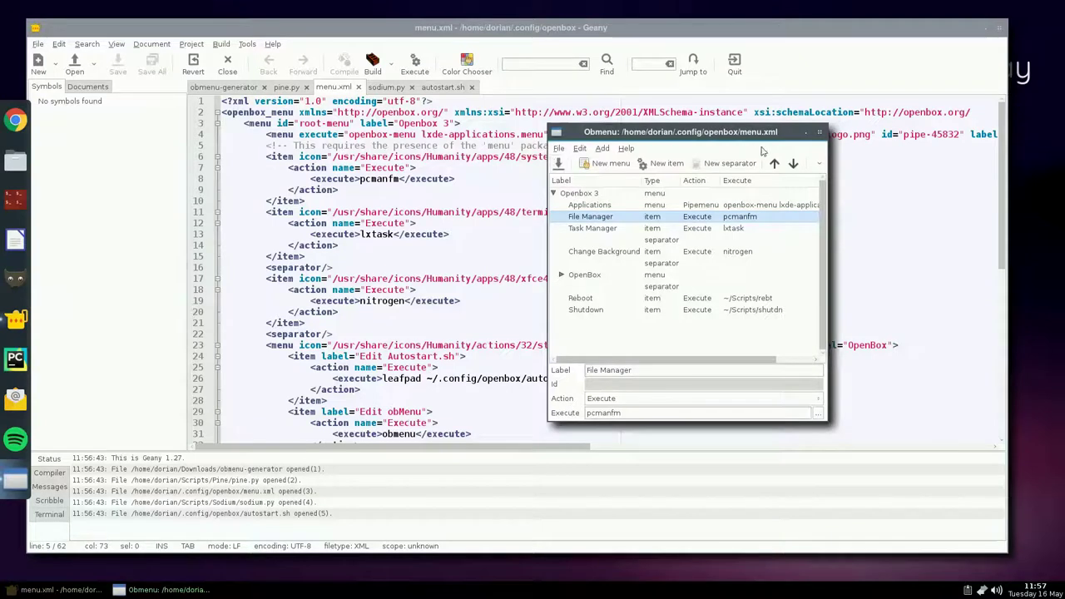
left_click(820, 131)
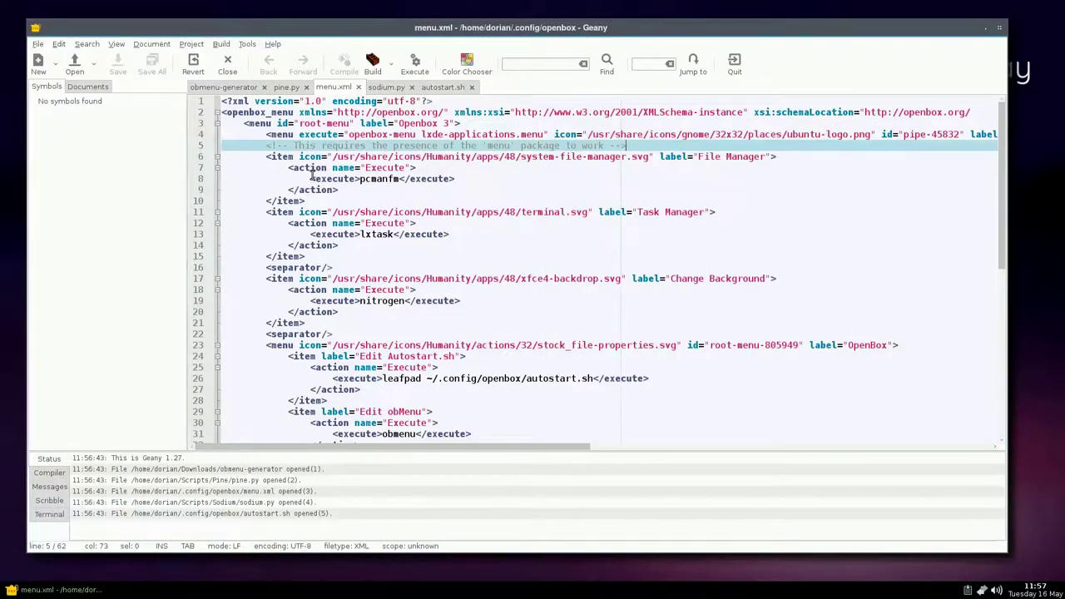
Step: Examine the File Manager item's label and icon path on line 6 of menu.xml, comparing them with the desktop menu entry
left_click(358, 134)
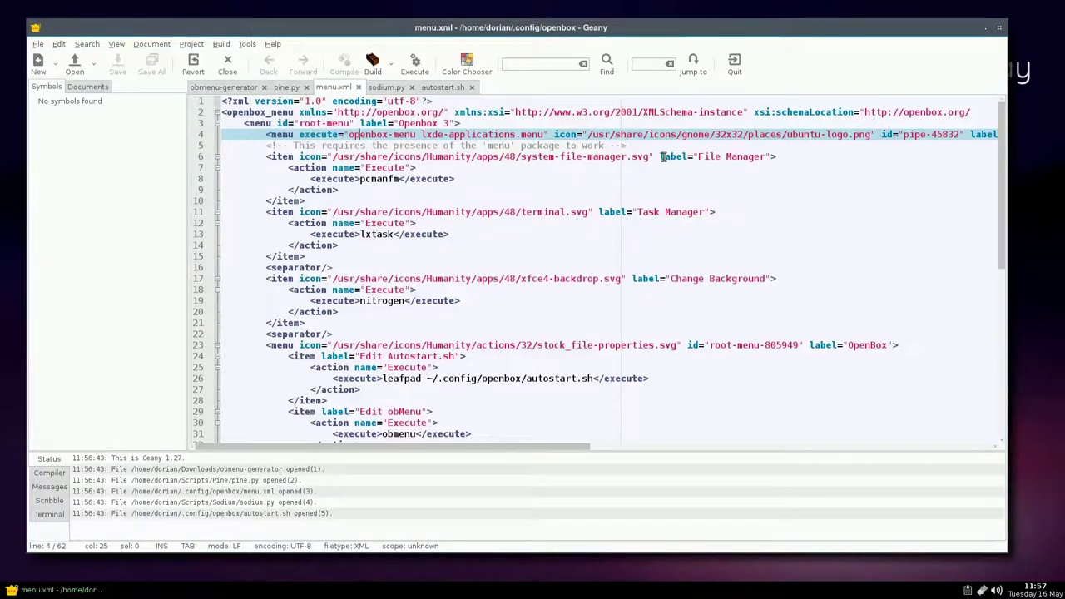
left_click_drag(700, 156, 765, 157)
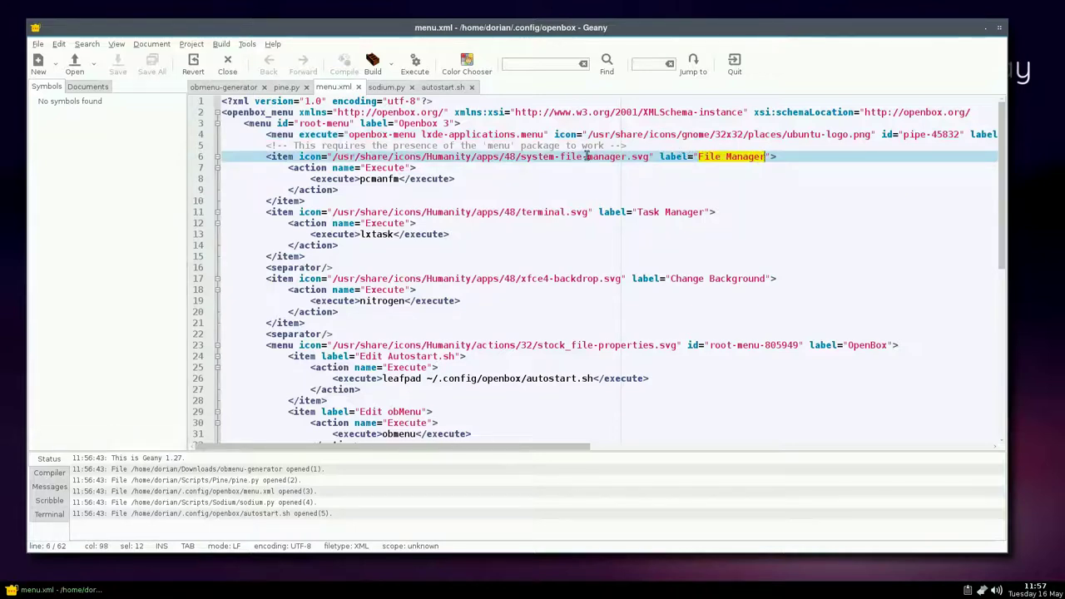
left_click_drag(300, 157, 661, 154)
right_click(1038, 218)
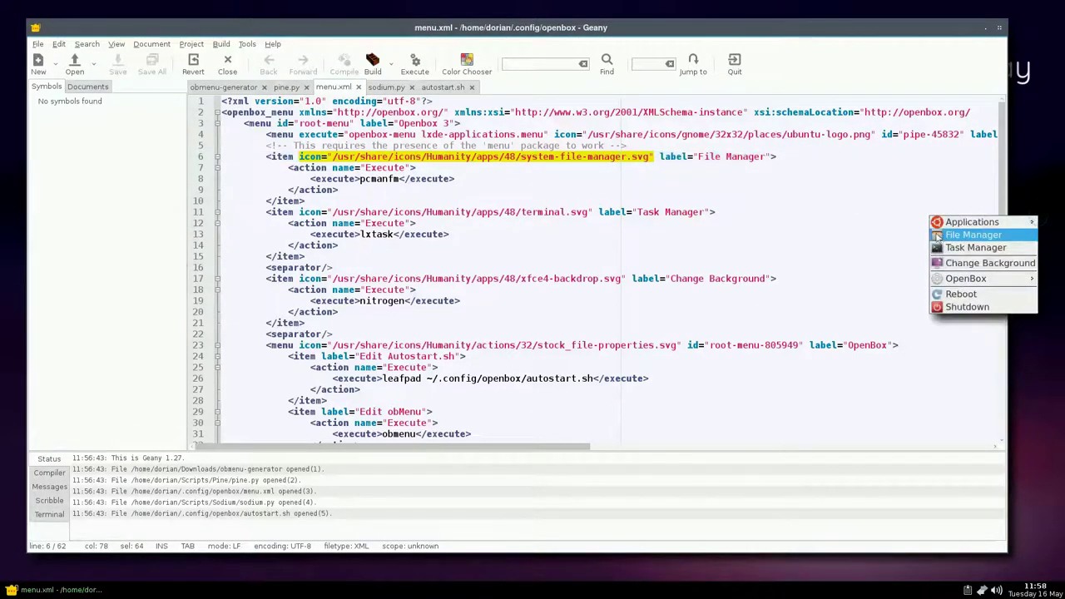
left_click(692, 192)
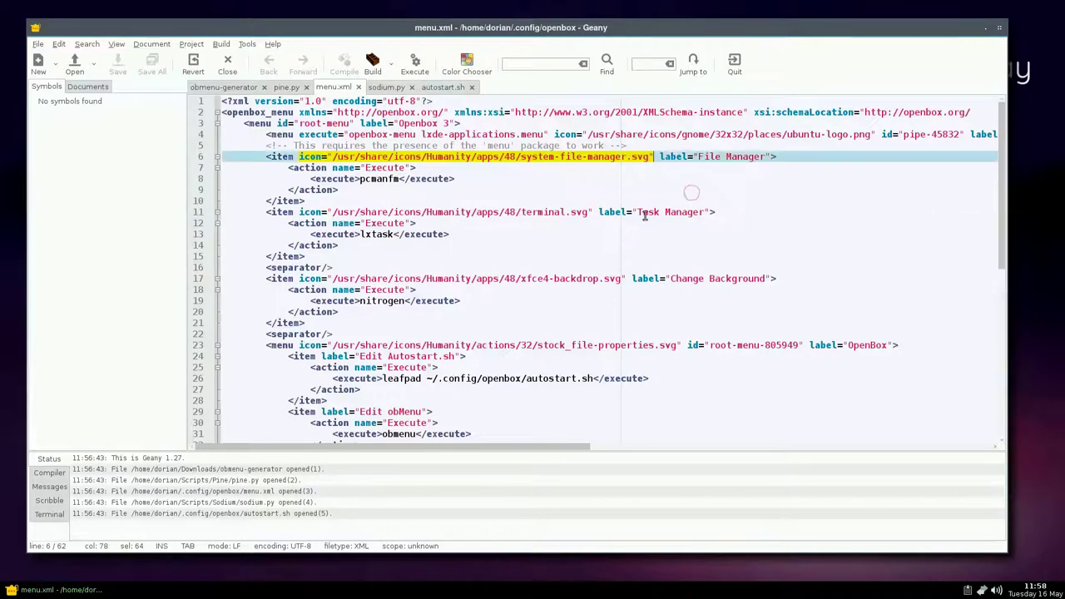
Step: Examine the Task Manager item in menu.xml by highlighting its icon path, its full item block and its lxtask execute line
left_click_drag(298, 213, 595, 210)
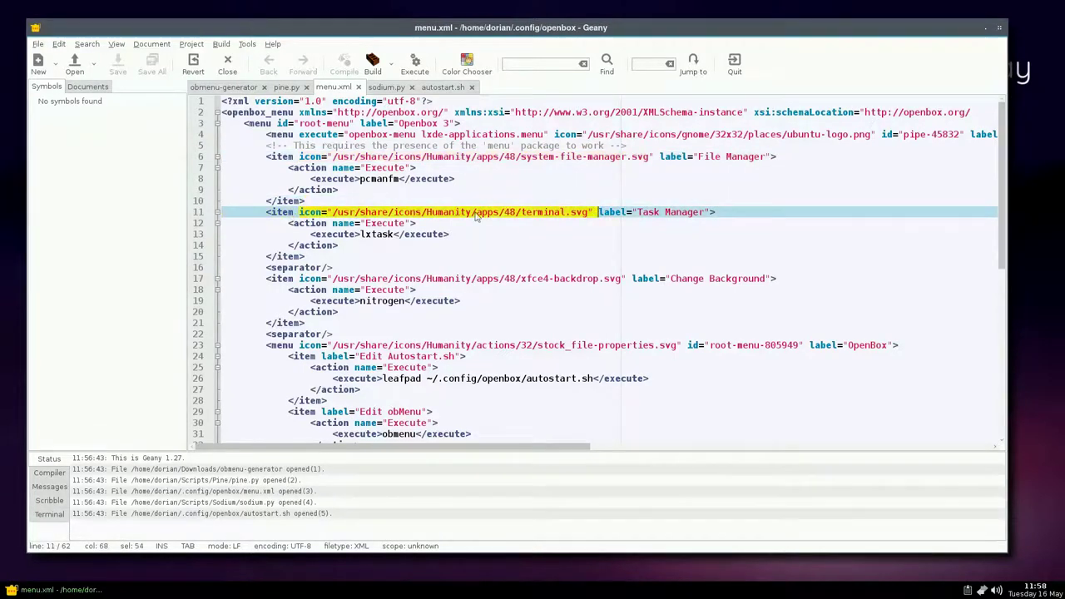
left_click(266, 212)
left_click_drag(271, 213, 328, 256)
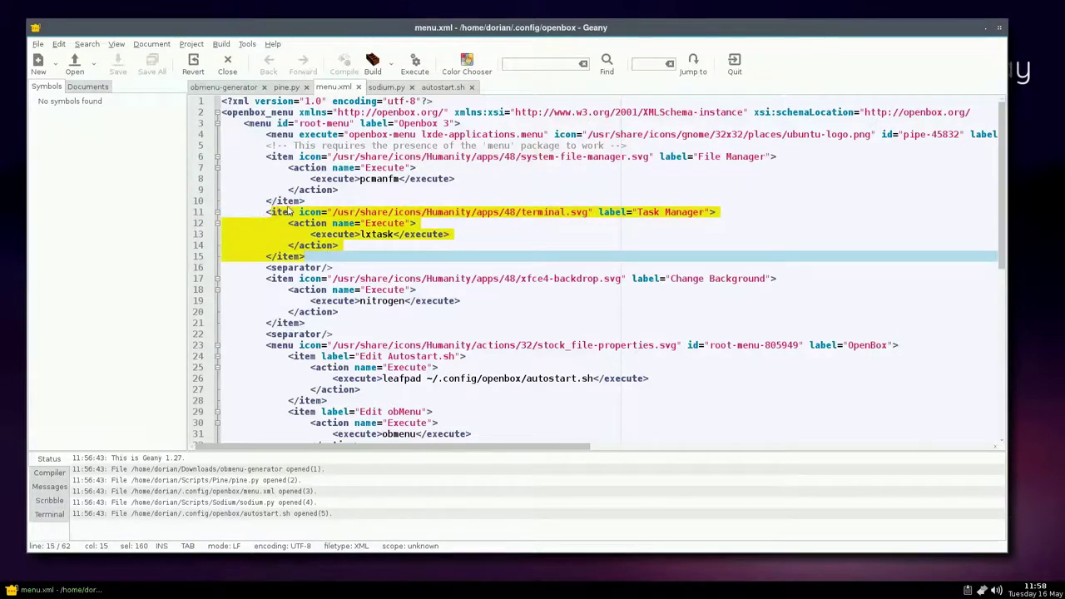
left_click_drag(288, 223, 449, 234)
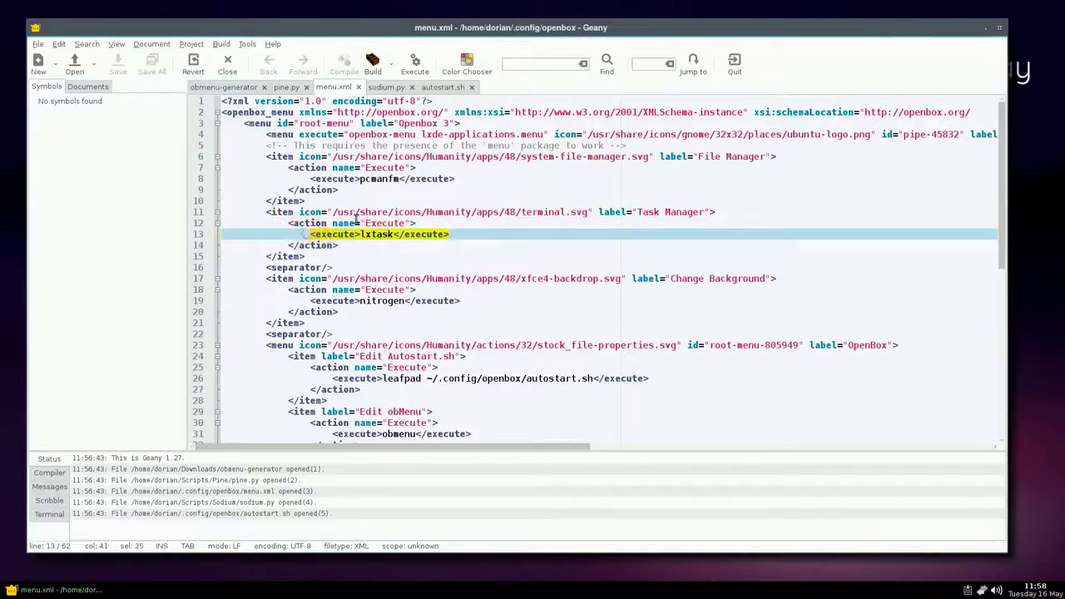
left_click(357, 221)
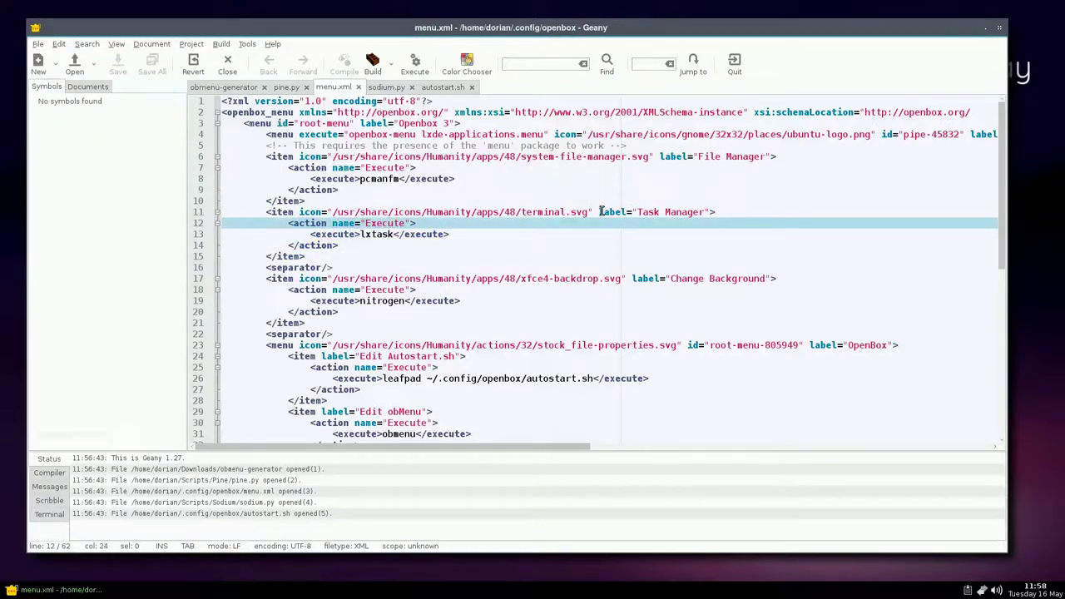
key("Up")
key("Up")
left_click_drag(598, 212, 298, 211)
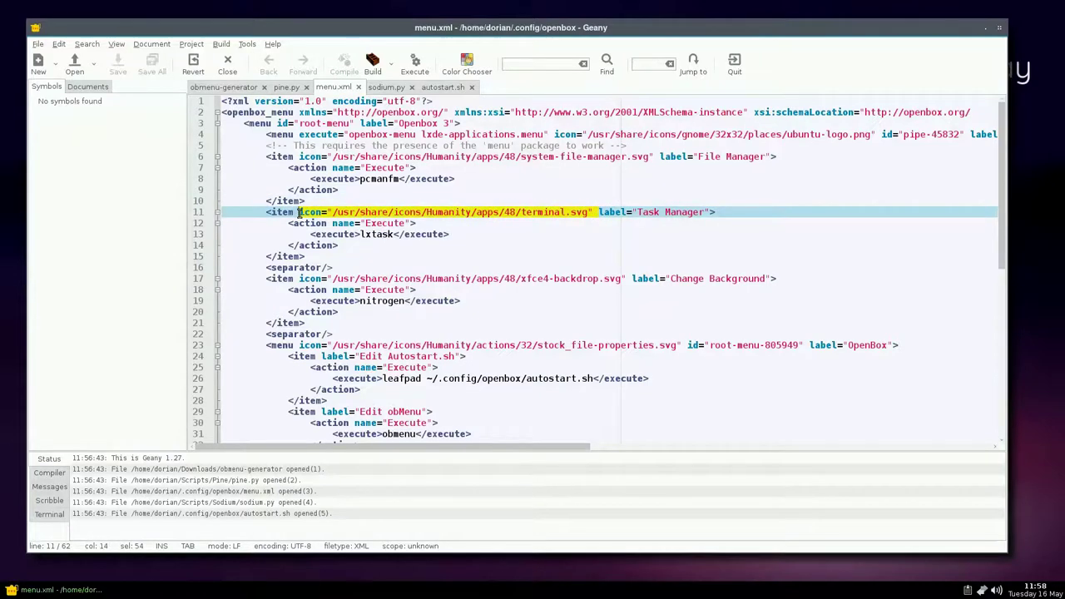
Step: Try removing the icon attribute from the Task Manager item on line 11, compare with the desktop menu, and undo the deletion
key("Delete")
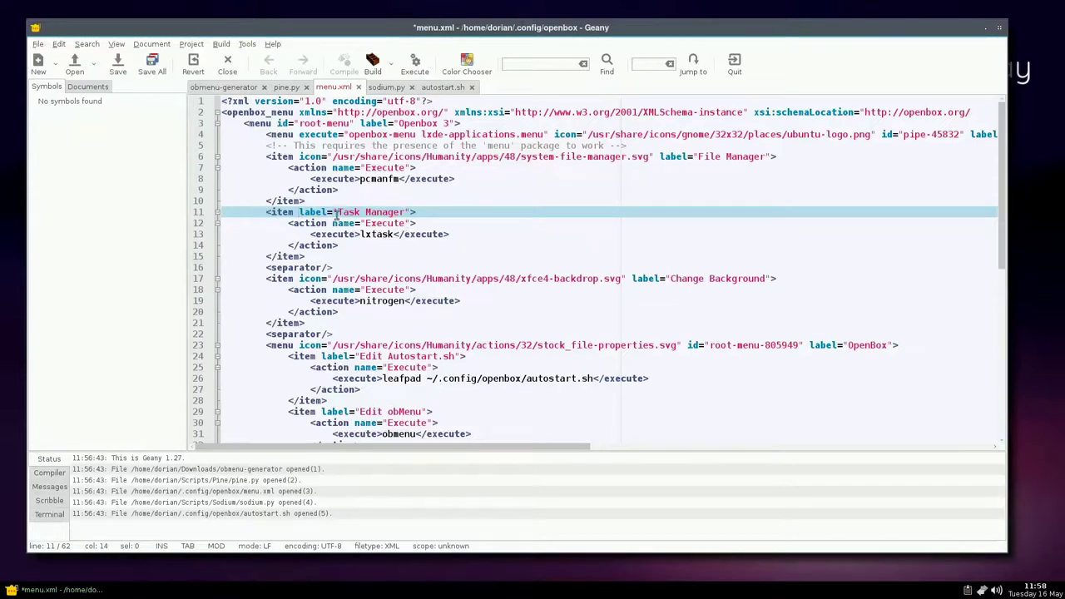
right_click(1017, 226)
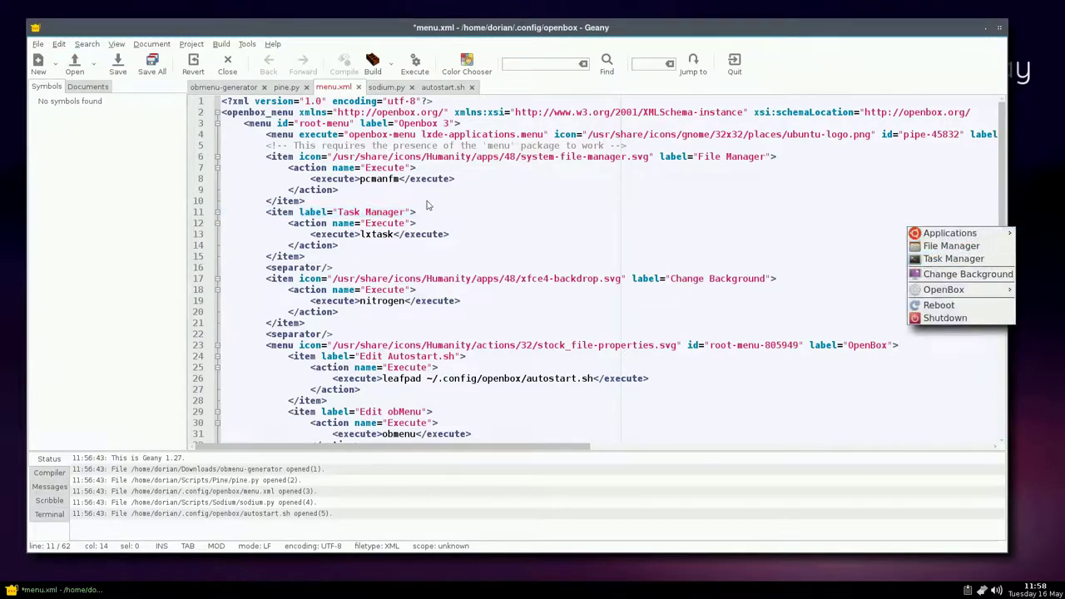
left_click(466, 208)
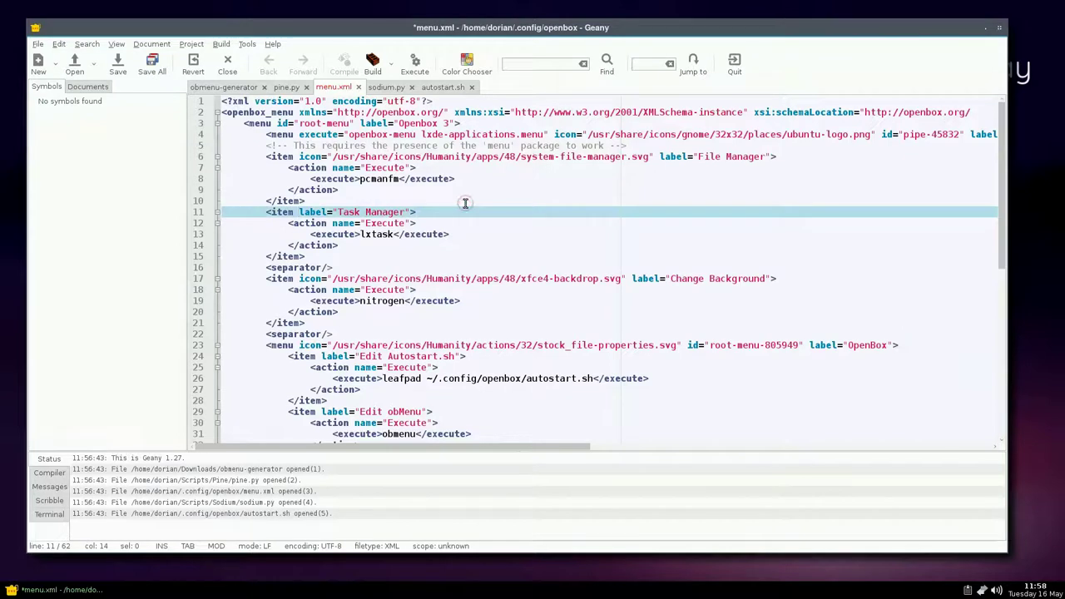
key("ctrl+z")
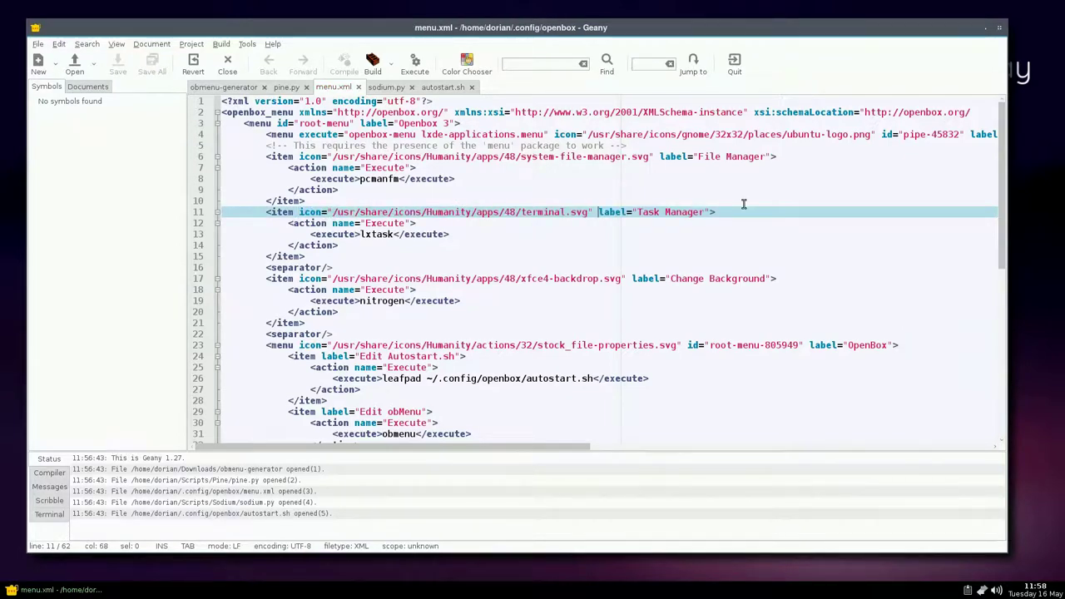
Step: Close the editor, and launch the file manager, Chrome, the terminal and Geany from the dock
left_click(998, 29)
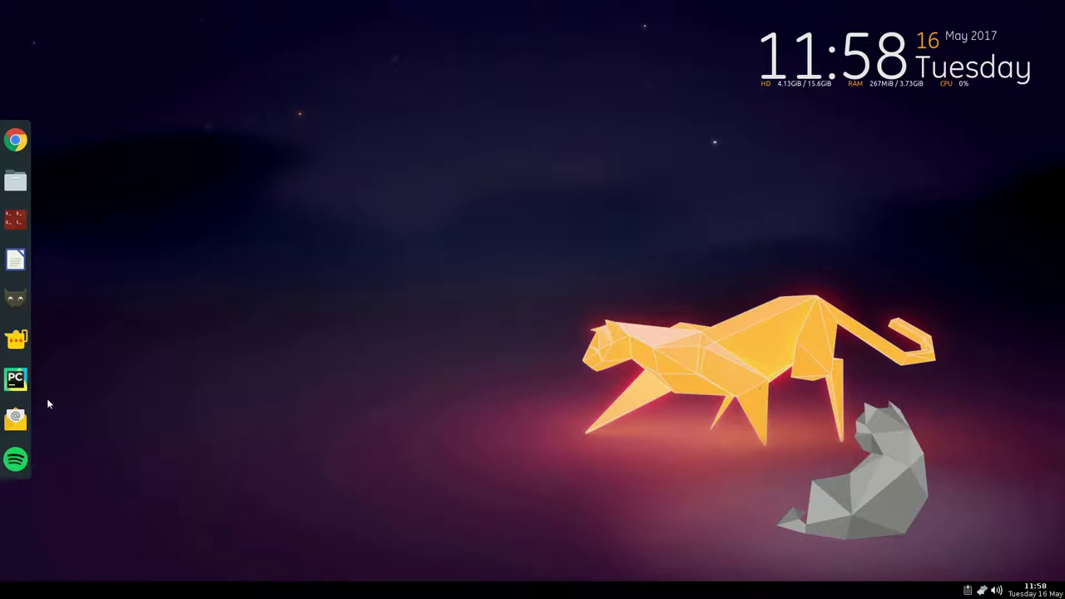
left_click(16, 181)
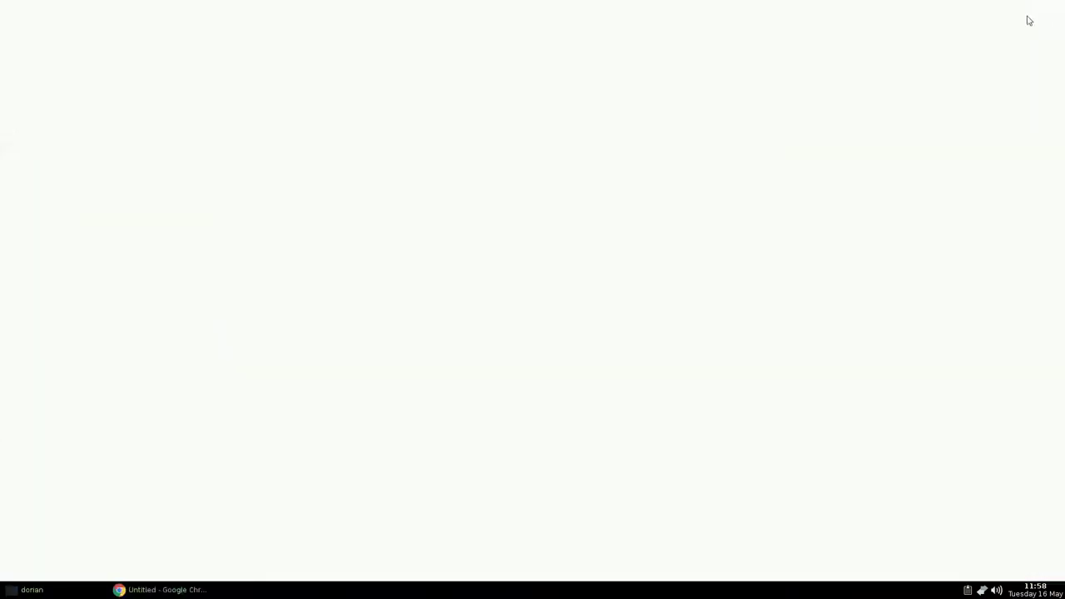
left_click(1018, 7)
left_click(17, 215)
left_click(15, 340)
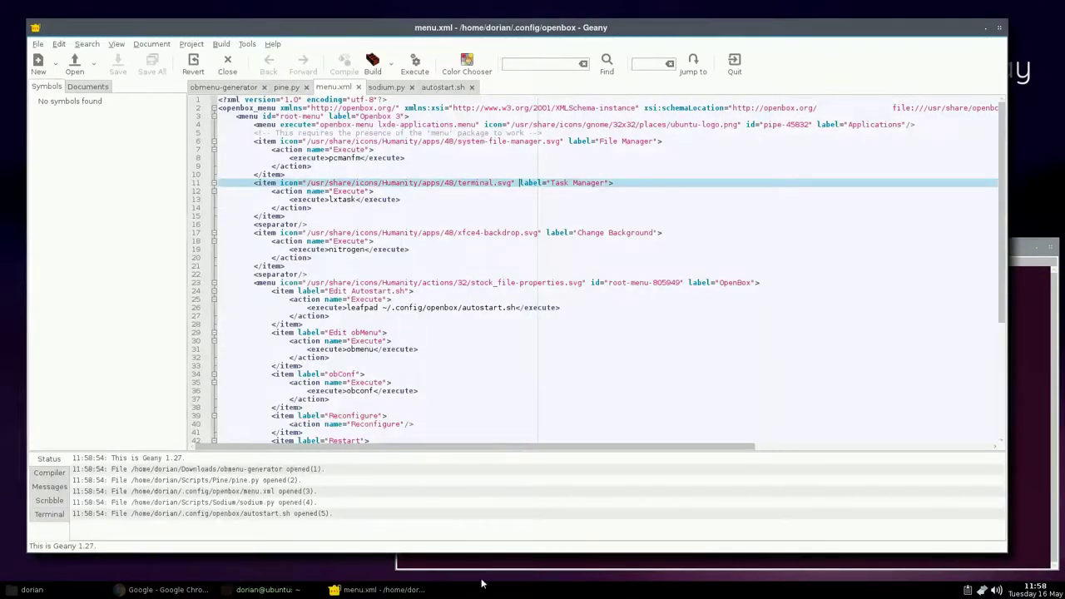
Step: Bring the terminal, Chrome and file manager windows forward in turn, and minimise all open windows to reveal the desktop
left_click(243, 591)
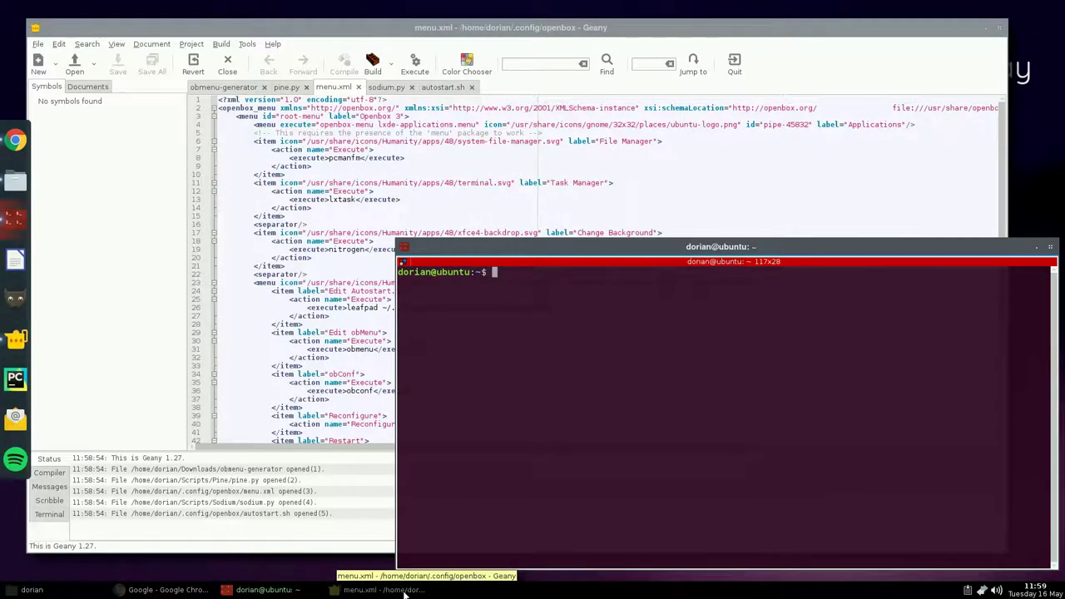
left_click(121, 591)
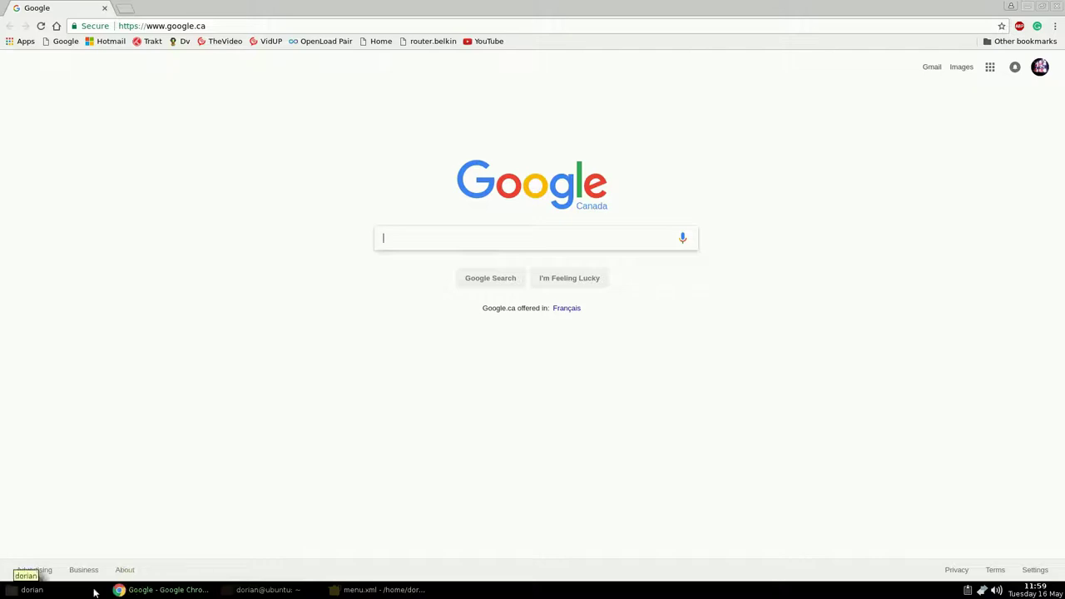
left_click(32, 590)
left_click(233, 591)
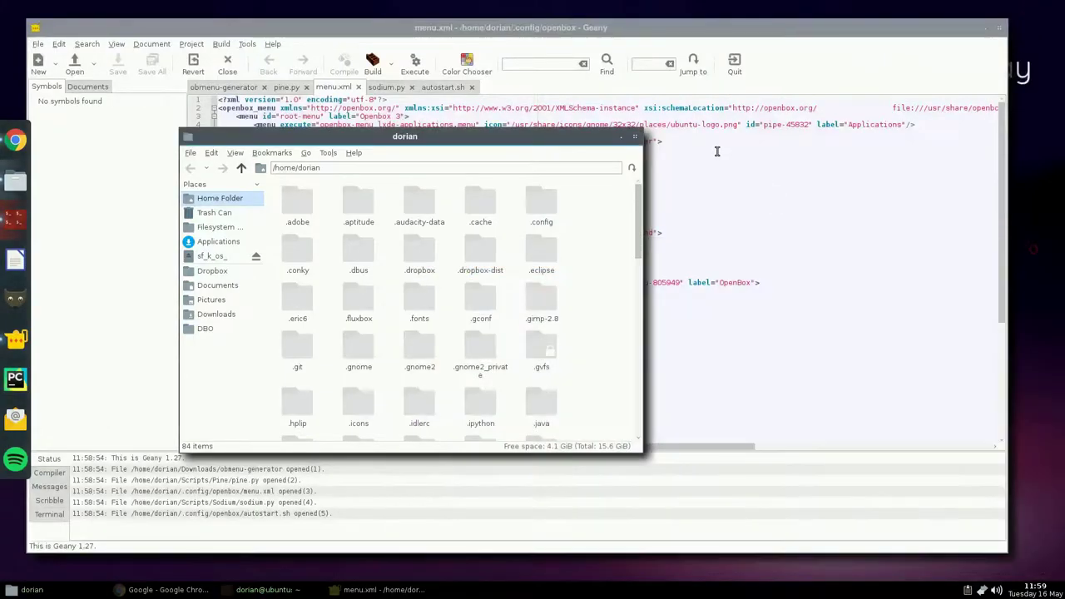
left_click(618, 135)
left_click(634, 136)
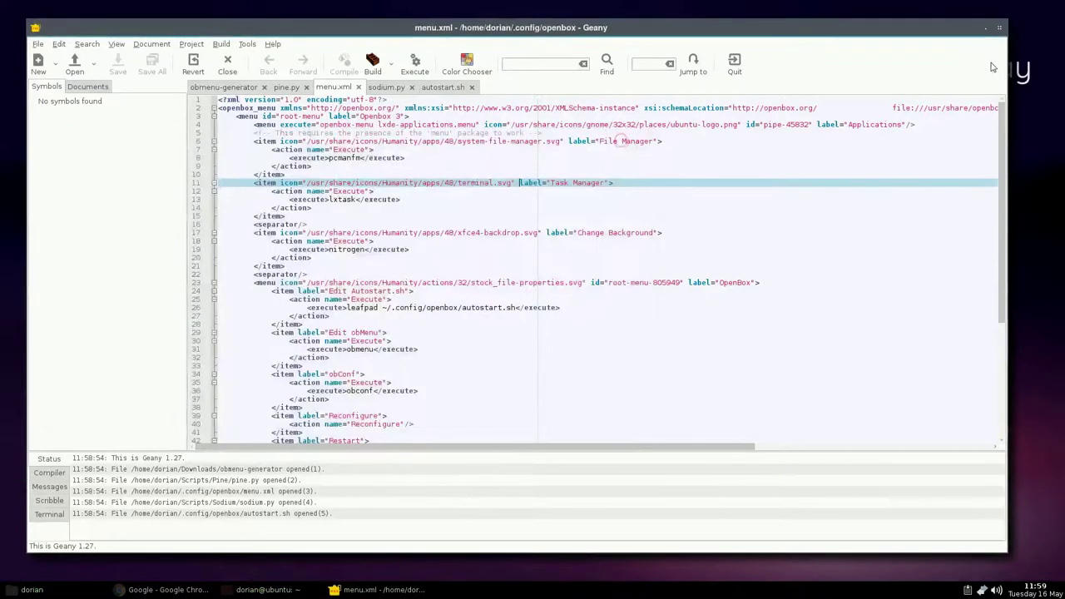
left_click(984, 29)
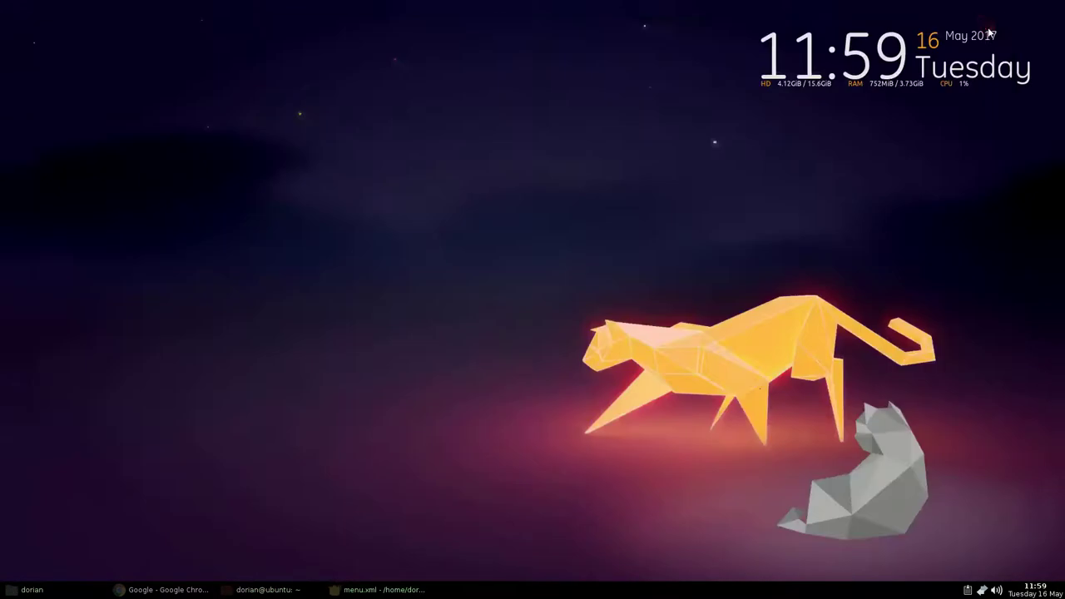
Step: Open the Tint2 panel settings from the desktop's application preferences
right_click(257, 123)
mouse_move(327, 129)
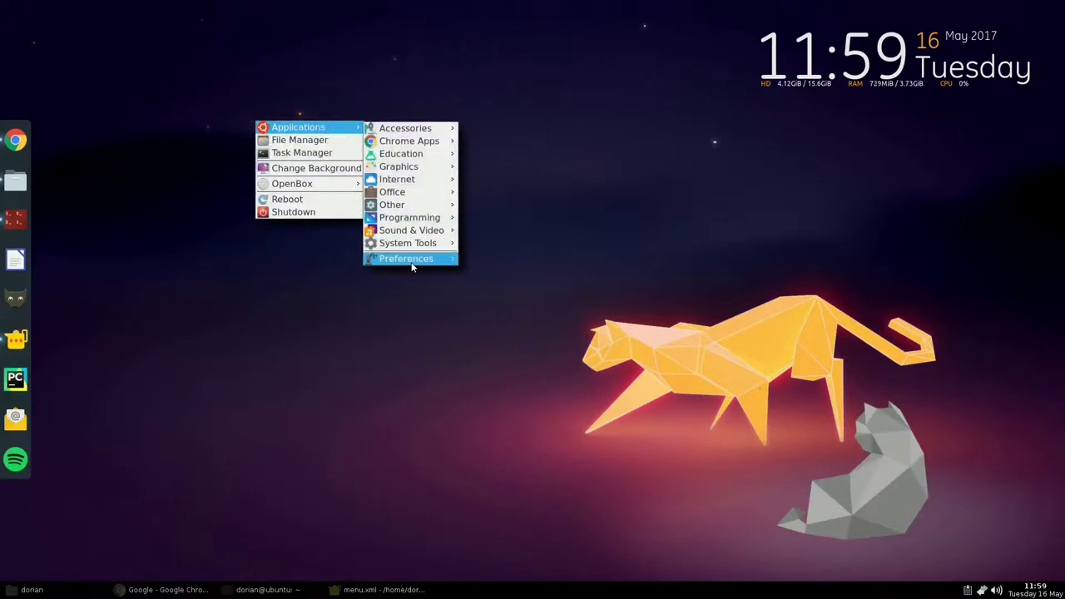
mouse_move(414, 262)
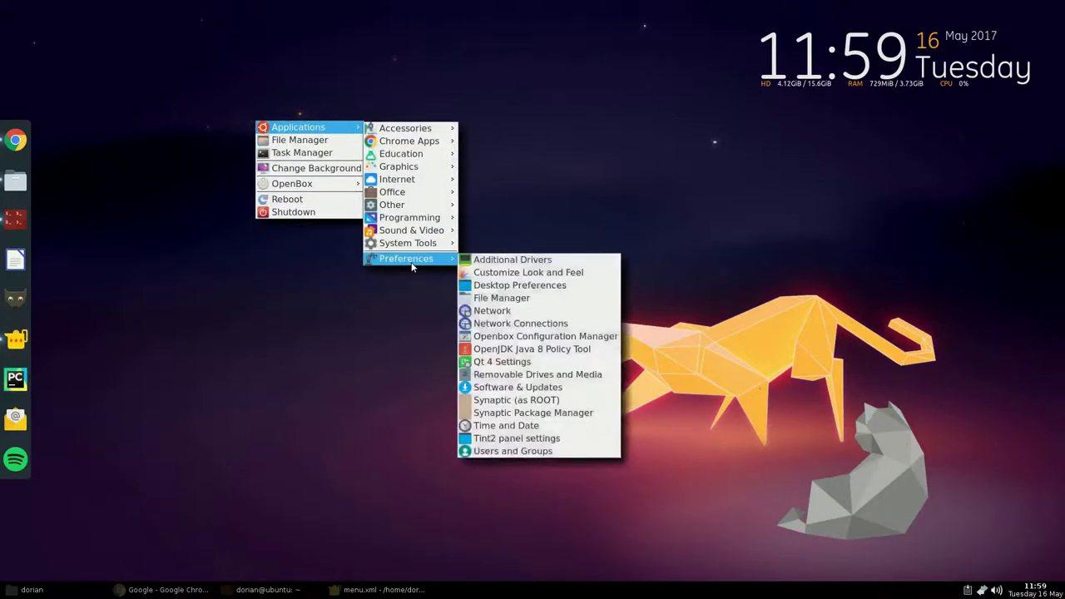
left_click(521, 440)
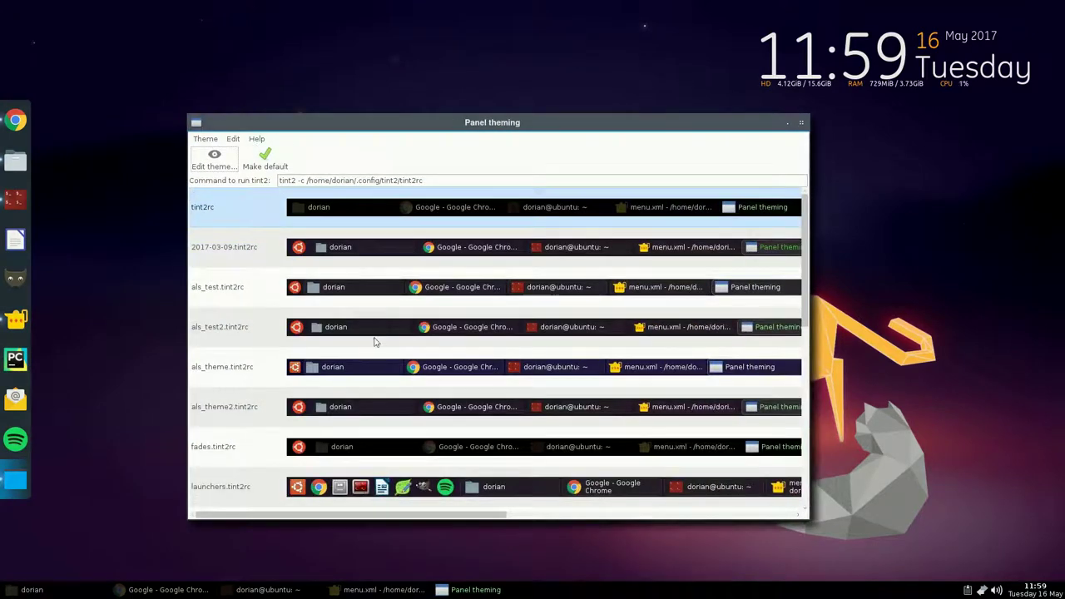
Step: Try als_theme.tint2rc and als_test.tint2rc as the default panel theme
left_click(355, 363)
left_click(265, 158)
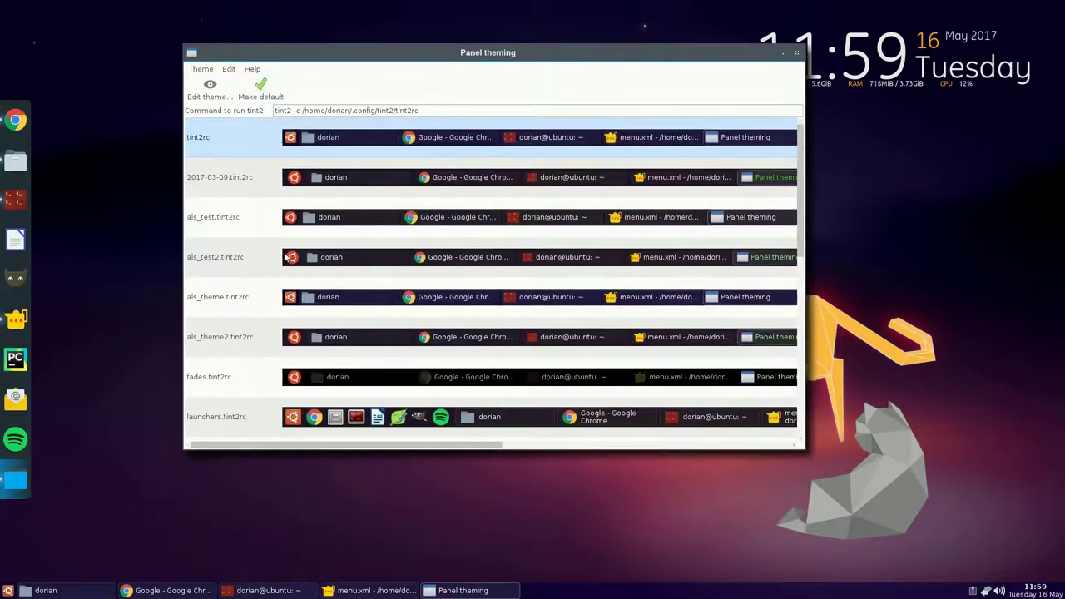
left_click(233, 220)
left_click(259, 91)
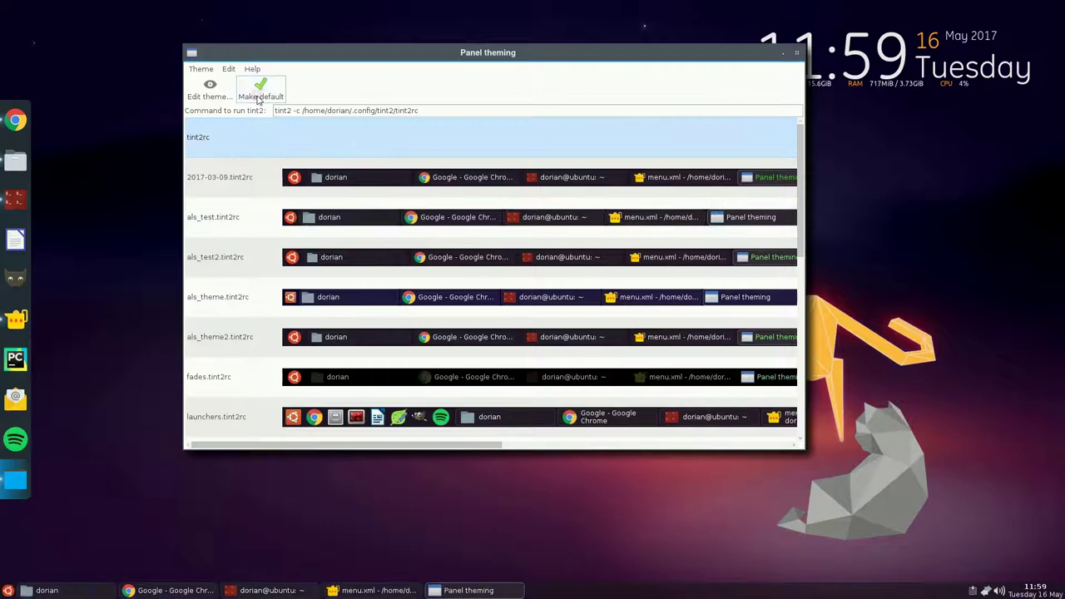
Step: Try launchers.tint2rc as the default panel theme and test its terminal launcher, closing the terminal it opens
left_click(235, 428)
left_click(263, 89)
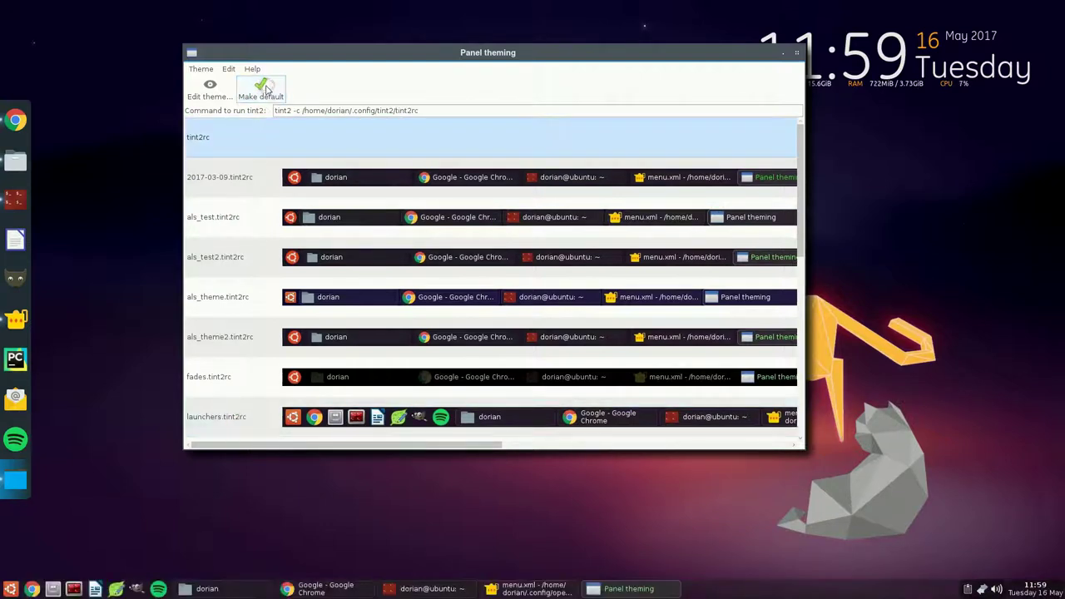
left_click(74, 589)
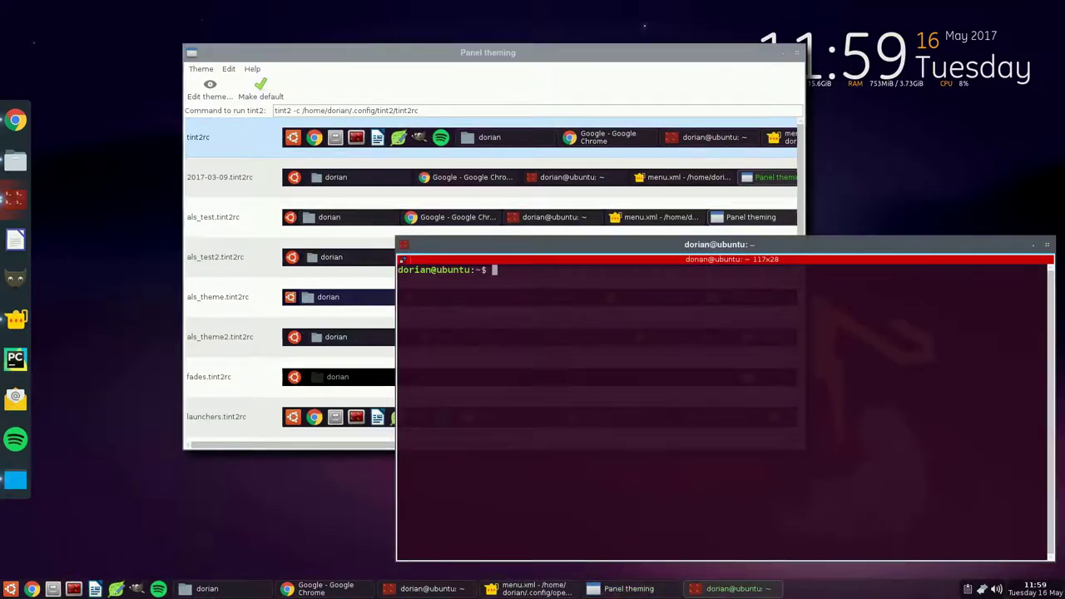
left_click(1048, 245)
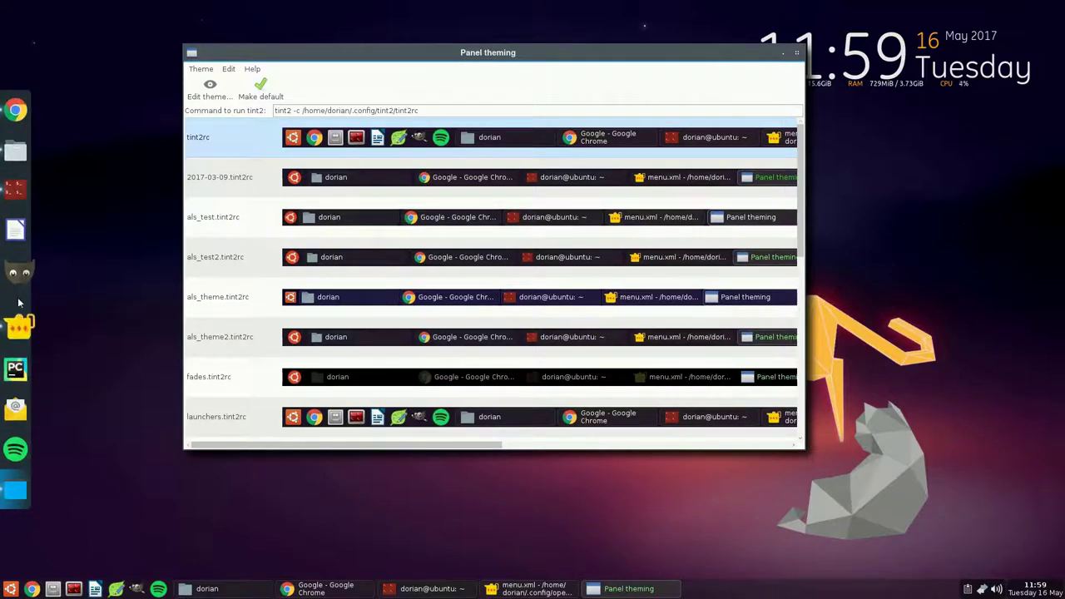
Step: Make ninja3.tint2rc the default panel theme
scroll(443, 317, "down", 8)
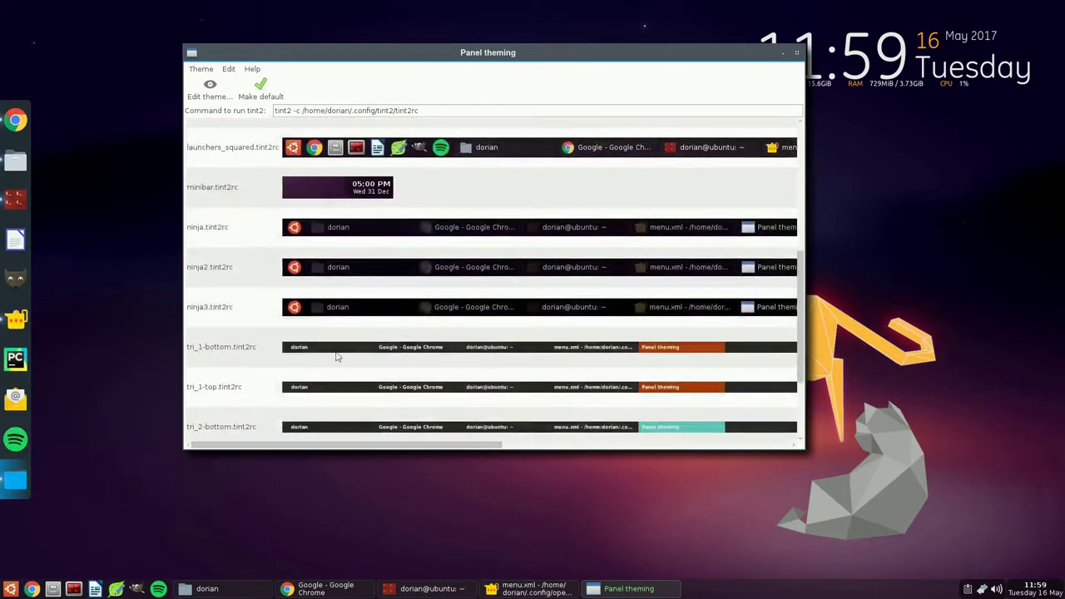
left_click(321, 302)
left_click(273, 90)
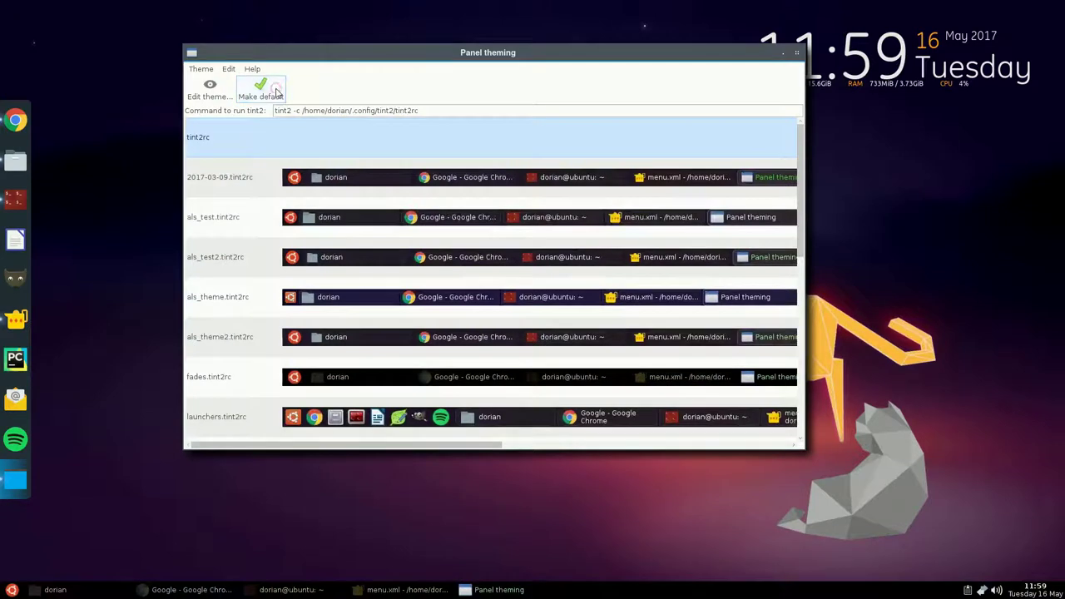
Step: Open the tint2rc theme for editing and remove the application from its launcher's selected applications
left_click(208, 93)
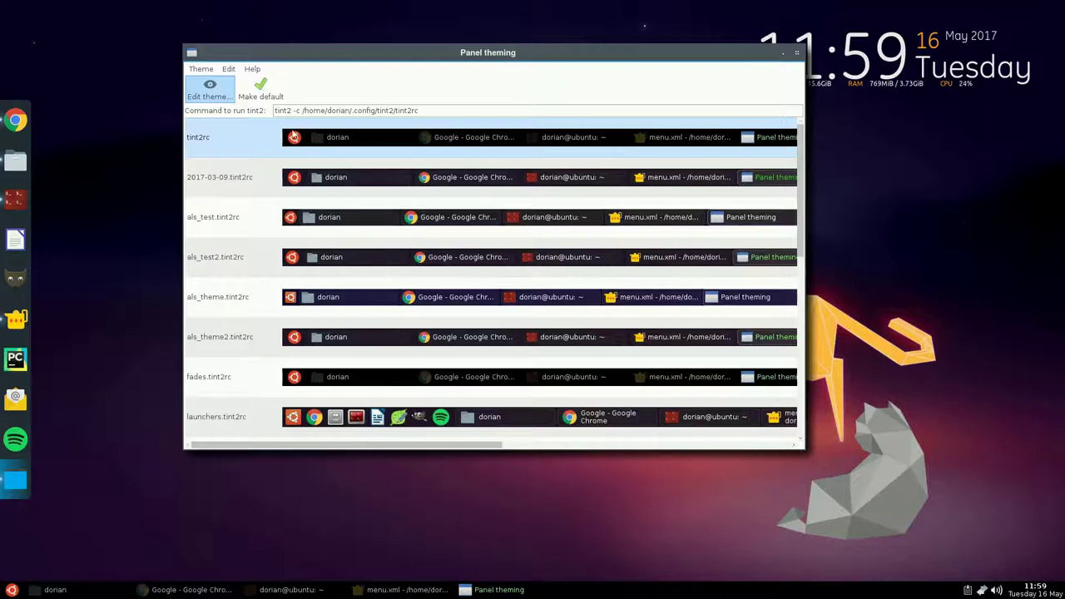
left_click(210, 92)
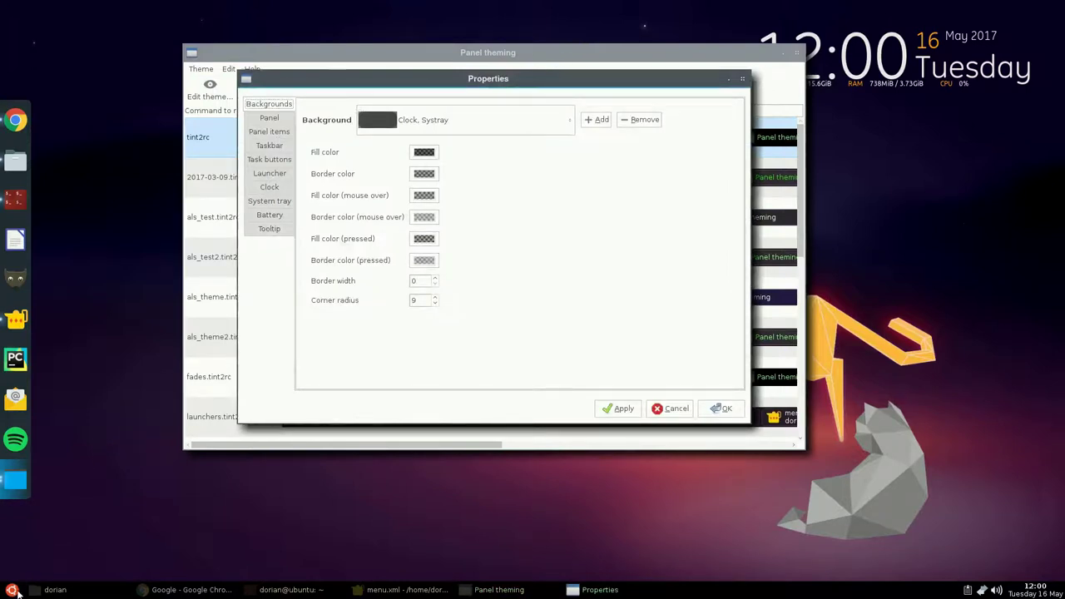
left_click(13, 591)
left_click(266, 178)
left_click(266, 175)
left_click(454, 131)
left_click(515, 194)
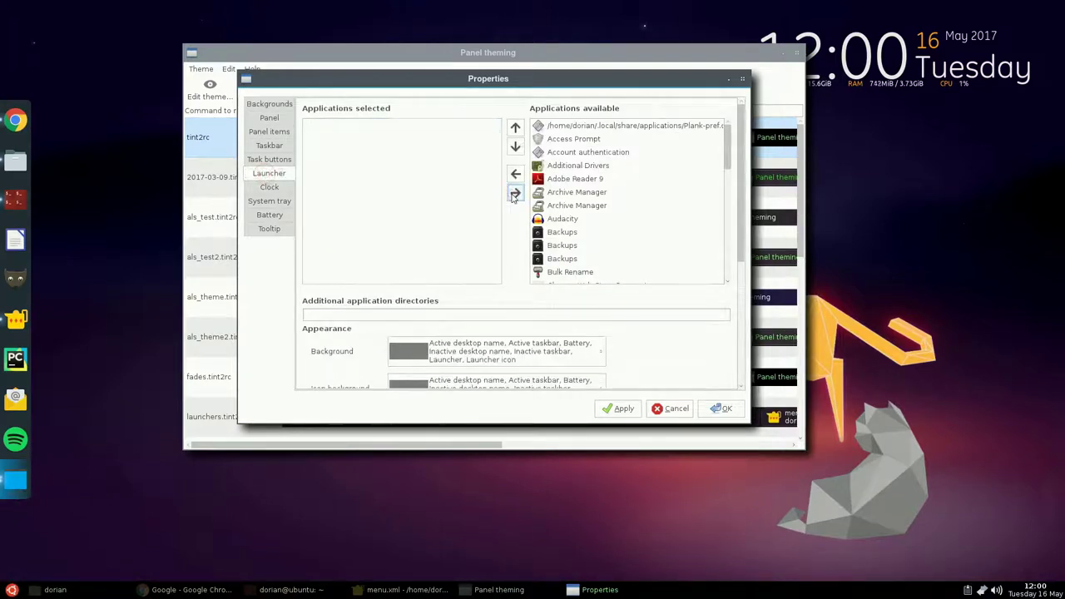
Step: Examine the icon opacity, saturation and brightness of the default style for task buttons
left_click(265, 159)
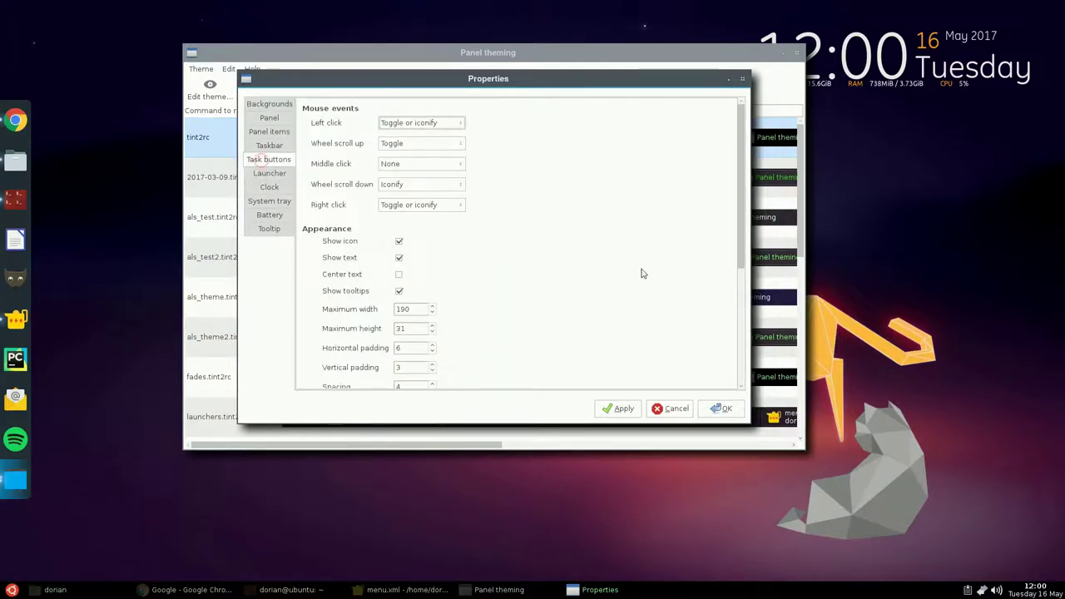
scroll(650, 268, "down", 5)
scroll(652, 228, "up", 2)
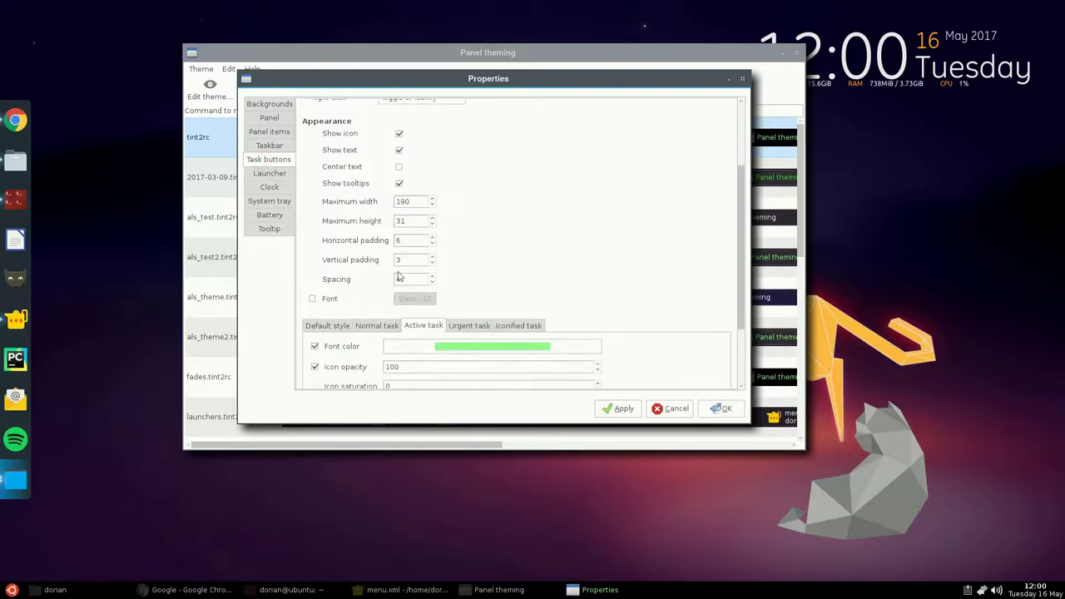
left_click(321, 326)
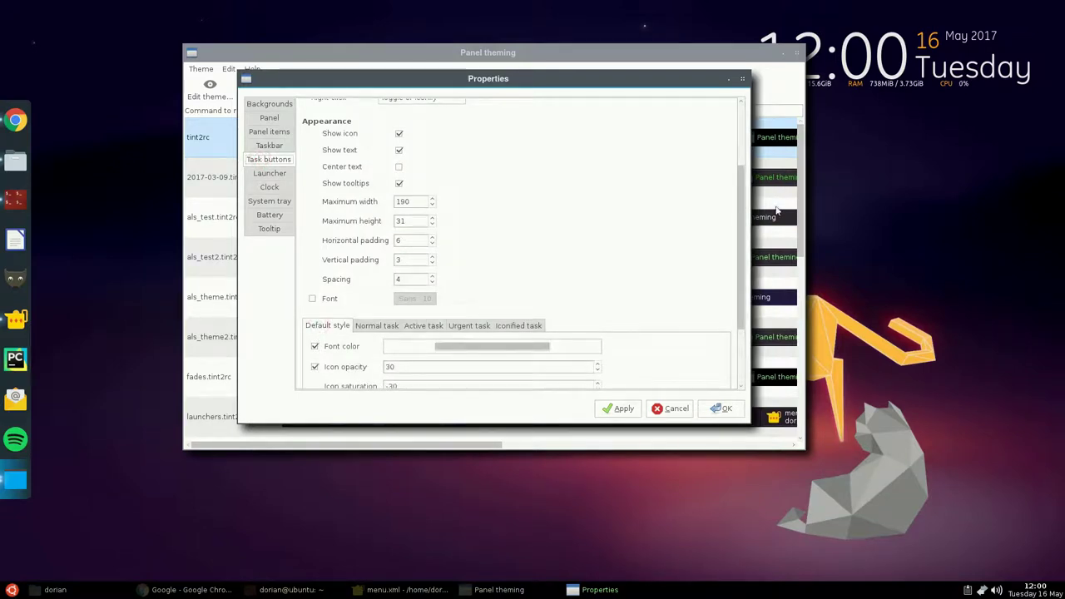
left_click_drag(743, 200, 747, 358)
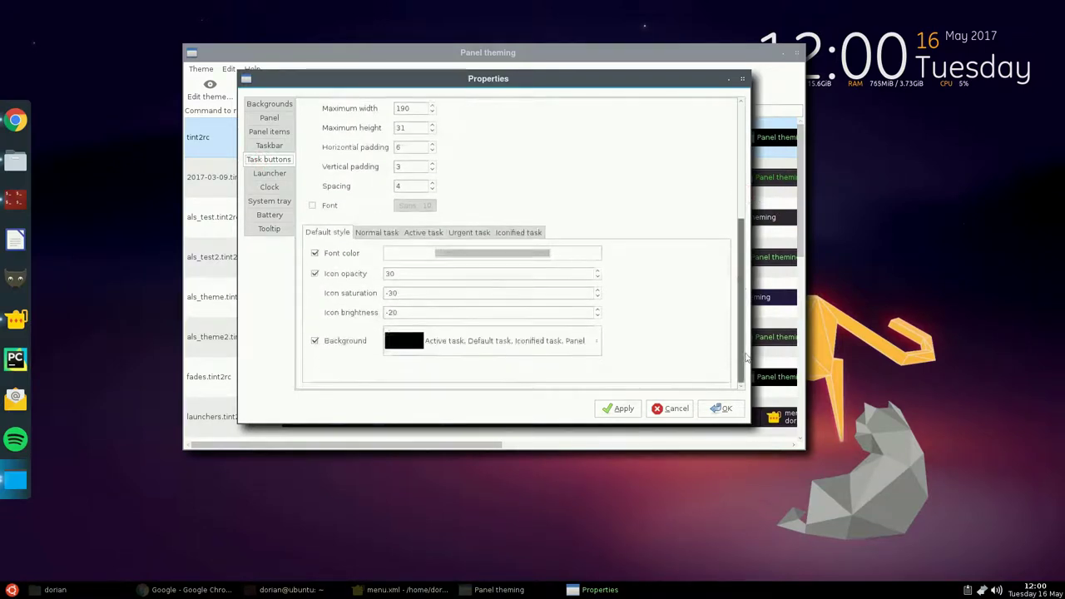
left_click(398, 274)
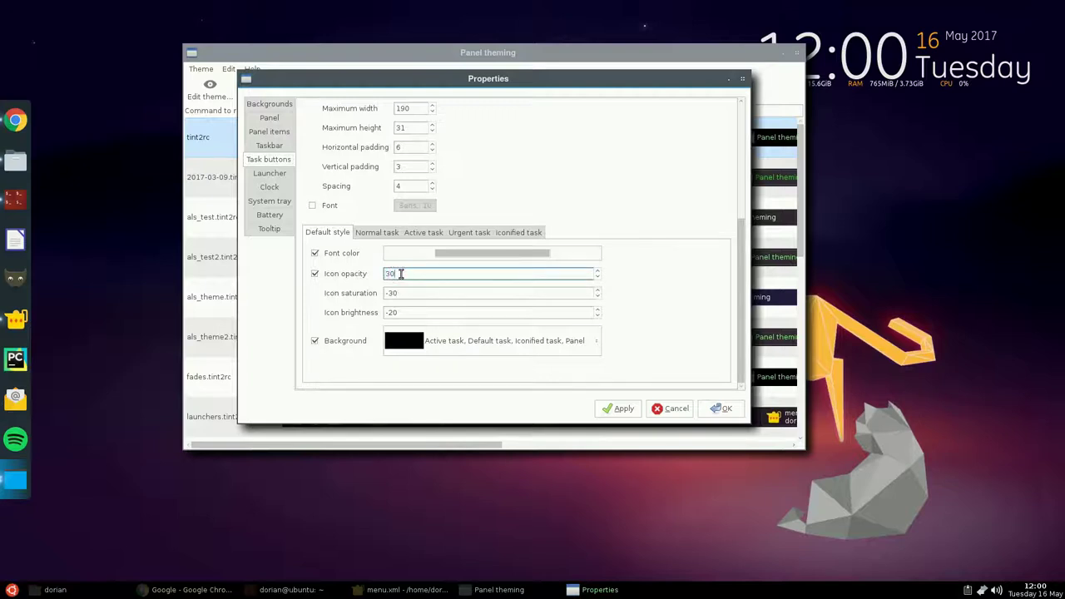
double_click(385, 274)
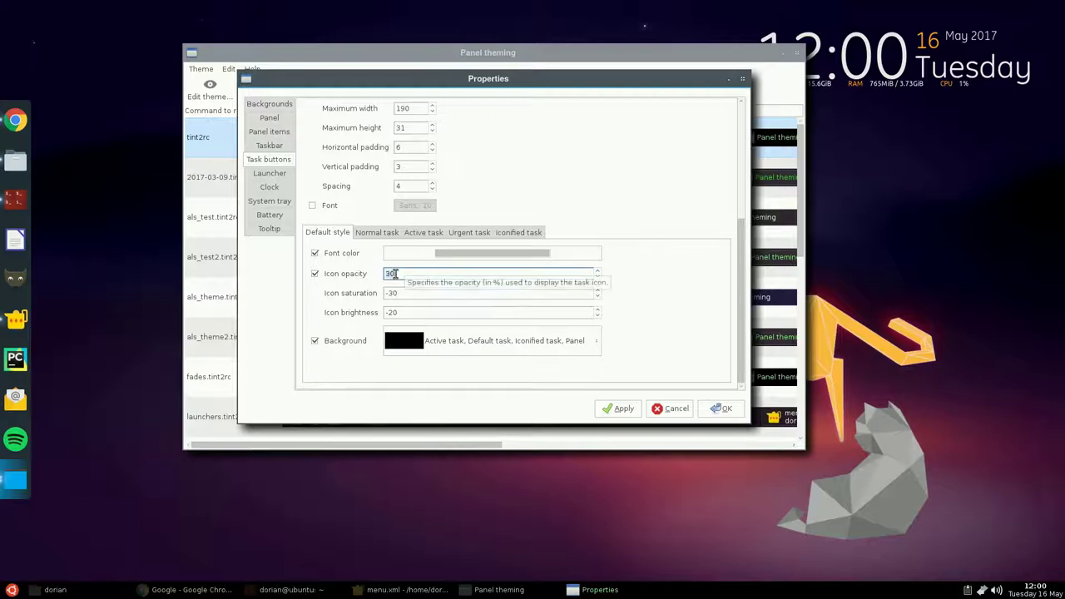
left_click(398, 293)
left_click(407, 312)
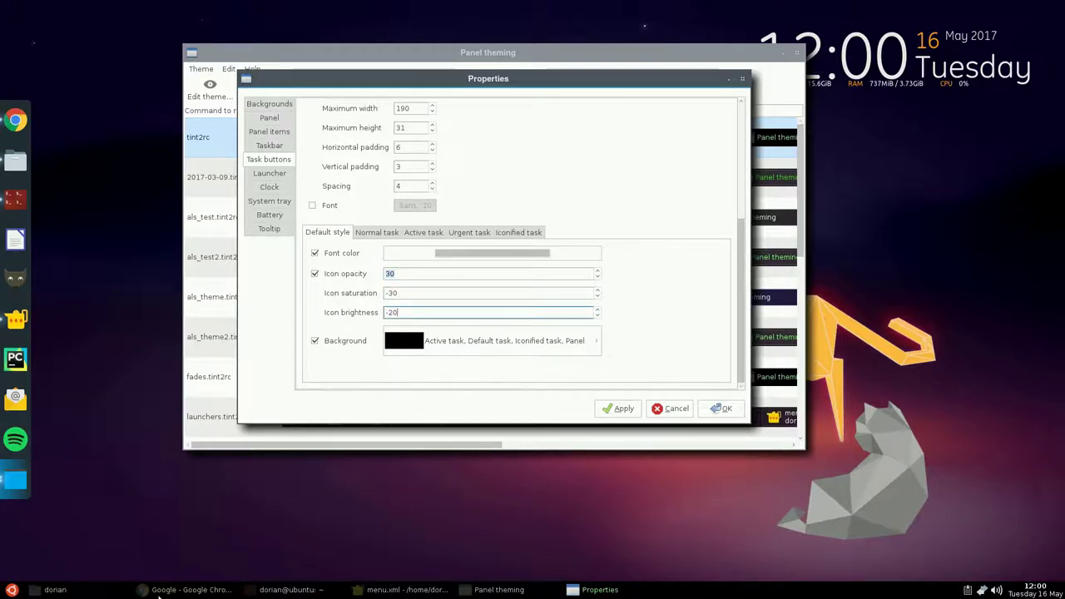
Step: Examine the active task style's icon opacity, saturation and brightness, and bring the terminal forward to compare its task button
left_click(416, 233)
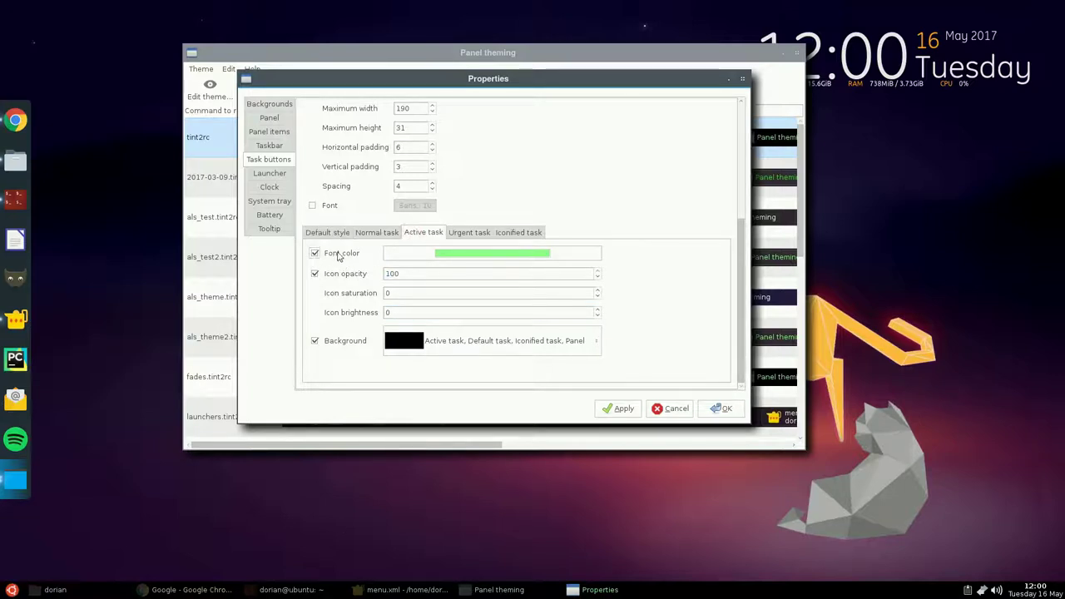
left_click(419, 273)
left_click_drag(420, 273, 389, 275)
left_click(398, 293)
left_click(396, 313)
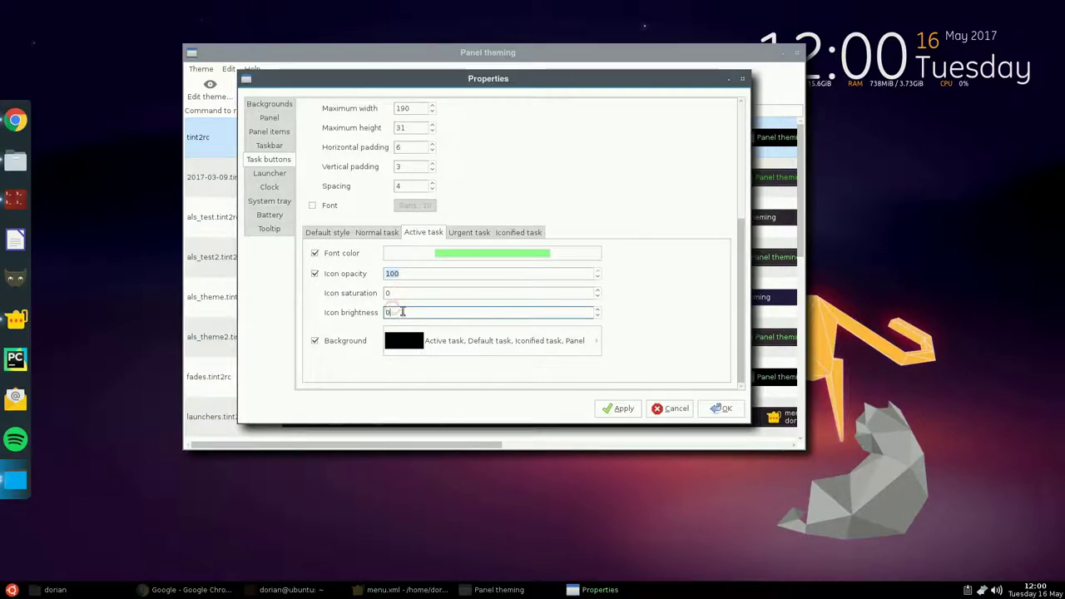
left_click(252, 591)
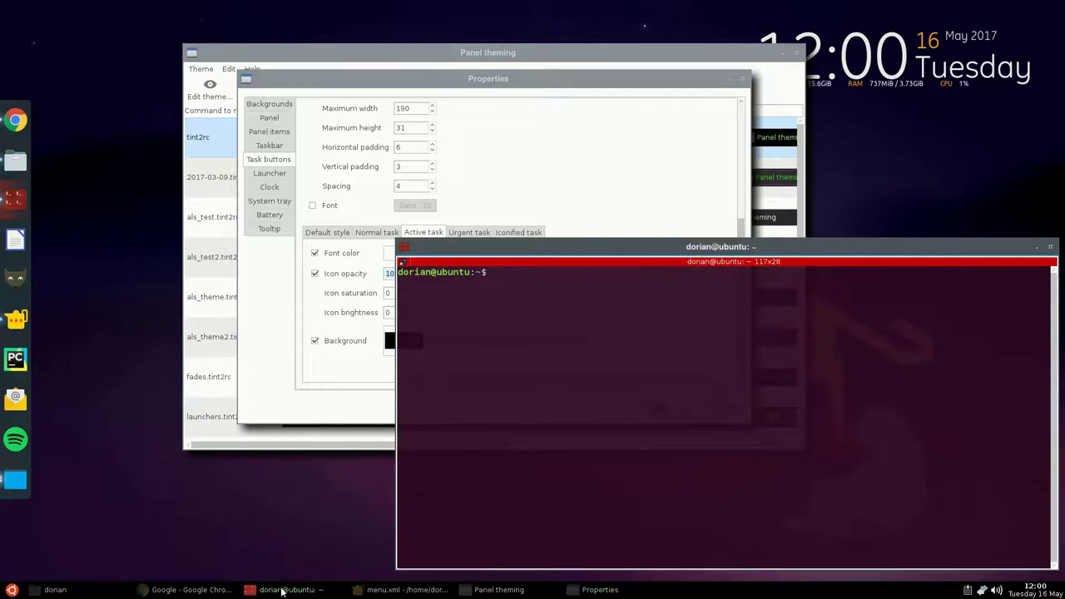
Step: Cancel the open theme properties, then reopen the tint2rc theme for editing with the terminal closed
left_click(595, 591)
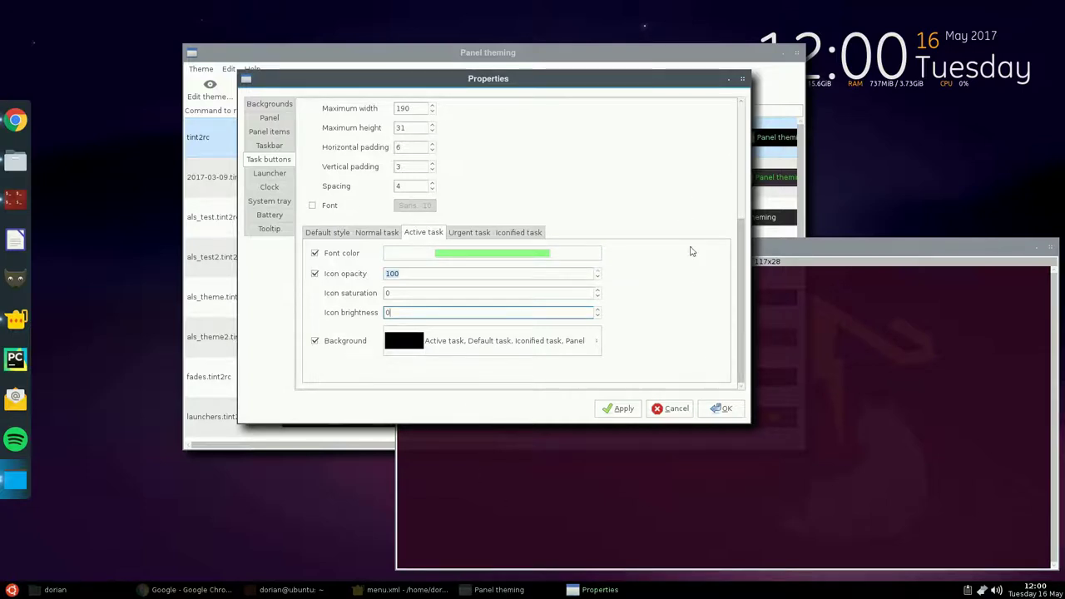
left_click(671, 411)
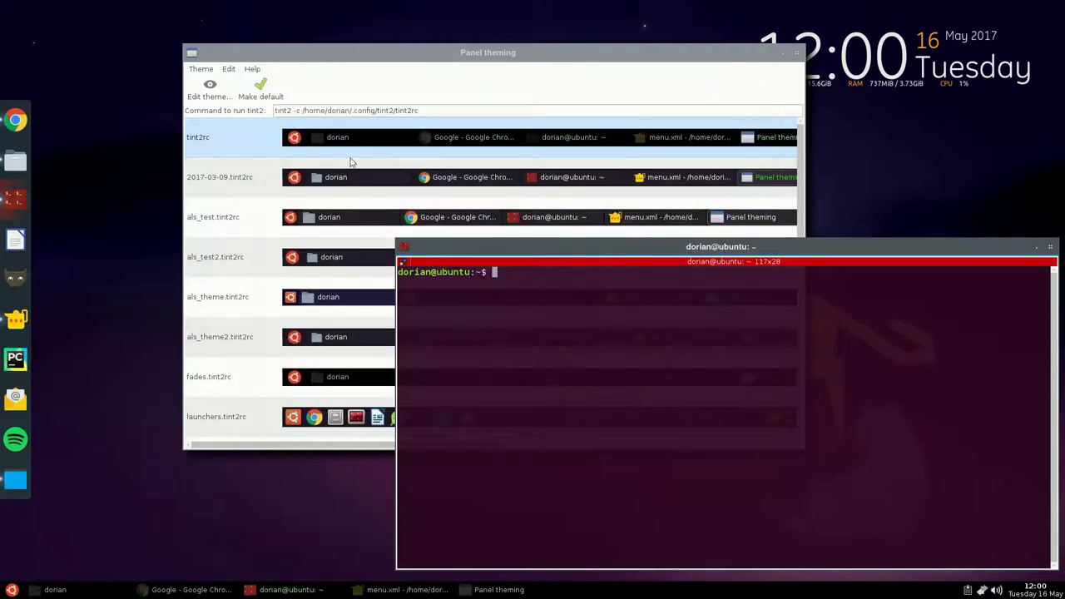
left_click(210, 89)
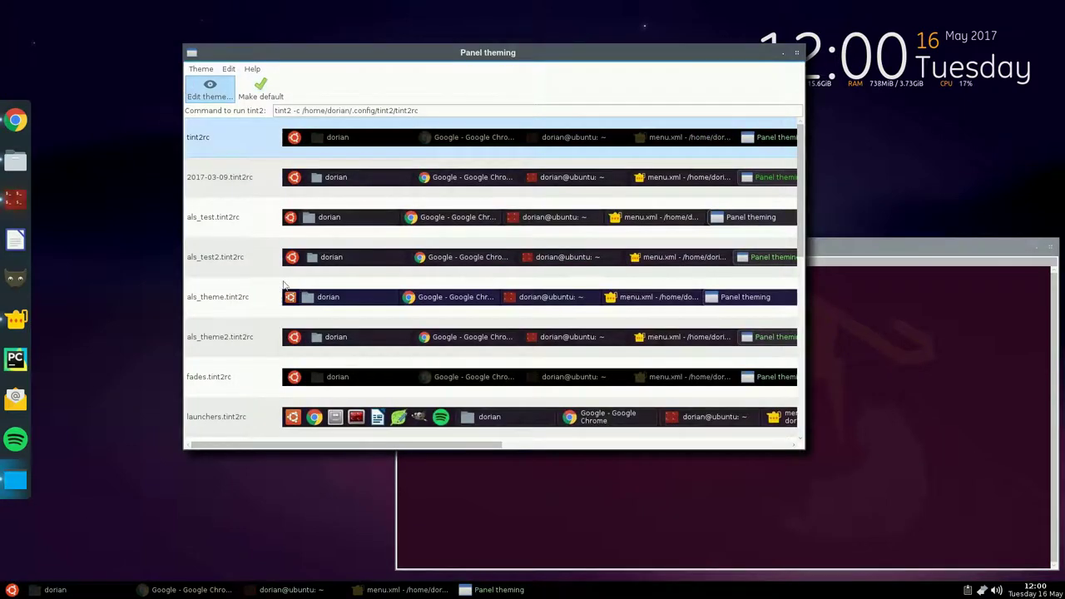
left_click(1052, 247)
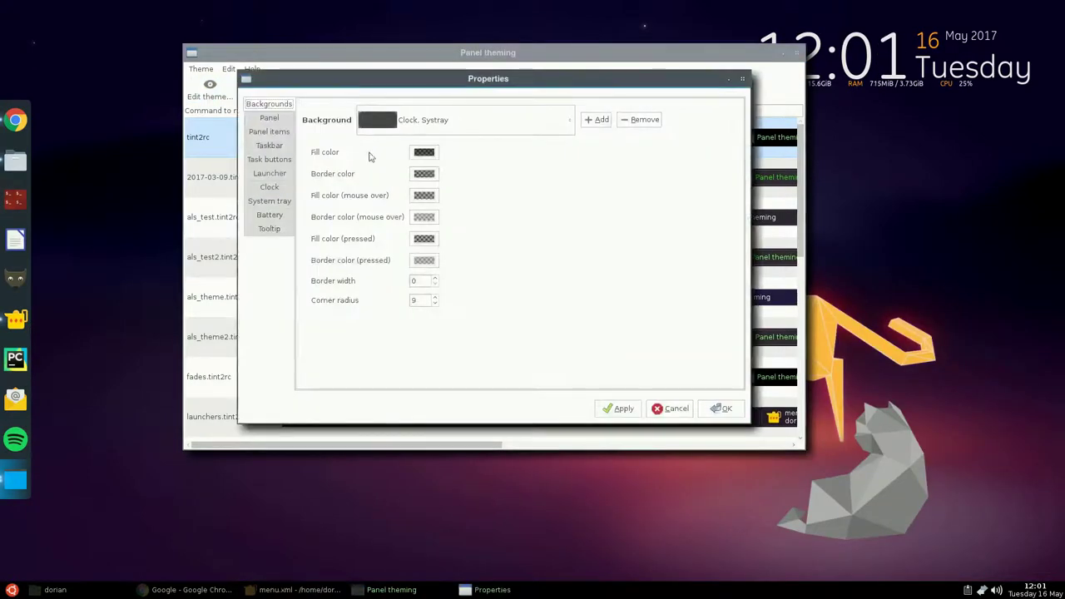
Step: Remove Tint2 panel from the theme launcher's selected applications, apply the change and close the panel theming windows
left_click(273, 173)
left_click(354, 127)
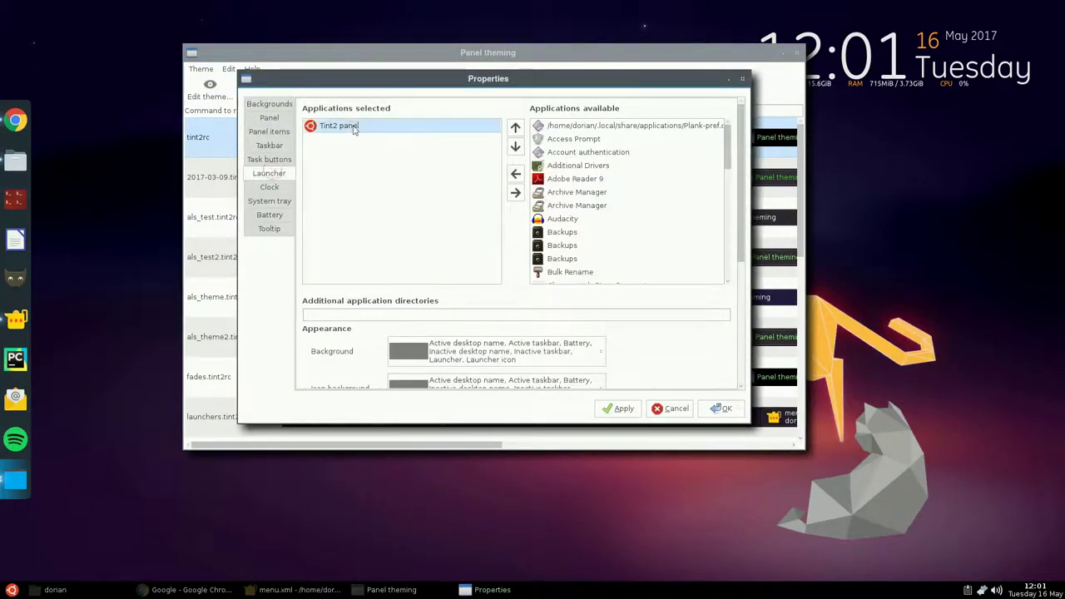
left_click(515, 193)
left_click(618, 408)
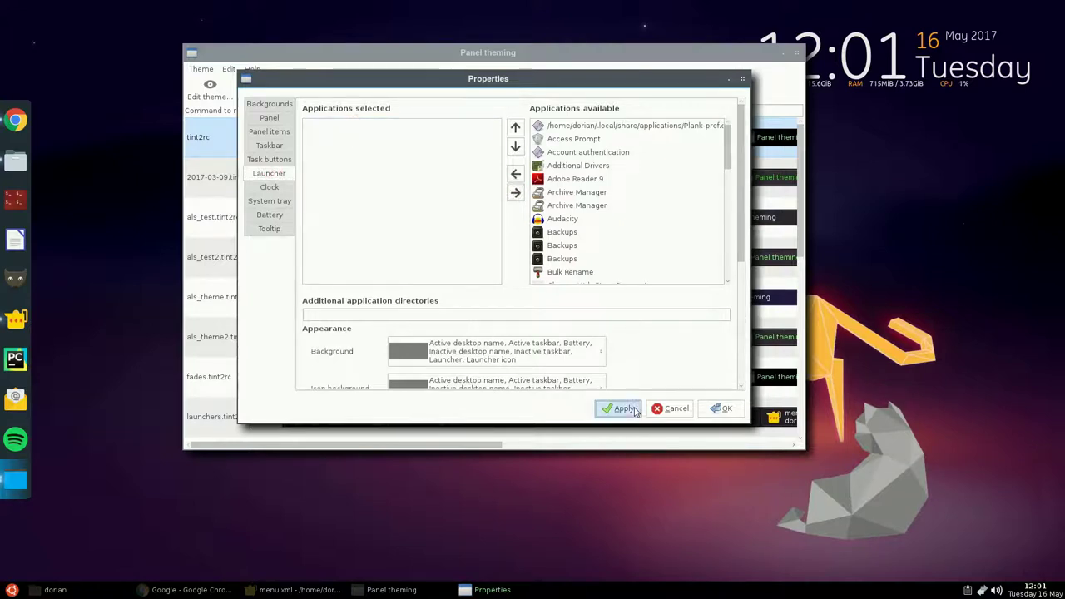
left_click(721, 408)
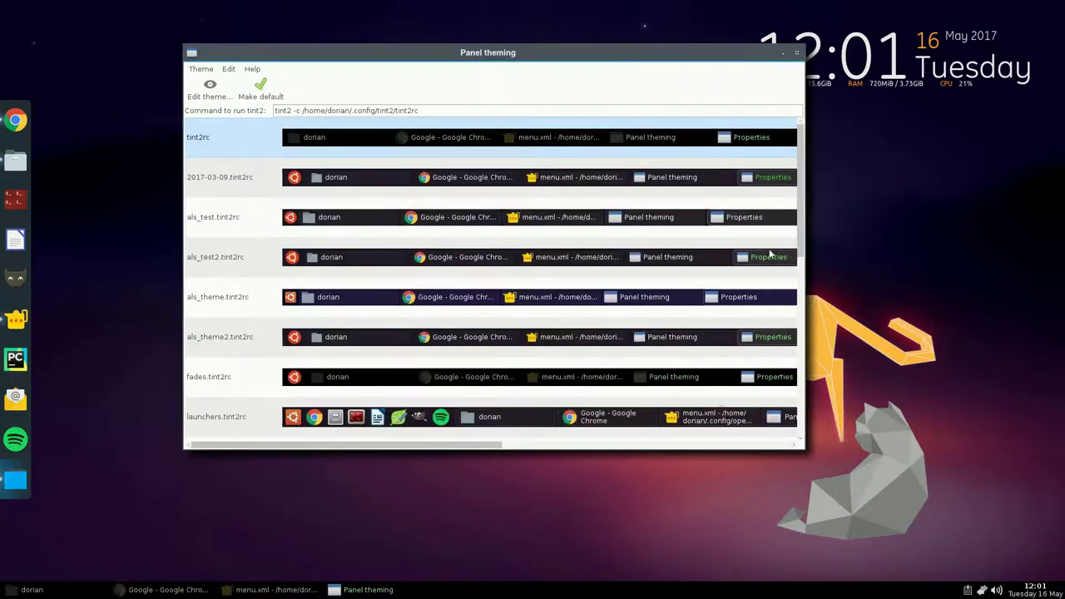
left_click(795, 55)
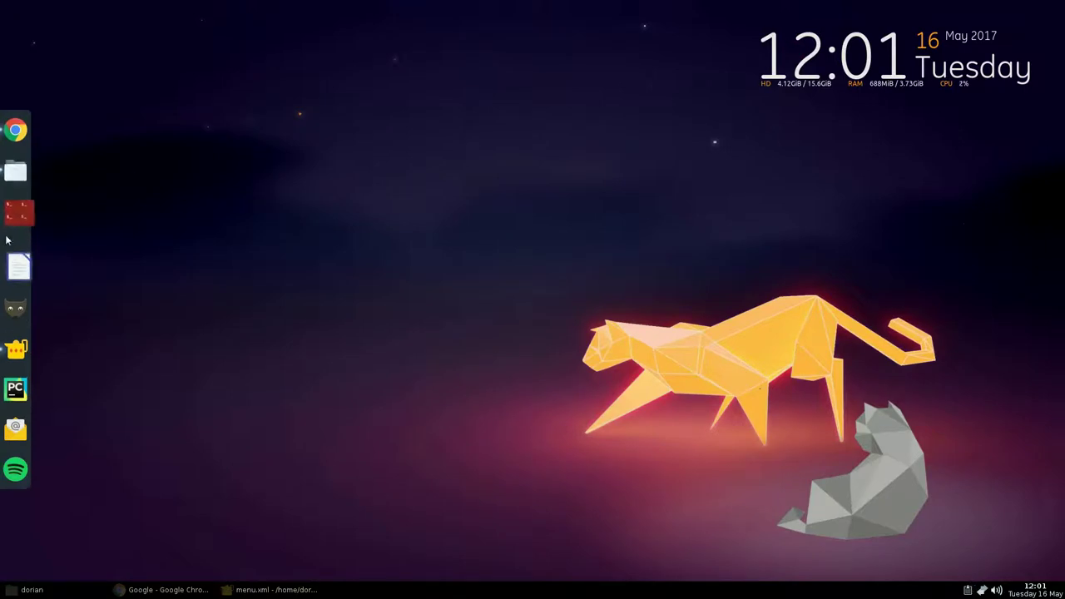
Step: Open the Thunderbird mail client to view it and close its window
right_click(121, 84)
left_click(77, 52)
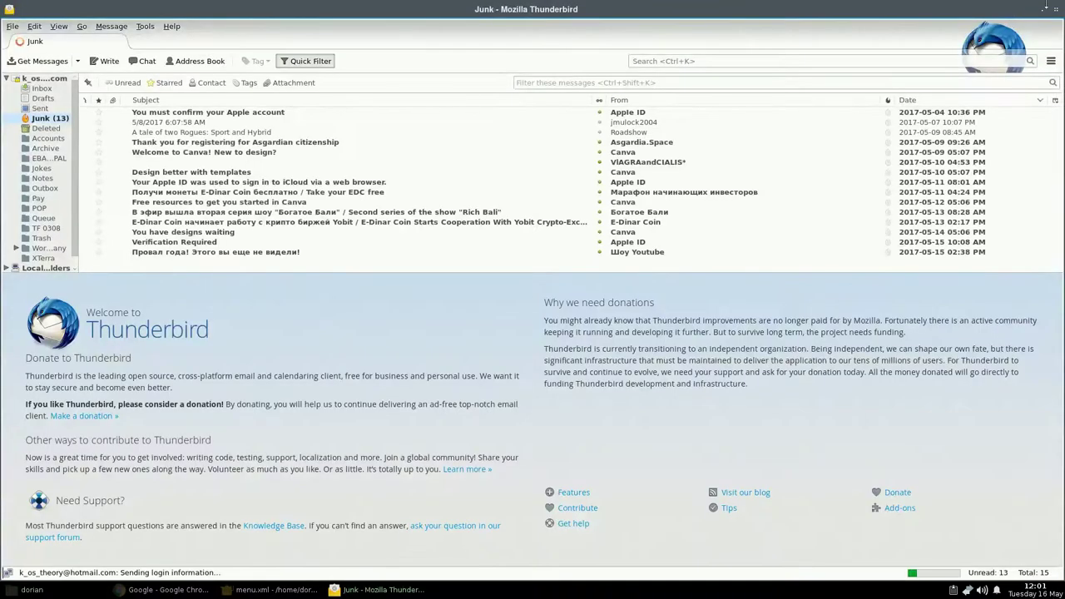
left_click(1058, 10)
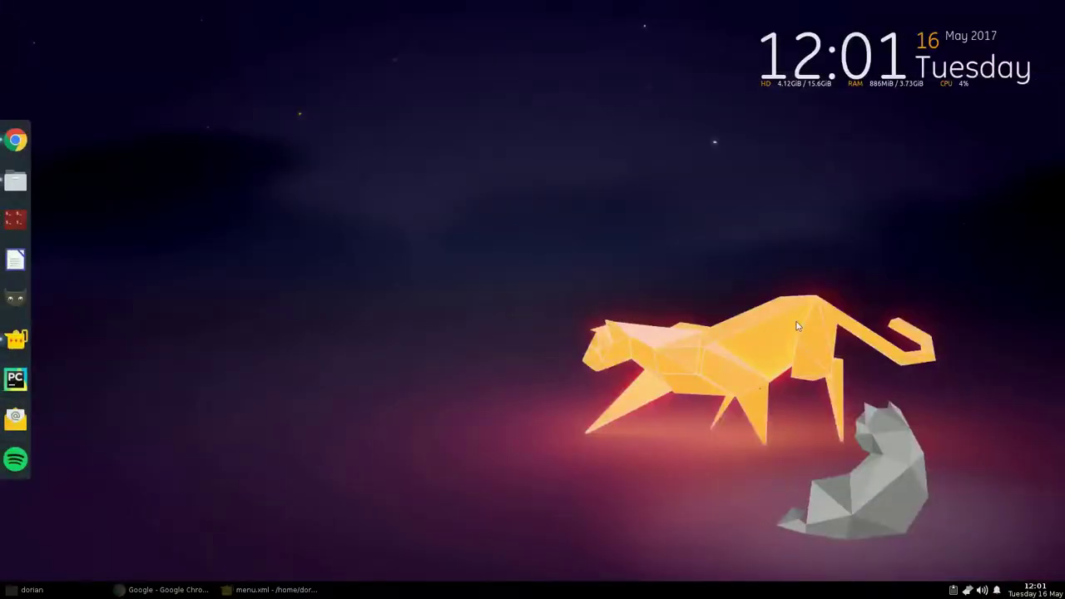
Step: Launch Dropbox from the desktop menu's Internet applications and check its status in the system tray
right_click(103, 143)
mouse_move(133, 144)
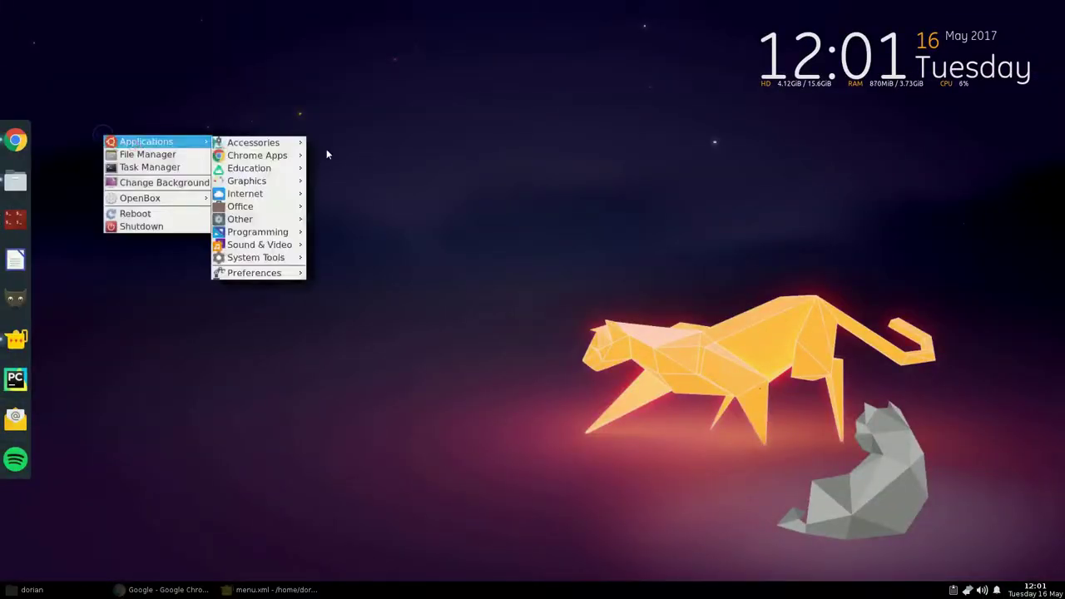
mouse_move(283, 194)
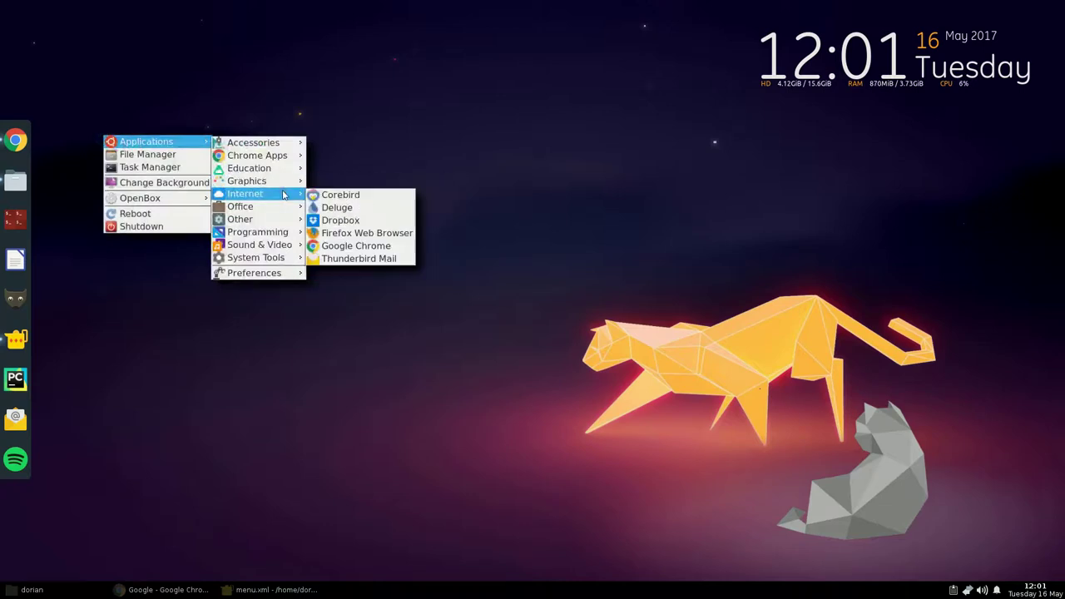
left_click(352, 220)
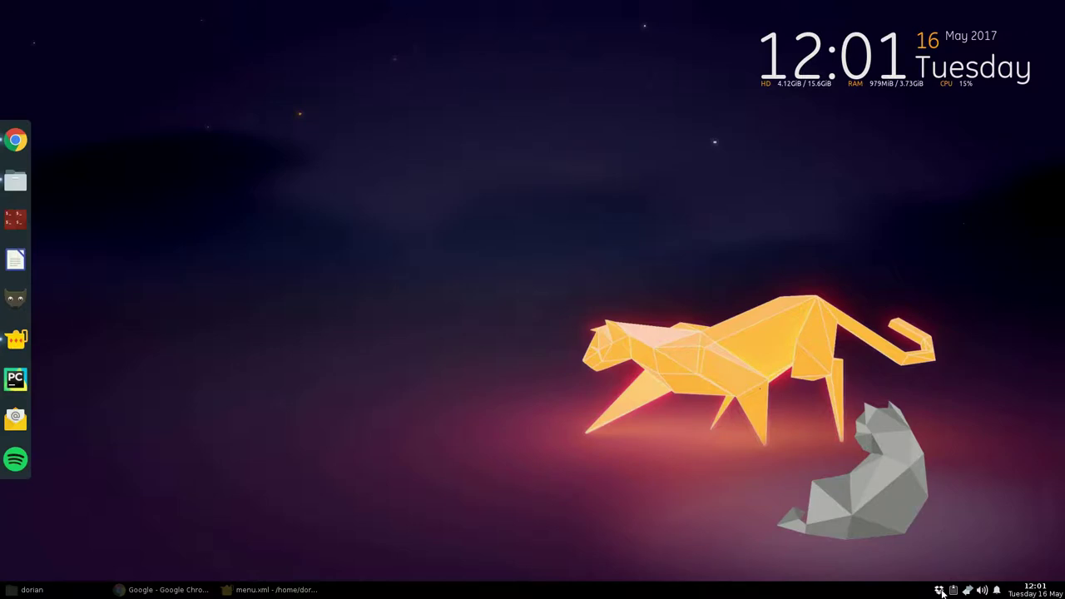
mouse_move(942, 592)
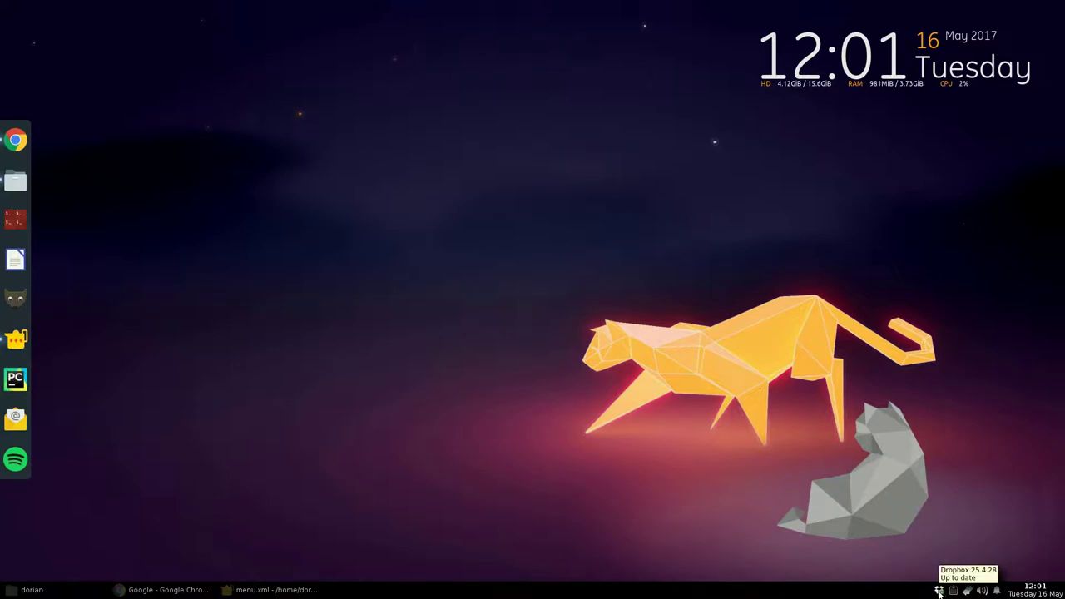
Step: View the Dropbox folder in the file manager, then return to the home folder and hide its hidden files
left_click(15, 181)
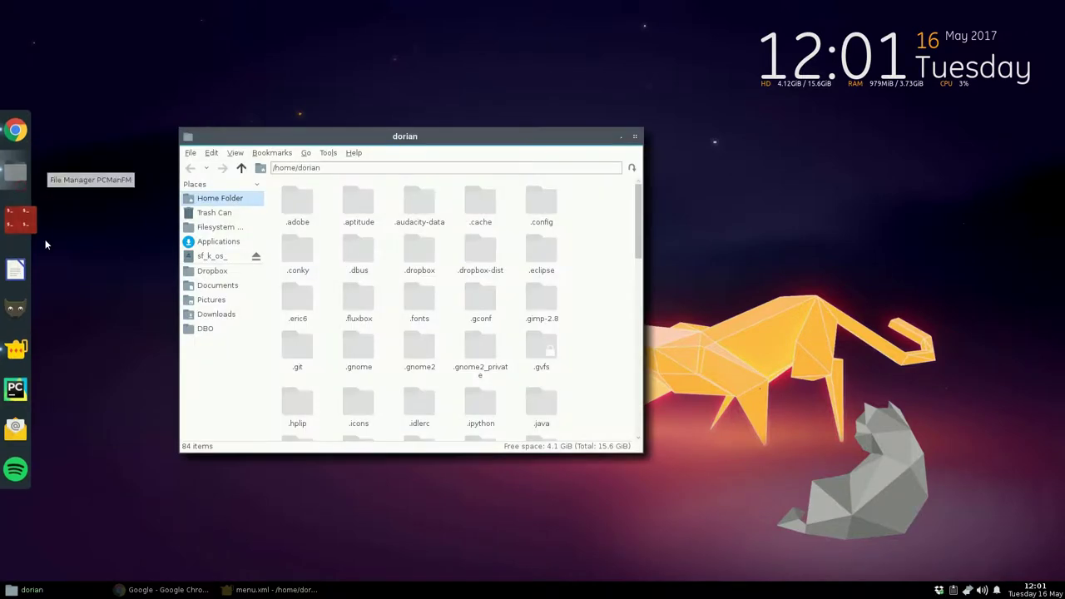
left_click(215, 271)
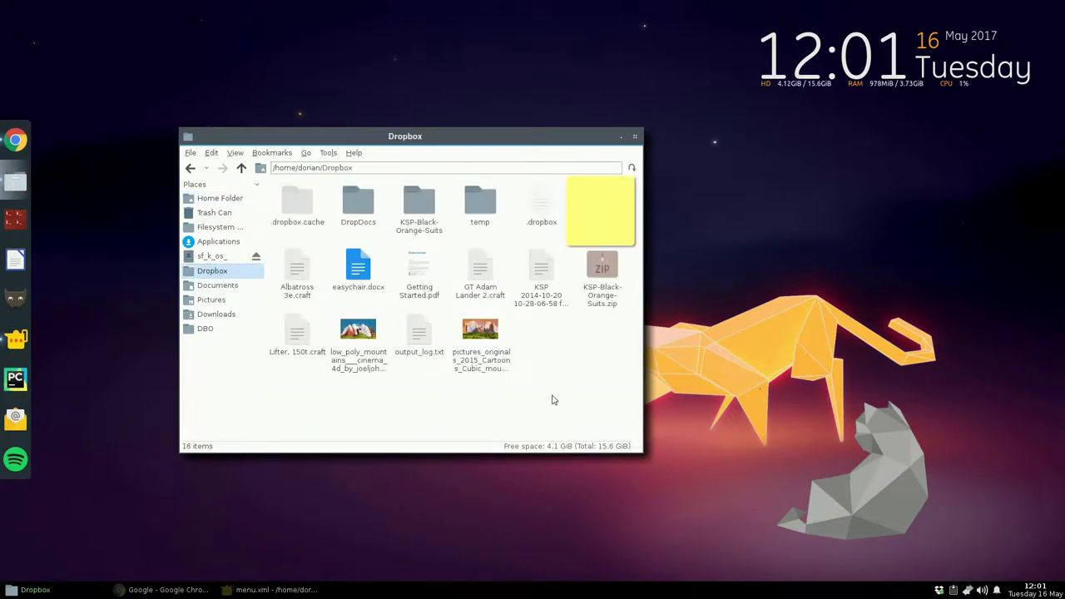
key("alt+Left")
scroll(595, 316, "down", 10)
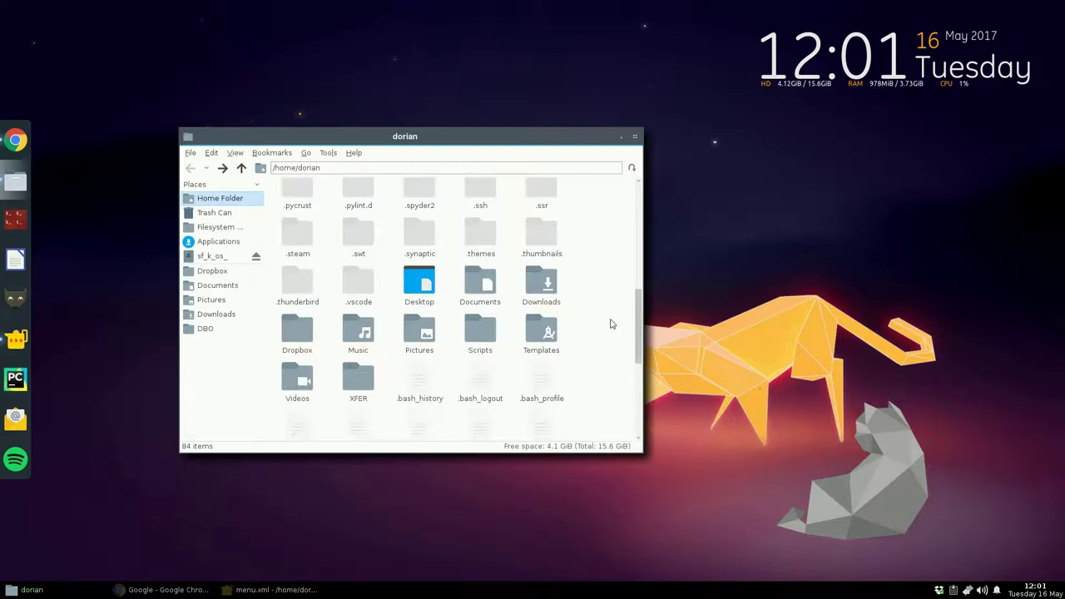
key("ctrl+h")
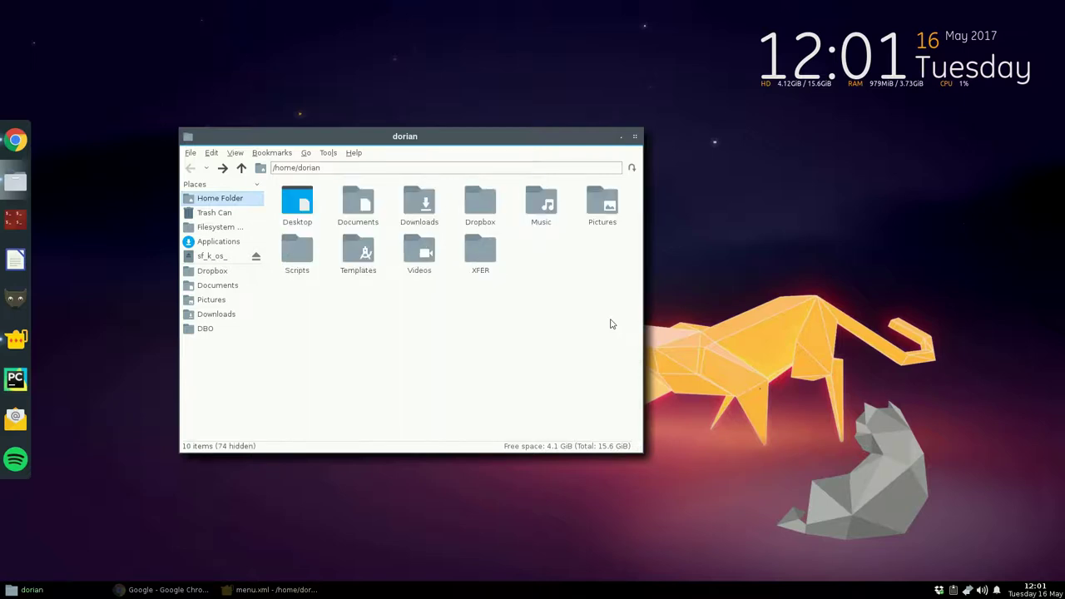
Step: Open easychair.docx from the Documents folder, look through its pages and close the document
left_click(358, 207)
double_click(358, 206)
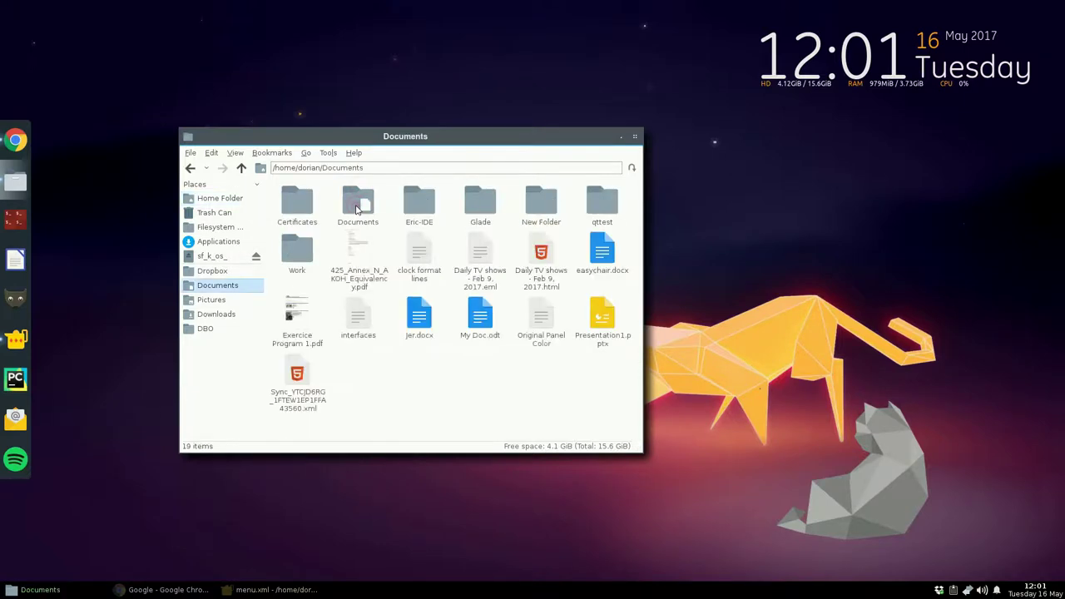
double_click(603, 253)
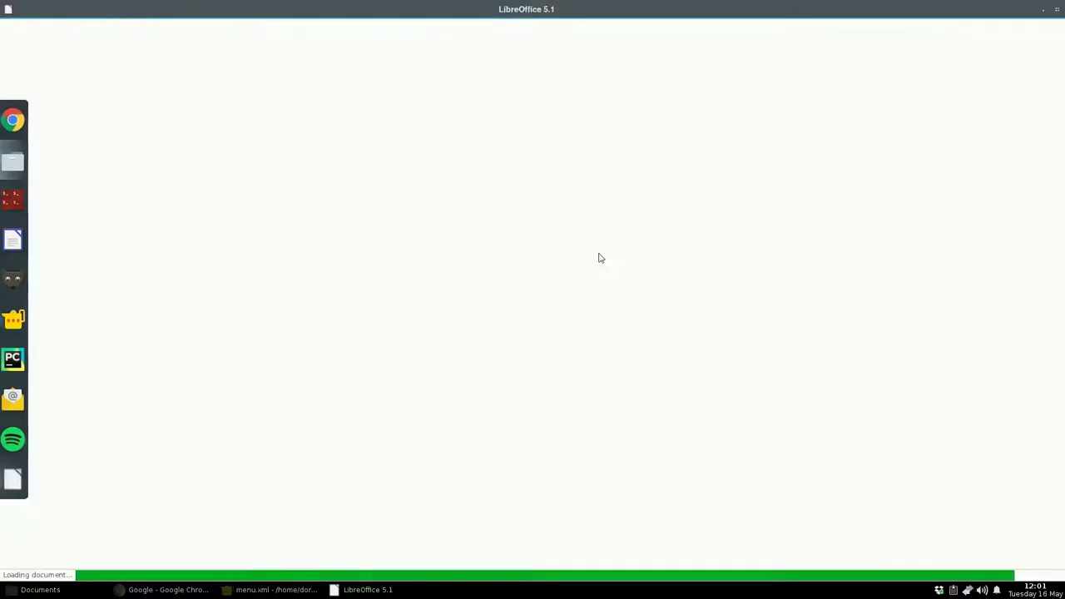
scroll(621, 297, "down", 15)
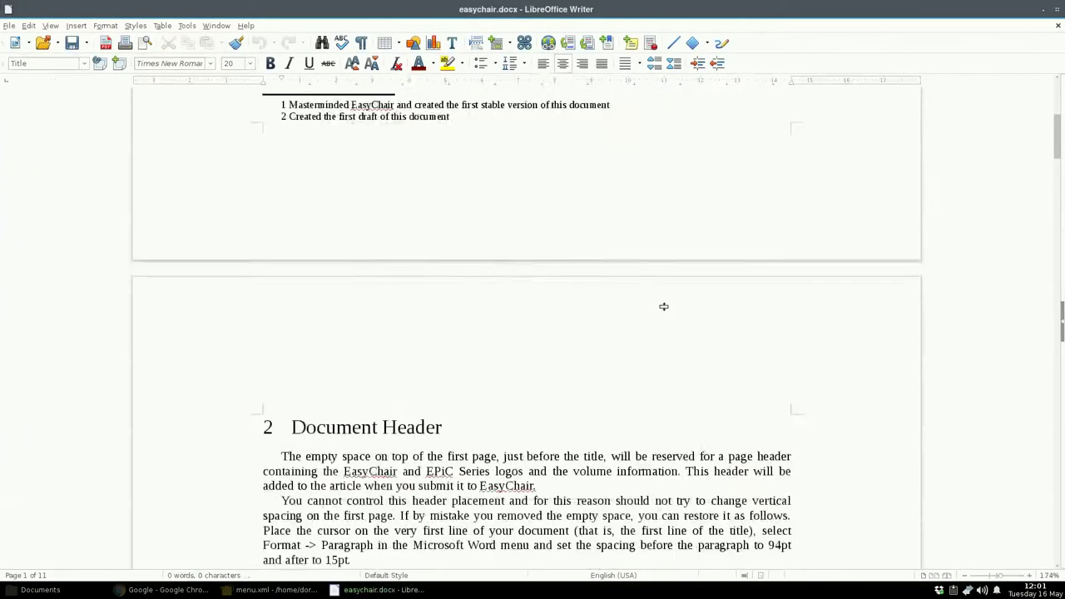
left_click(1058, 11)
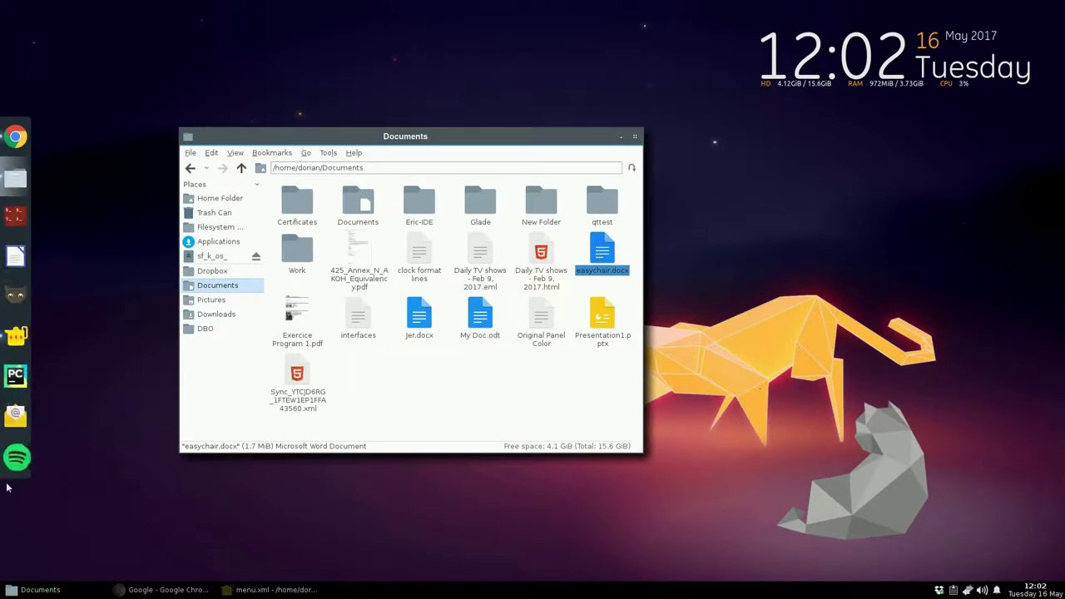
Step: Look through the application categories in the desktop menu and dismiss it
right_click(118, 78)
mouse_move(155, 83)
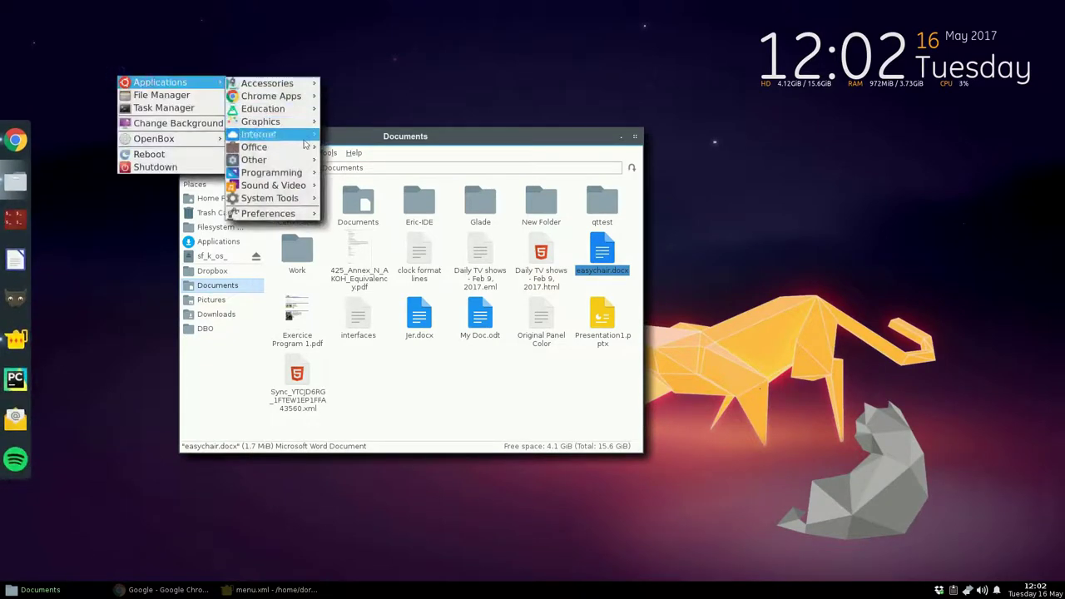
mouse_move(308, 206)
left_click(596, 381)
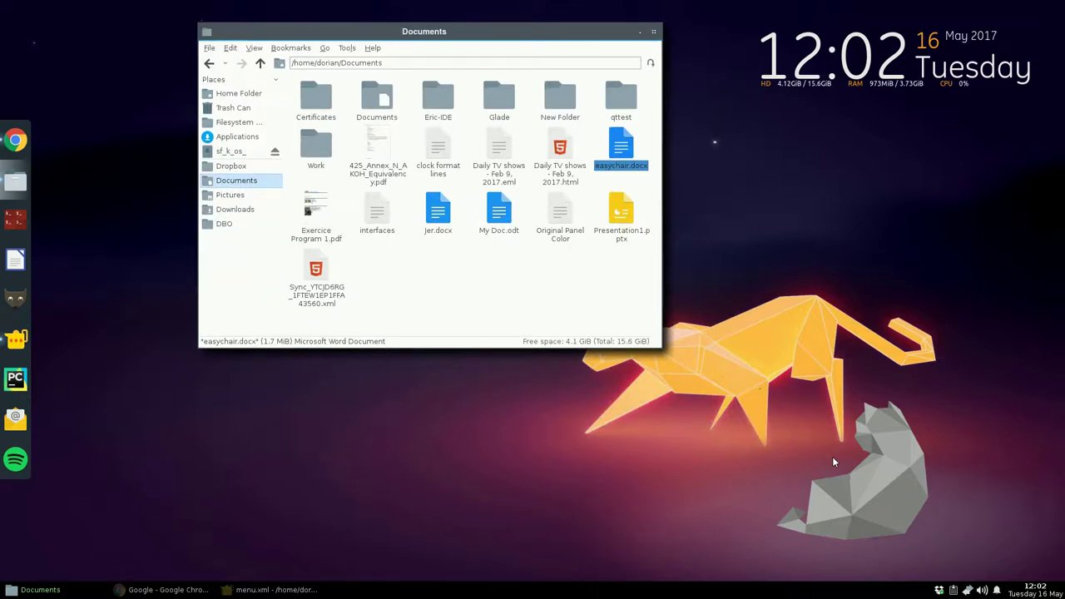
Step: Close the remaining file manager, Google Chrome and Geany windows to clear the desktop
left_click(654, 33)
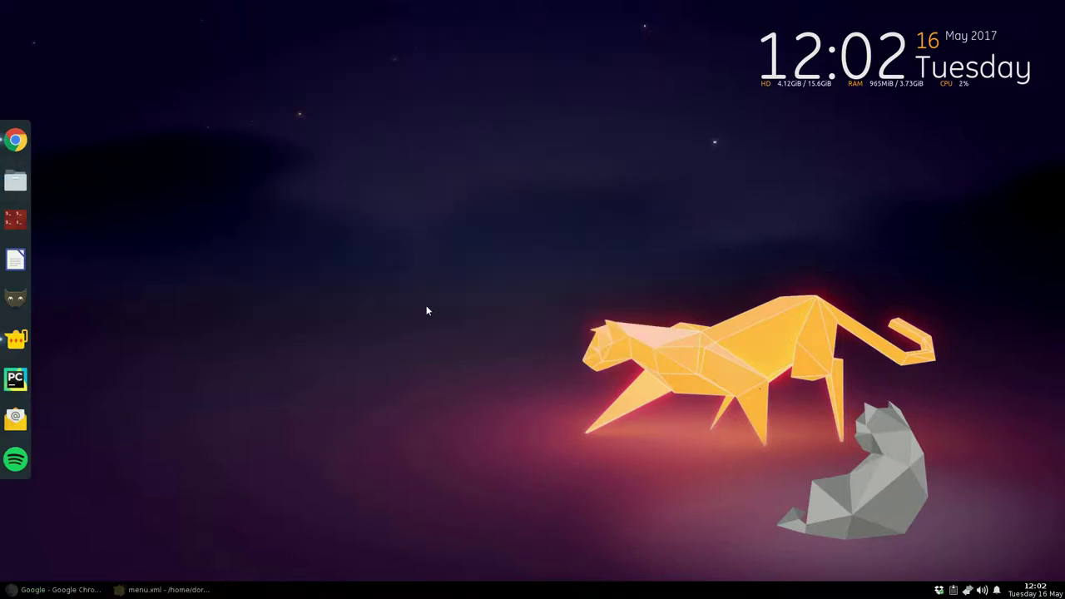
left_click(165, 589)
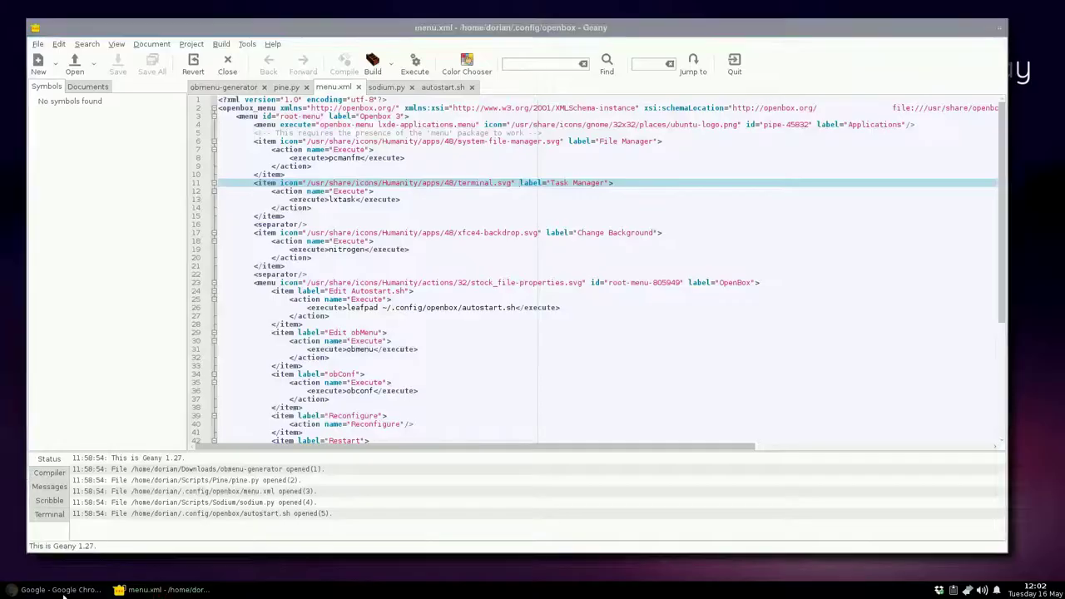
left_click(59, 589)
left_click(1055, 7)
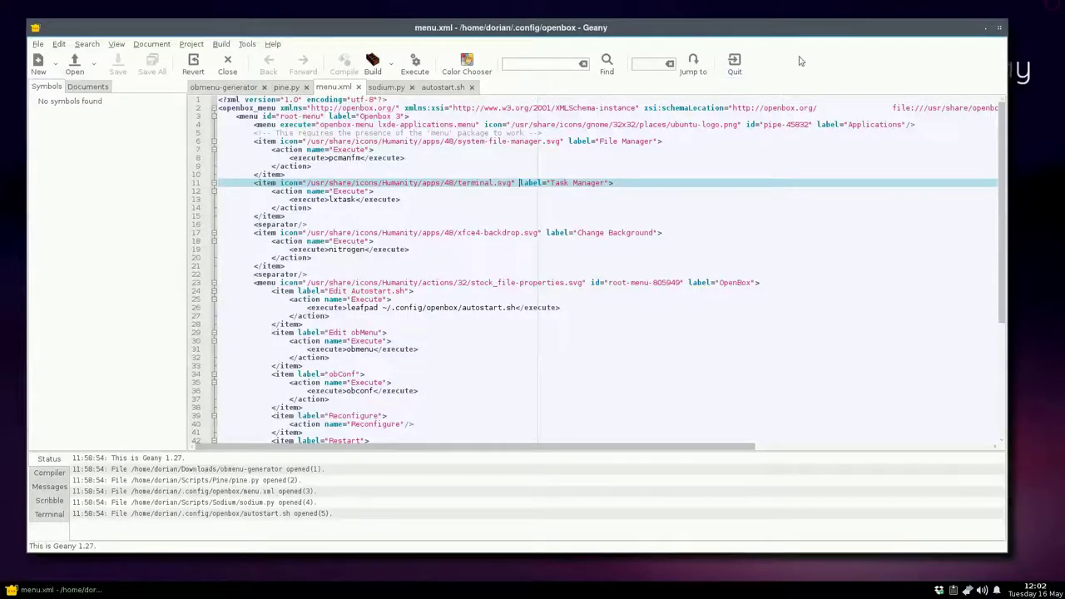
left_click(1002, 28)
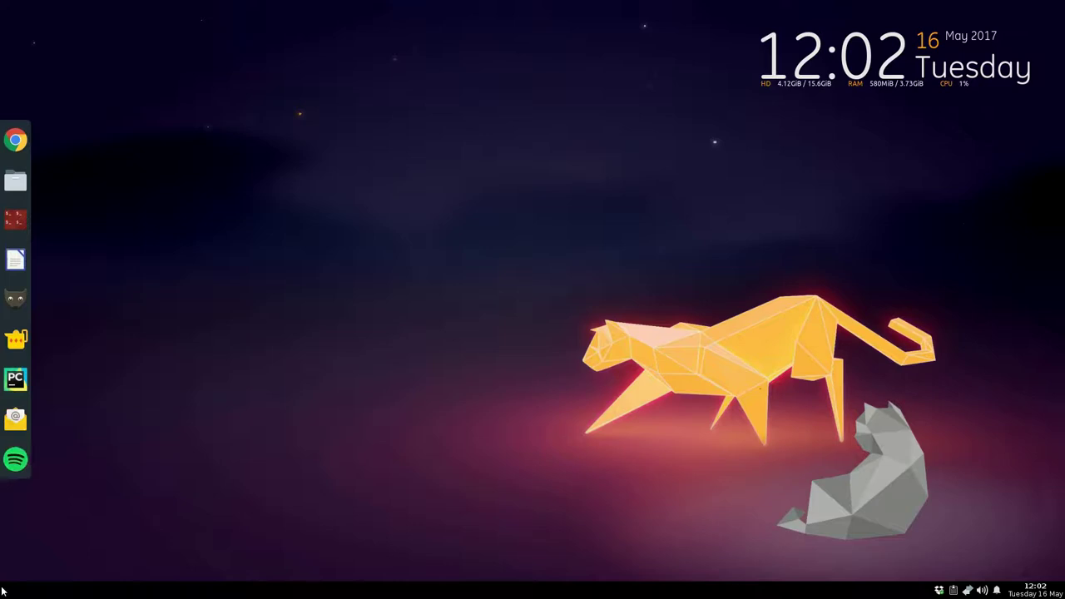
Step: Open Openbox's autostart.sh for editing and shrink its maximised window so the desktop shows around it
right_click(346, 215)
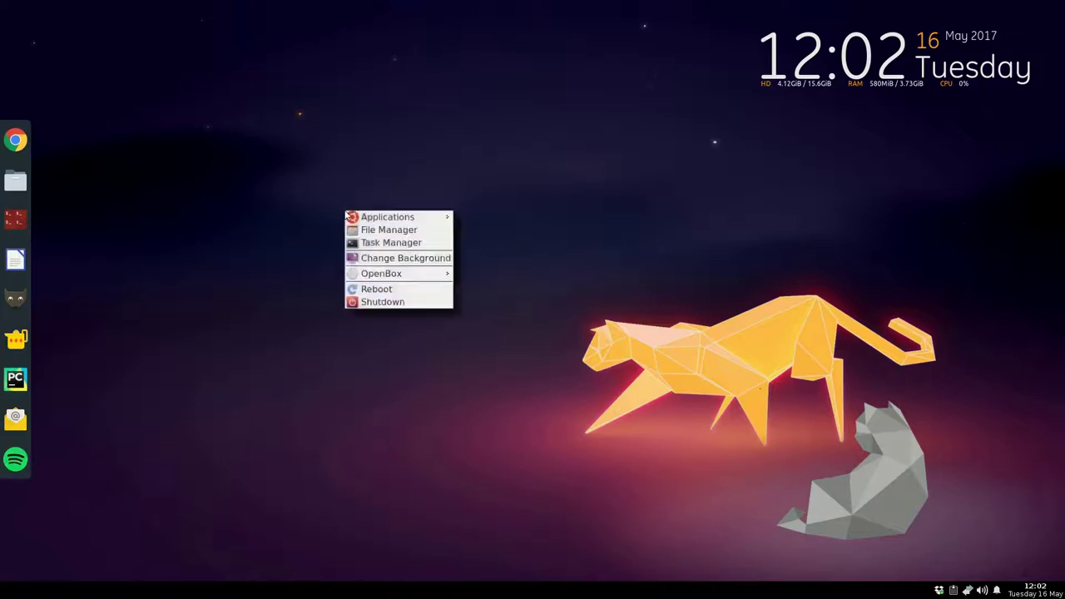
mouse_move(399, 278)
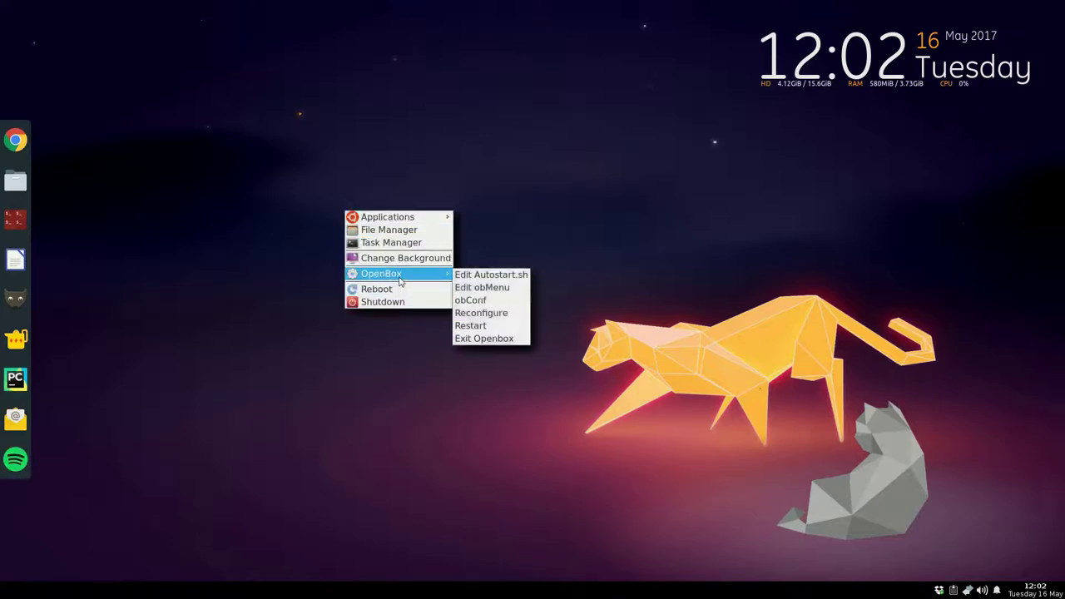
left_click(471, 275)
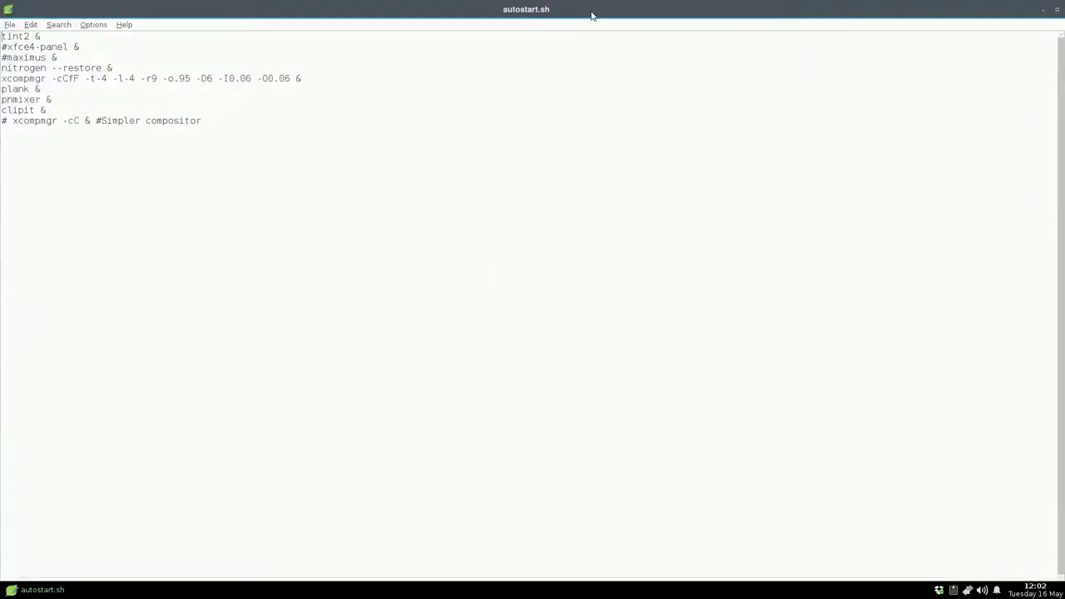
double_click(884, 8)
left_click_drag(1007, 47, 553, 244)
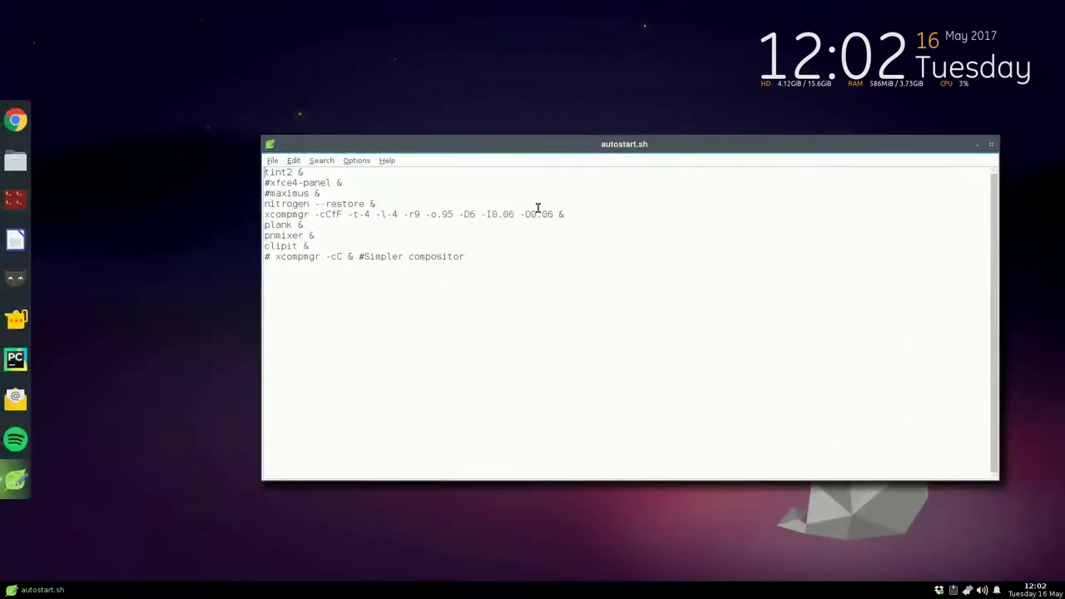
Step: Uncomment the xfce4-panel and maximus lines in autostart.sh
double_click(280, 184)
left_click(269, 183)
key("BackSpace")
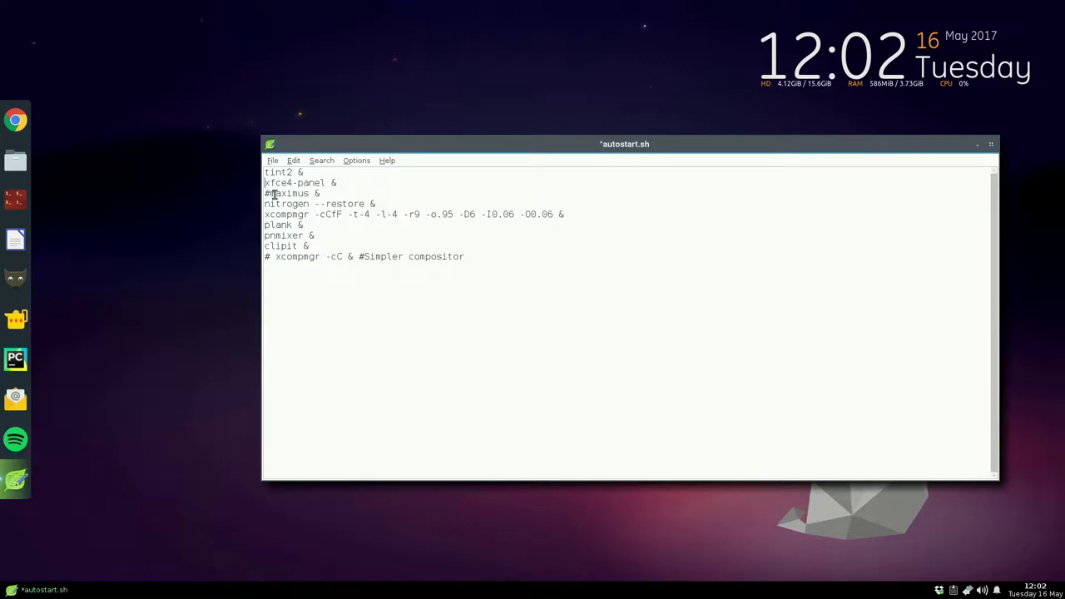
left_click(268, 193)
key("BackSpace")
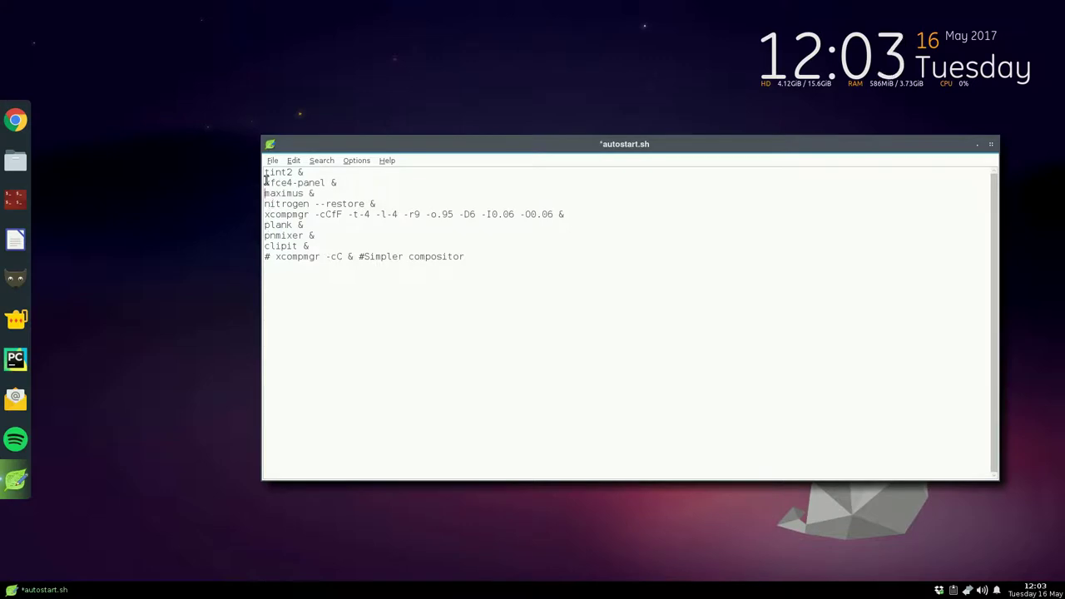
Step: Comment out the tint2 line in autostart.sh and close the file, saving the changes
left_click(267, 173)
type("#")
left_click(992, 146)
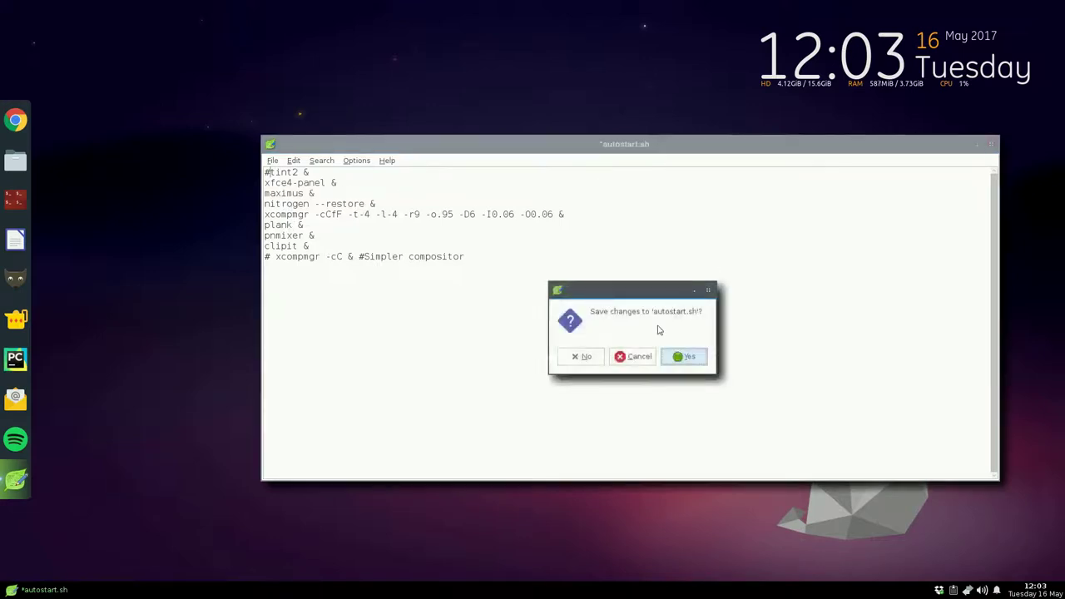
left_click(679, 357)
Step: Open Customize Look and Feel, apply the Numix widget theme and close the dialog
right_click(318, 132)
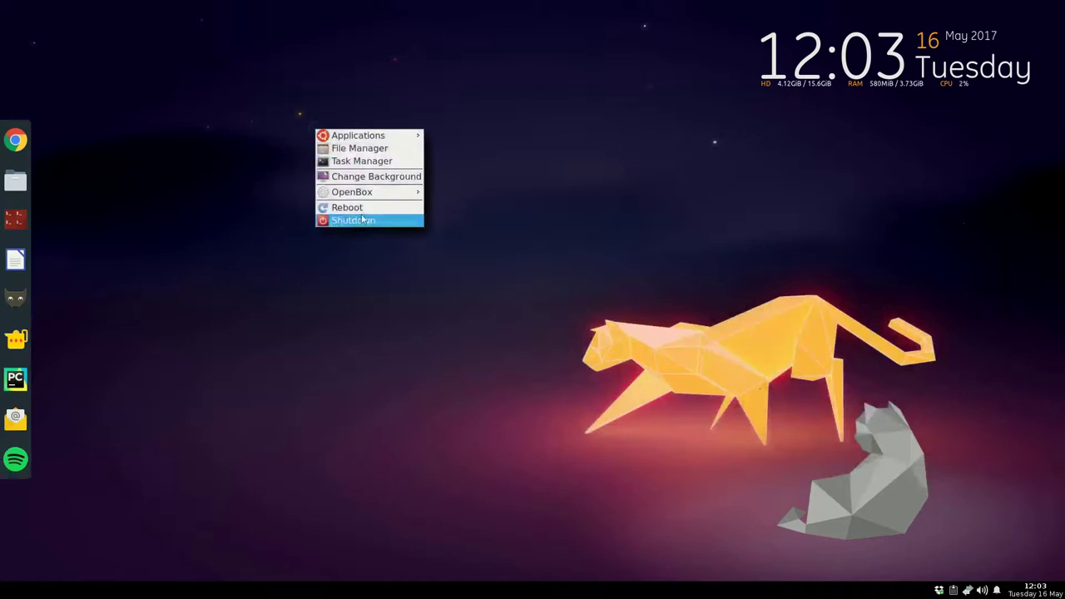
mouse_move(373, 198)
mouse_move(376, 136)
mouse_move(487, 267)
left_click(542, 282)
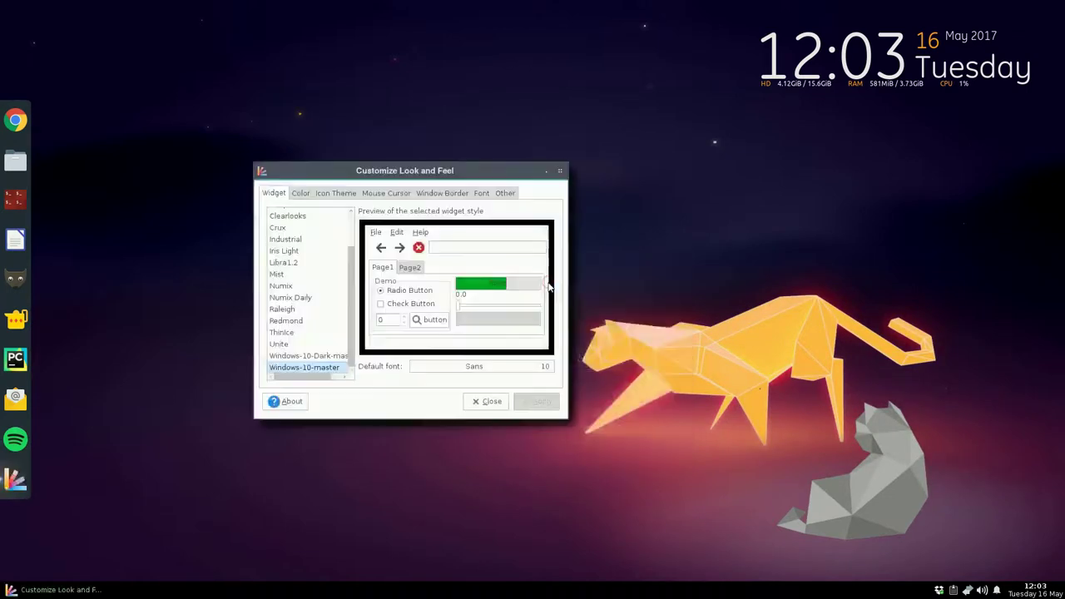
left_click(293, 287)
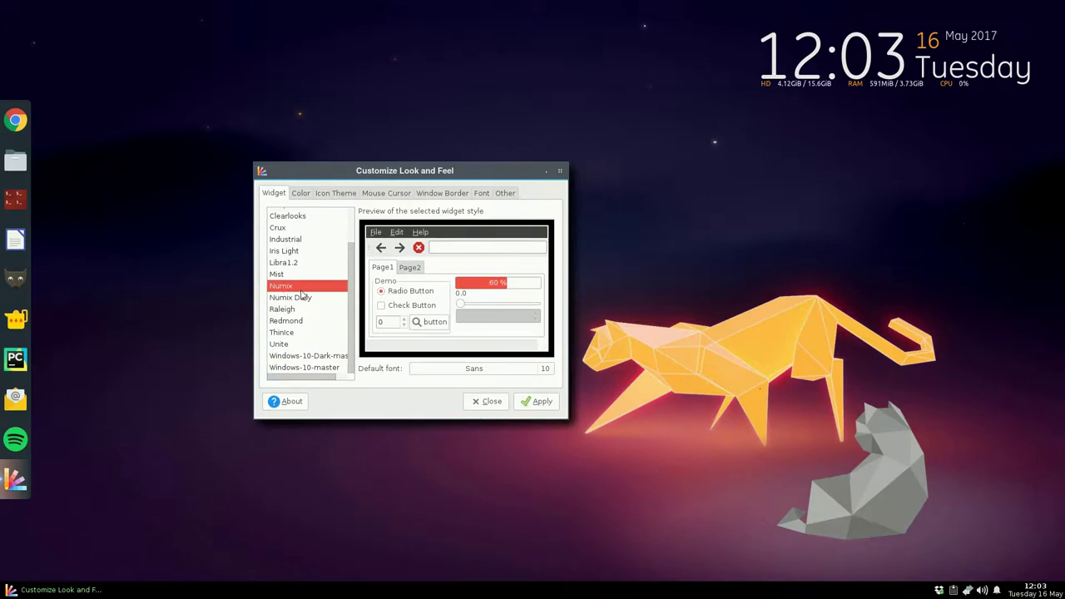
left_click(536, 401)
left_click(487, 401)
Step: Open the file manager to check how its menus look with the applied widget theme, and close it
right_click(405, 195)
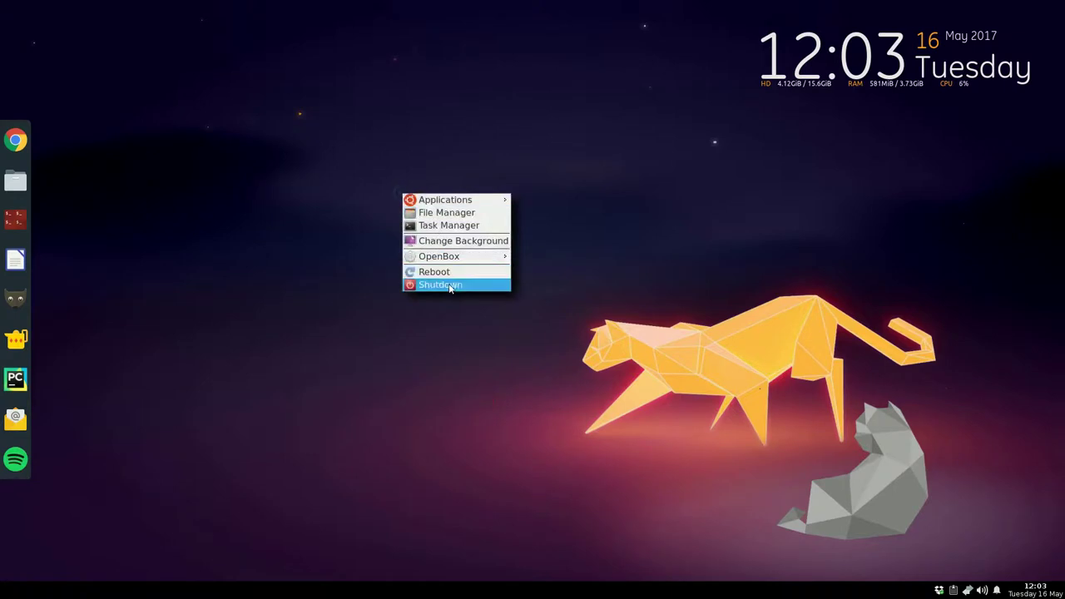
left_click(835, 291)
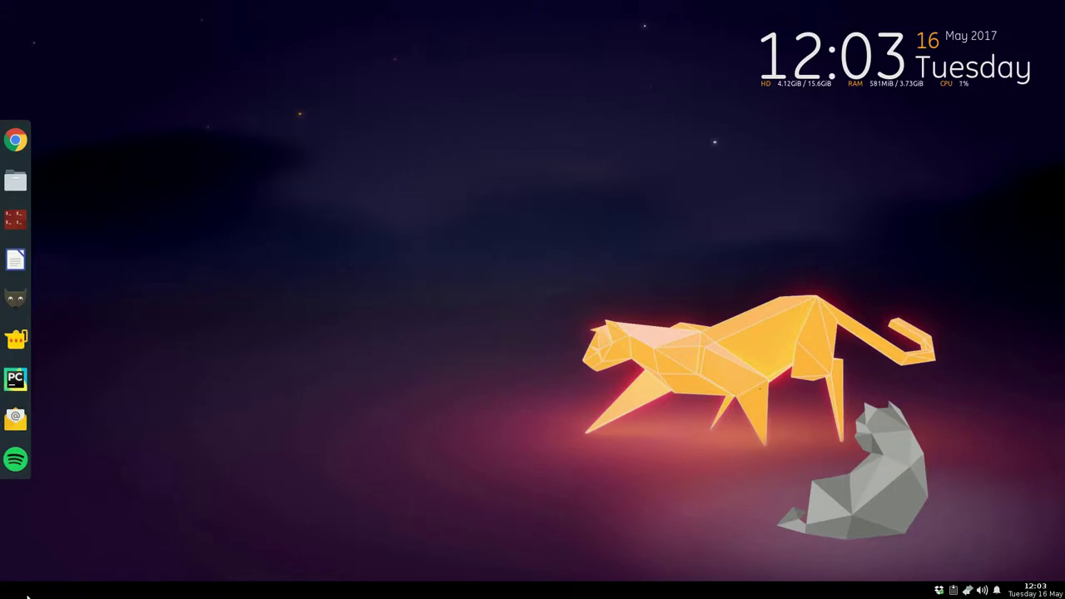
left_click(15, 180)
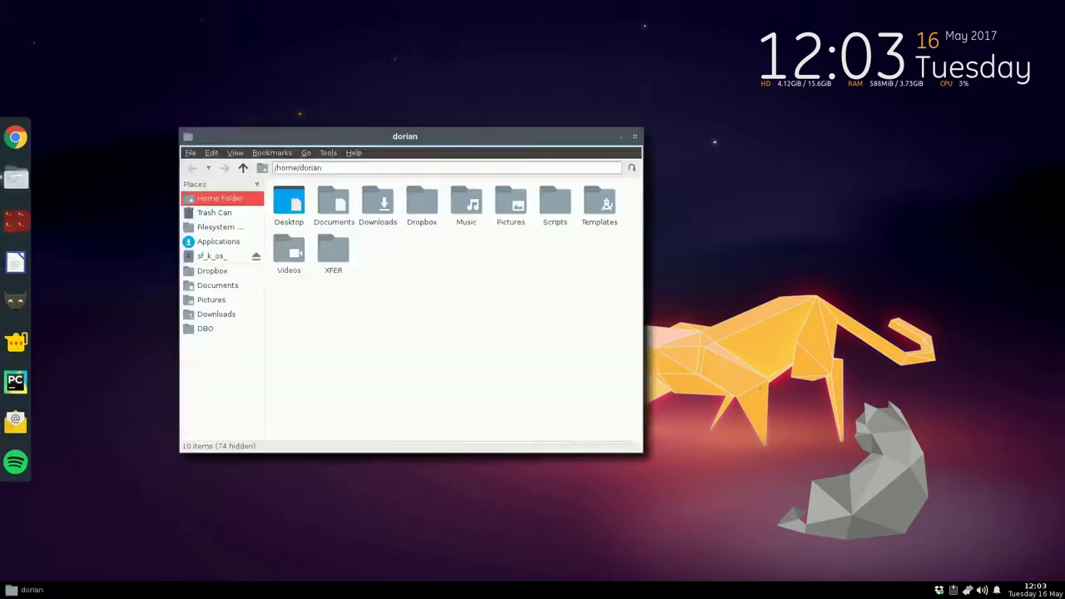
left_click(328, 153)
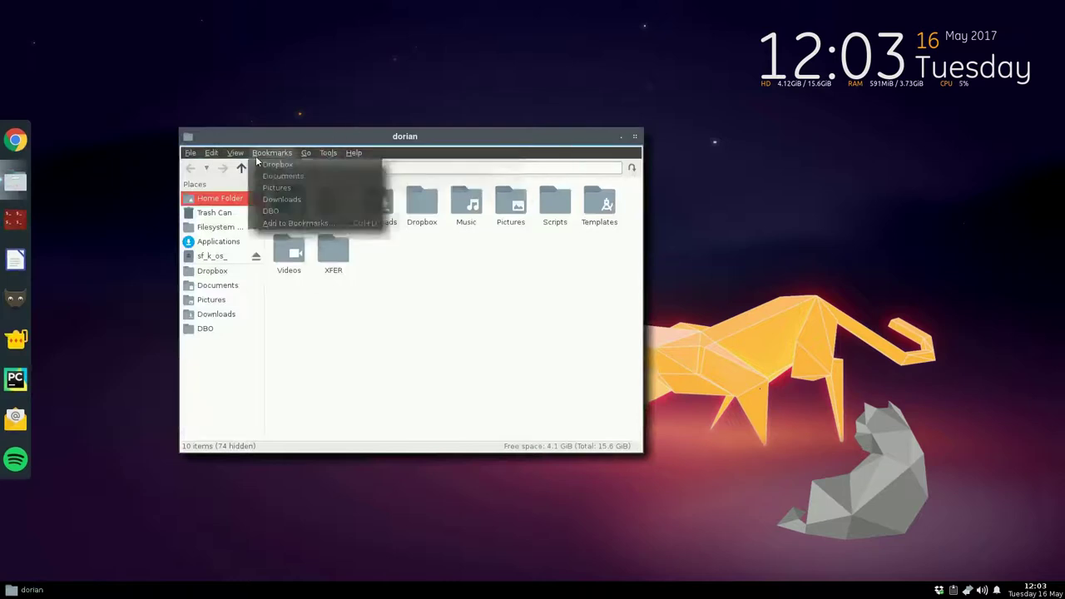
left_click(635, 136)
Step: Shut down the guest system and start the Ubuntu mini virtual machine again in VirtualBox
right_click(458, 143)
left_click(503, 235)
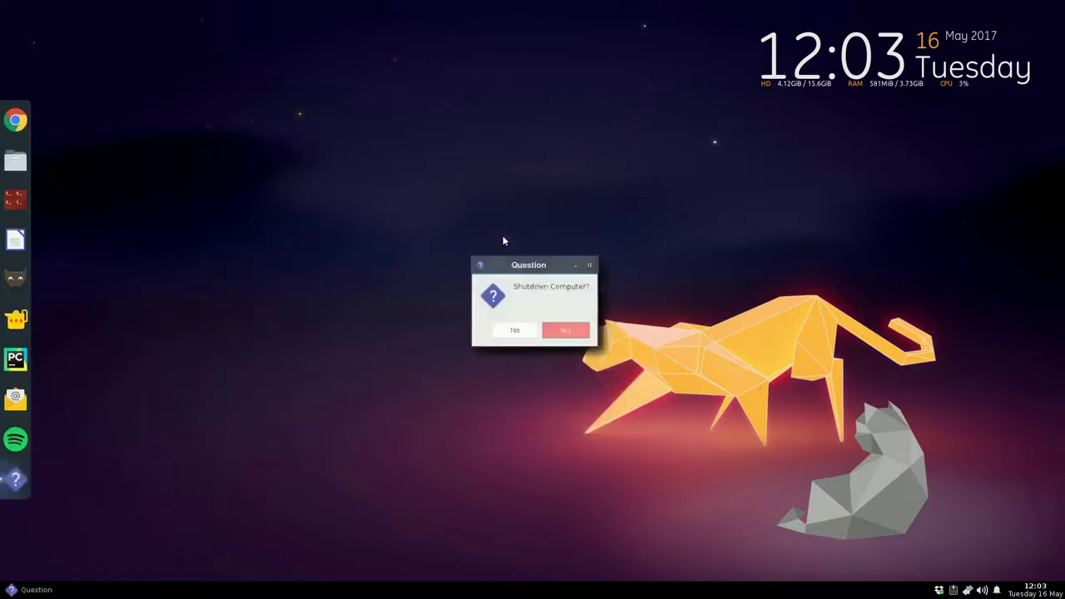
left_click(562, 335)
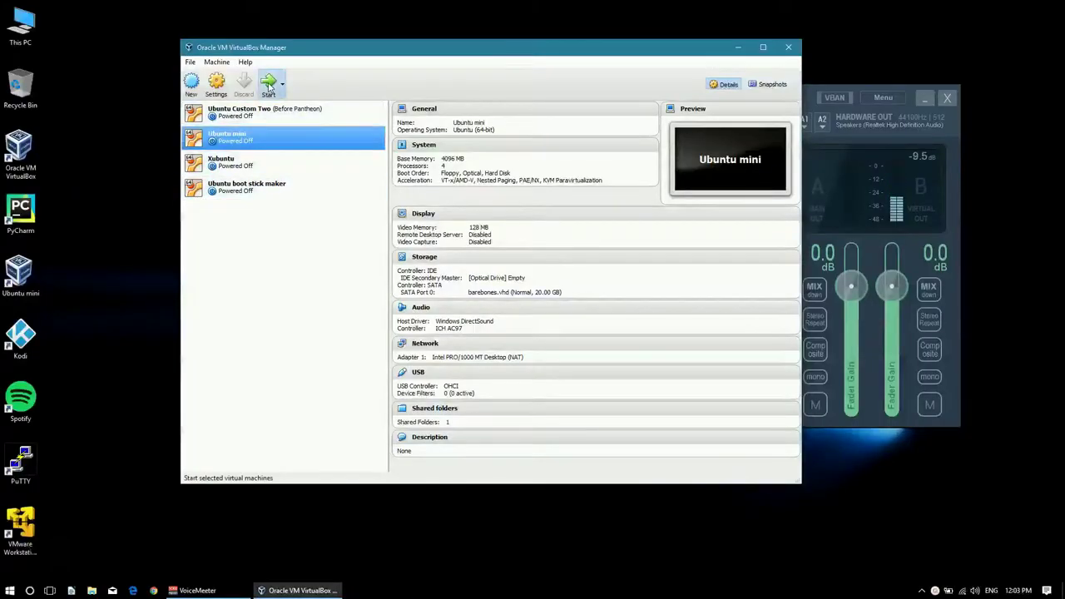
left_click(269, 84)
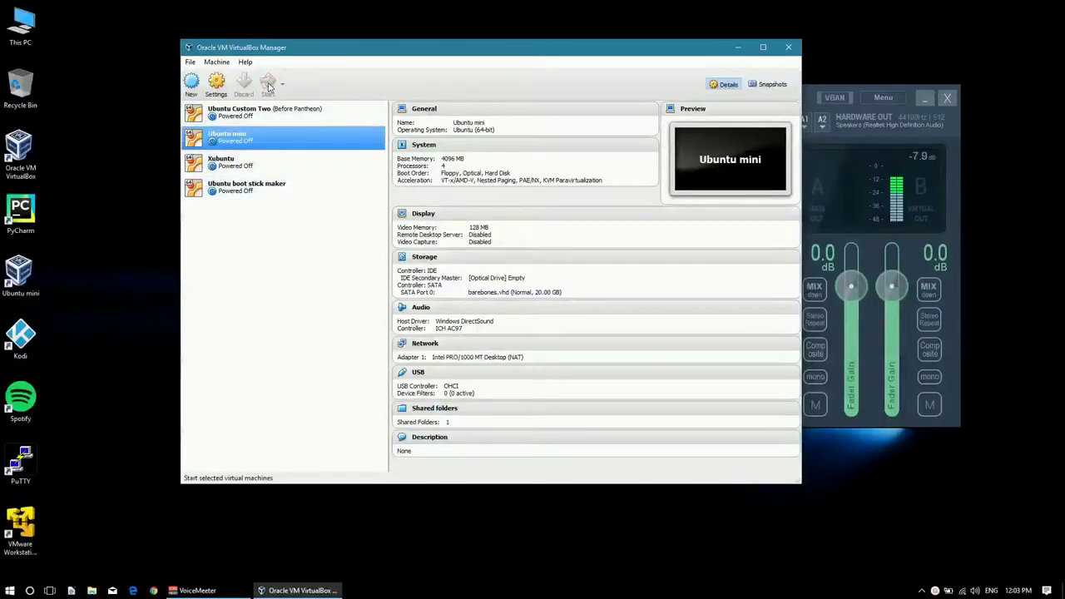
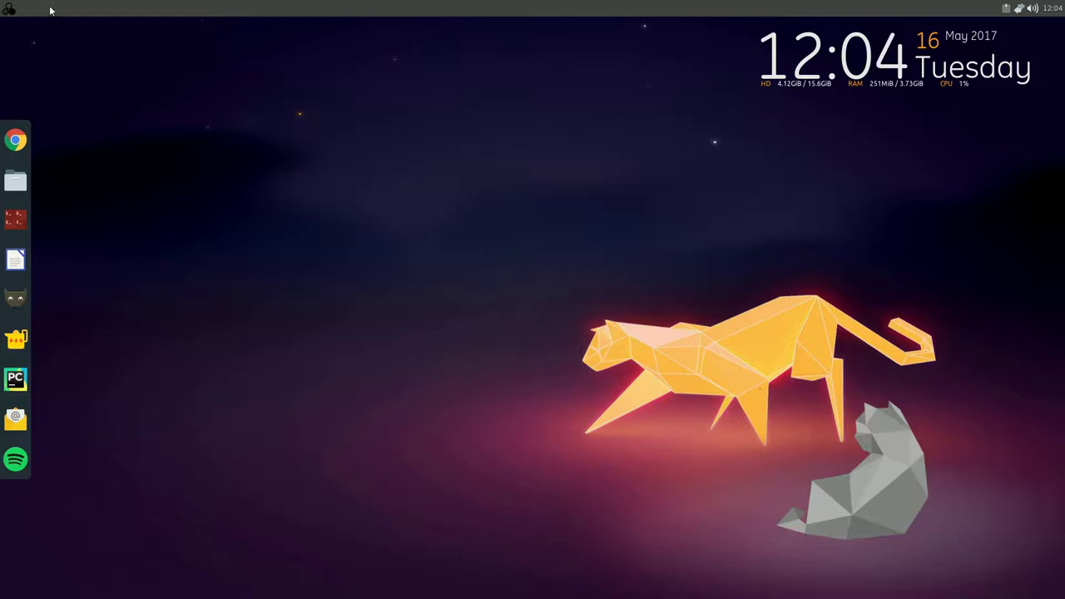
Step: Look through the application categories in the Xfce panel's applications menu and dismiss it
left_click(9, 11)
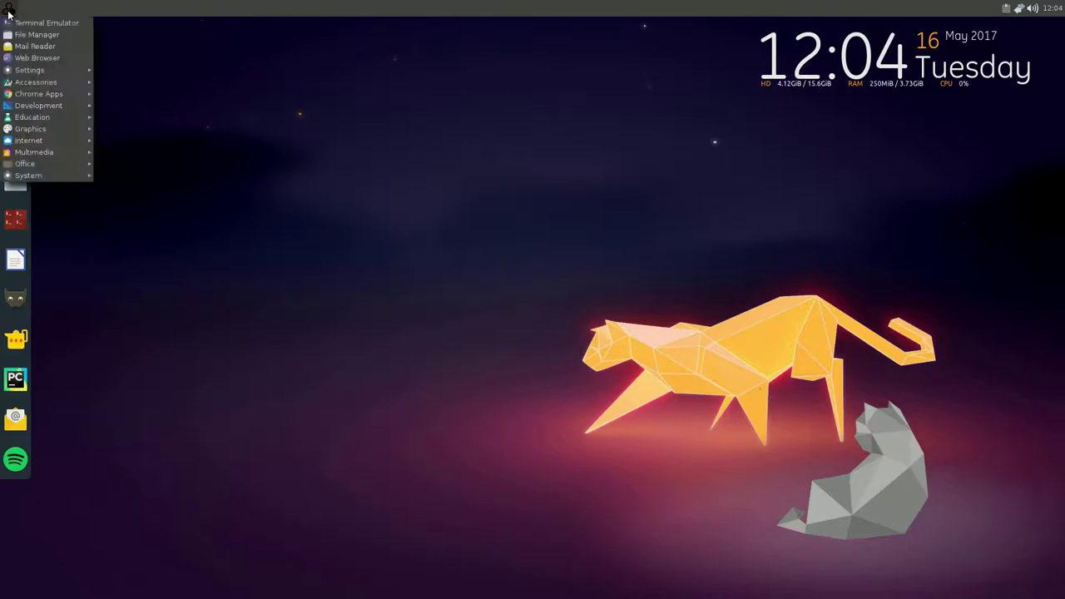
mouse_move(51, 85)
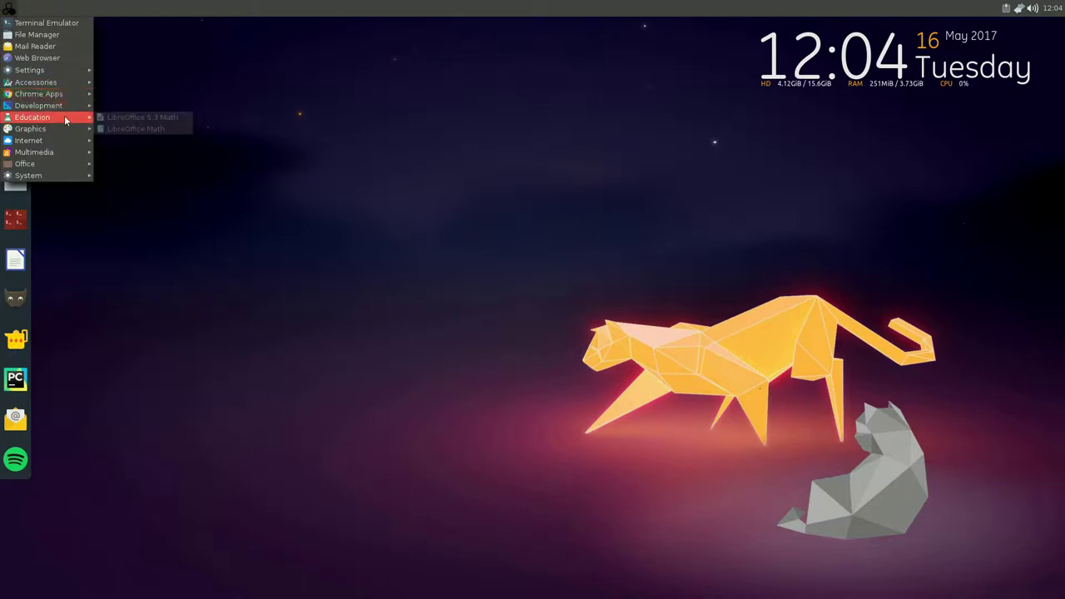
left_click(80, 351)
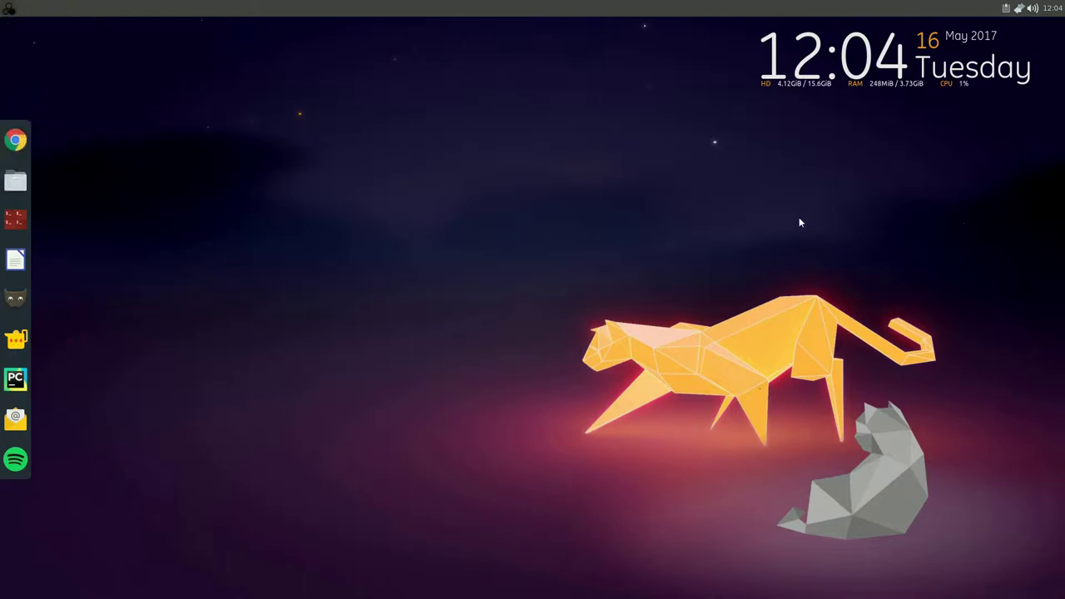
Step: Review the panel's preferences and item list, including TopMenu and Window Header - Buttons, and close the dialog
right_click(526, 11)
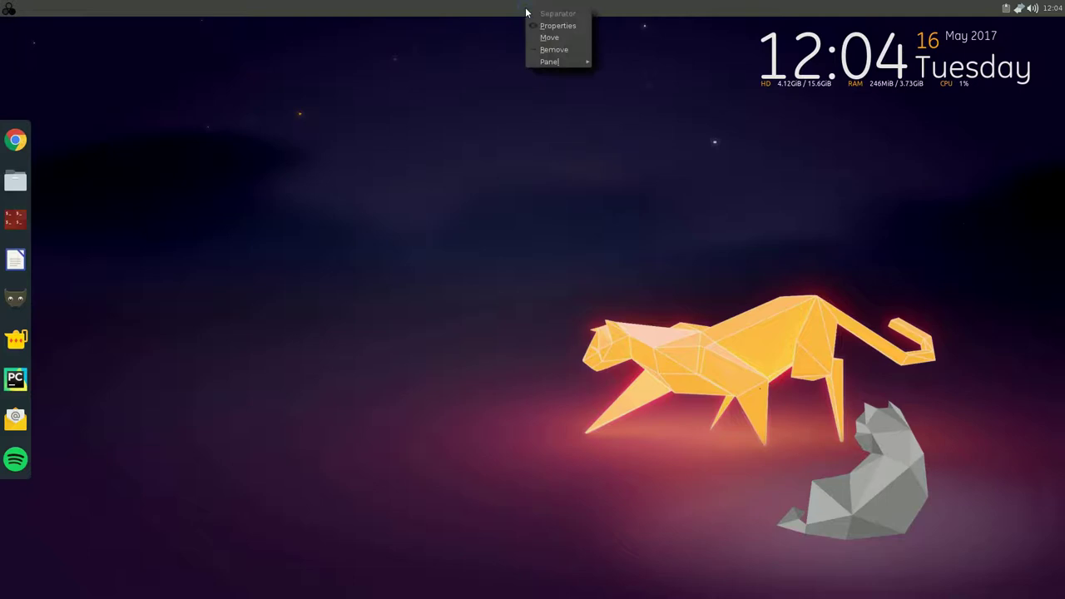
mouse_move(571, 61)
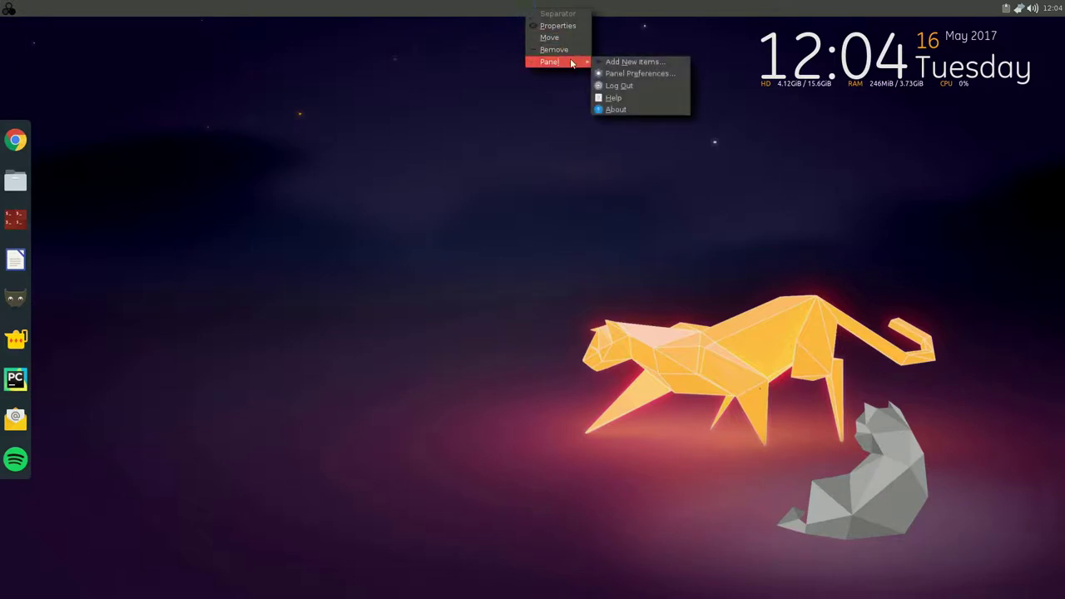
left_click(629, 74)
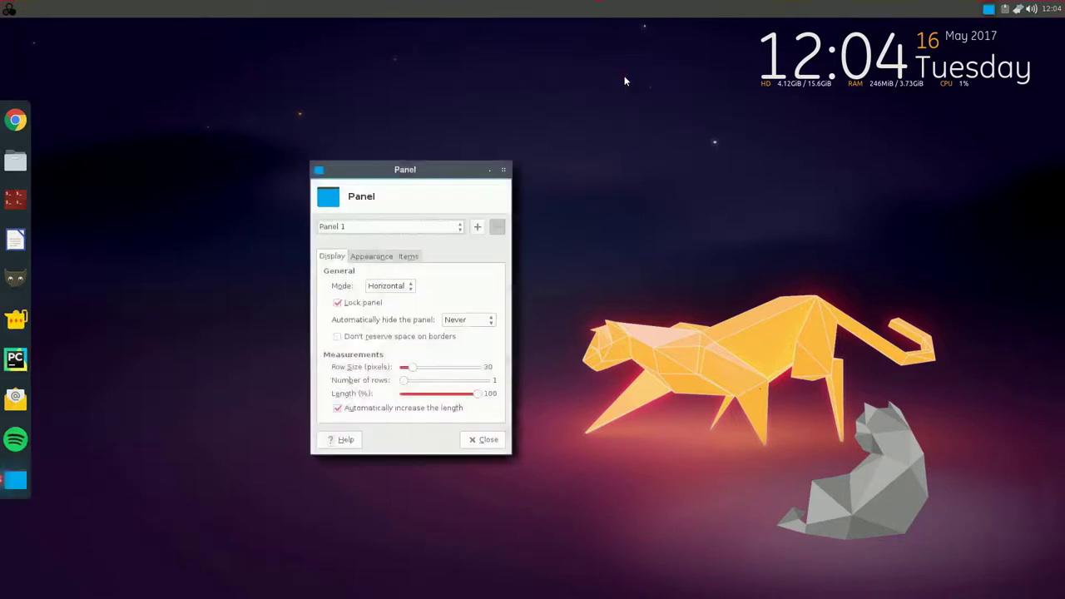
left_click(408, 257)
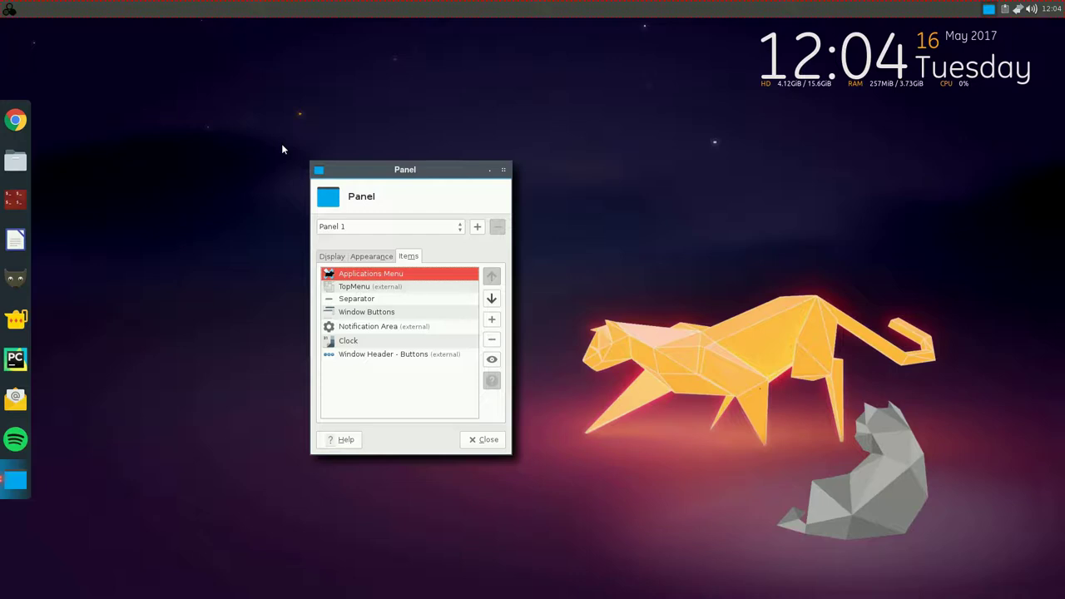
left_click(355, 288)
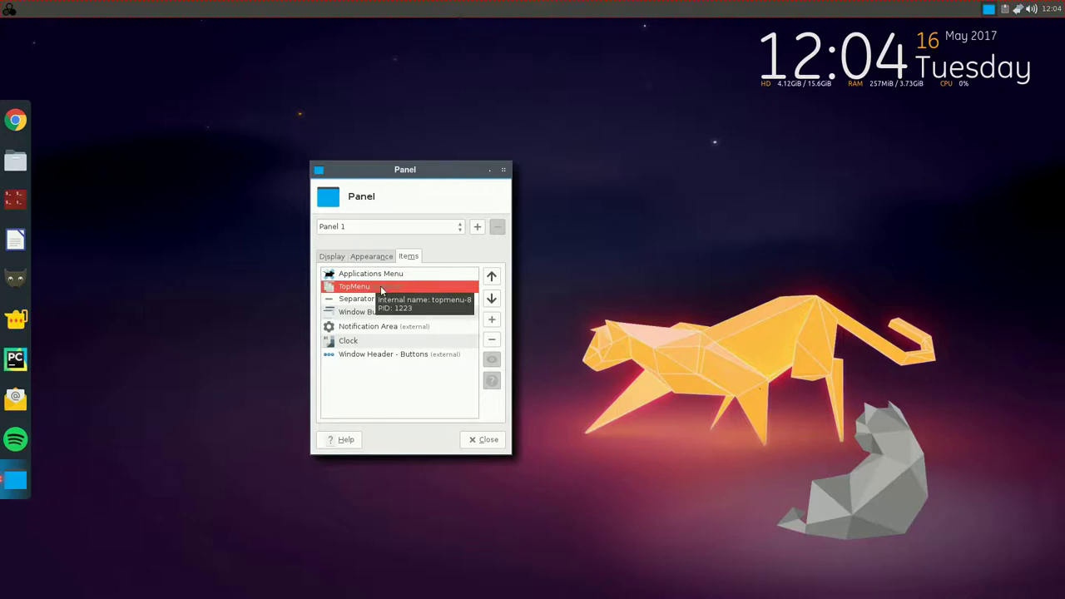
left_click(342, 357)
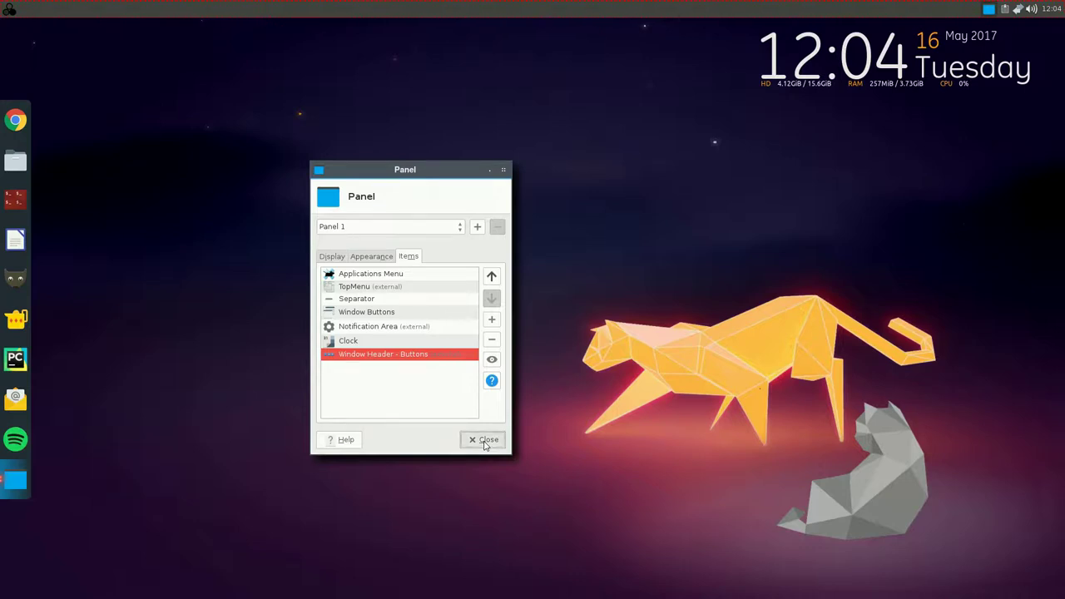
left_click(485, 441)
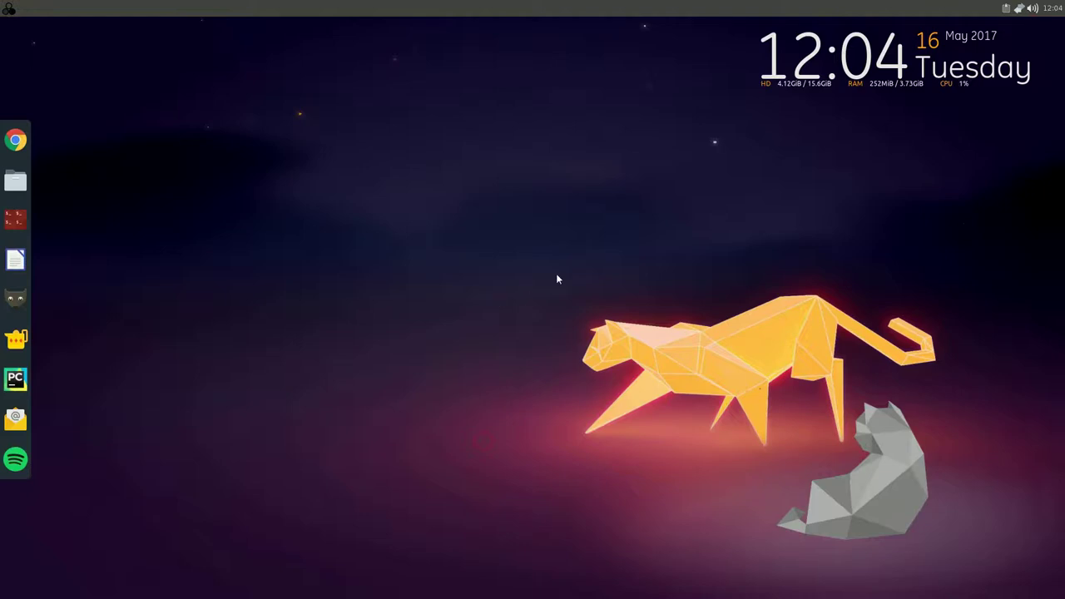
Step: Open the file manager, move its window towards the middle and look through its menus in the desktop panel
left_click(17, 186)
left_click_drag(288, 152, 437, 194)
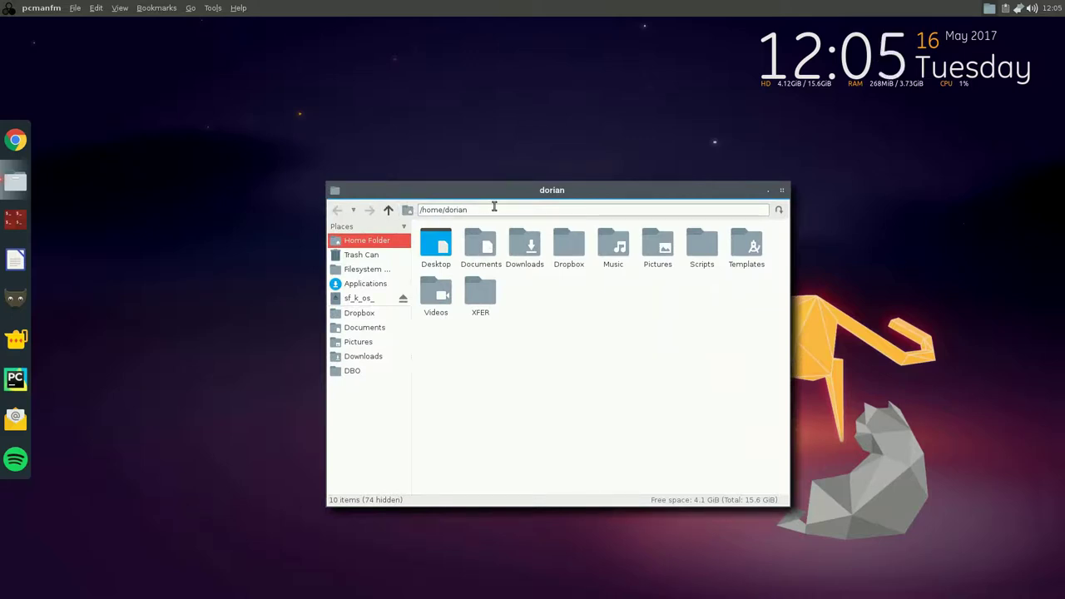
left_click(97, 8)
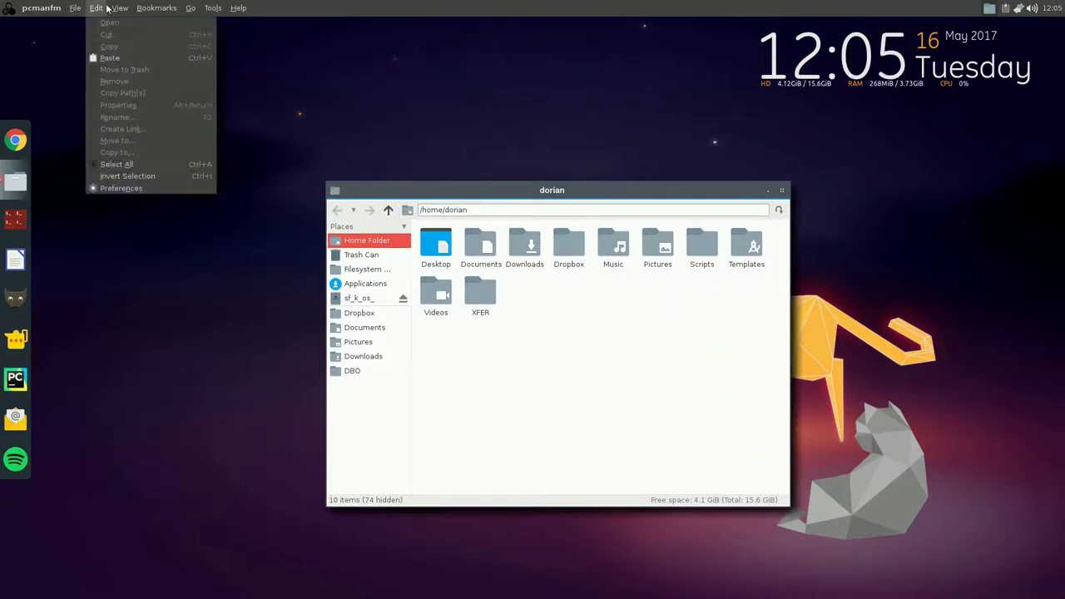
mouse_move(167, 8)
mouse_move(211, 10)
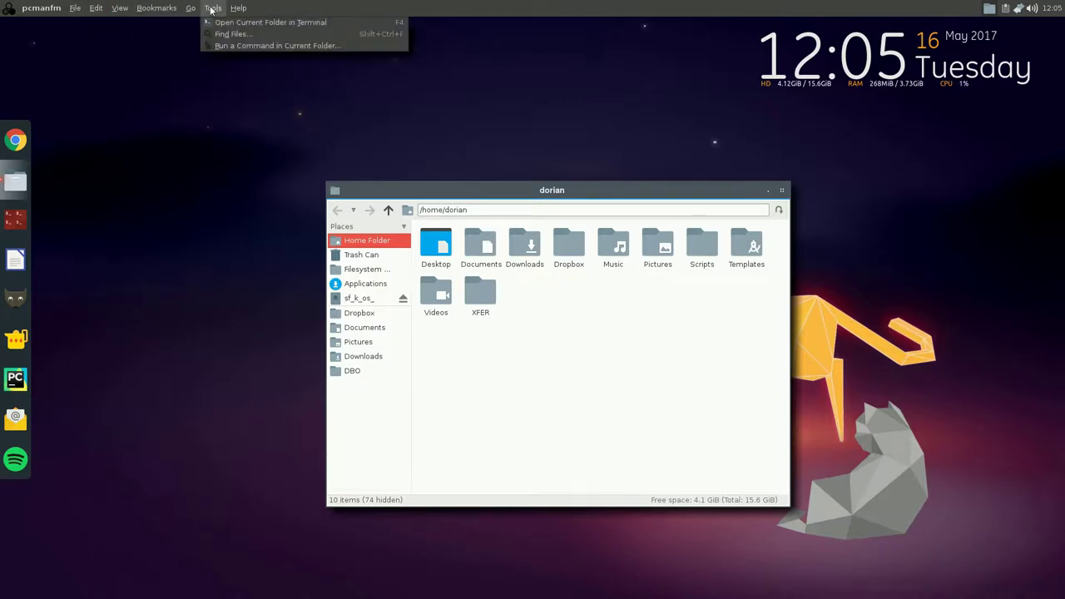
mouse_move(84, 14)
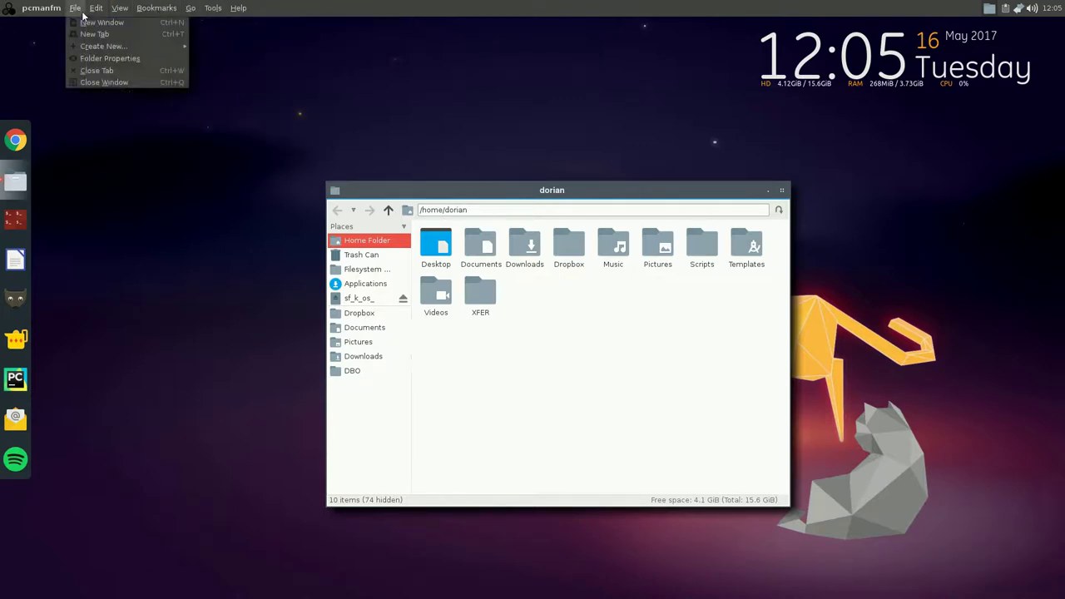
left_click(176, 154)
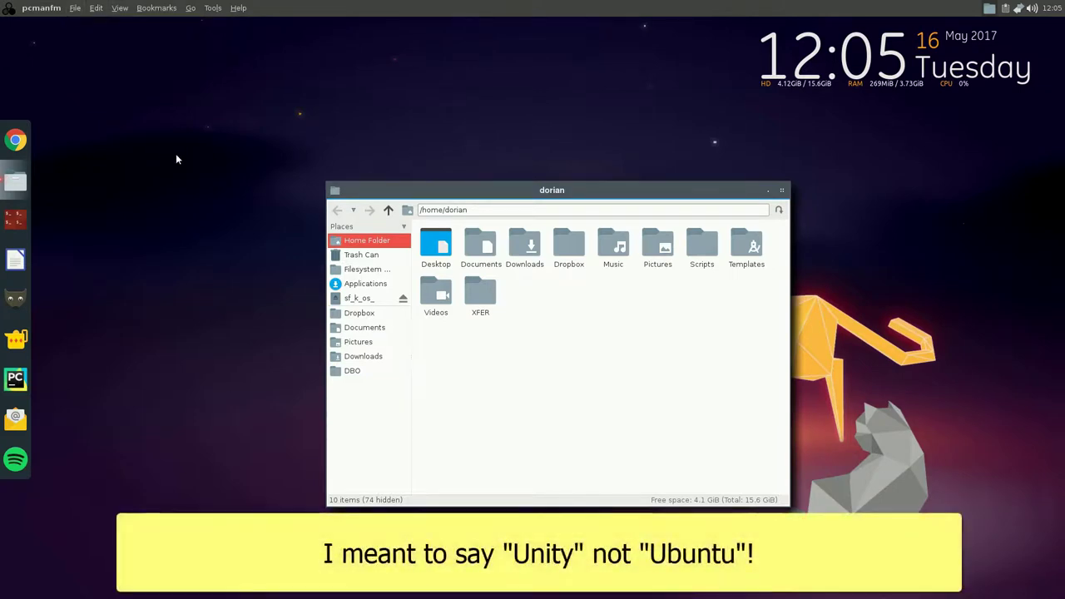
Step: Move the file manager window up, launch Geany and reposition the Geany window below the panel
left_click_drag(455, 191, 351, 116)
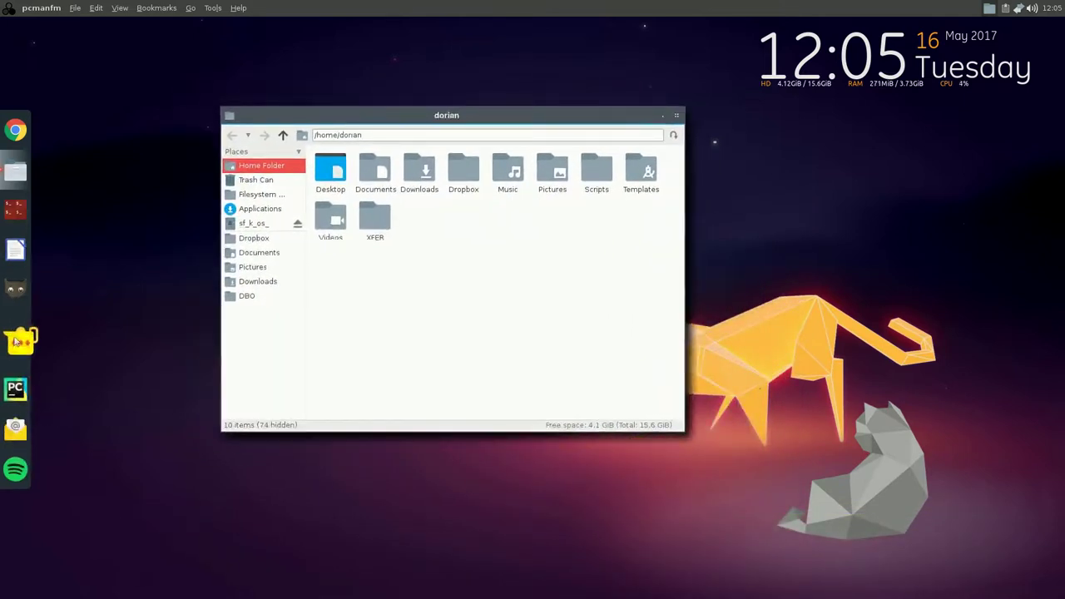
left_click(17, 341)
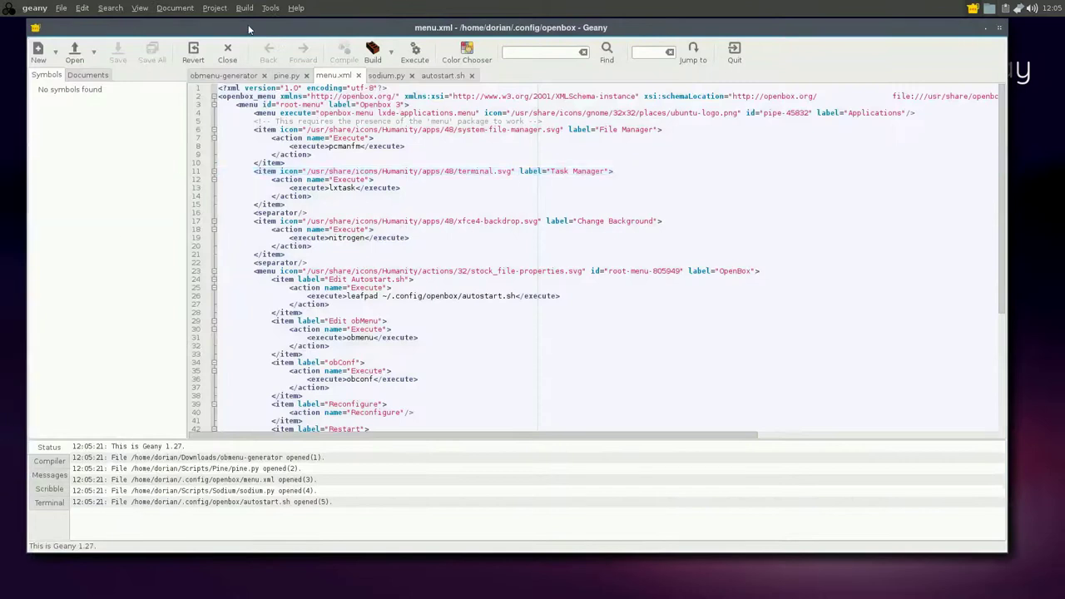
left_click_drag(283, 79, 297, 72)
Step: Bring the file manager to the front and look through its Go and File menus in the panel
left_click(15, 178)
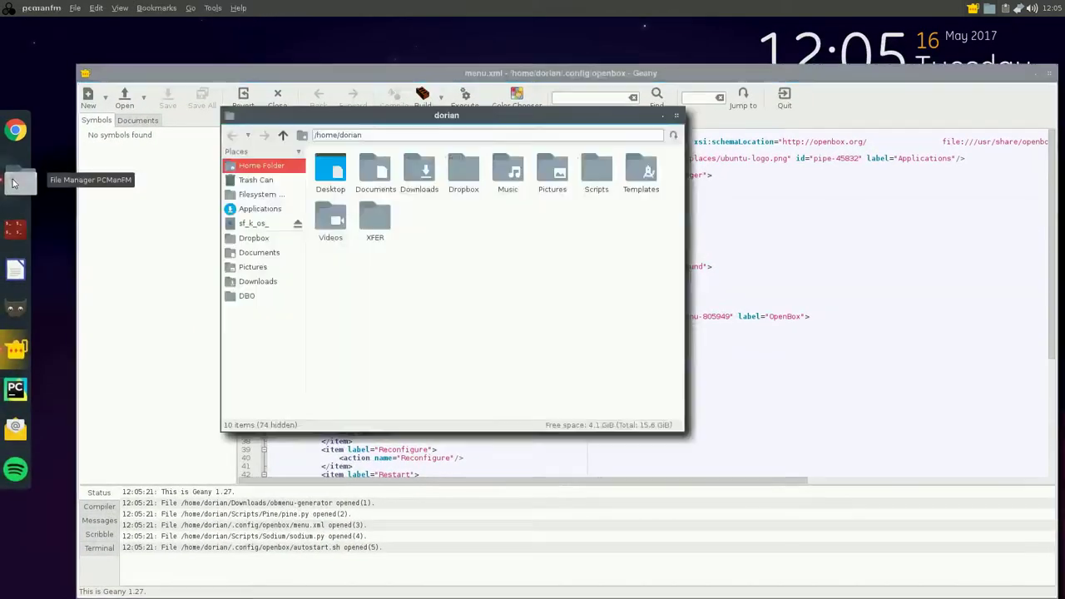
left_click(190, 8)
mouse_move(77, 10)
mouse_move(190, 8)
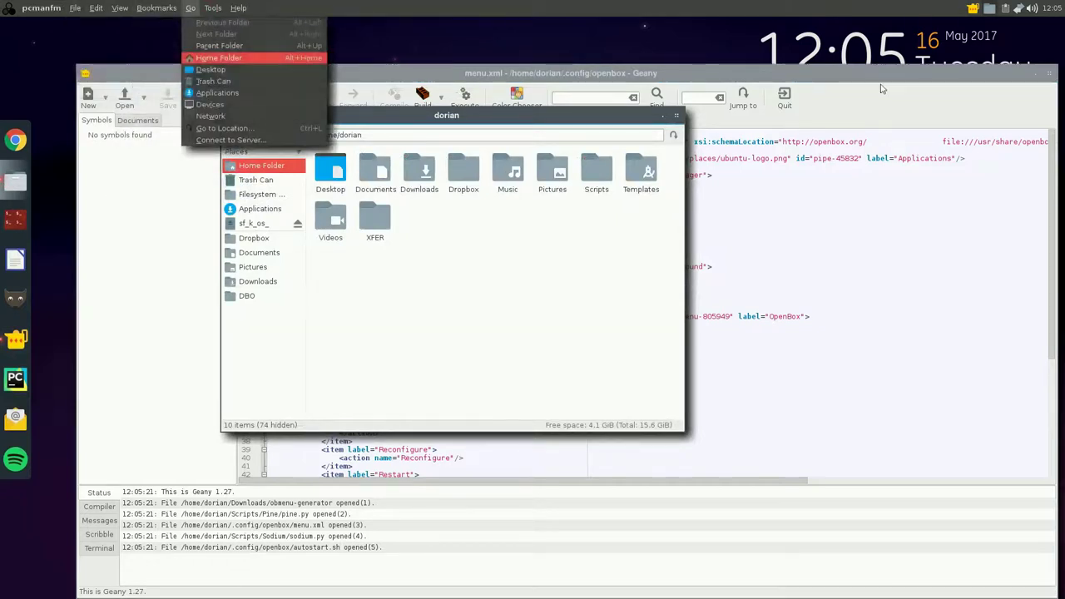
left_click(885, 78)
Step: Move the Geany window slightly, and minimise both Geany and the file manager
left_click_drag(885, 78, 856, 68)
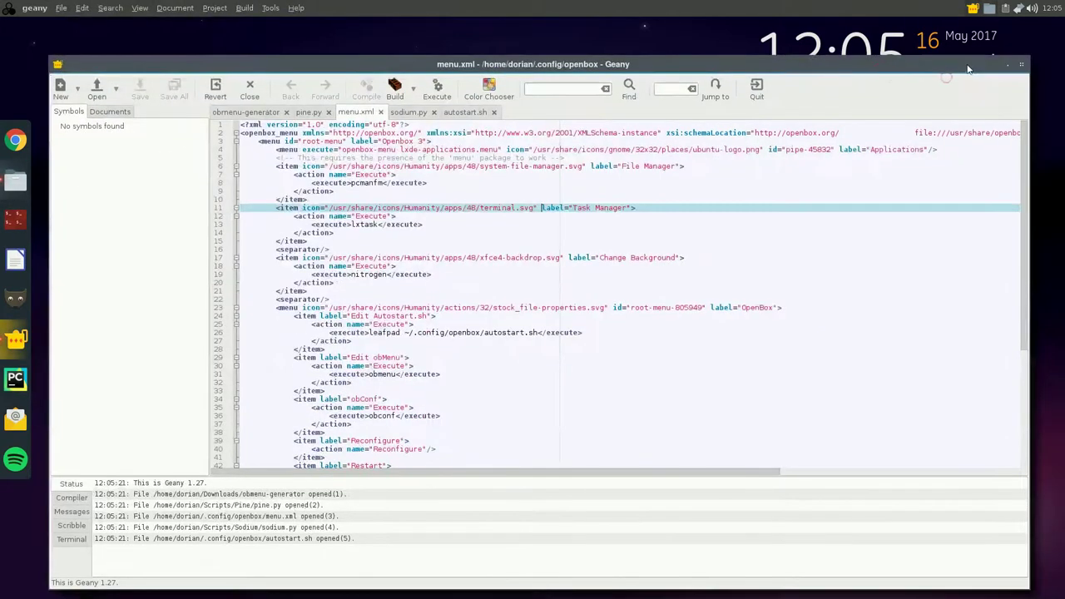
left_click(1011, 66)
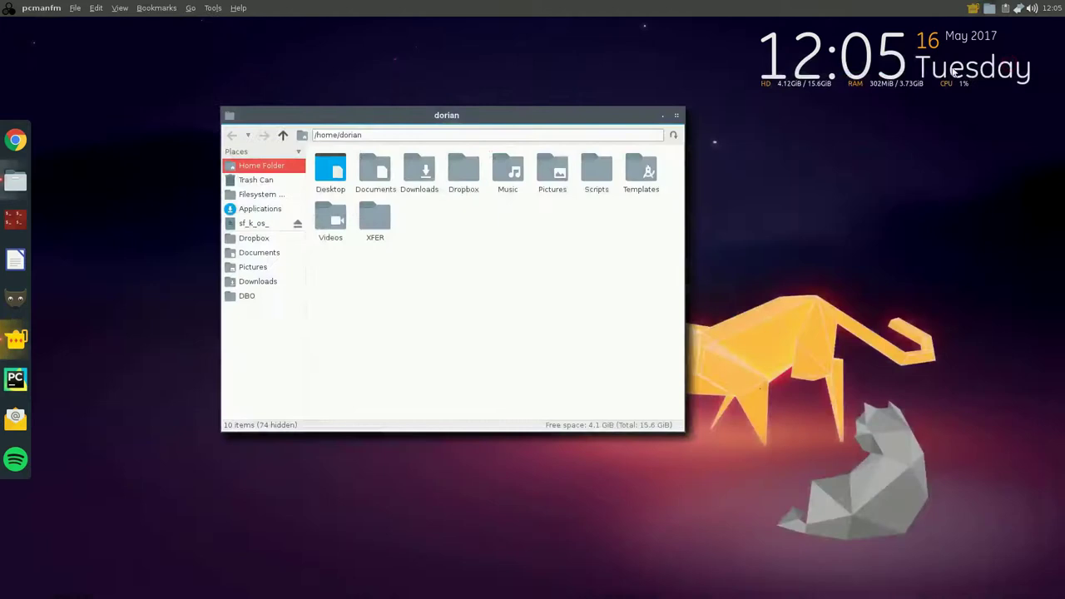
left_click(665, 117)
Step: Restore the Geany window and move it up closer to the panel
left_click(20, 343)
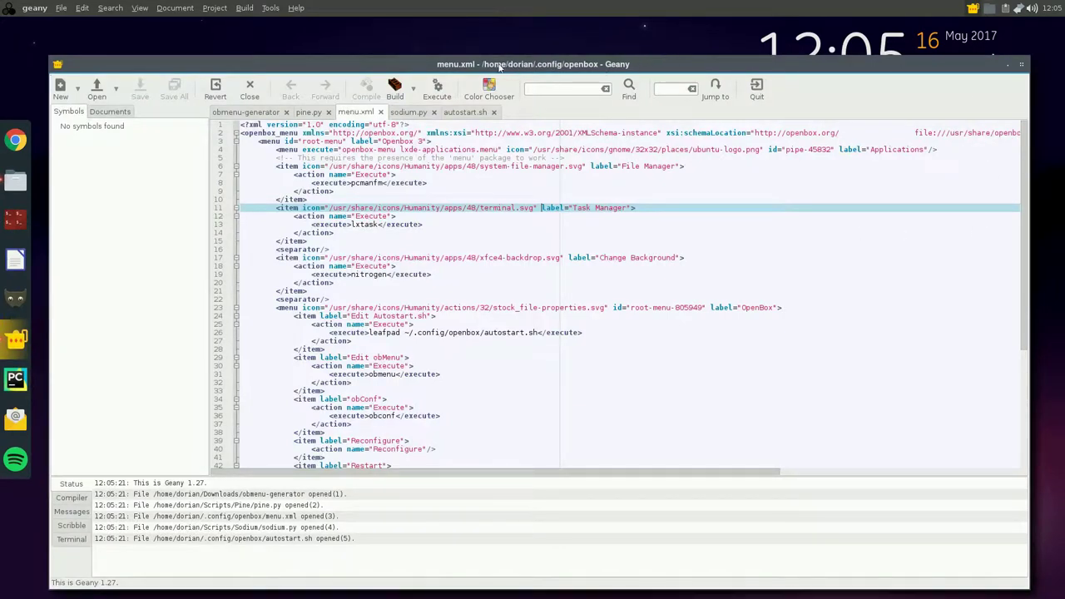
left_click_drag(380, 71, 397, 55)
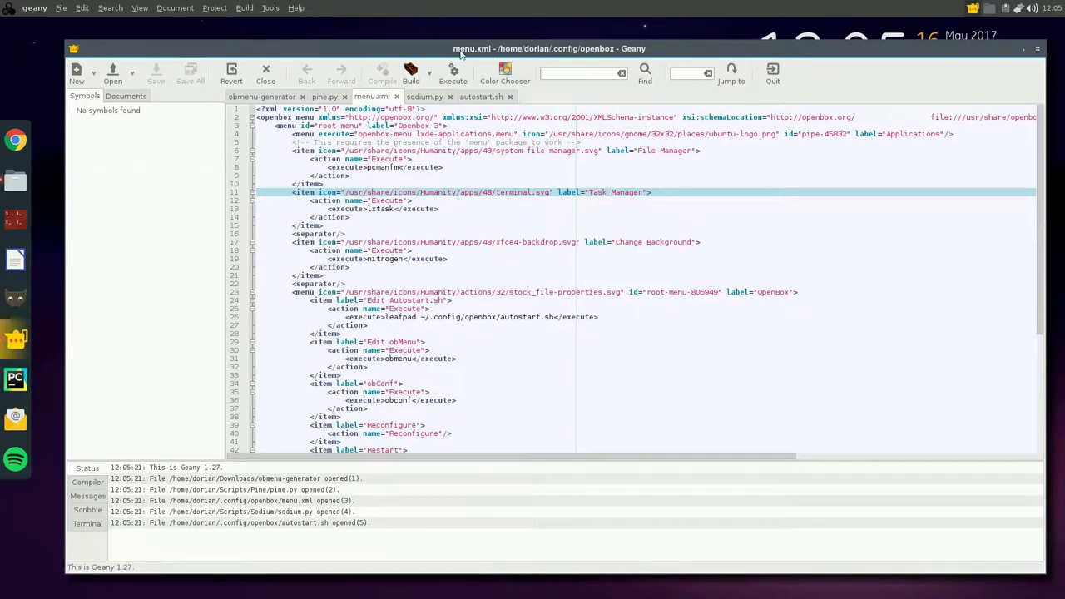
Step: Maximise the Geany window and look through its Document, Project and Help menus in the global menu
double_click(874, 54)
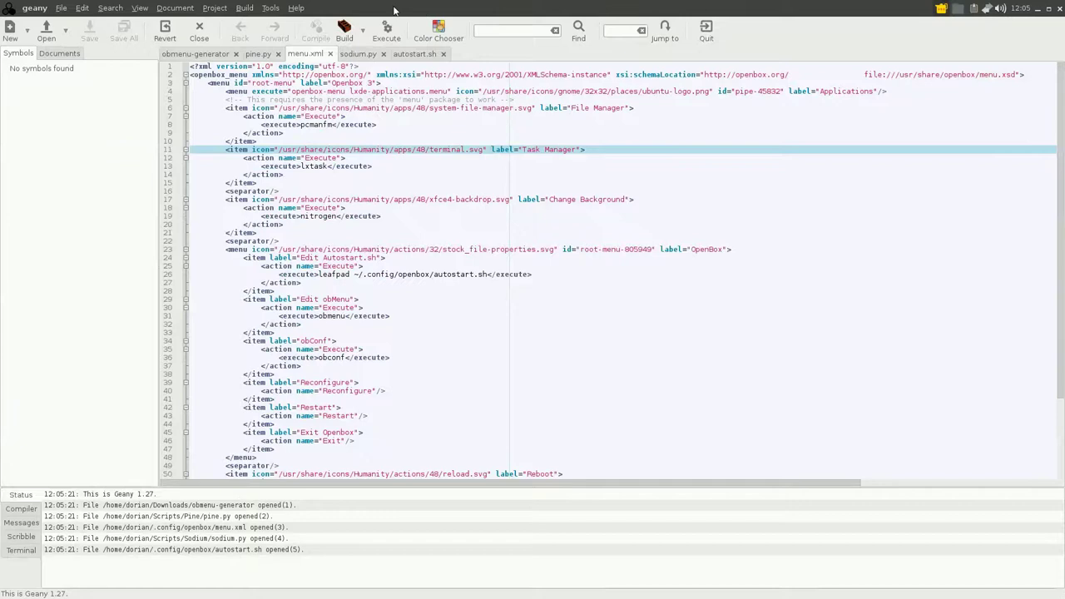
left_click(80, 7)
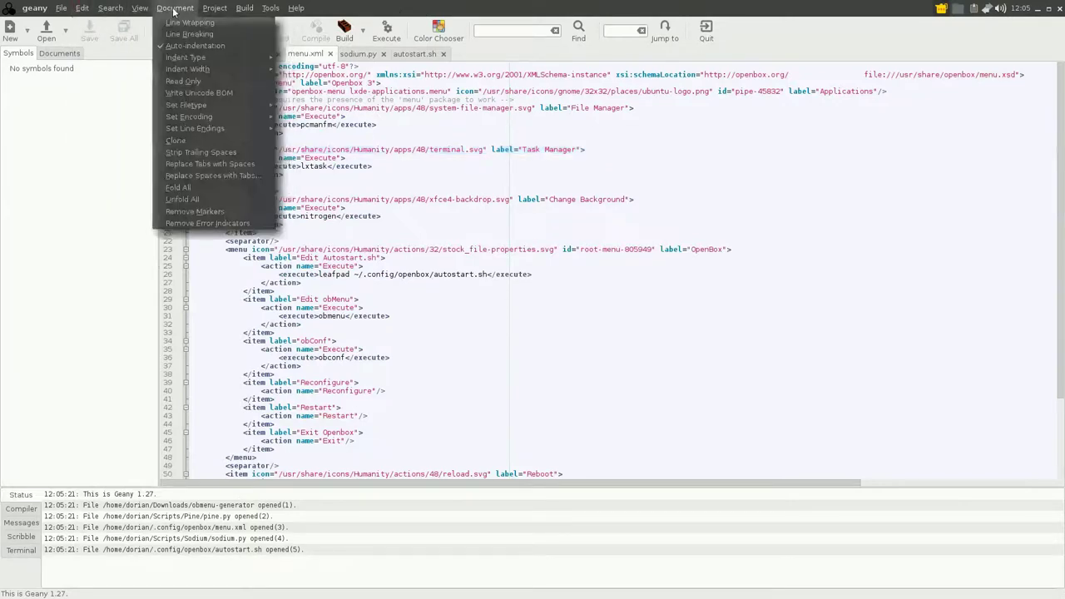
mouse_move(229, 5)
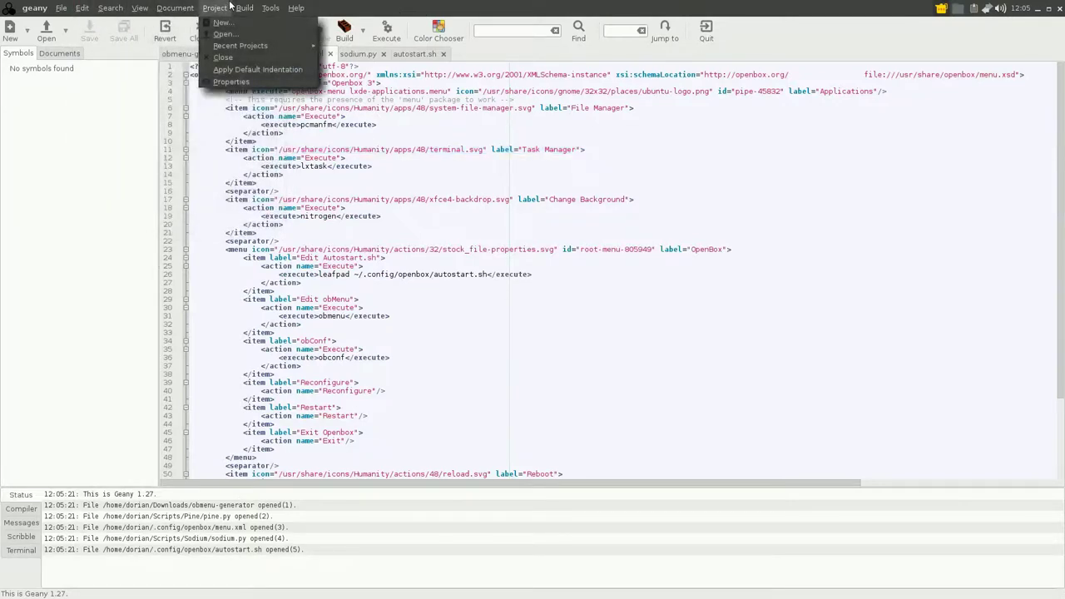
mouse_move(296, 7)
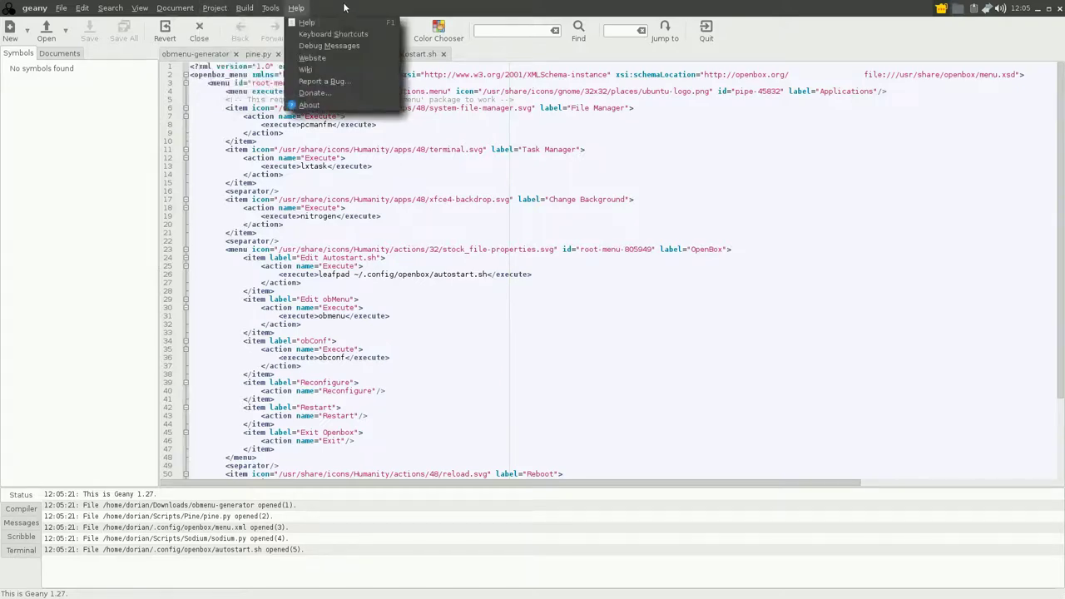
left_click(345, 9)
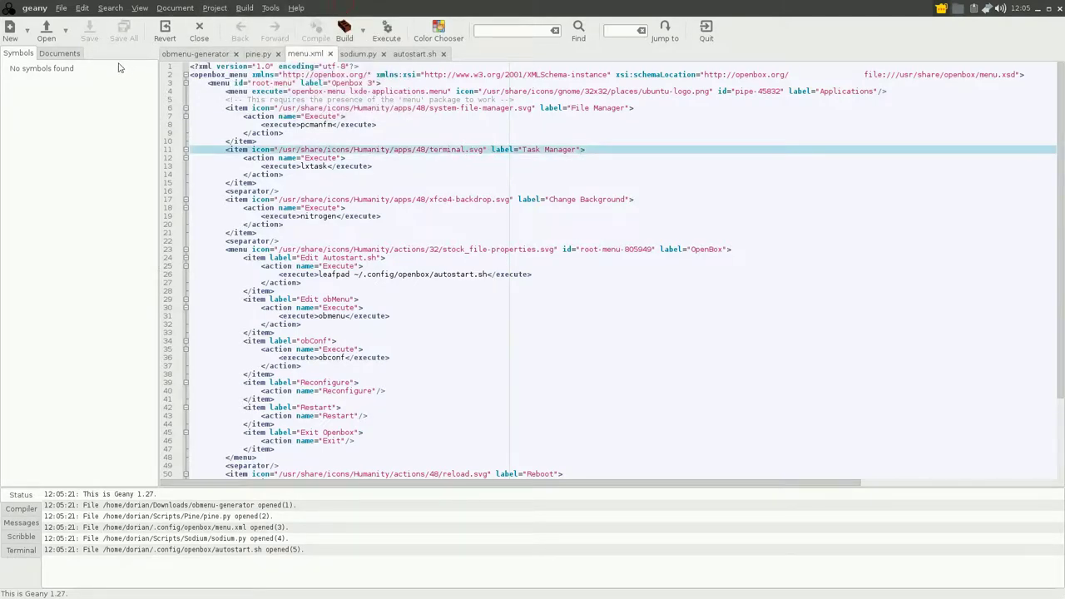
Step: Minimise the Geany window, bring it back and close it
left_click(1038, 10)
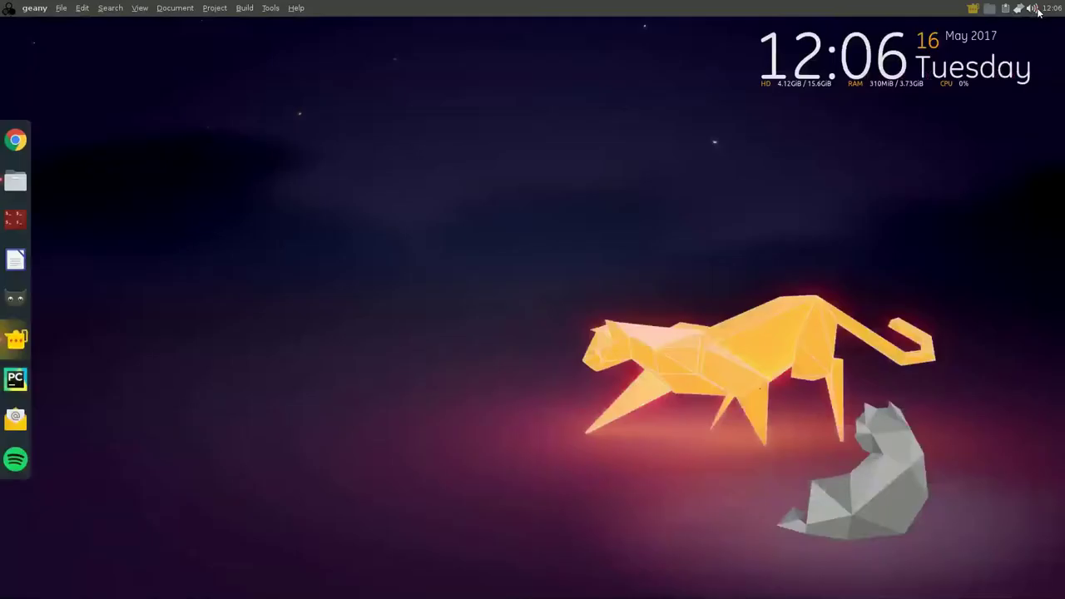
left_click(989, 8)
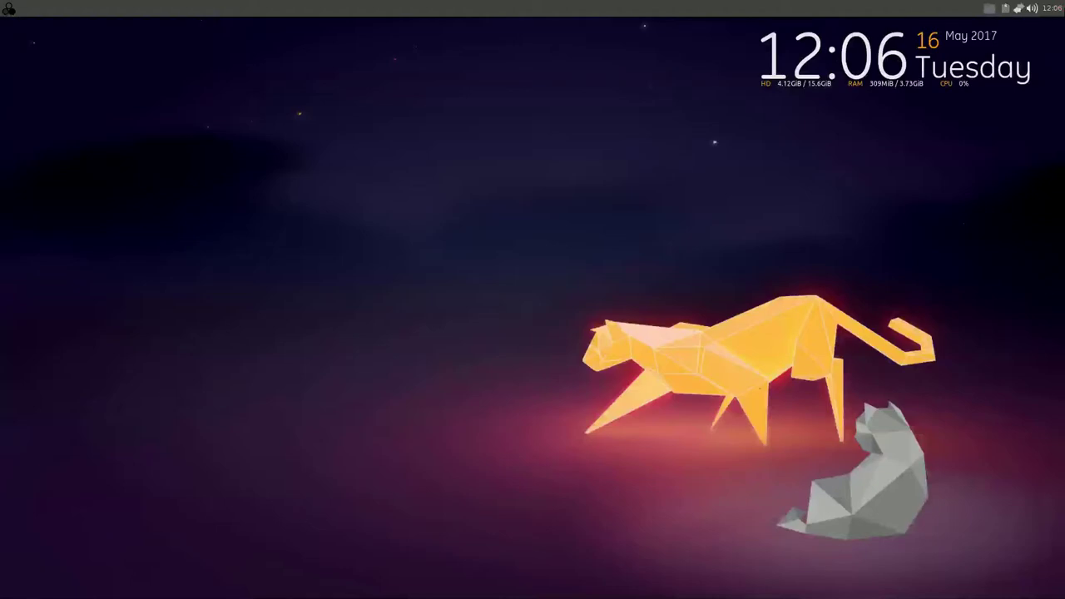
left_click(1060, 10)
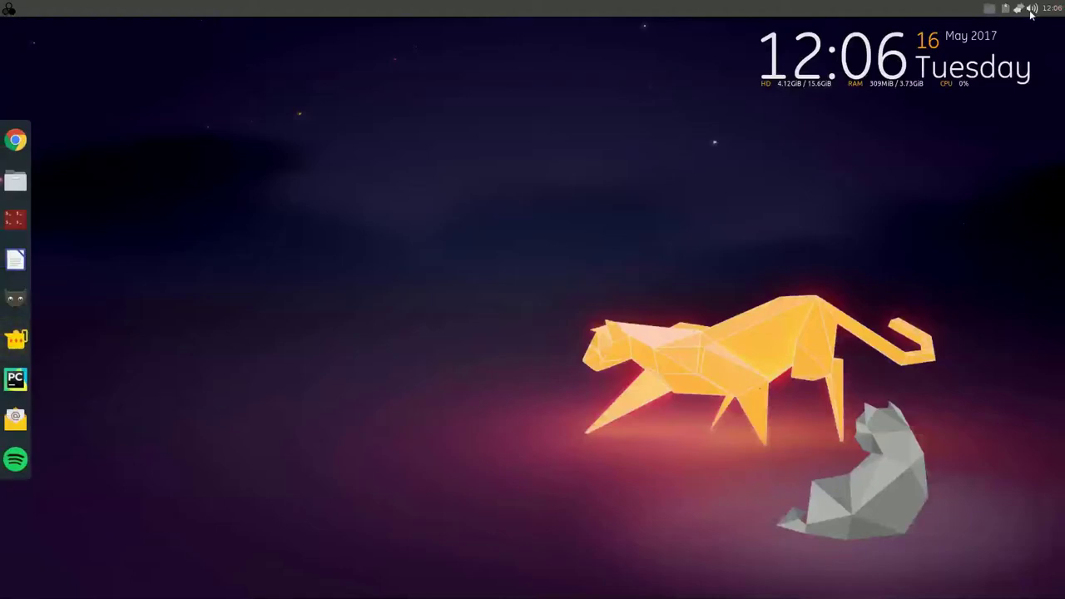
Step: Launch Leafpad from the Accessories applications, maximise its window and enter the text "I have fullscreen."
right_click(126, 180)
mouse_move(167, 187)
mouse_move(278, 189)
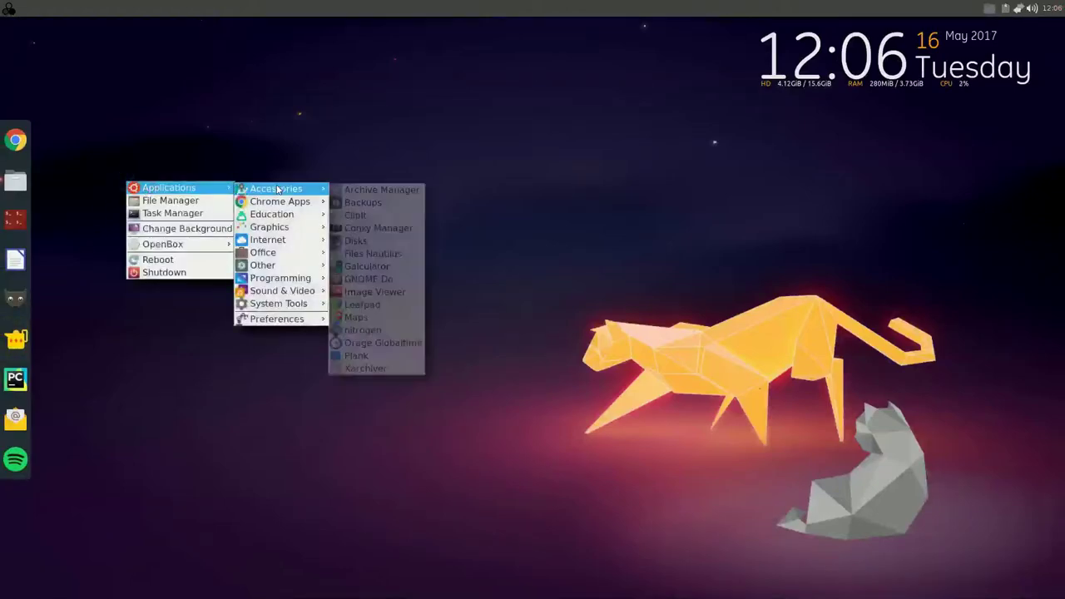
left_click(366, 305)
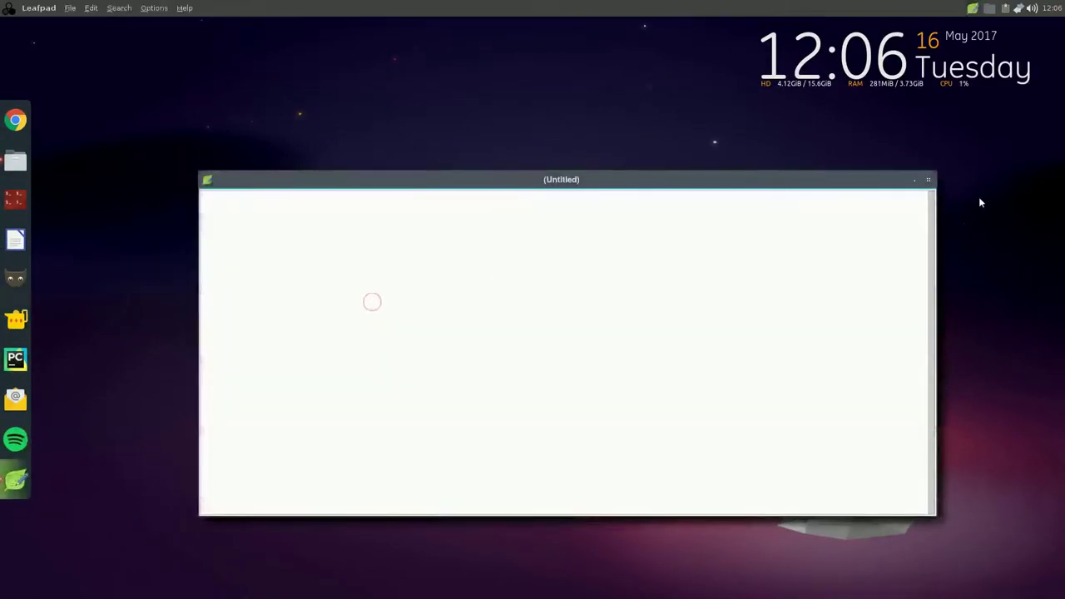
double_click(861, 175)
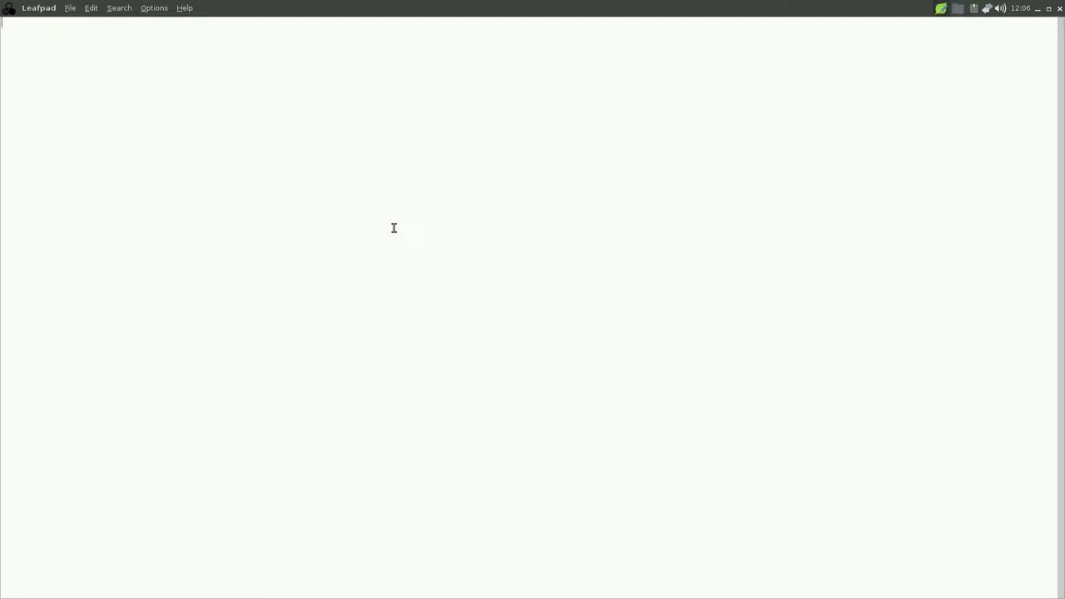
type("have fullscreen.")
Step: Look through Leafpad's Search, File and Edit menus in the global menu
left_click(154, 7)
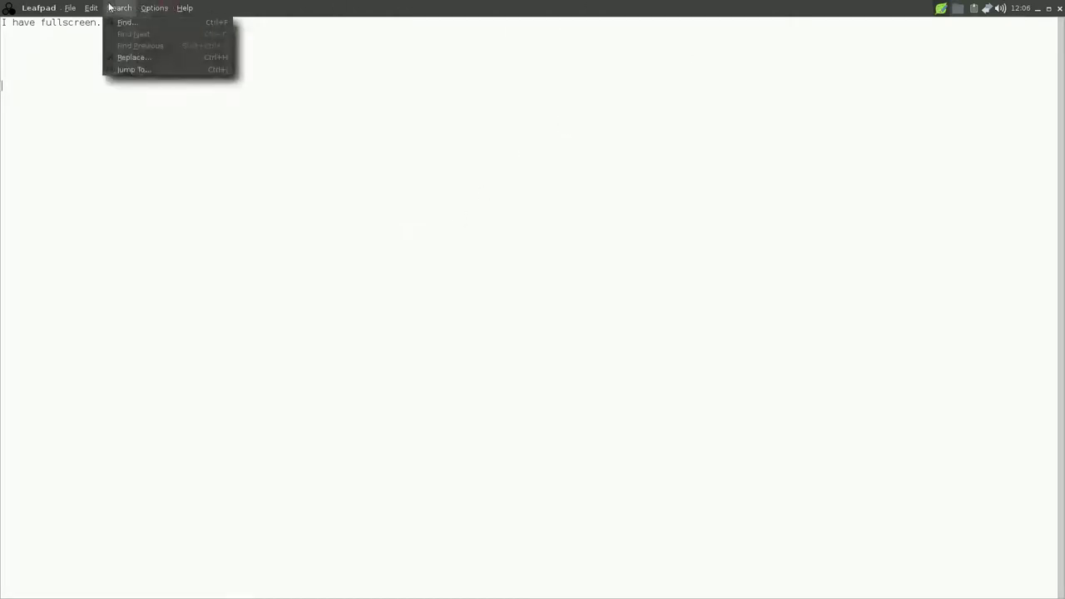
mouse_move(67, 8)
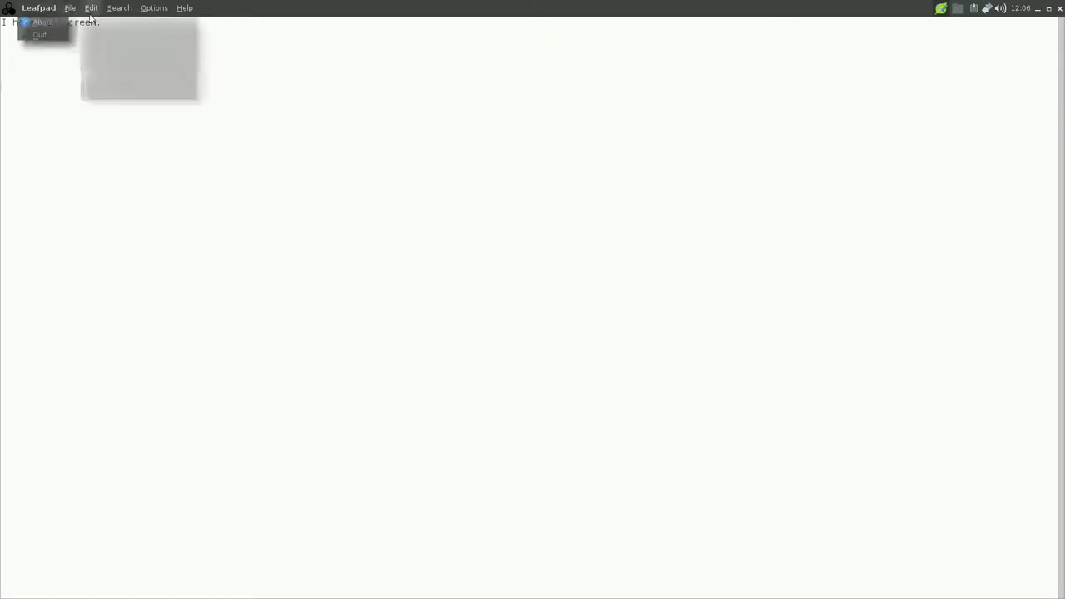
left_click(839, 165)
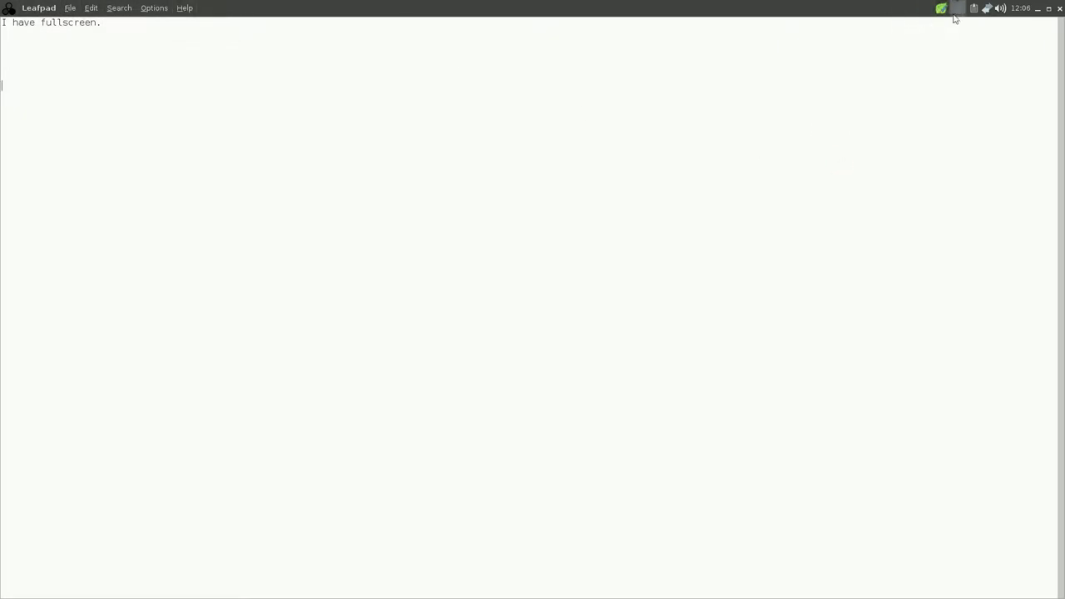
Step: Launch Geany from the dock and switch between the Geany, file manager and Leafpad windows
mouse_move(23, 237)
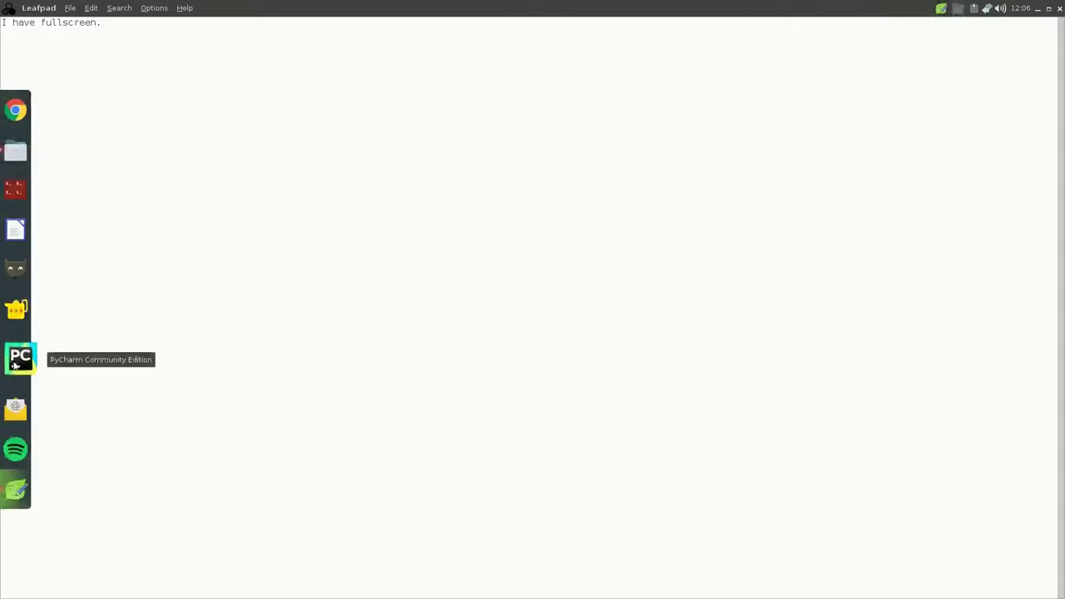
left_click(15, 313)
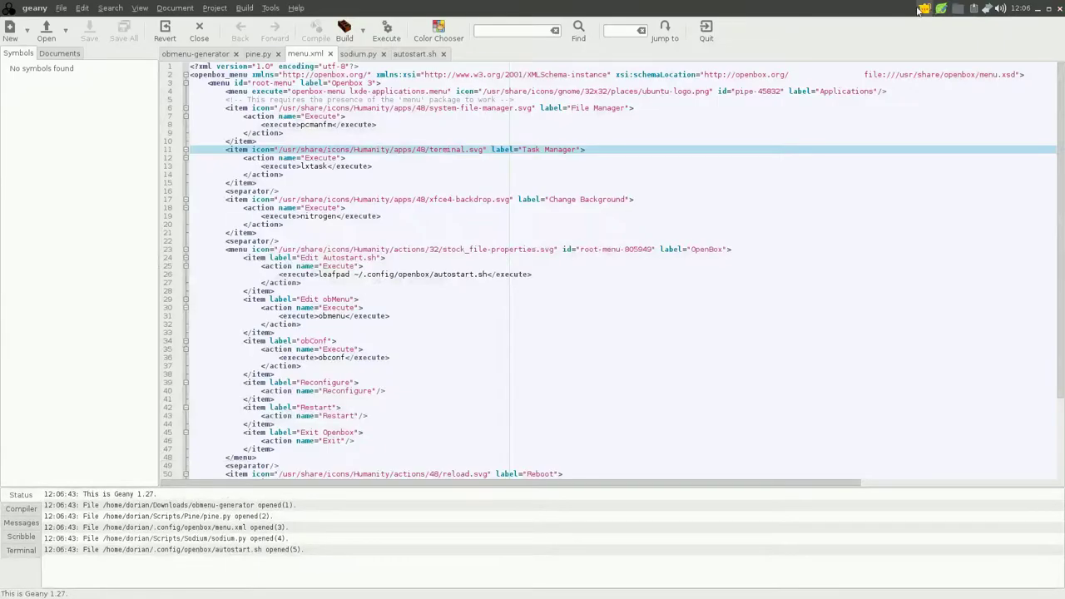
left_click(959, 8)
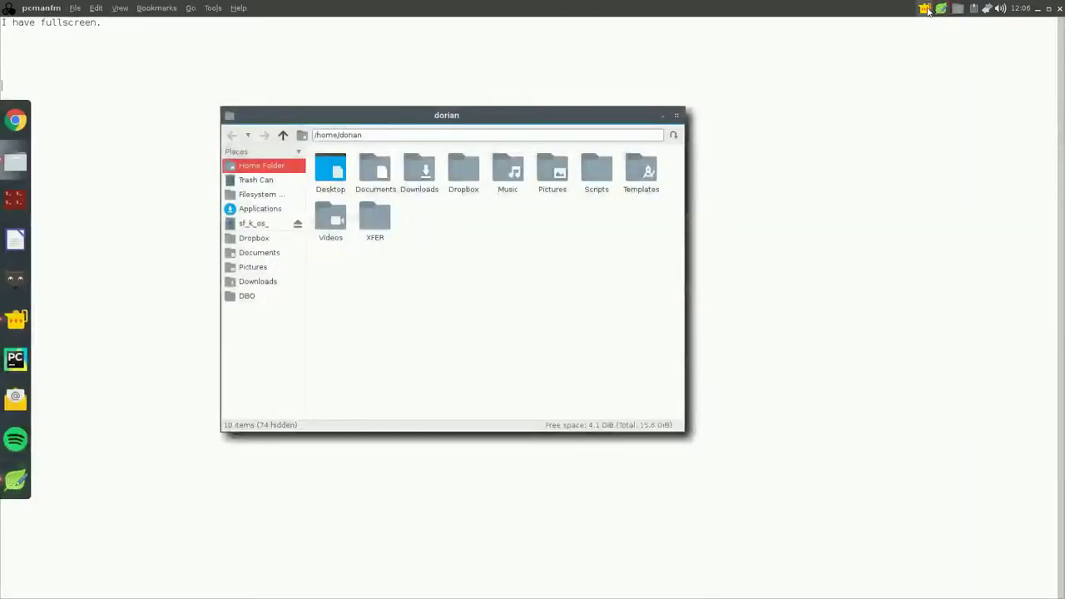
left_click(925, 8)
left_click(945, 10)
left_click(925, 8)
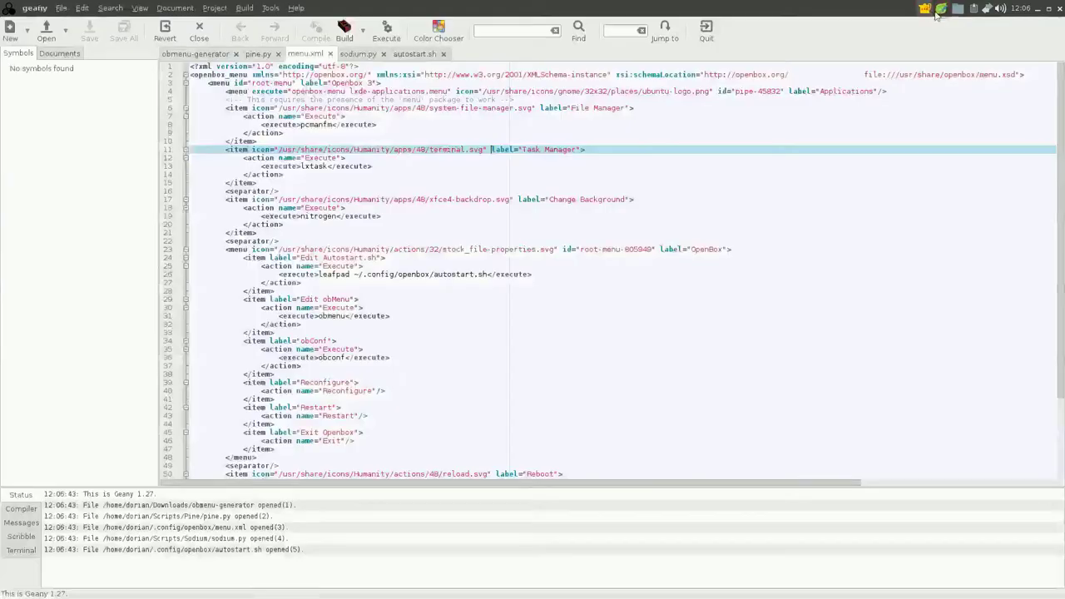
Step: Close the Geany, Leafpad and file manager windows to clear the desktop
left_click(1048, 8)
left_click(1060, 8)
left_click(1059, 7)
left_click(484, 348)
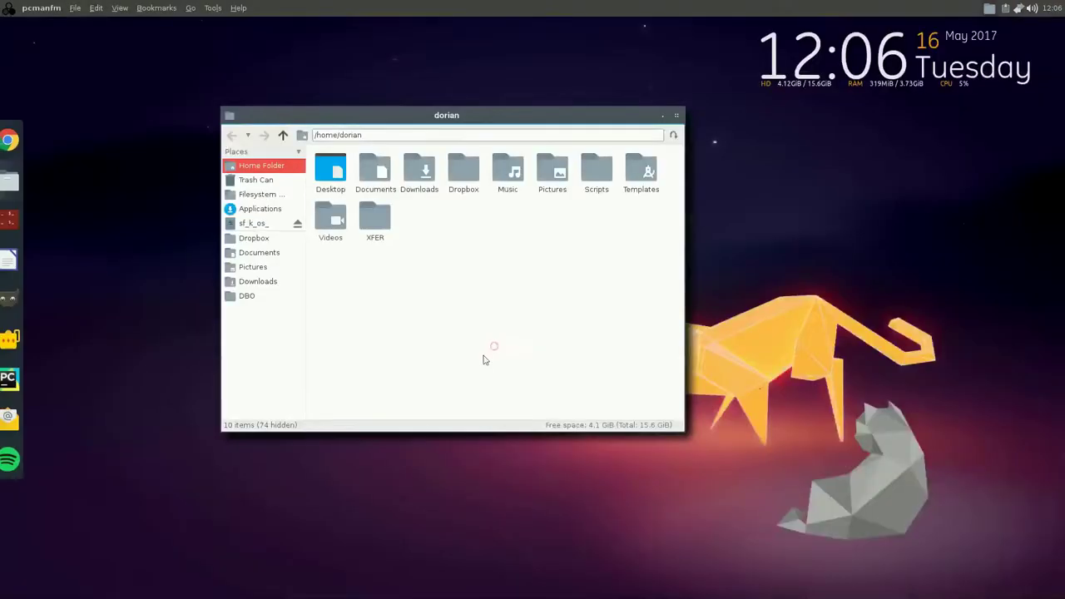
key("alt+F4")
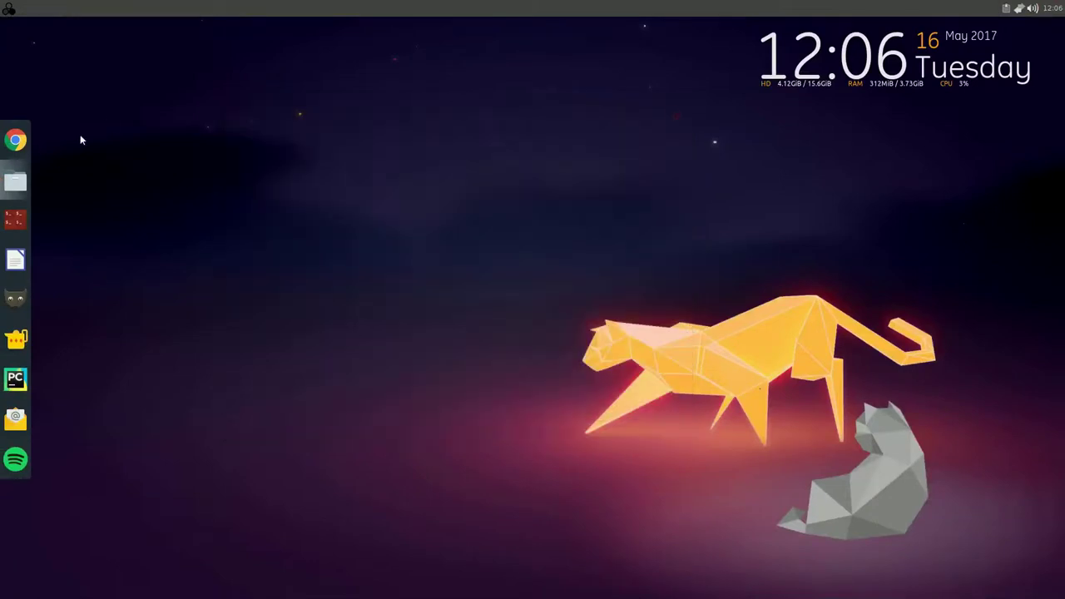
Step: Launch LibreOffice Writer, look at its Format menu and restore the maximised window to its smaller size
left_click(21, 260)
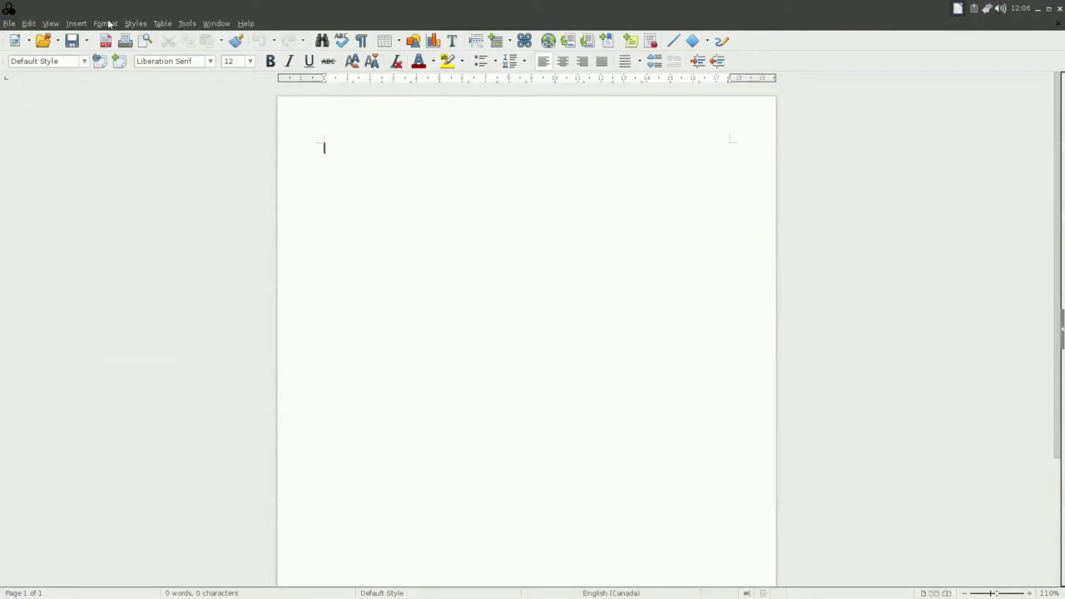
left_click(108, 24)
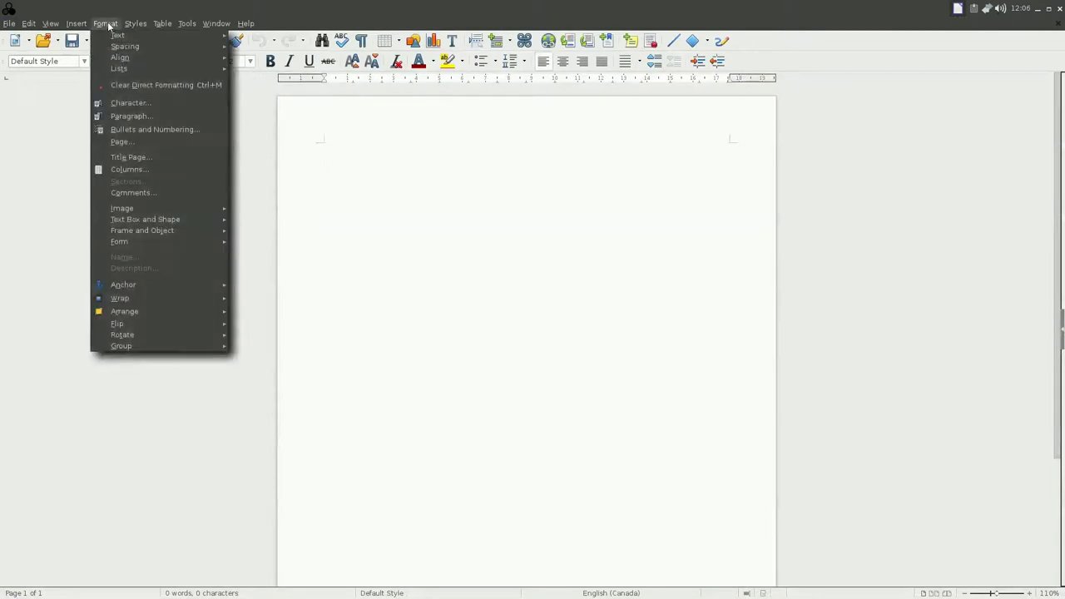
left_click(1050, 9)
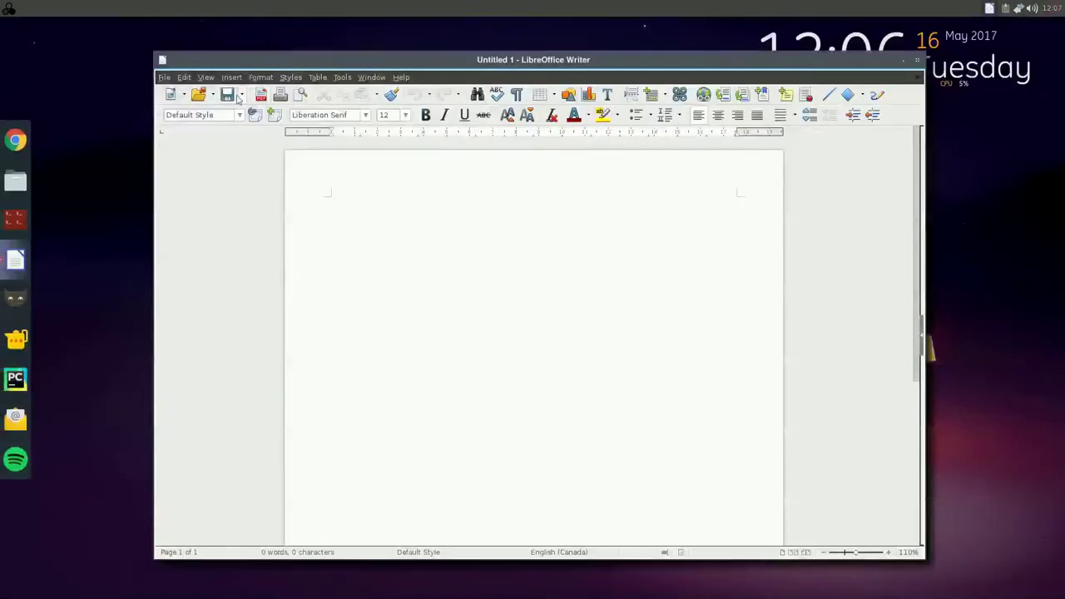
Step: Look through Writer's in-window menus, including View and Insert, and close the Writer window
left_click(291, 77)
mouse_move(185, 77)
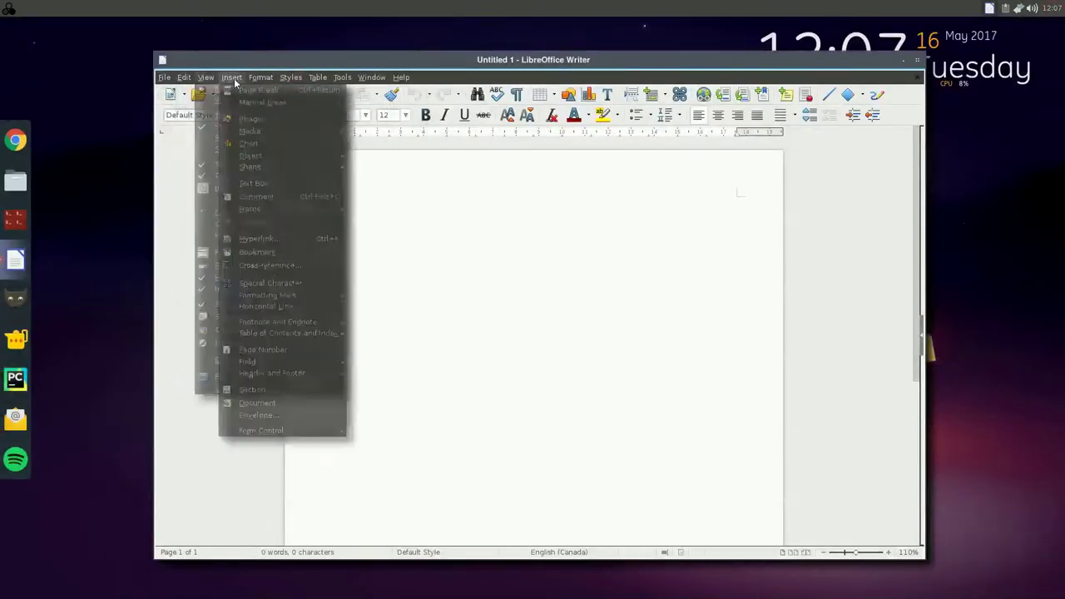
left_click(115, 22)
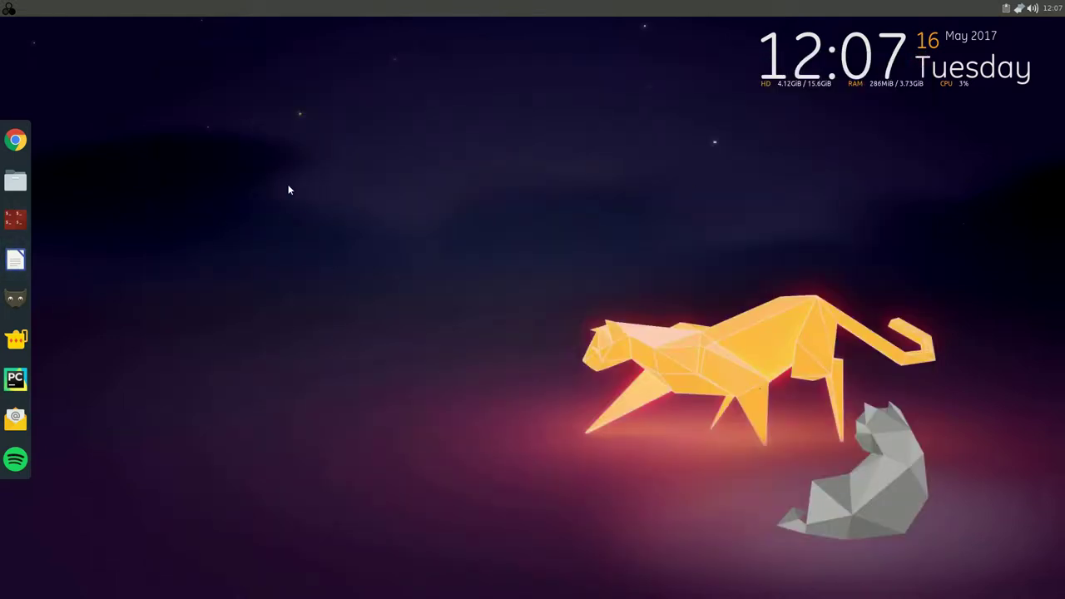
Step: Open autostart.sh for editing from the desktop's OpenBox entries and highlight the word maximus
right_click(154, 207)
mouse_move(221, 218)
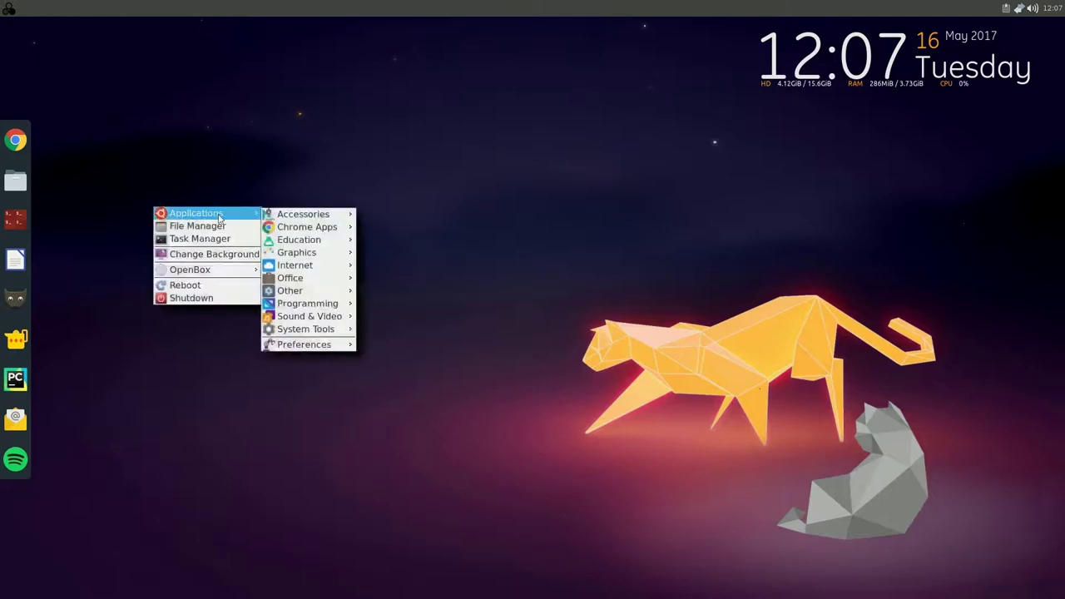
mouse_move(314, 306)
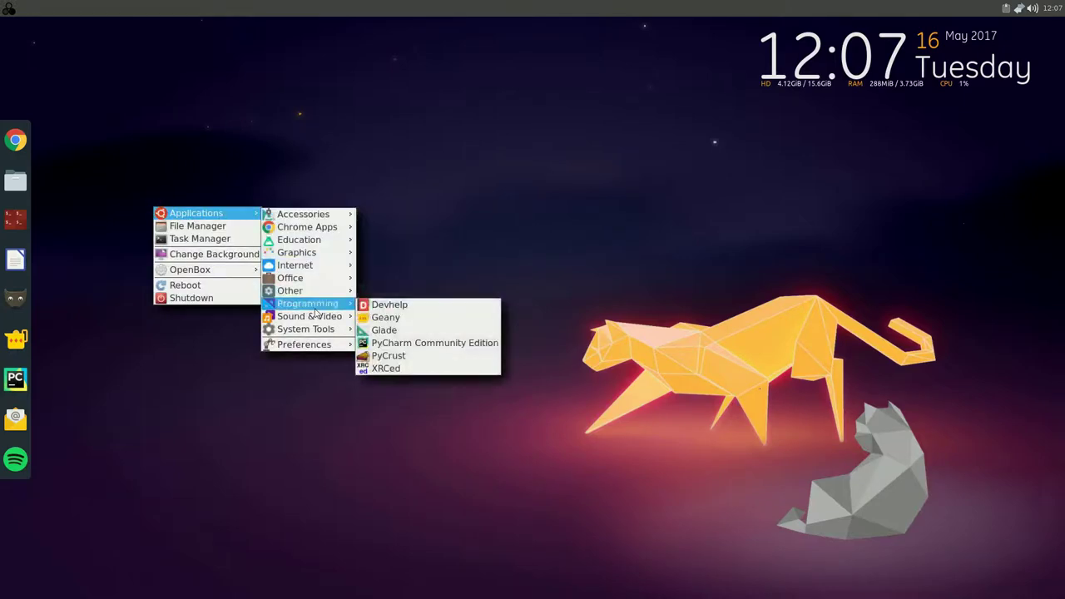
mouse_move(240, 270)
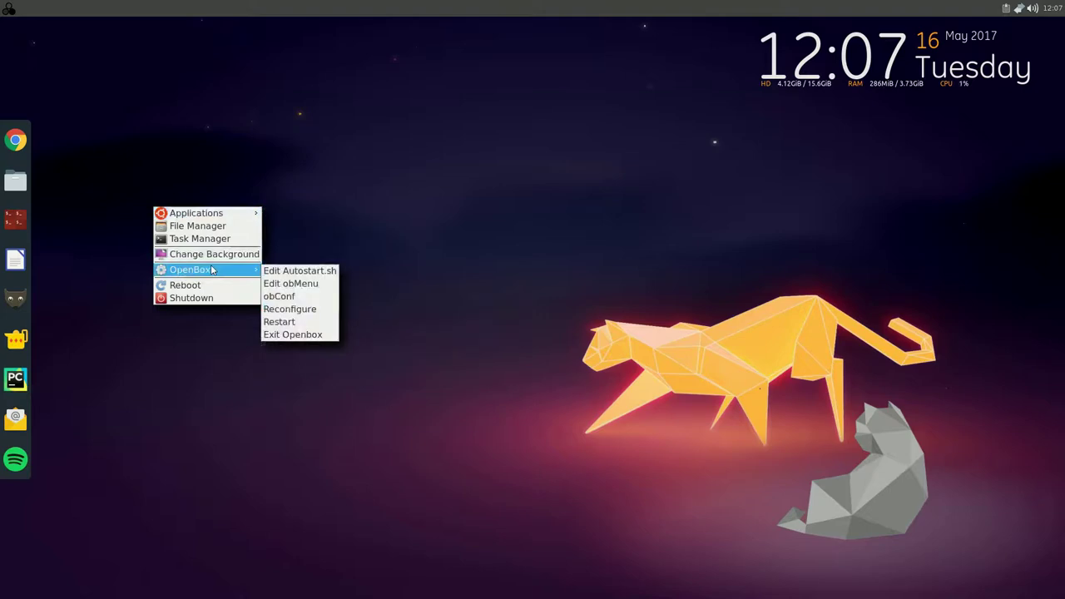
left_click(277, 271)
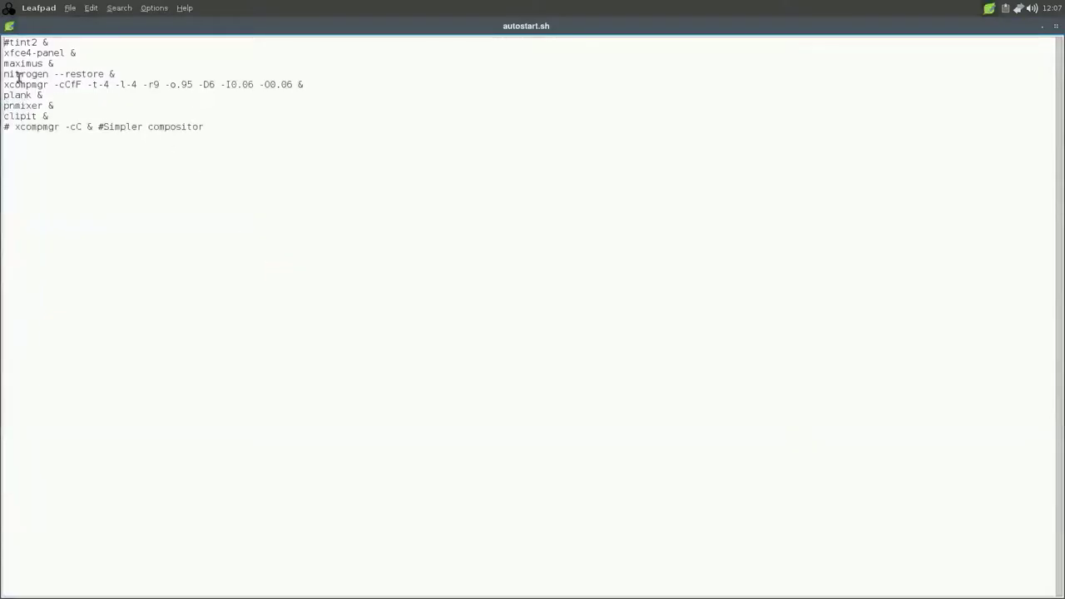
double_click(41, 63)
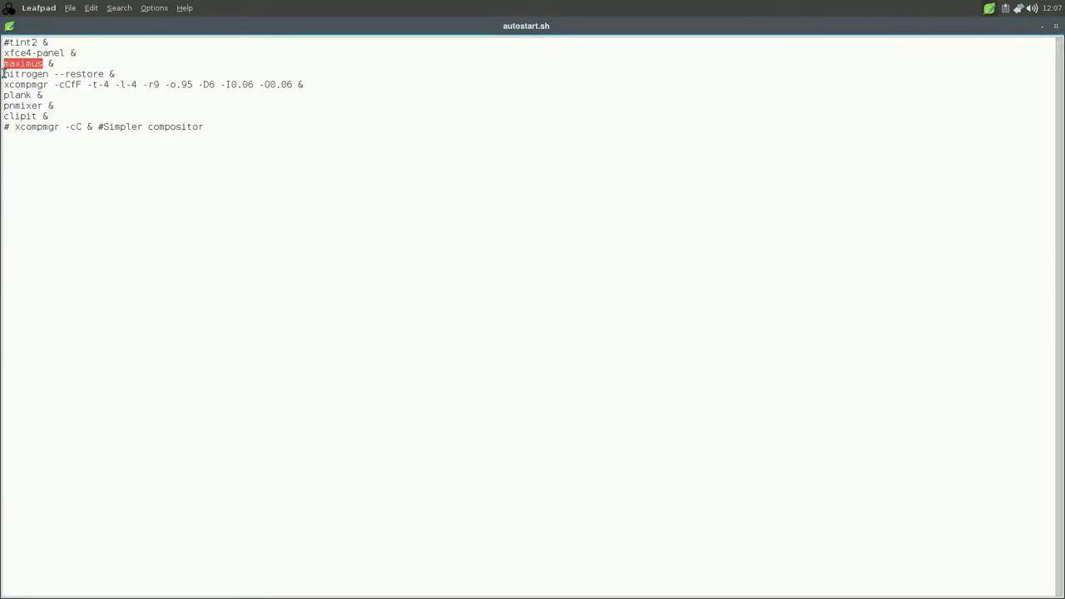
Step: Uncomment tint2 and comment out xfce4-panel and maximus in autostart.sh, saving the changes while closing the file
left_click(5, 44)
type("!")
key("BackSpace")
key("BackSpace")
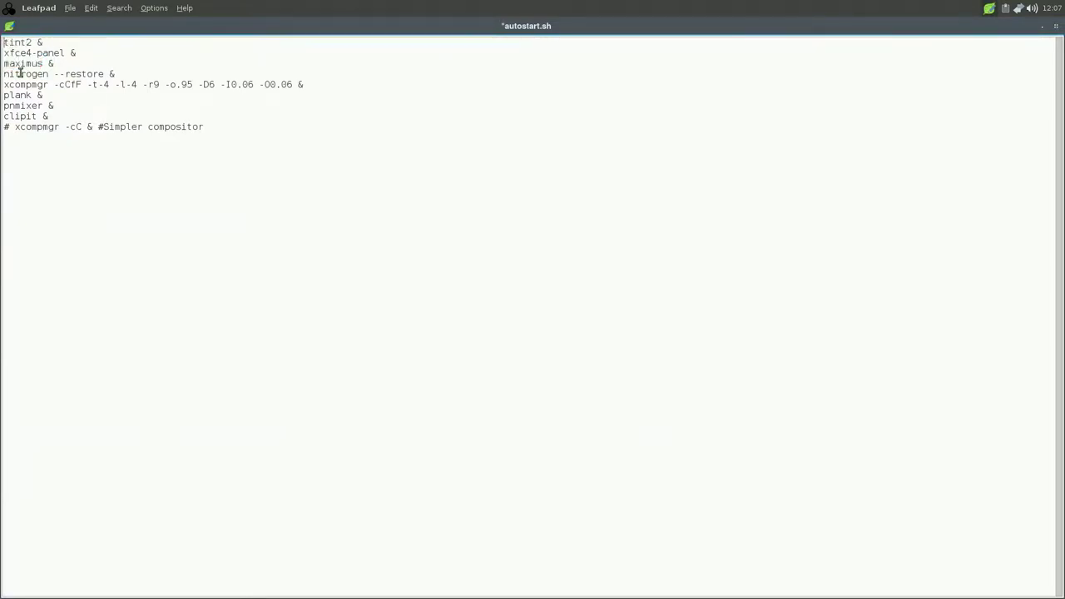
type("#")
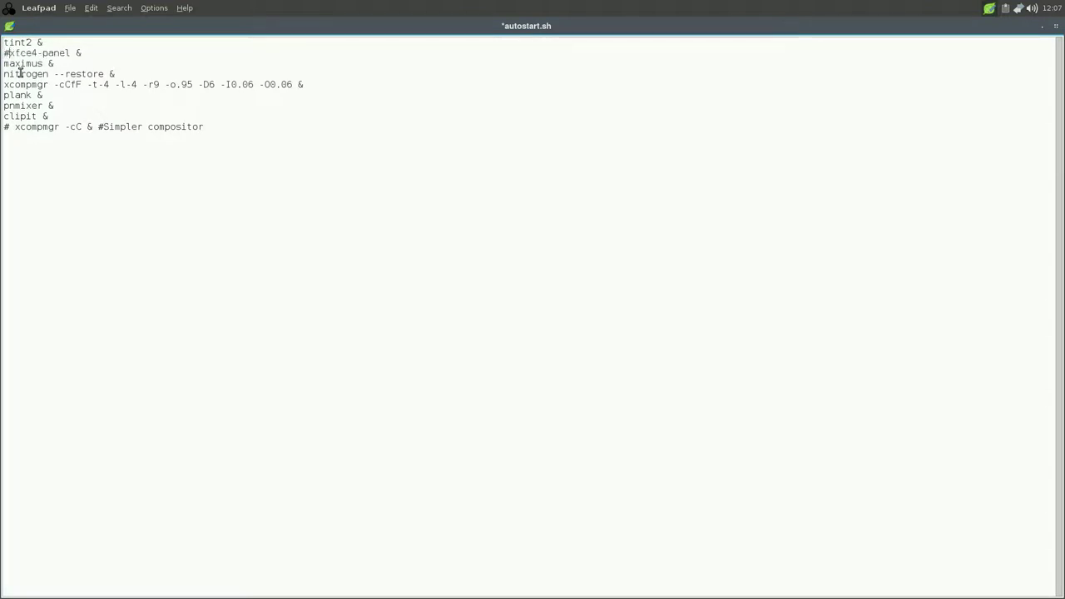
type("#")
left_click(147, 167)
left_click(1057, 27)
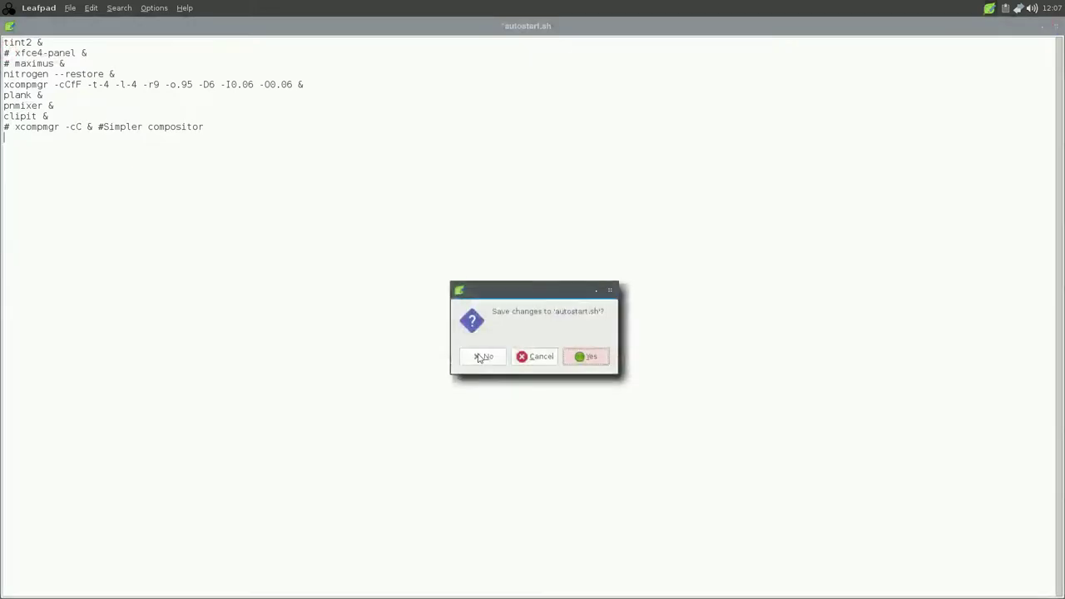
left_click(595, 360)
Step: Open Customize Look and Feel, apply the Windows-10-master widget theme and close the window
right_click(341, 119)
mouse_move(367, 125)
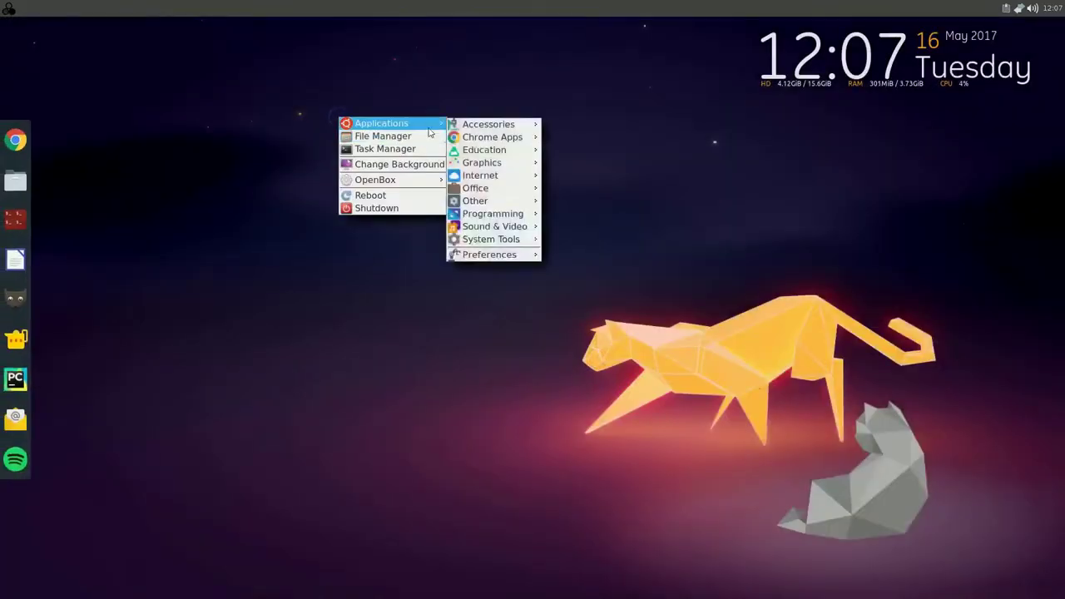
mouse_move(505, 255)
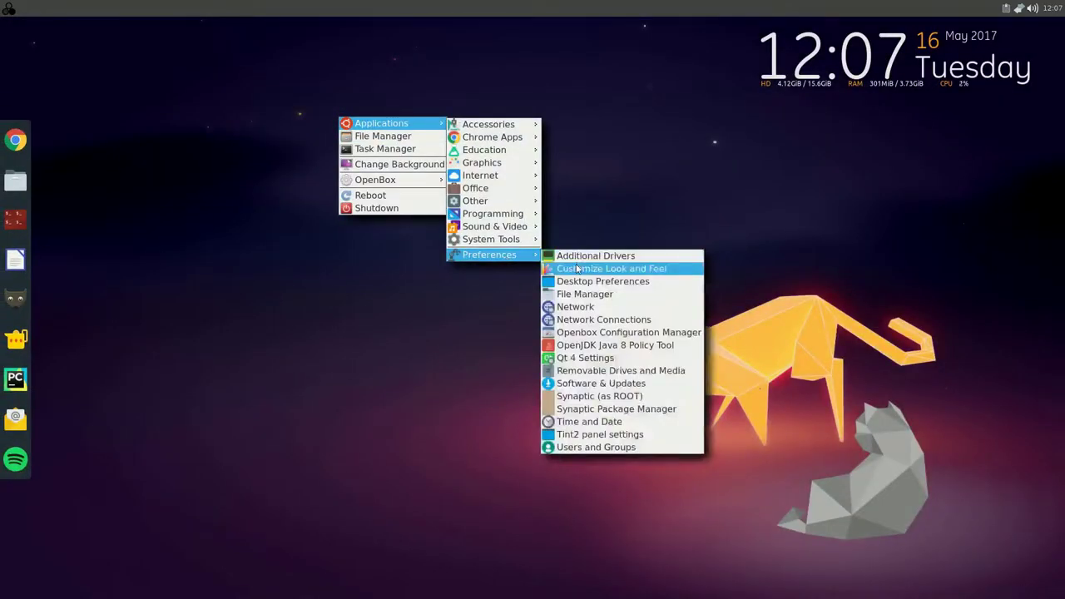
left_click(582, 268)
scroll(304, 372, "down", 2)
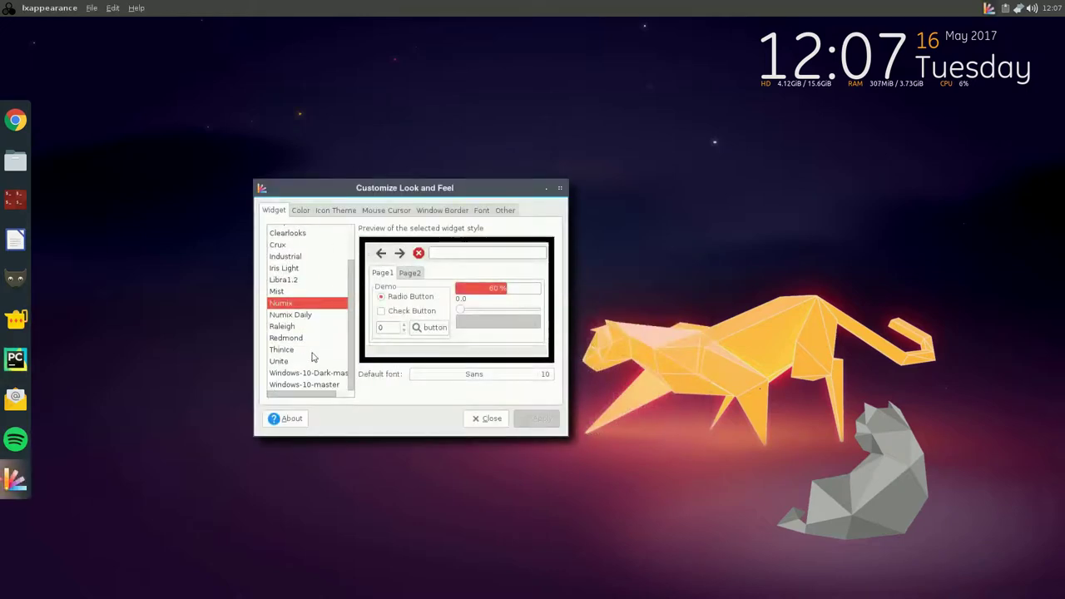
left_click(304, 385)
left_click(539, 418)
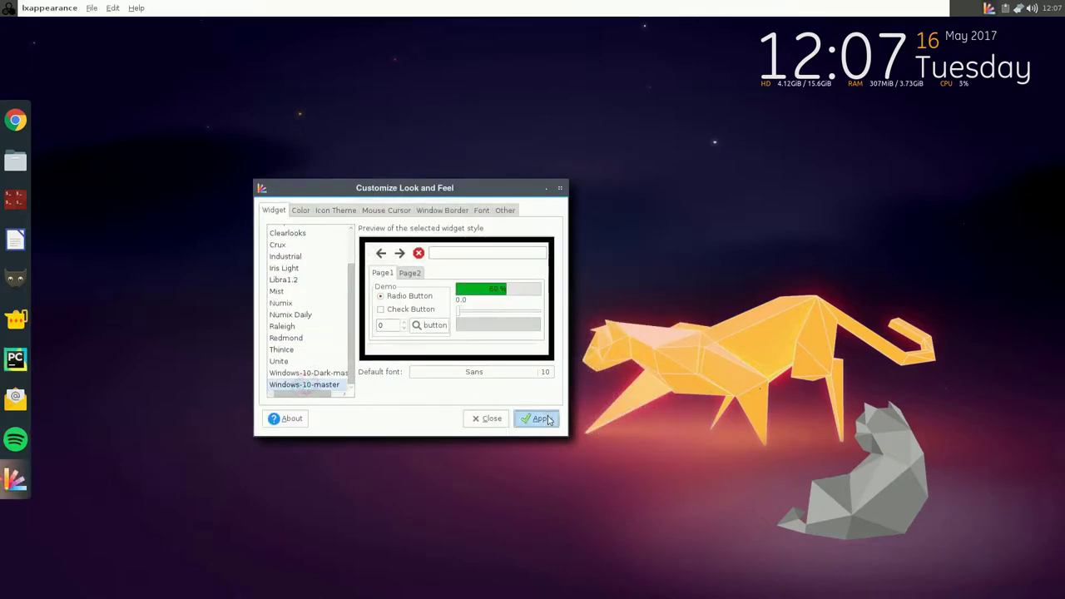
left_click(564, 190)
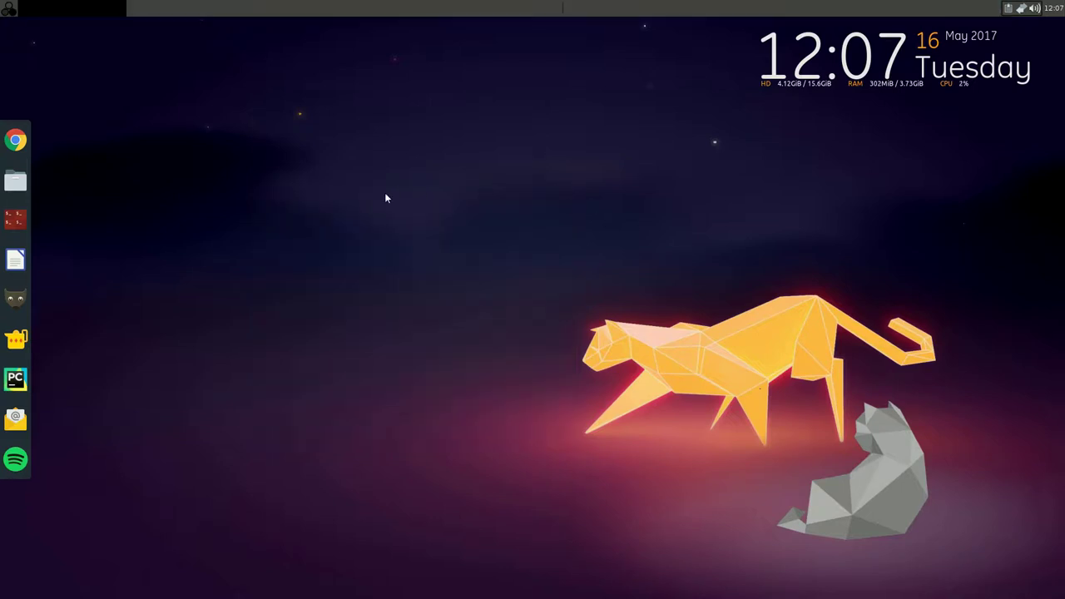
Step: Shut down the Ubuntu mini guest and start the Xubuntu virtual machine from VirtualBox Manager
right_click(474, 227)
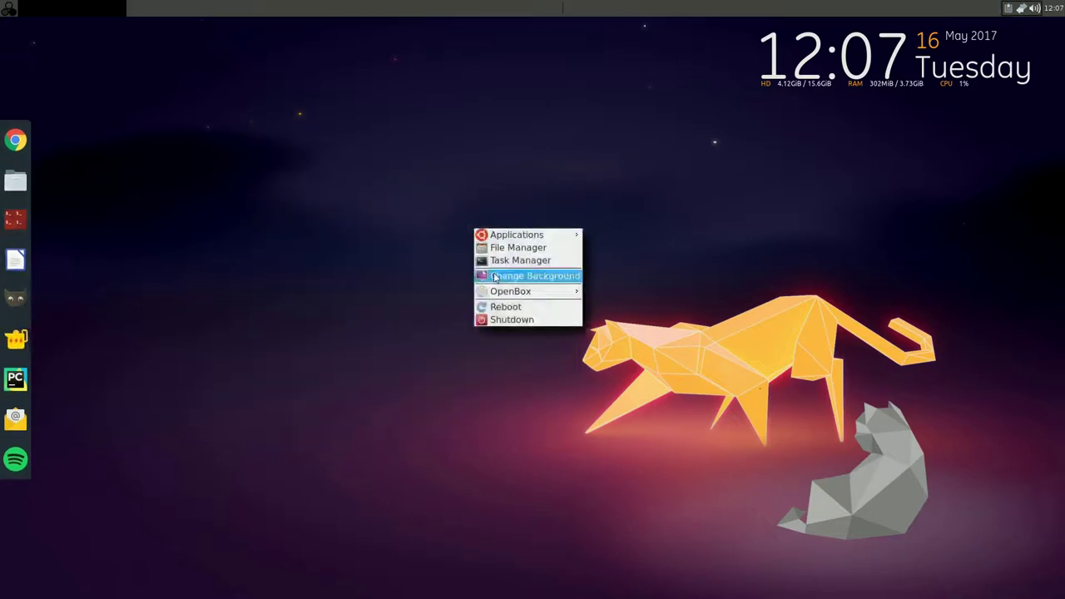
left_click(516, 319)
left_click(565, 347)
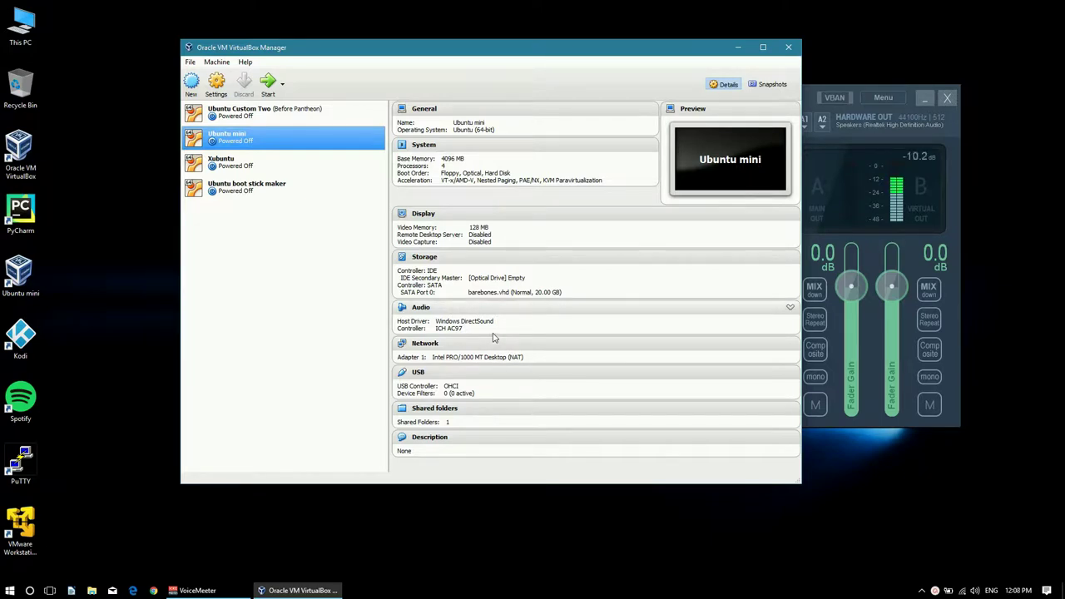
left_click(283, 163)
left_click(268, 83)
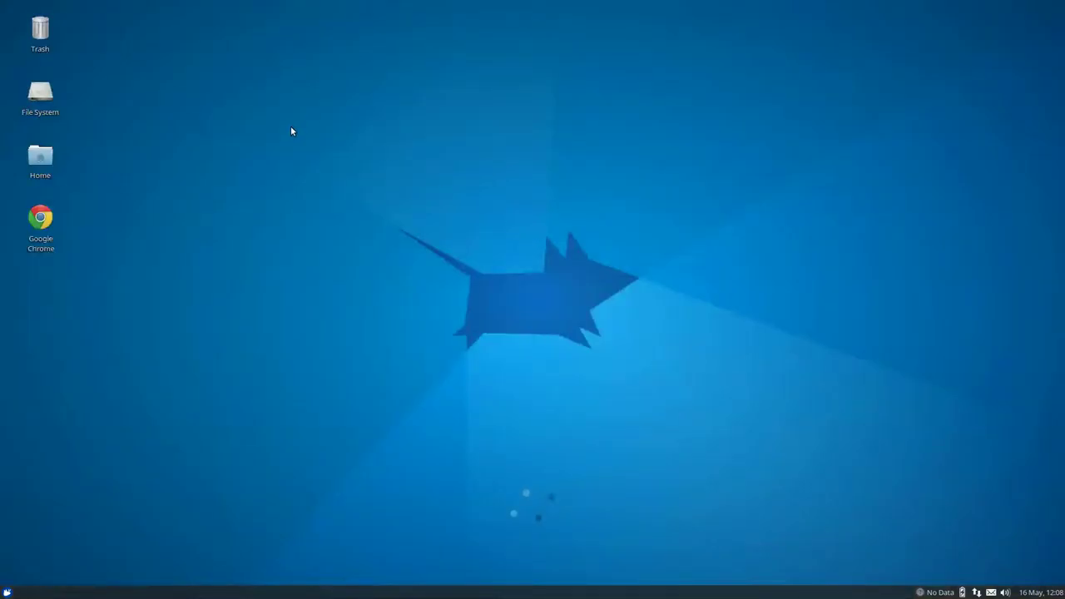
Step: Open the Home folder on the Xubuntu desktop, move its window aside and launch Software
double_click(43, 160)
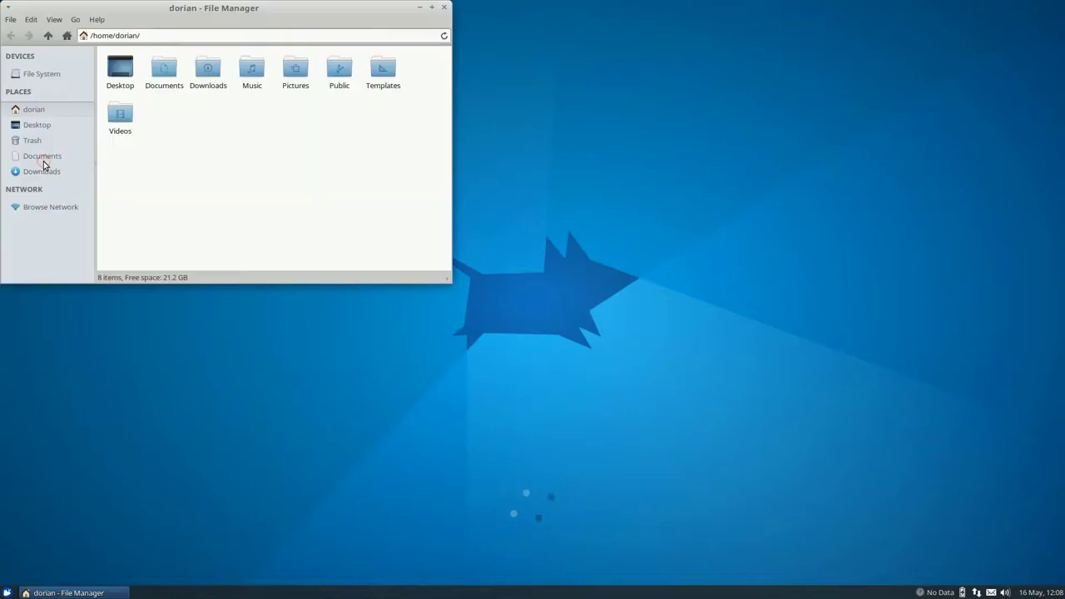
left_click_drag(274, 14, 829, 40)
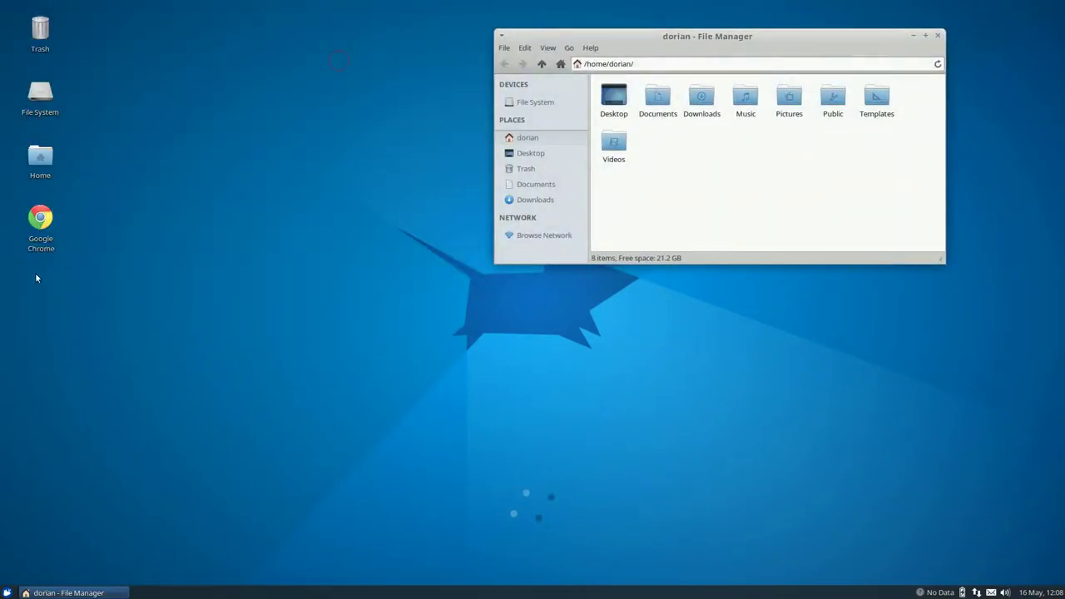
left_click(7, 593)
left_click(44, 427)
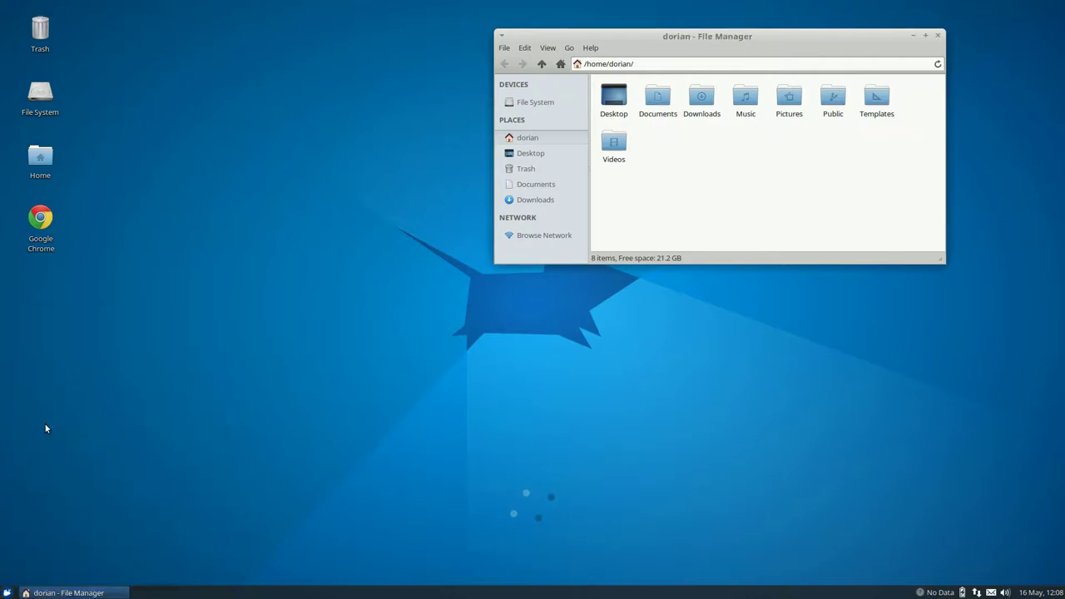
Step: Reposition the Software window, browse its featured applications and open the Audacity page
left_click_drag(398, 220, 628, 106)
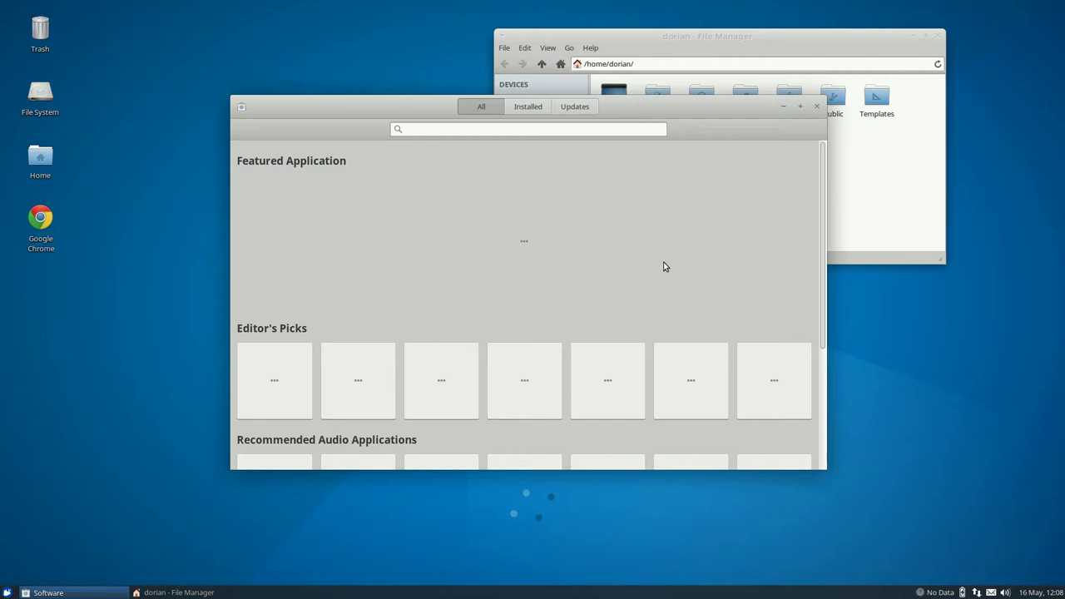
scroll(664, 266, "down", 2)
scroll(664, 266, "up", 2)
scroll(666, 333, "down", 2)
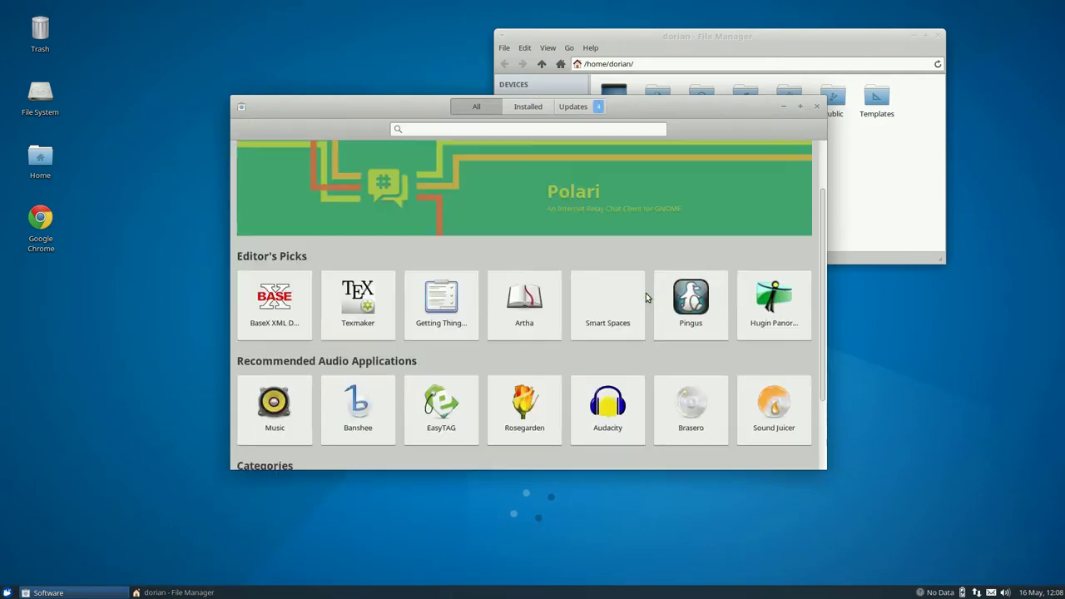
left_click(614, 405)
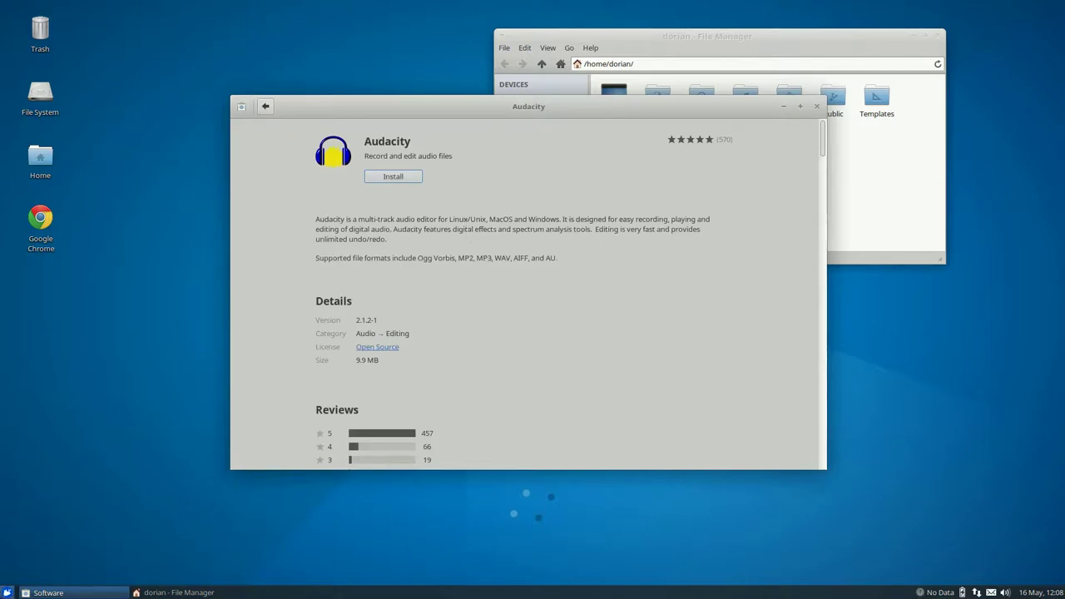
Step: Launch the Terminal Emulator, then close the terminal, Software and file manager windows
left_click(7, 592)
left_click(50, 442)
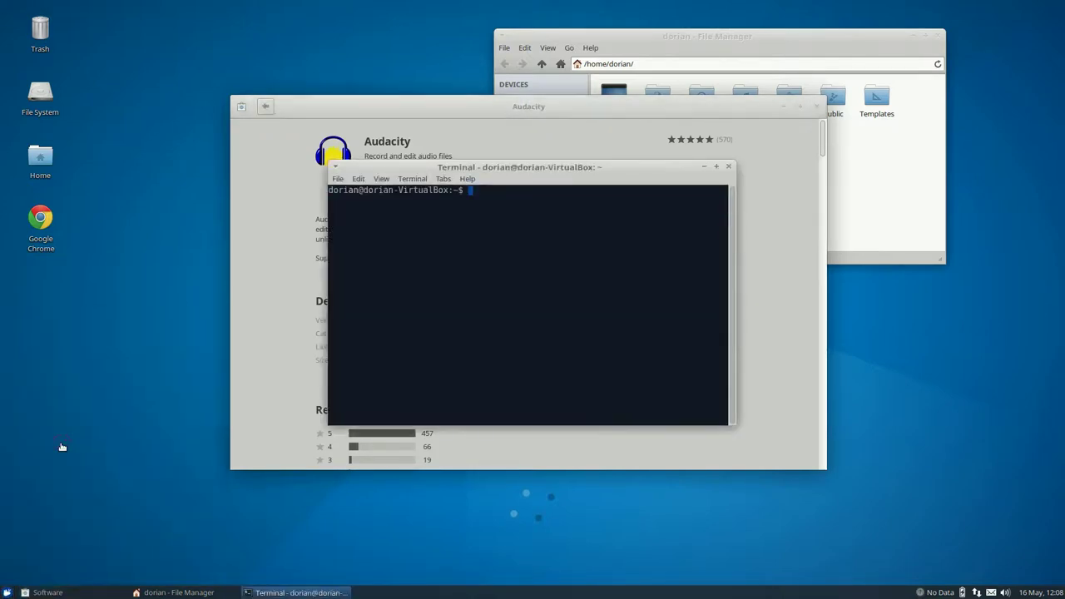
left_click(728, 166)
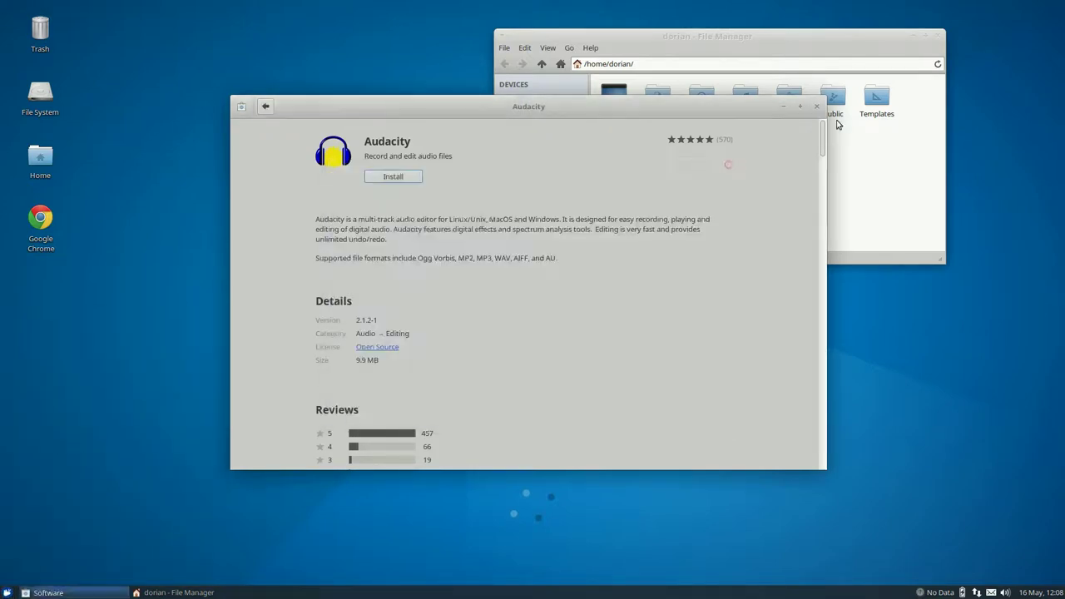
left_click(817, 105)
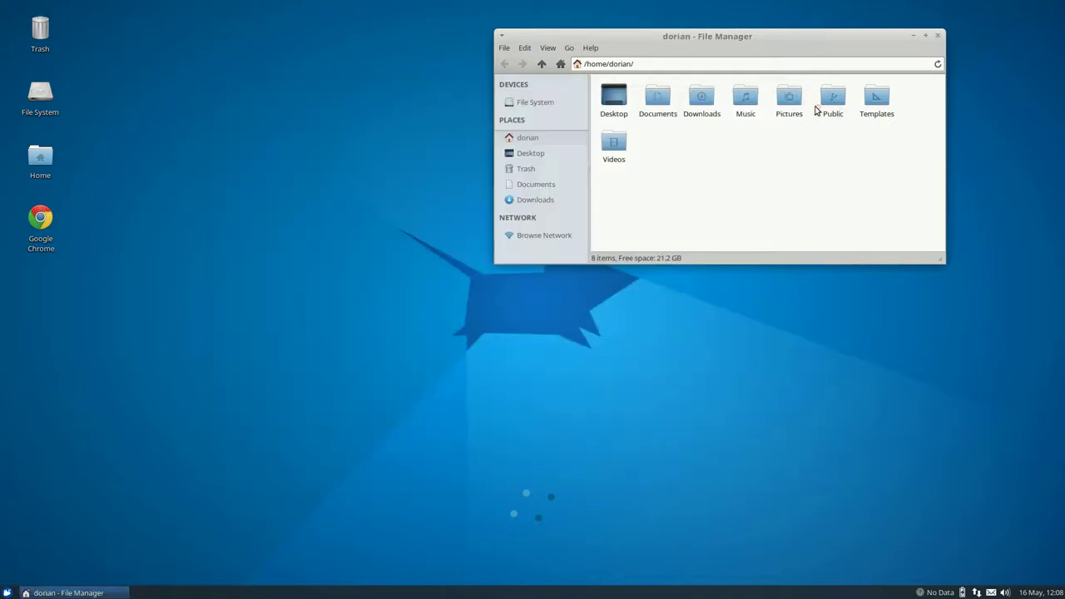
left_click(939, 37)
Step: Shut down the Xubuntu guest and start the Ubuntu mini virtual machine again
left_click(7, 593)
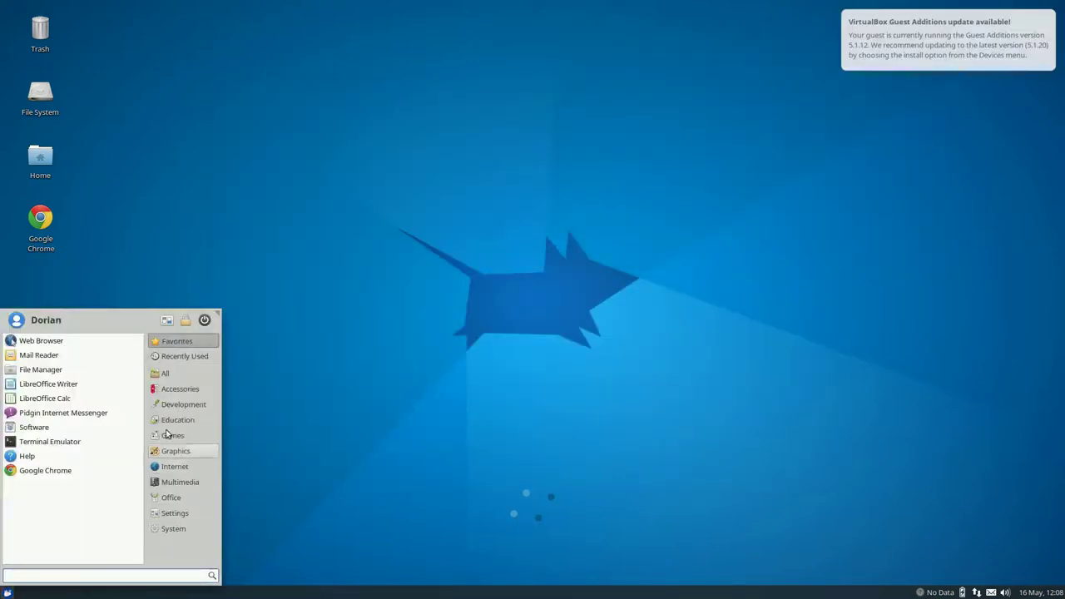
left_click(204, 320)
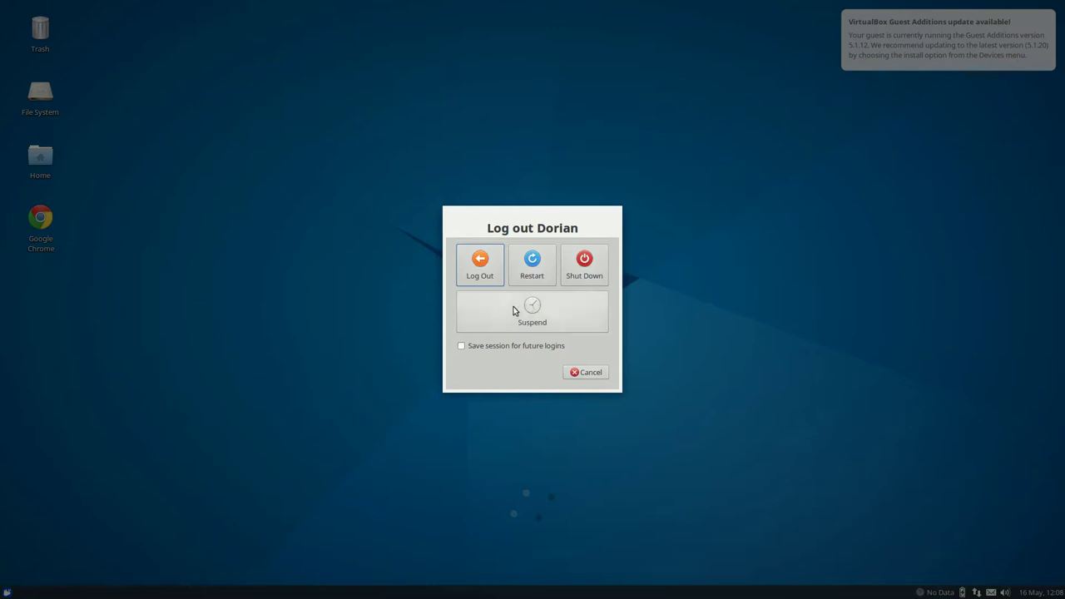
left_click(583, 264)
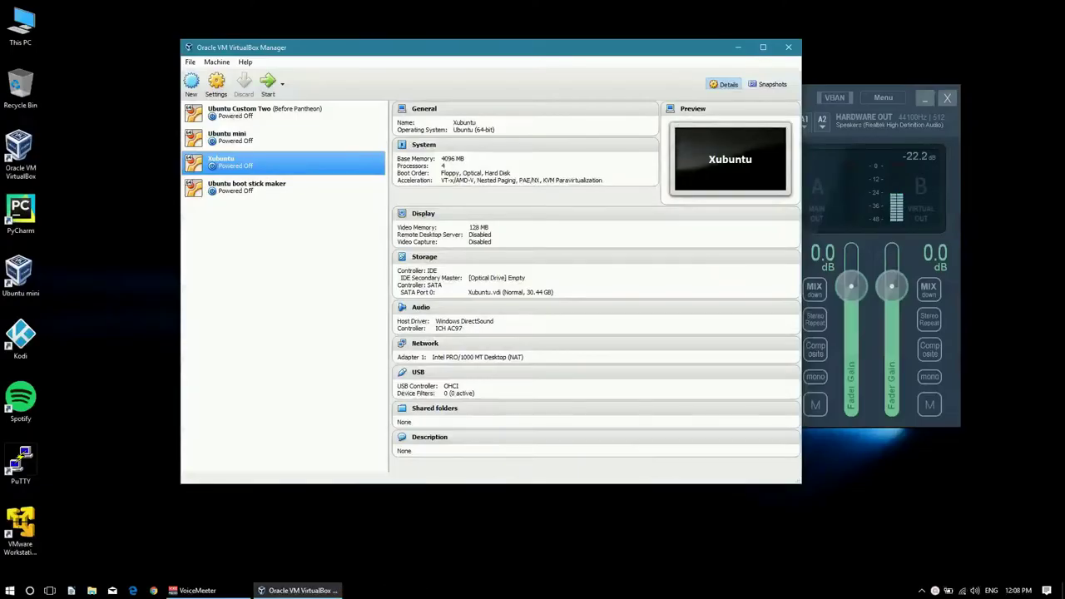
left_click(250, 137)
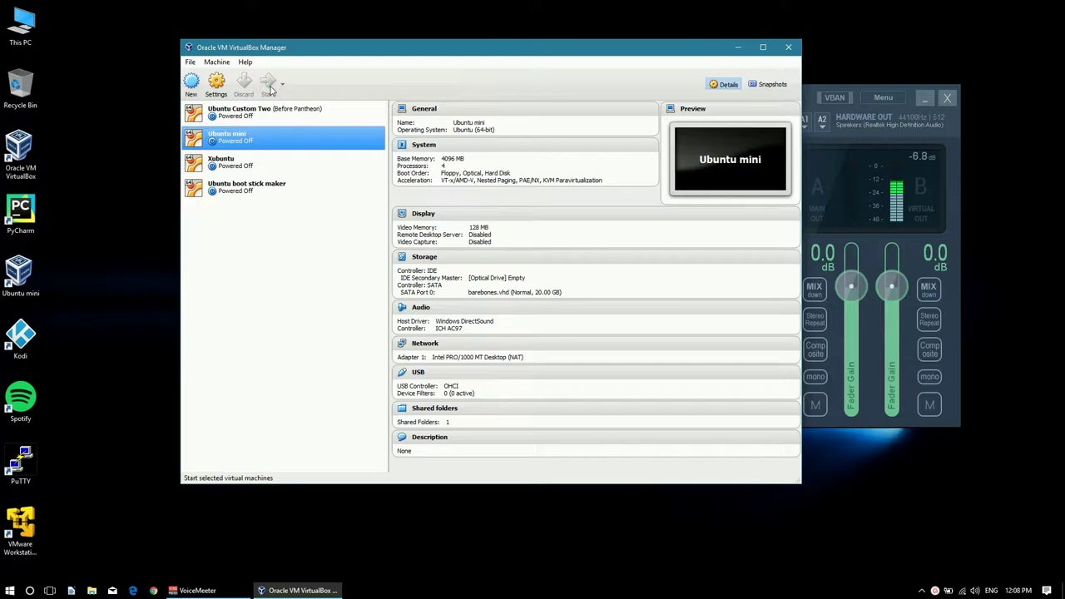
left_click(269, 84)
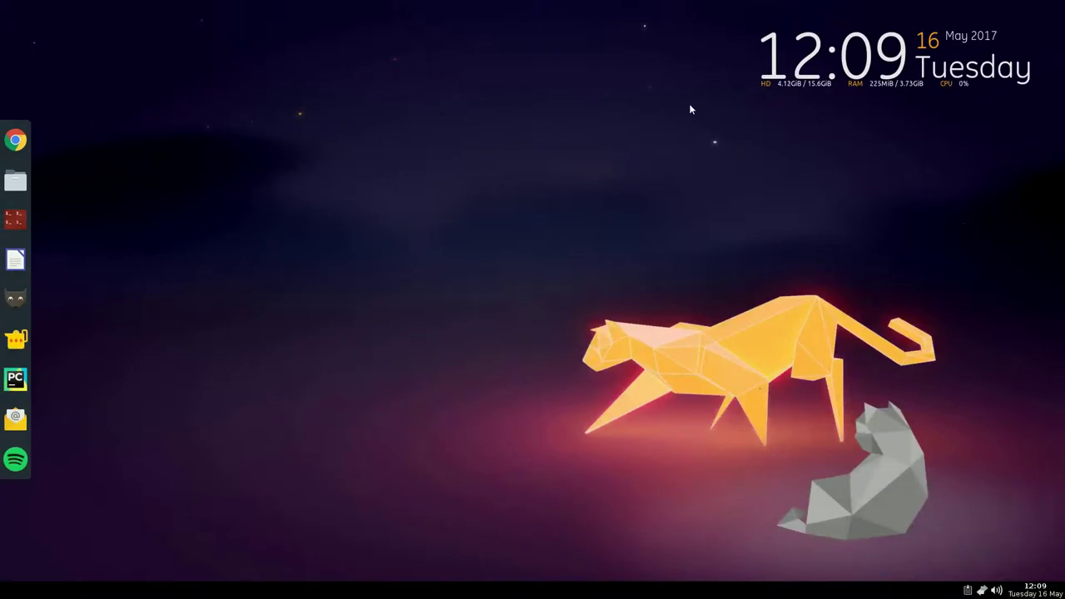
Step: Launch Conky Manager from the desktop's Accessories applications and move its window clear of the clock widget
right_click(204, 123)
mouse_move(250, 127)
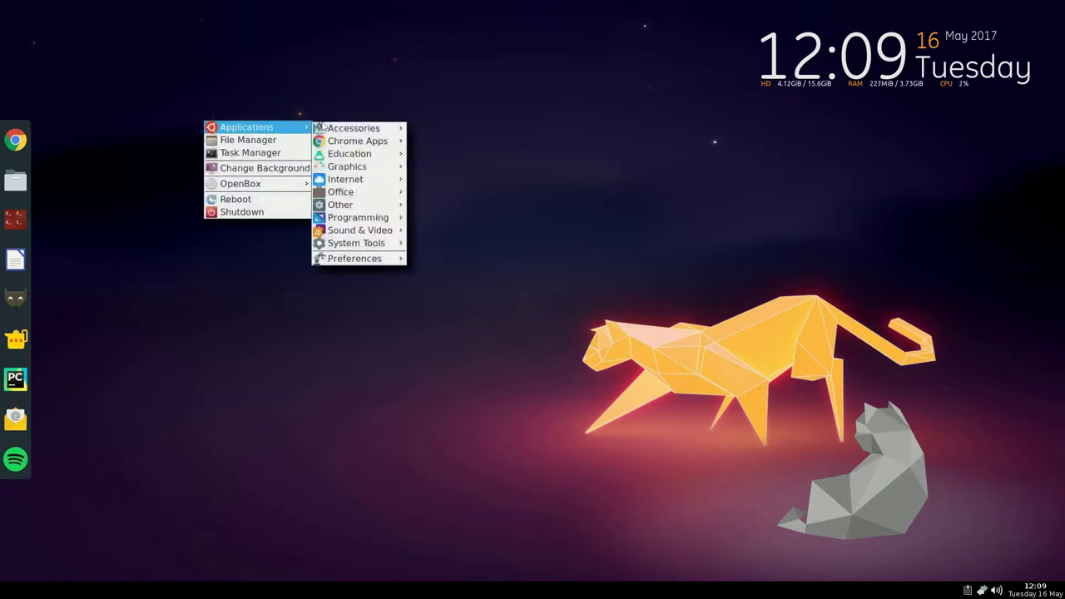
mouse_move(358, 131)
left_click(466, 170)
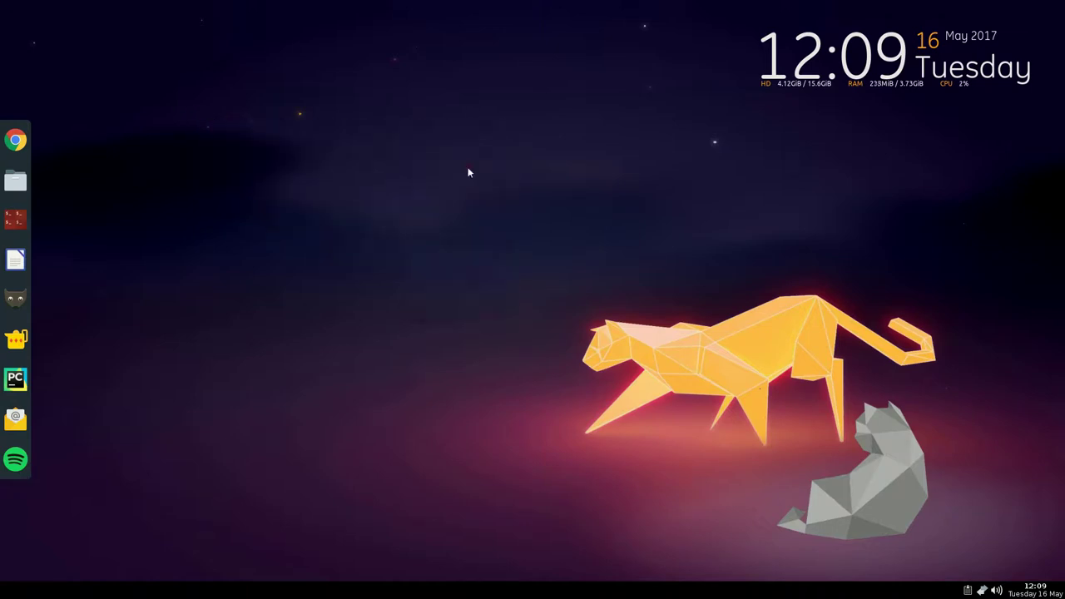
left_click_drag(527, 143, 325, 163)
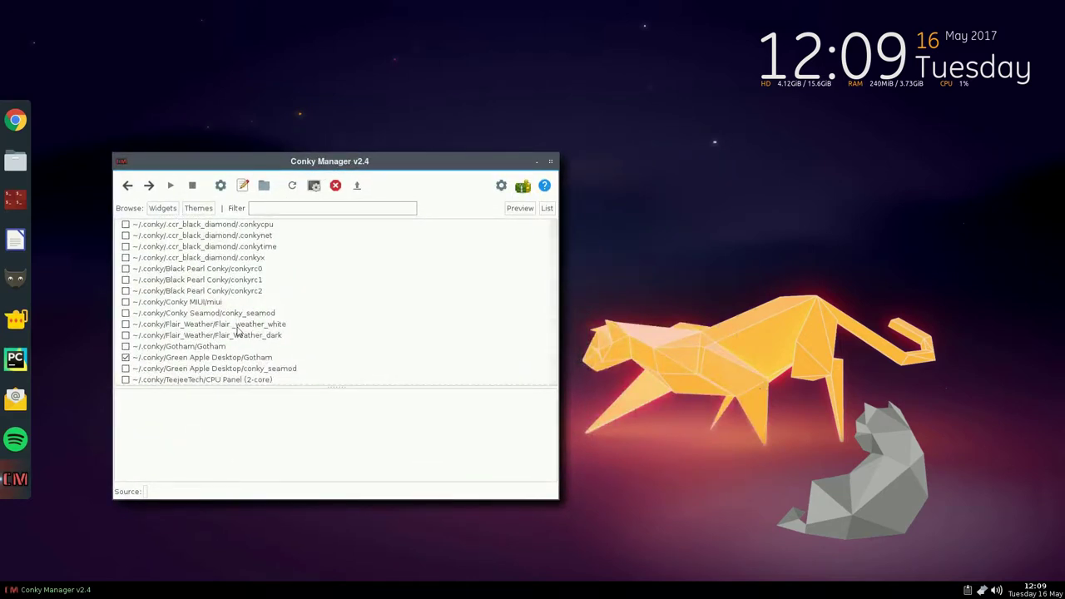
Step: Enable the TeejeeTech Network Panel widget and move the Conky Manager window up to uncover it
scroll(227, 322, "down", 3)
scroll(226, 322, "down", 1)
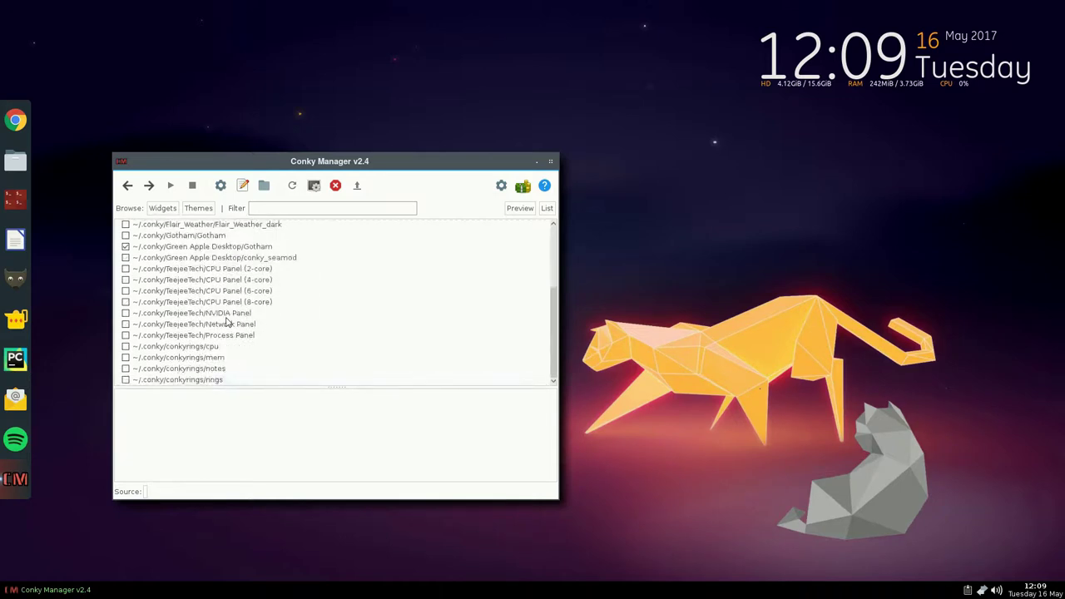
left_click(125, 324)
left_click(125, 324)
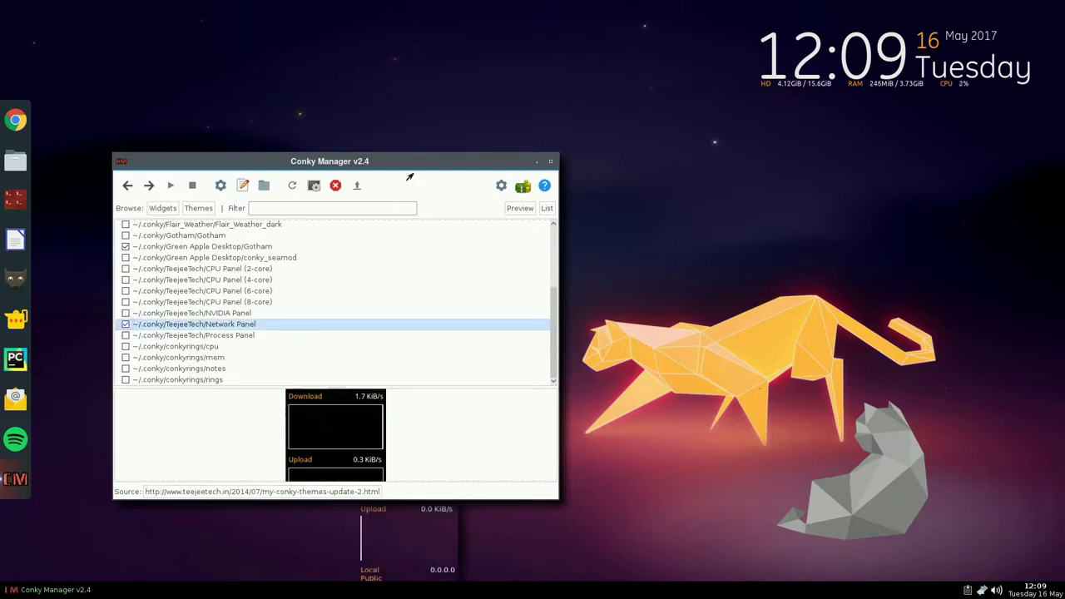
left_click_drag(412, 163, 413, 44)
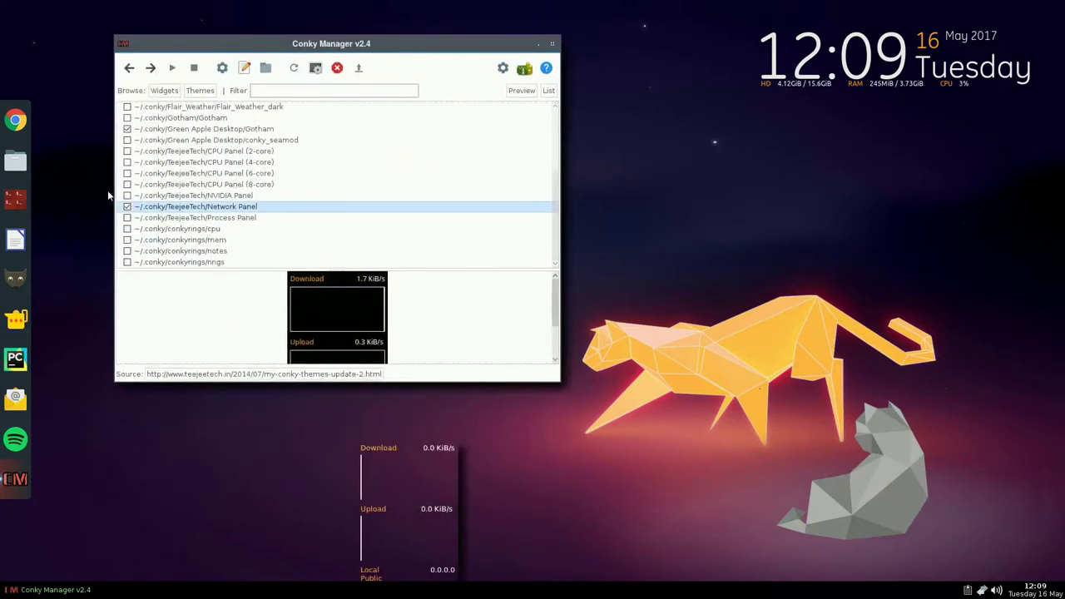
Step: Open the Green Apple Desktop/Gotham widget's configuration file for viewing, then close it and Conky Manager
scroll(158, 214, "up", 5)
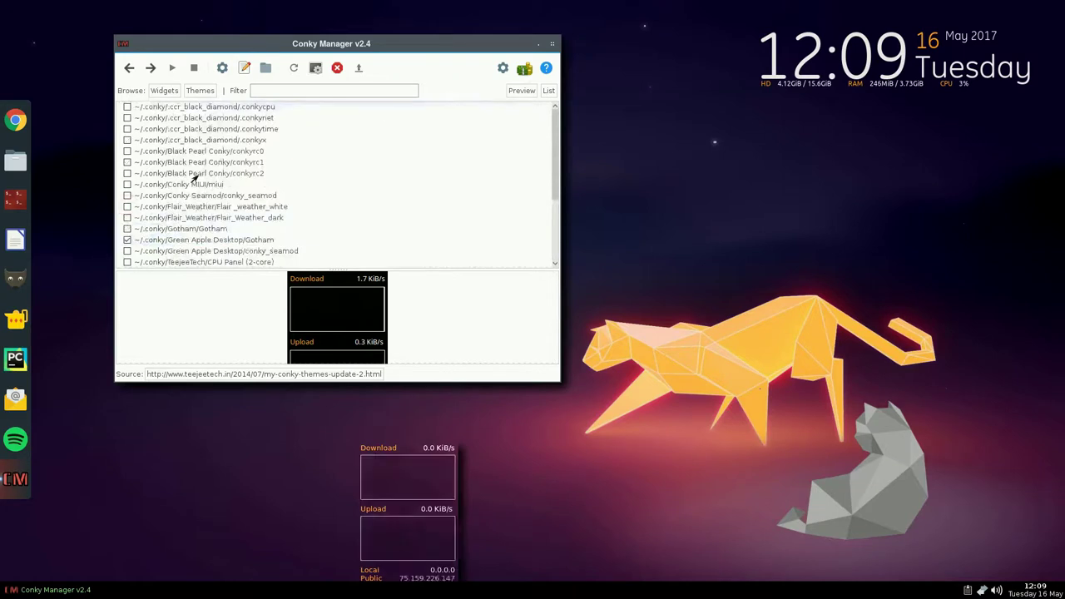
left_click(189, 243)
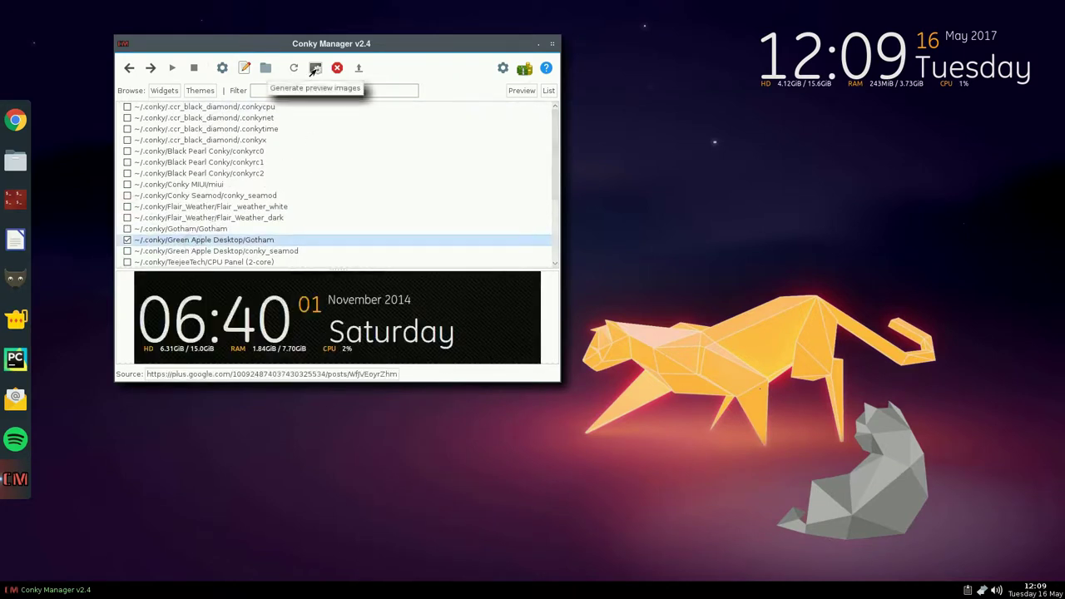
left_click(244, 68)
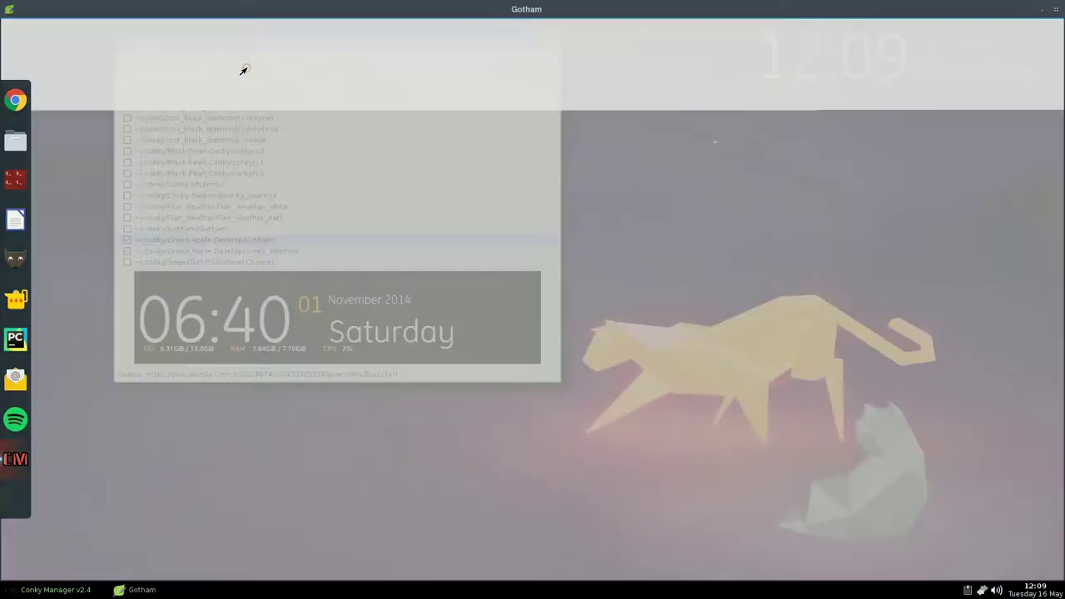
left_click(1057, 11)
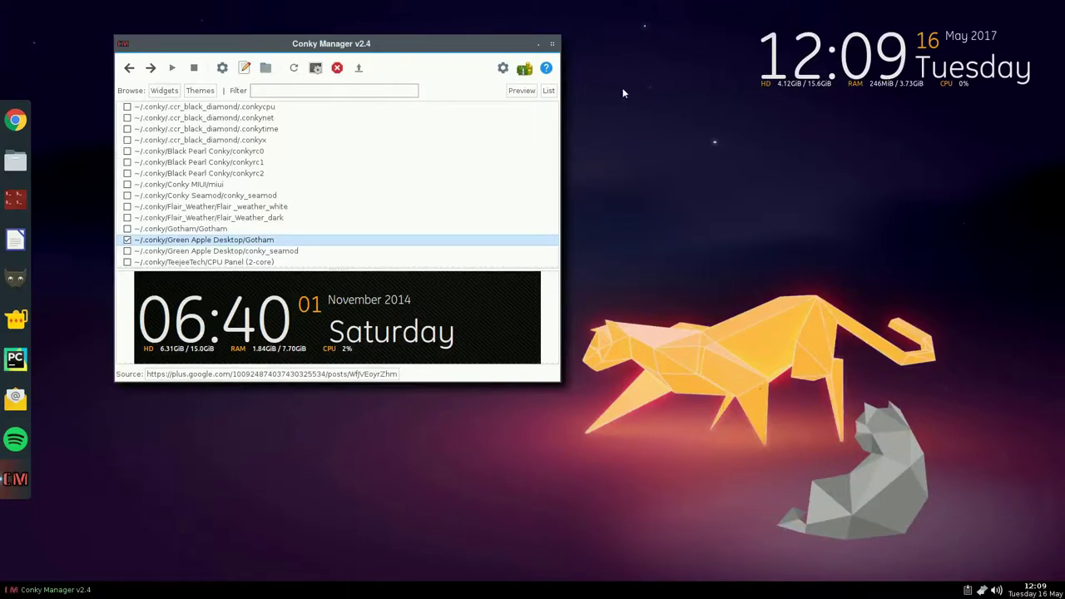
left_click(553, 45)
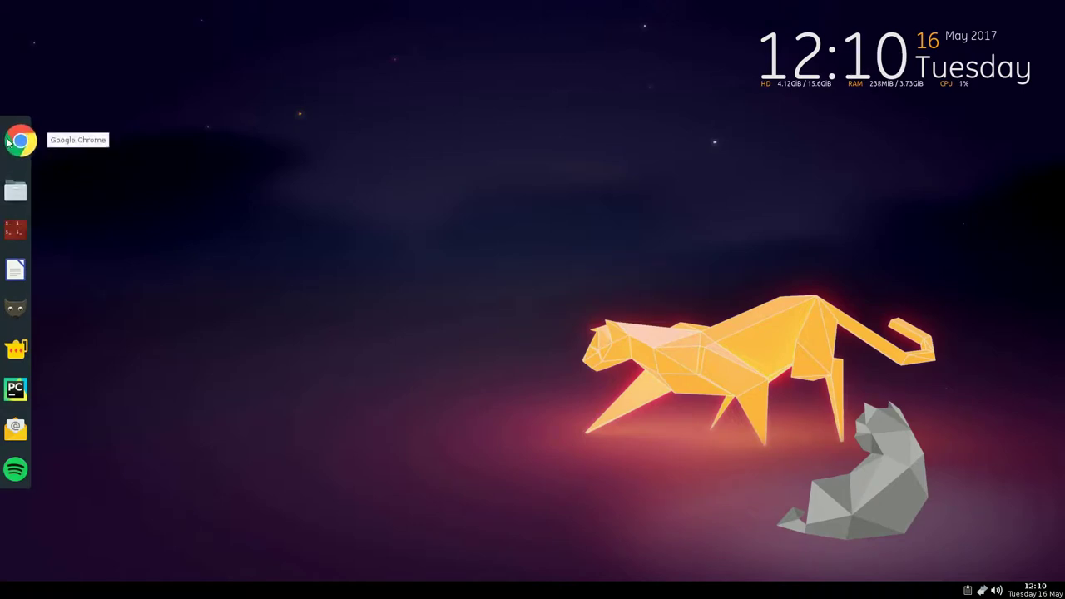
Step: Launch GIMP from the dock, close it and open the file manager at the home folder
left_click(11, 312)
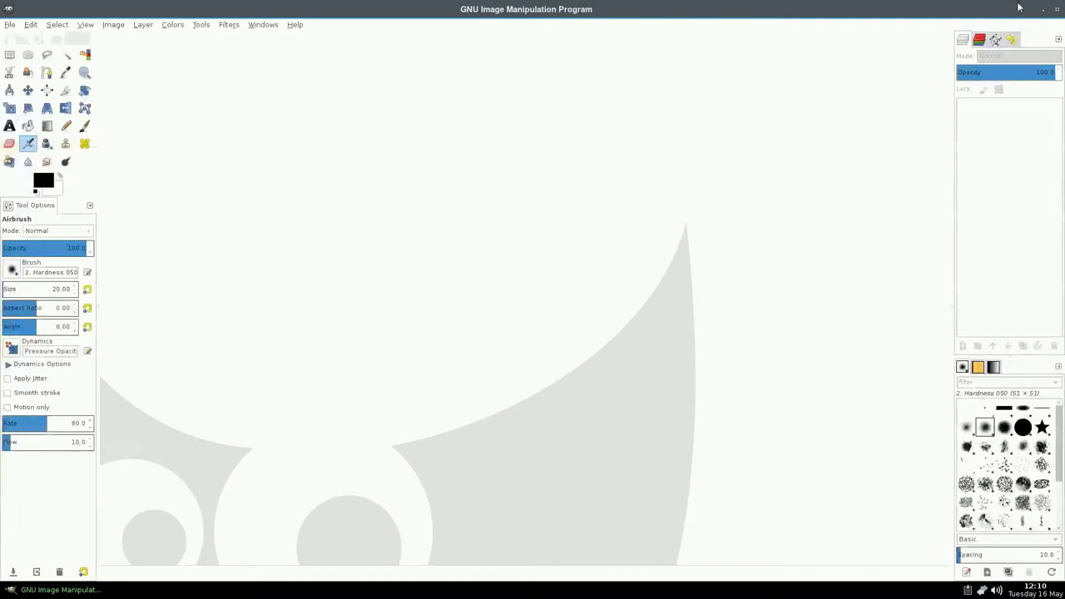
left_click(1057, 10)
right_click(329, 84)
left_click(279, 146)
left_click(17, 182)
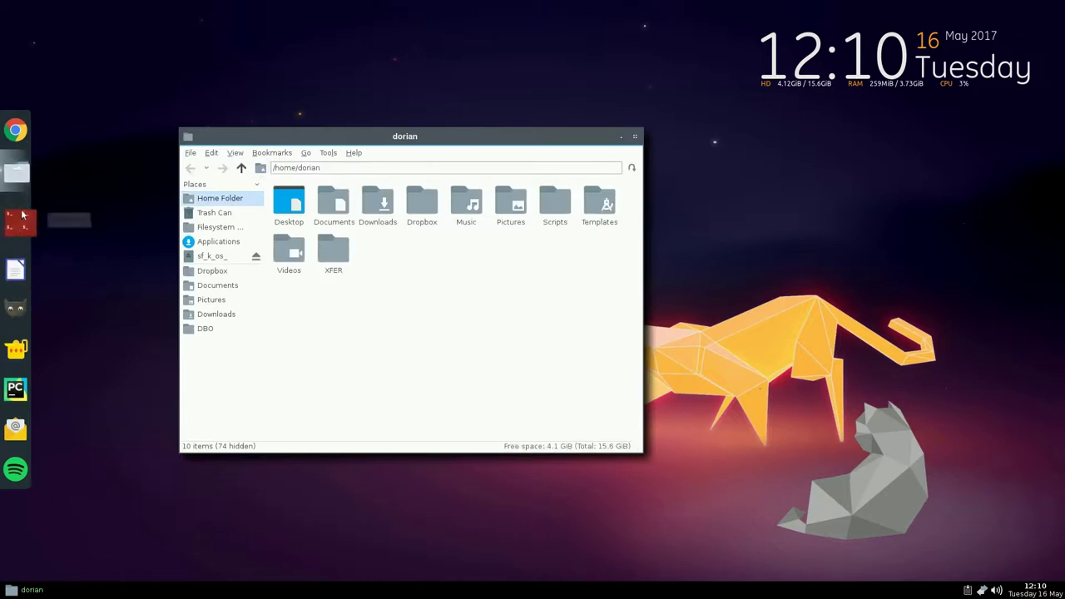
Step: Launch Leafpad from the desktop's Accessories applications and move its empty window so it overlaps the file manager
right_click(106, 114)
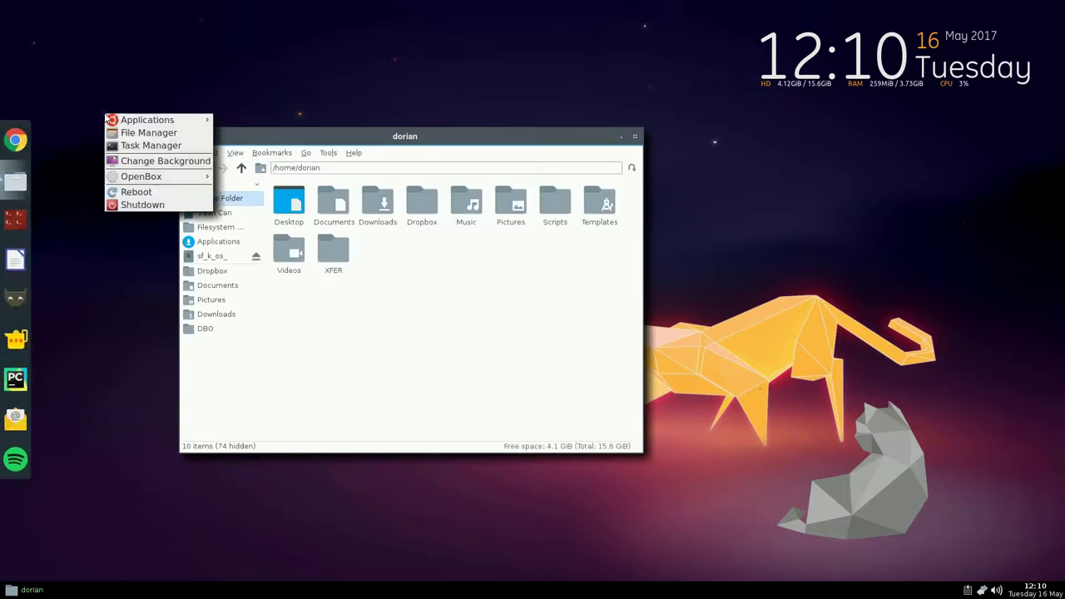
mouse_move(146, 120)
mouse_move(254, 122)
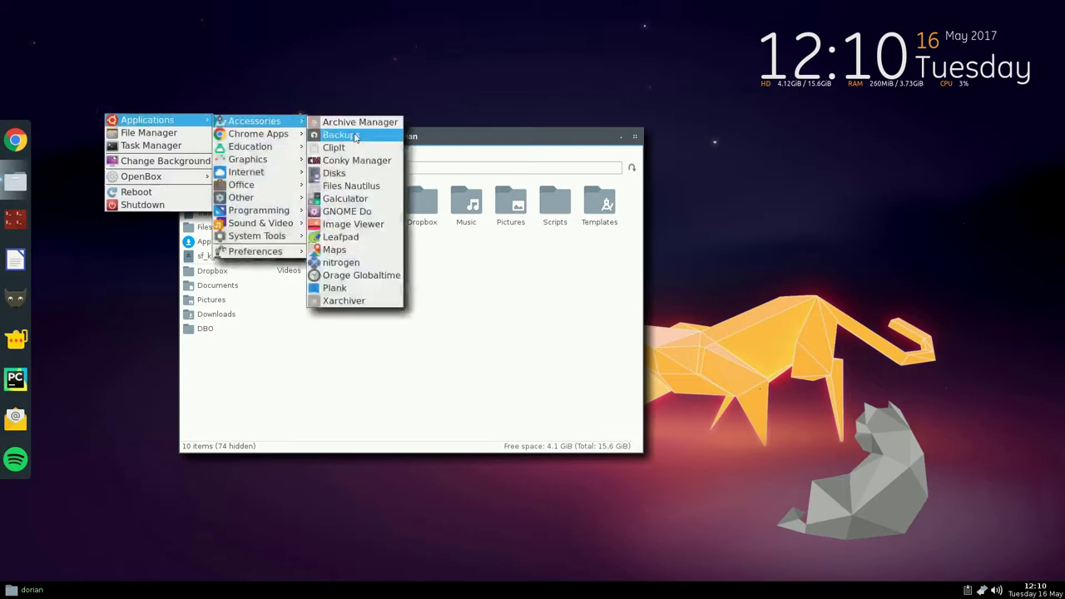
left_click(343, 236)
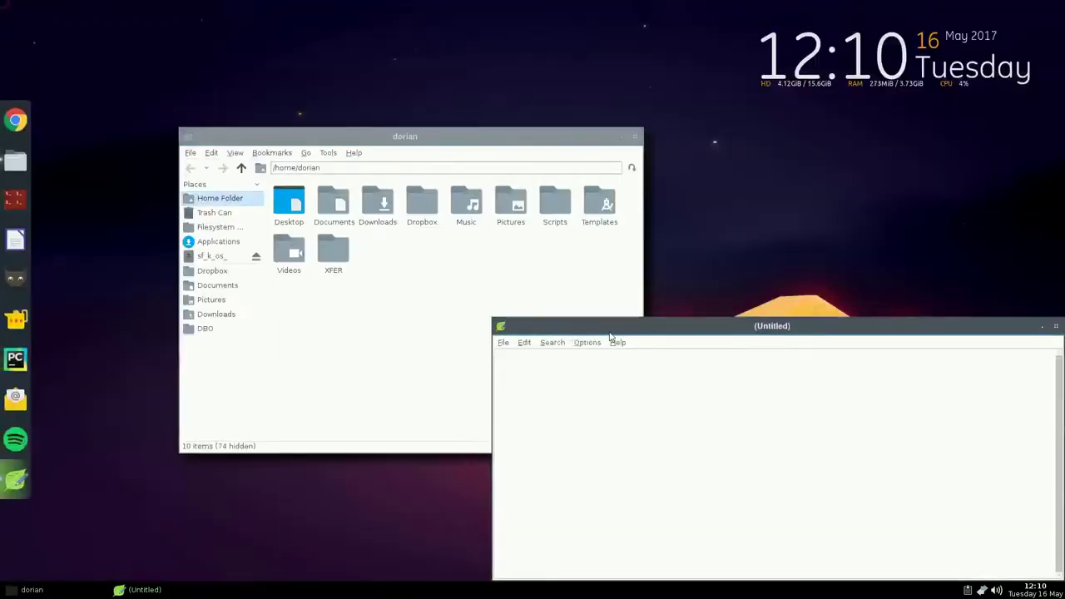
left_click_drag(611, 338, 506, 295)
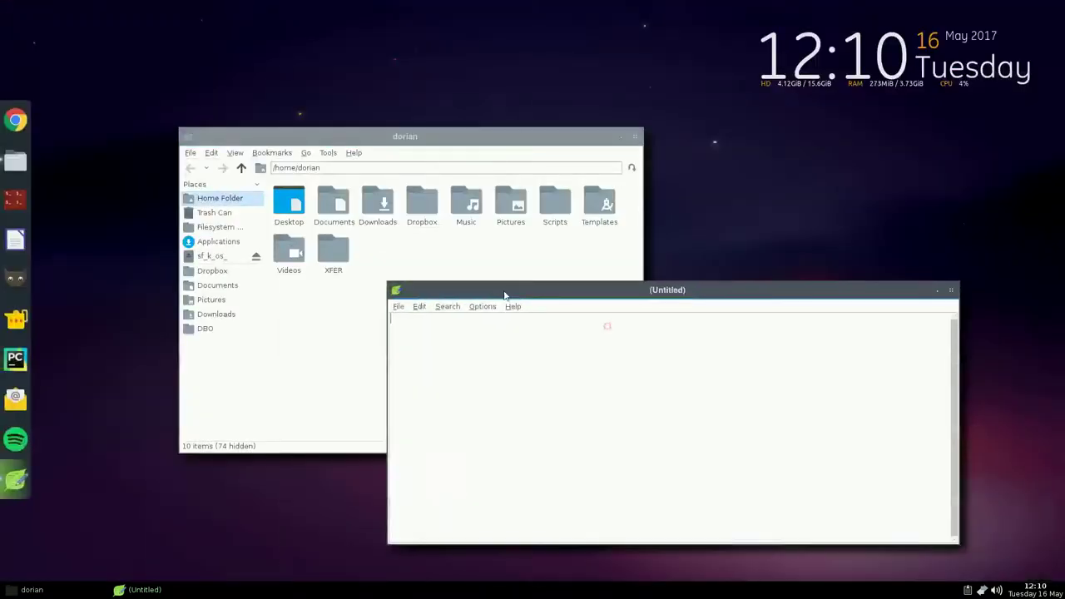
Step: Minimise the untitled Leafpad window and restore it from the dock, then bring the file manager in front and reposition it
left_click(466, 268)
left_click_drag(495, 136, 506, 150)
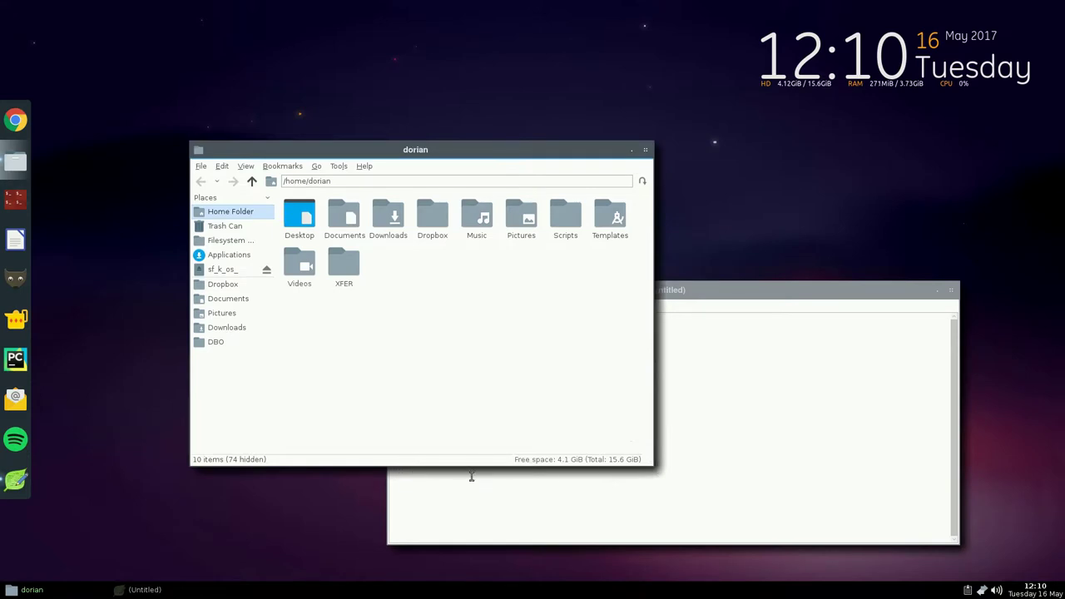
left_click(938, 291)
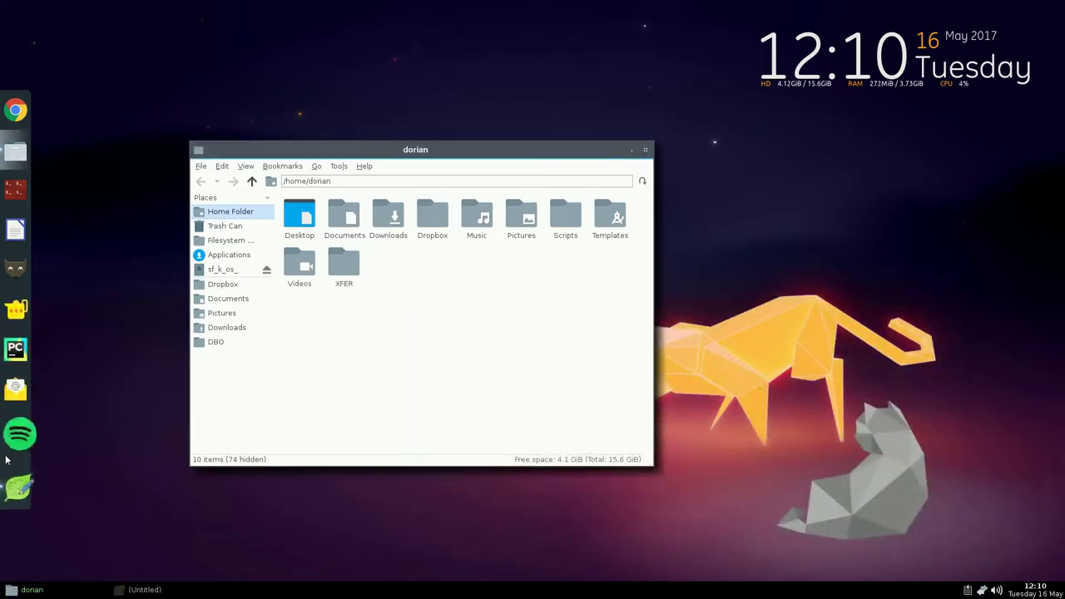
left_click(23, 481)
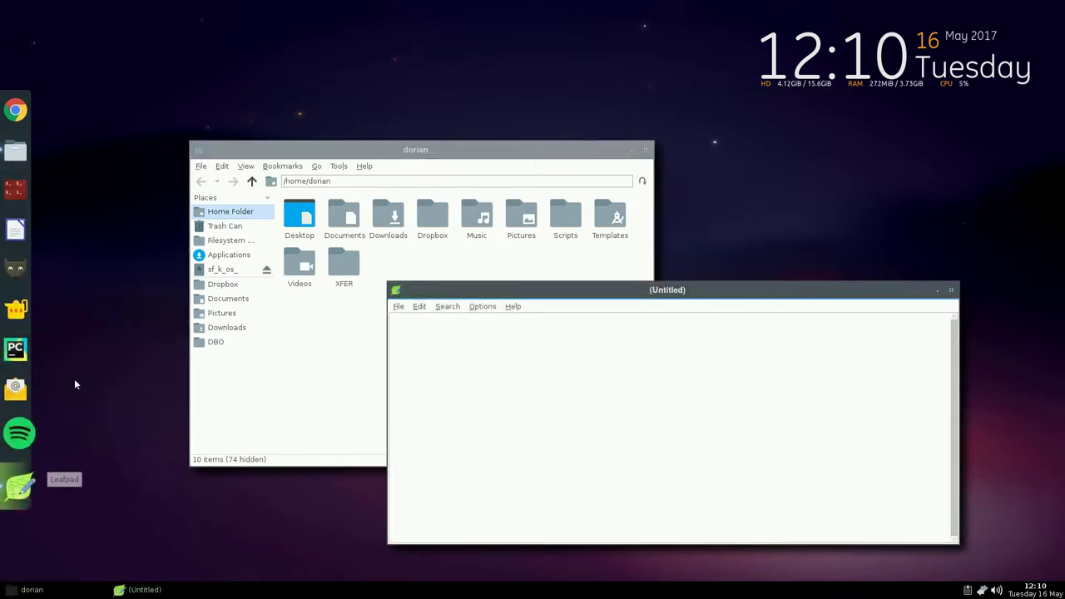
left_click_drag(489, 150, 400, 179)
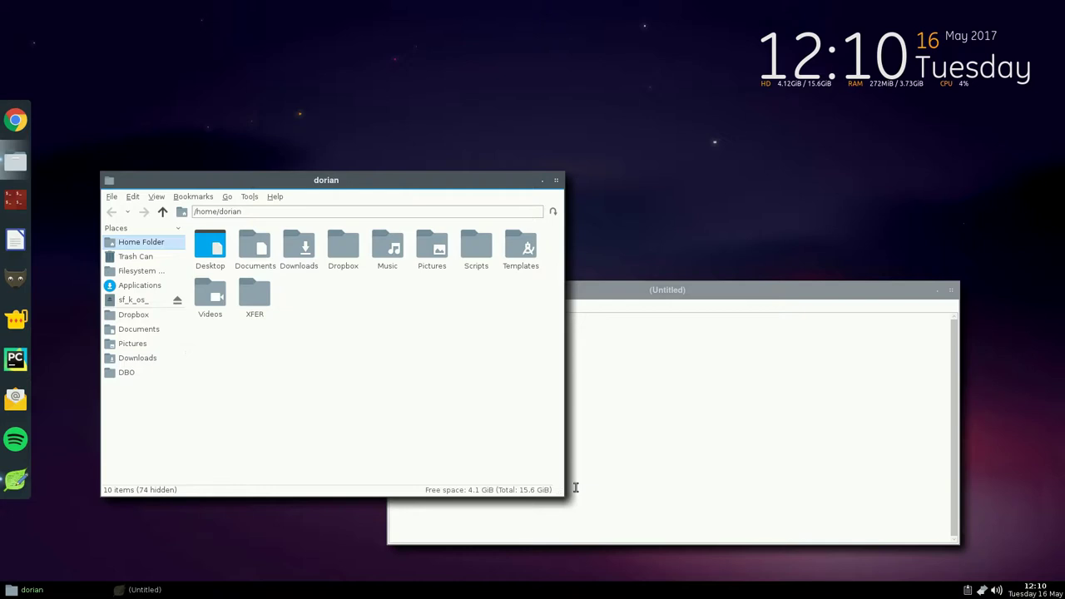
Step: Open Openbox's autostart.sh for editing from the desktop menu, and take its window out of full size to float over the others
right_click(632, 124)
mouse_move(702, 189)
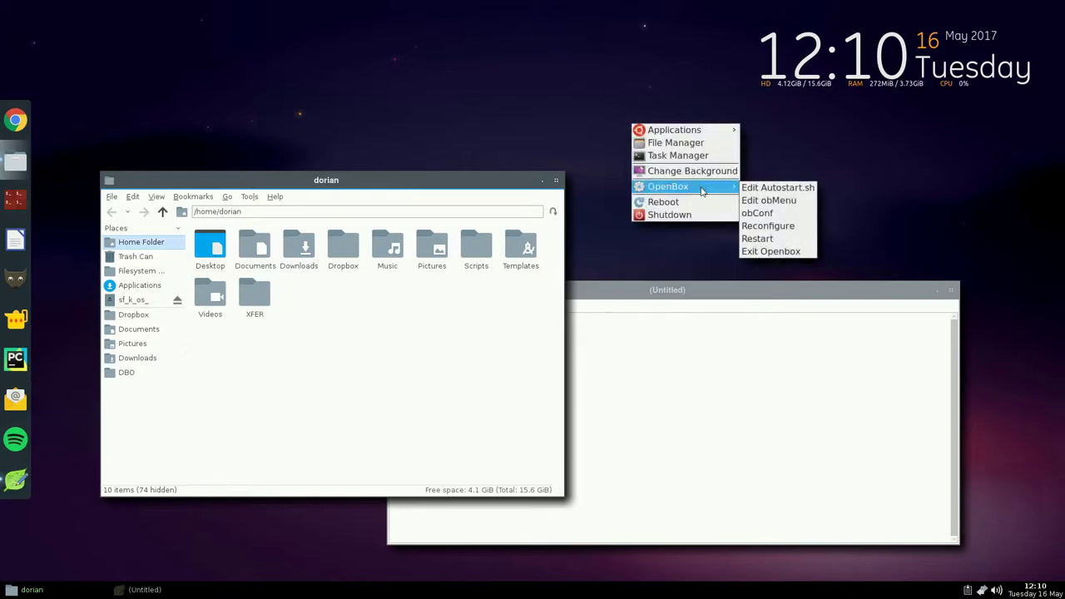
left_click(774, 188)
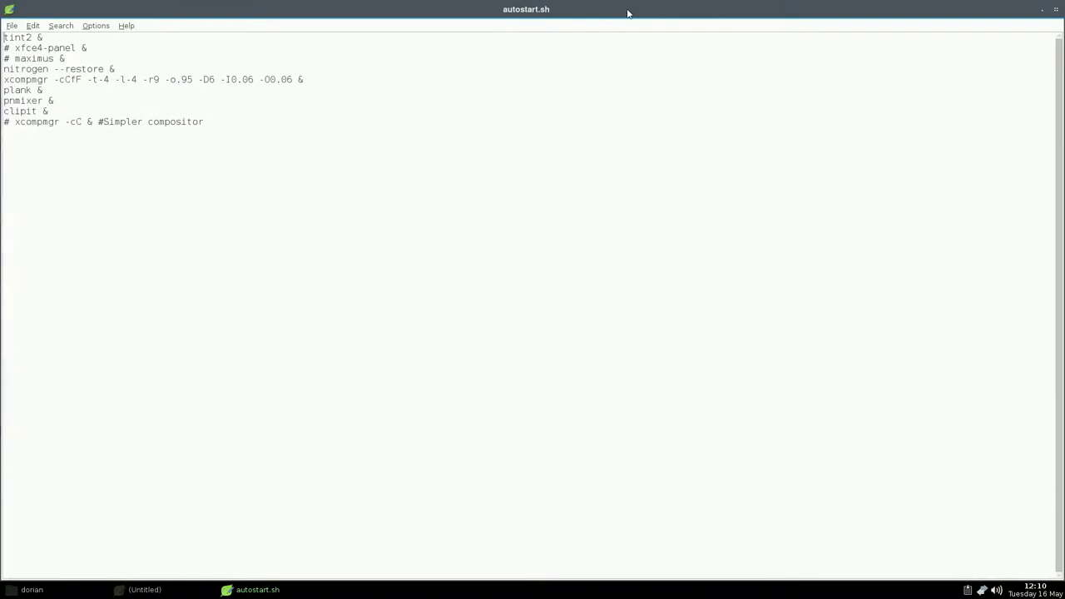
left_click(8, 9)
left_click(202, 6)
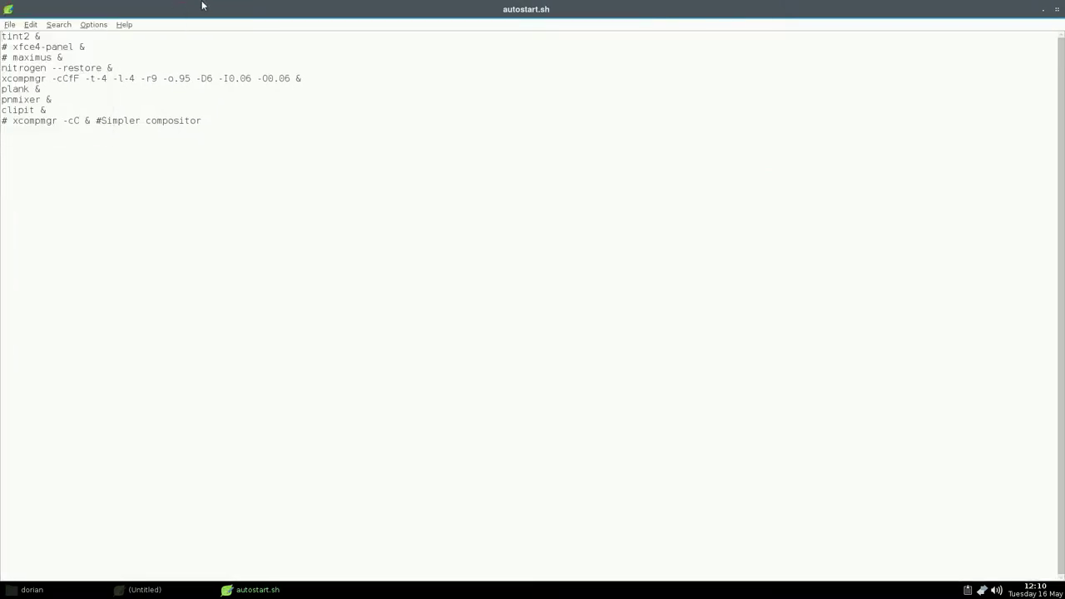
left_click_drag(201, 6, 508, 100)
left_click_drag(410, 87, 369, 133)
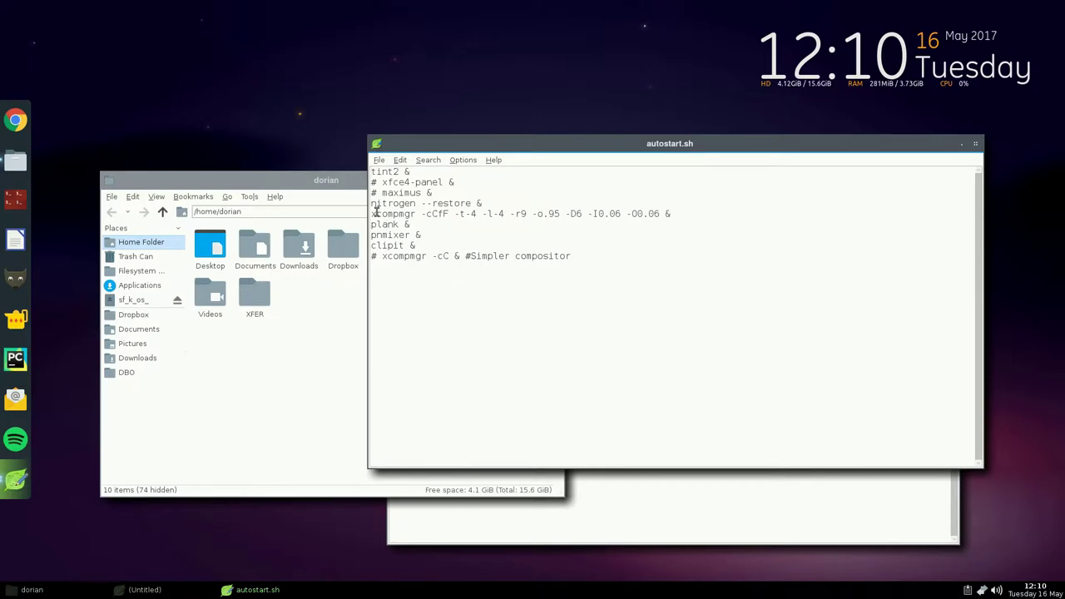
Step: Examine the xcompmgr line in autostart.sh and its -r9 option, moving the window to expose the windows behind it
left_click_drag(373, 214, 681, 214)
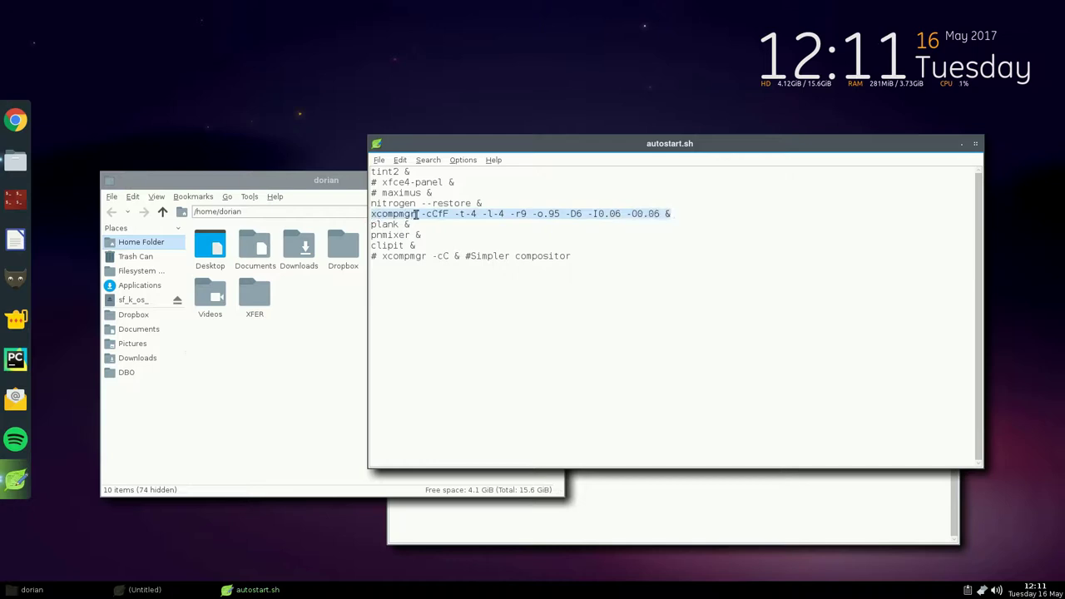
left_click(515, 213)
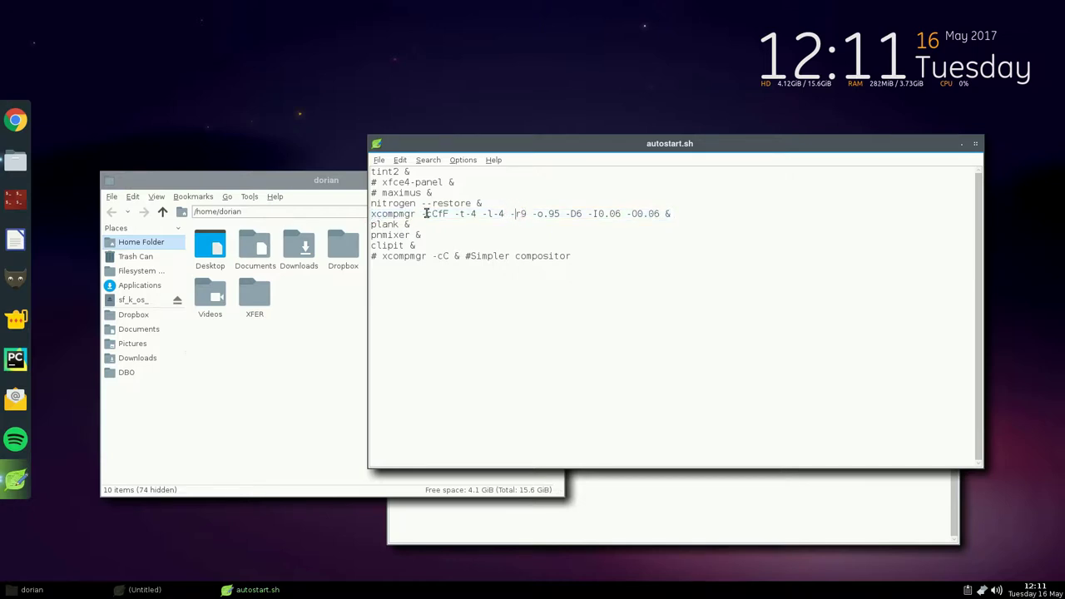
left_click_drag(671, 146, 438, 70)
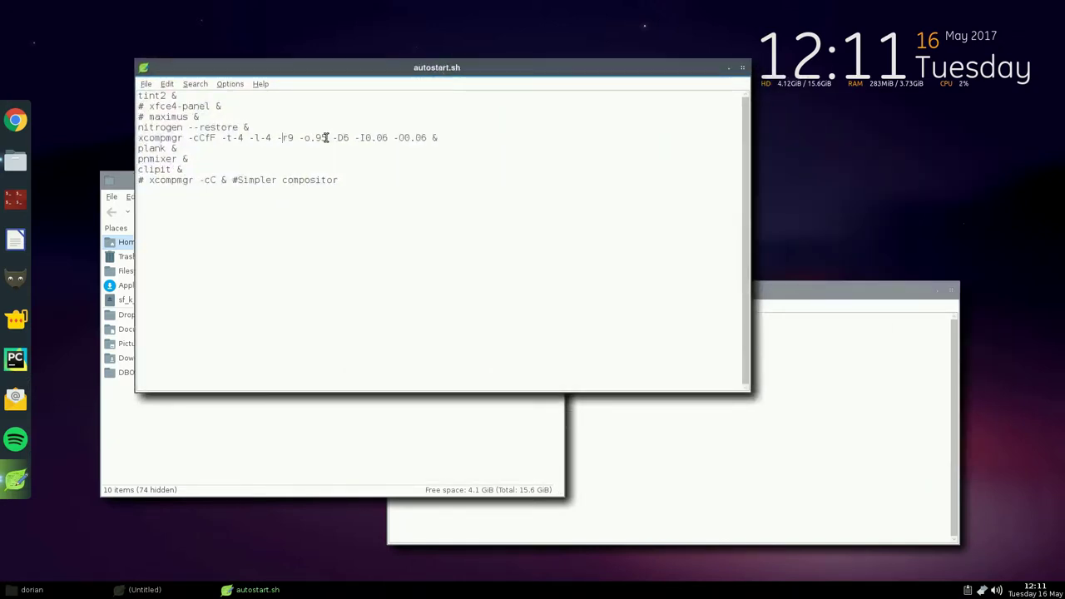
left_click_drag(281, 138, 293, 137)
left_click(347, 162)
Step: Copy the full xcompmgr -cCfF line from autostart.sh
left_click_drag(449, 137, 139, 137)
right_click(151, 142)
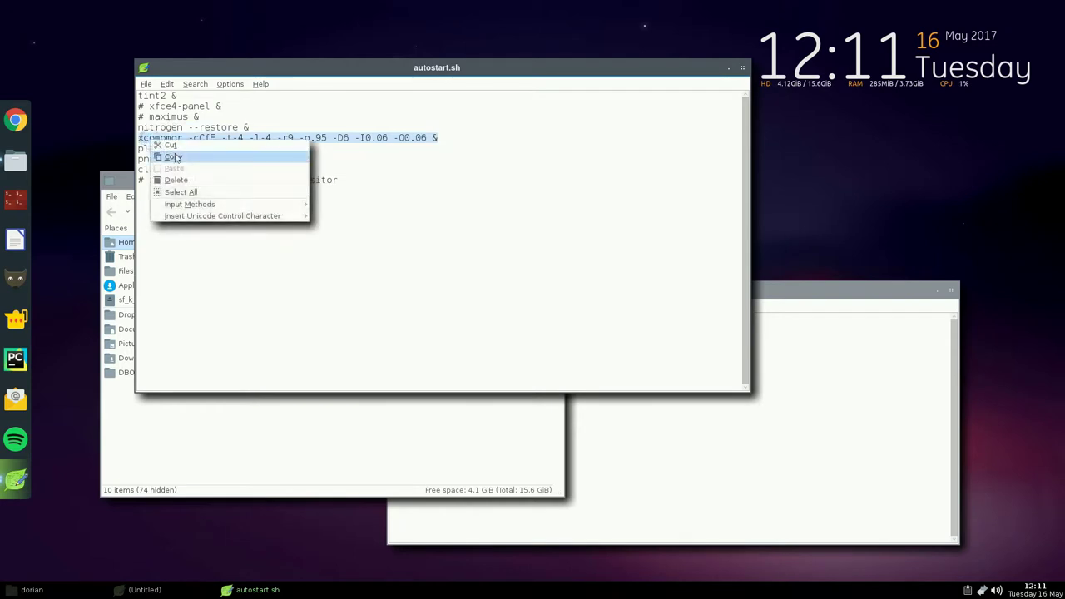
left_click(172, 157)
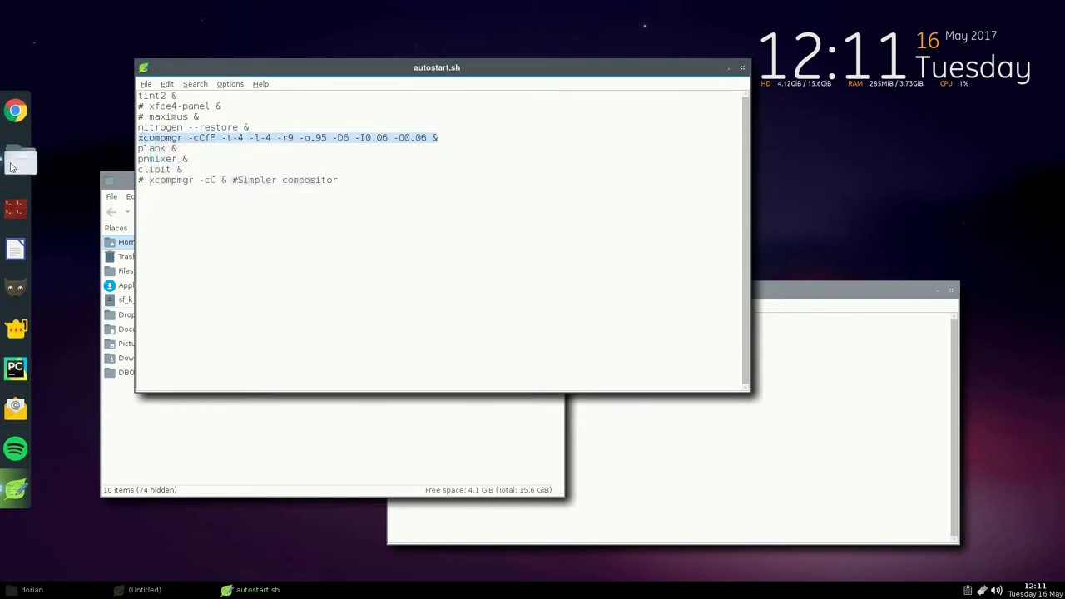
Step: Open a terminal and stop the compositor with pkill xcompmgr
key("ctrl+alt+t")
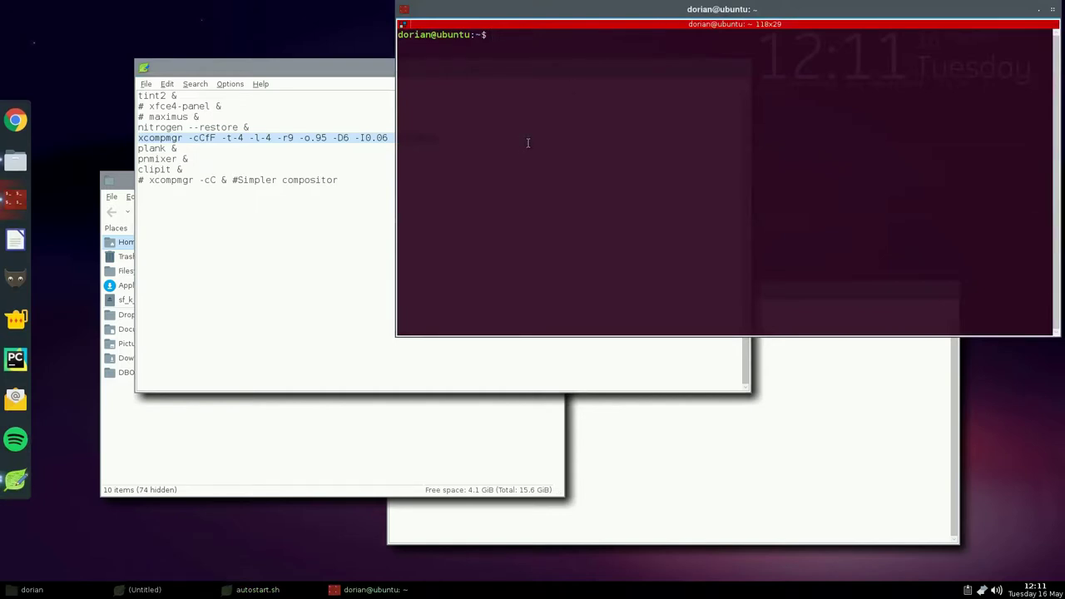
type("pkill xcompmgr")
key("Return")
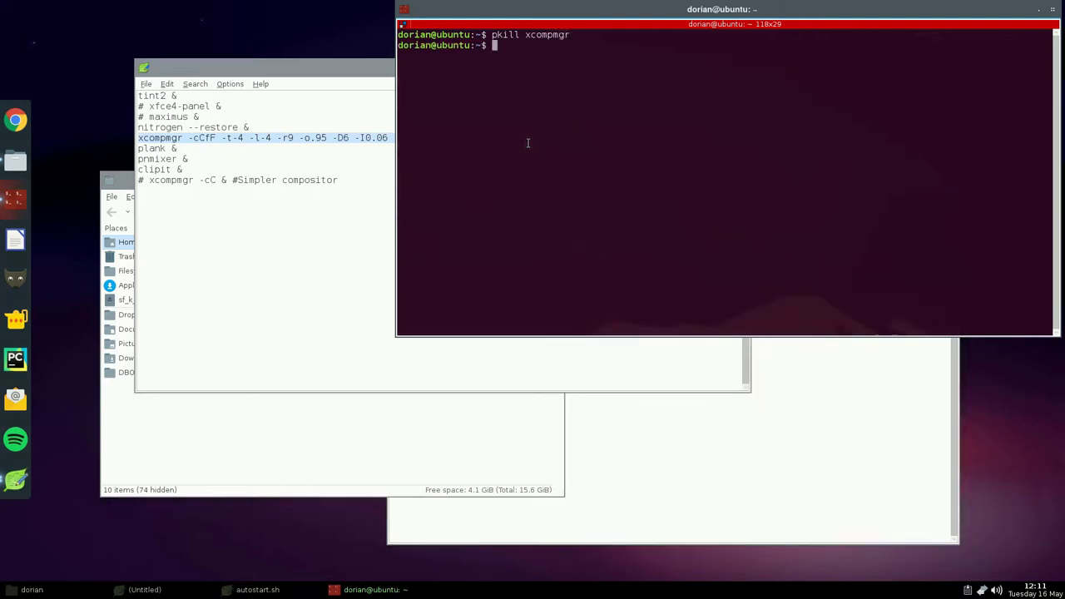
Step: Paste the copied xcompmgr command into the terminal, change its radius option to -r50 and run it
middle_click(652, 177)
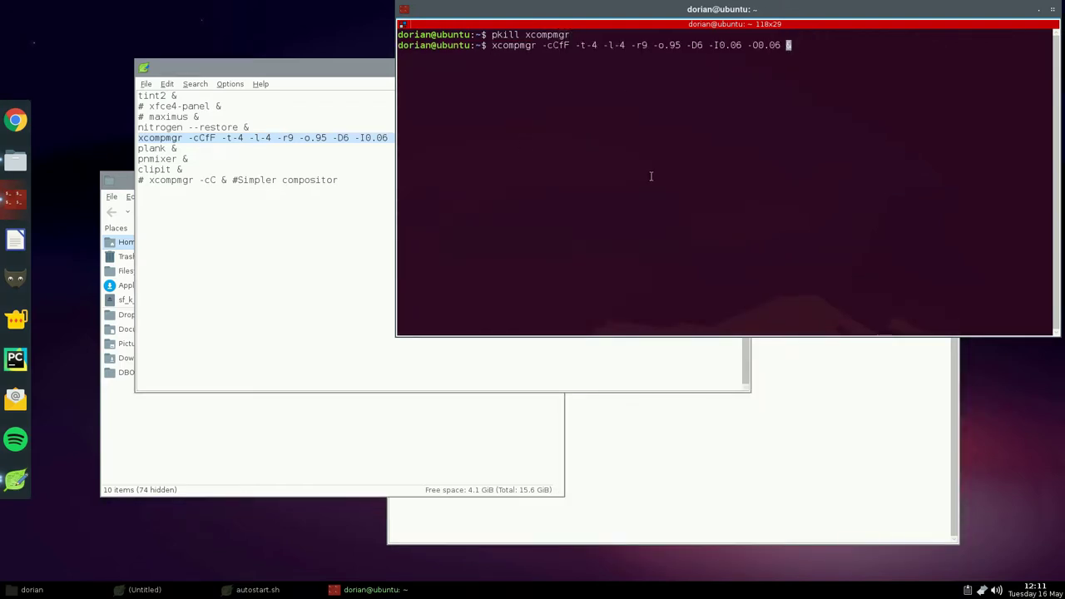
key("Left")
key("Left")
key("Left")
key("Left")
key("Left")
key("Left")
key("Left")
key("Left")
key("Left")
key("Left")
key("Left")
key("Left")
key("Left")
key("Left")
key("Left")
key("Left")
key("Left")
key("Left")
key("Left")
key("BackSpace")
type("50")
key("Return")
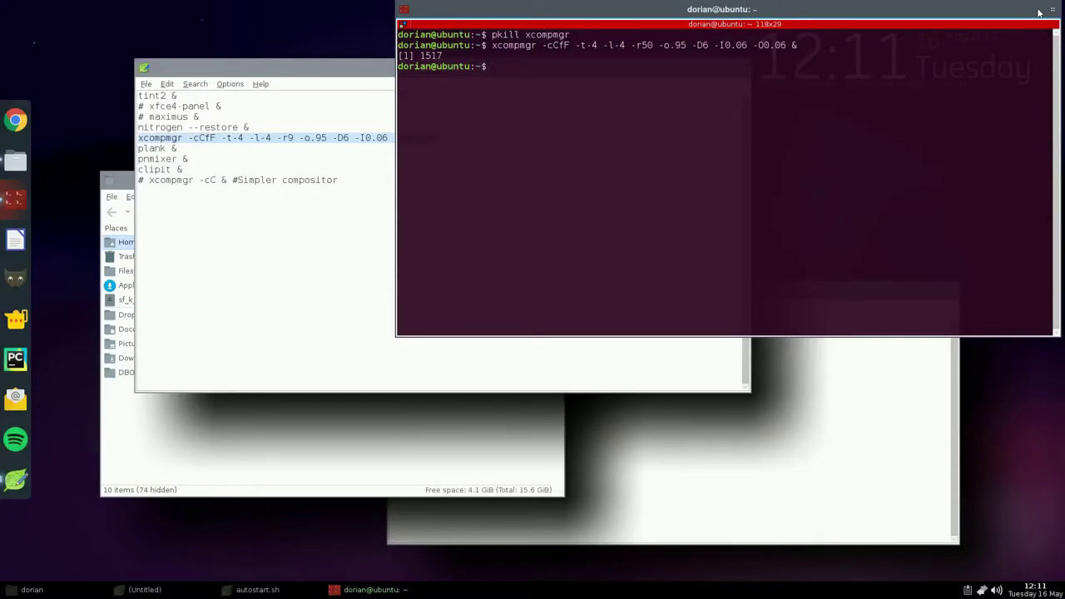
Step: Minimise the terminal and file manager, and move the autostart.sh and untitled Leafpad windows around to examine their shadows
key("super+h")
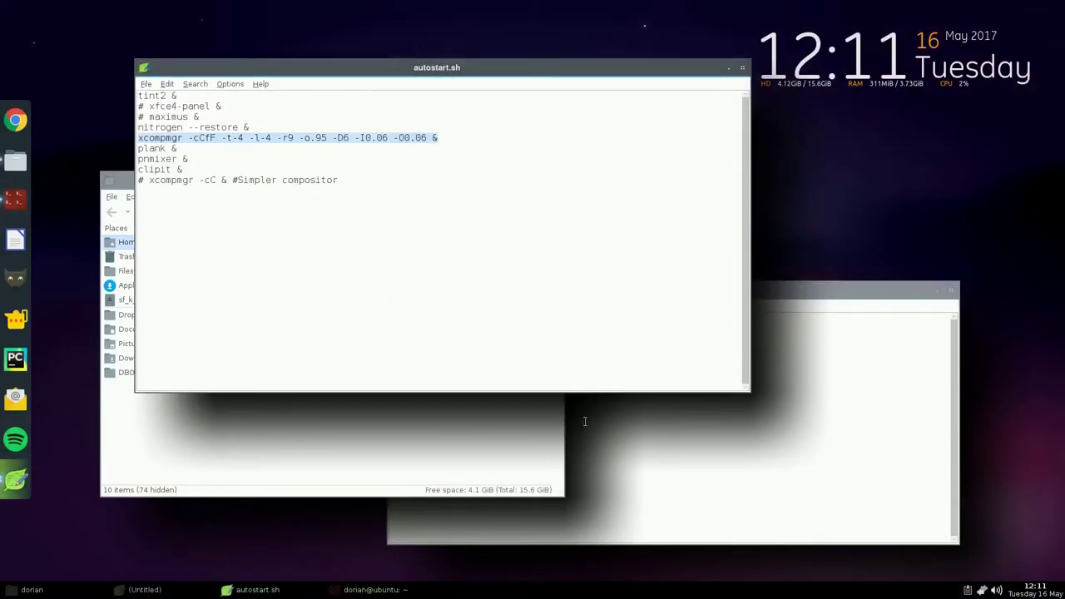
left_click(431, 416)
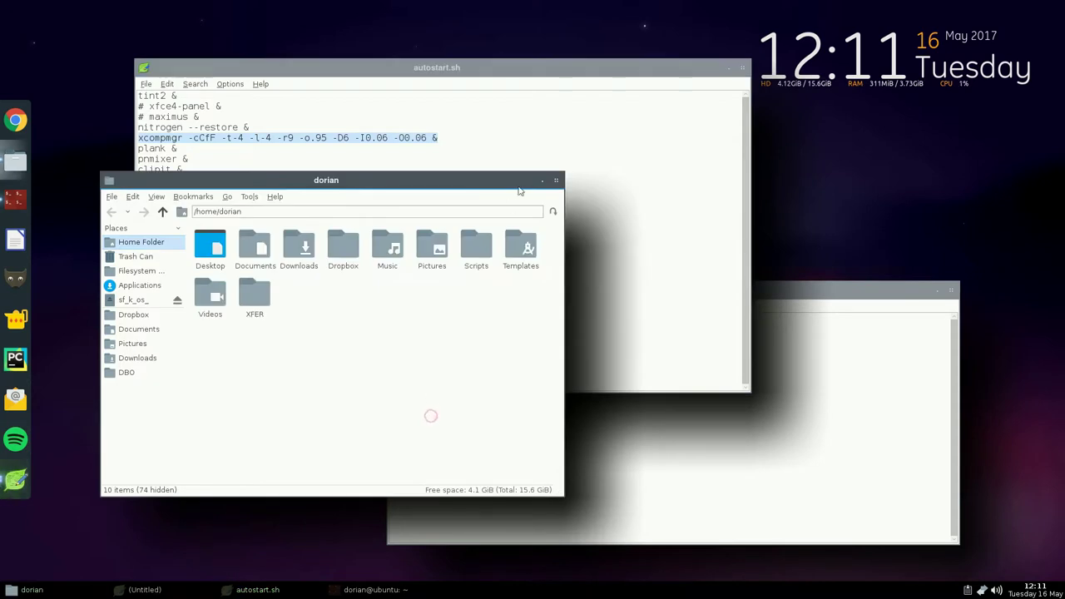
left_click(543, 180)
left_click_drag(580, 67, 565, 147)
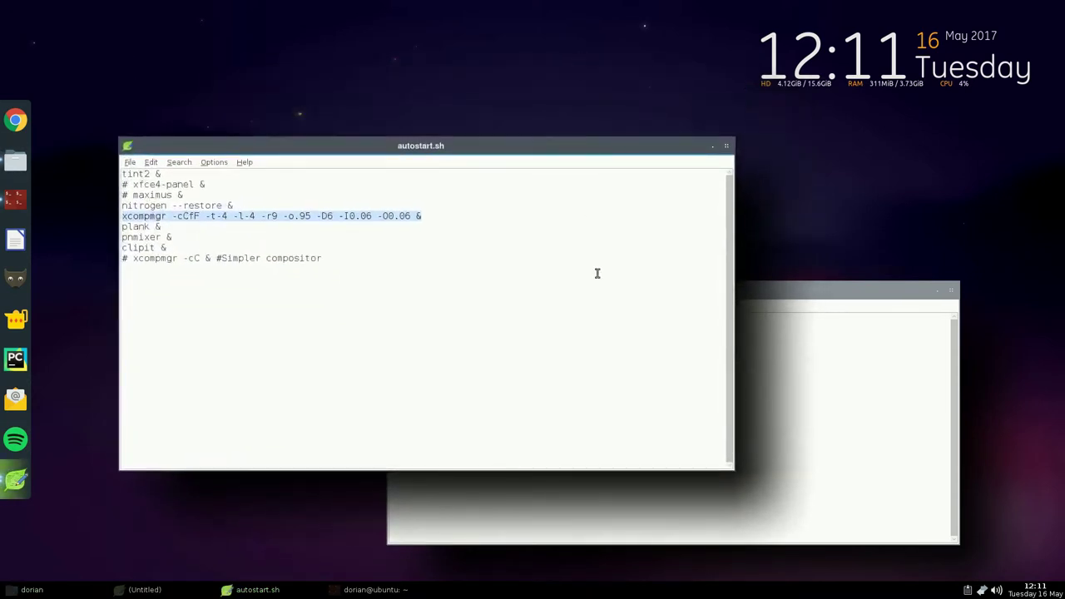
left_click_drag(567, 148, 610, 55)
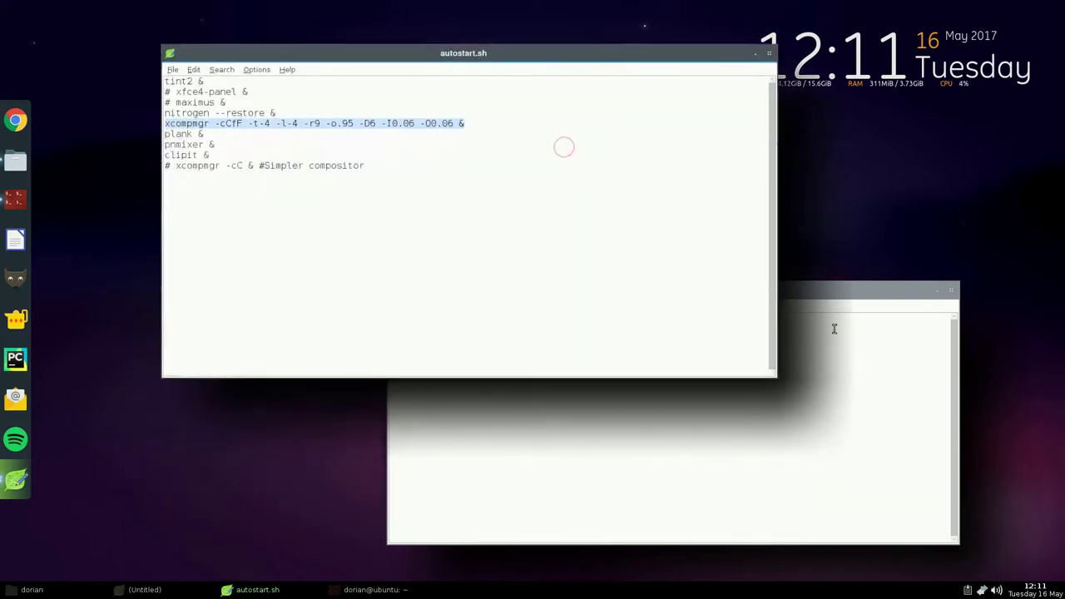
left_click(886, 347)
left_click_drag(865, 298, 833, 248)
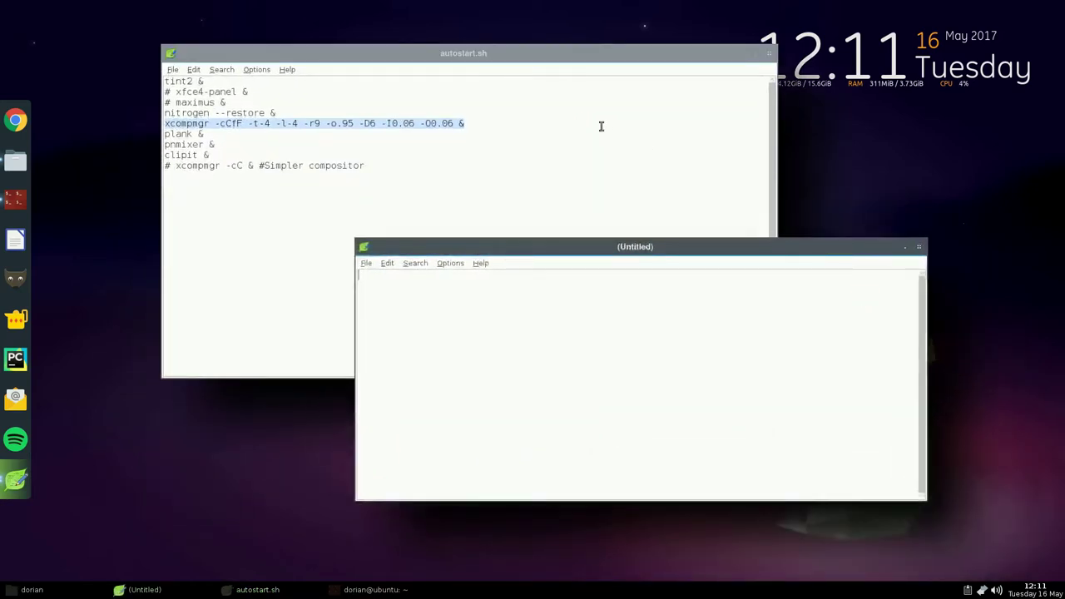
left_click(601, 126)
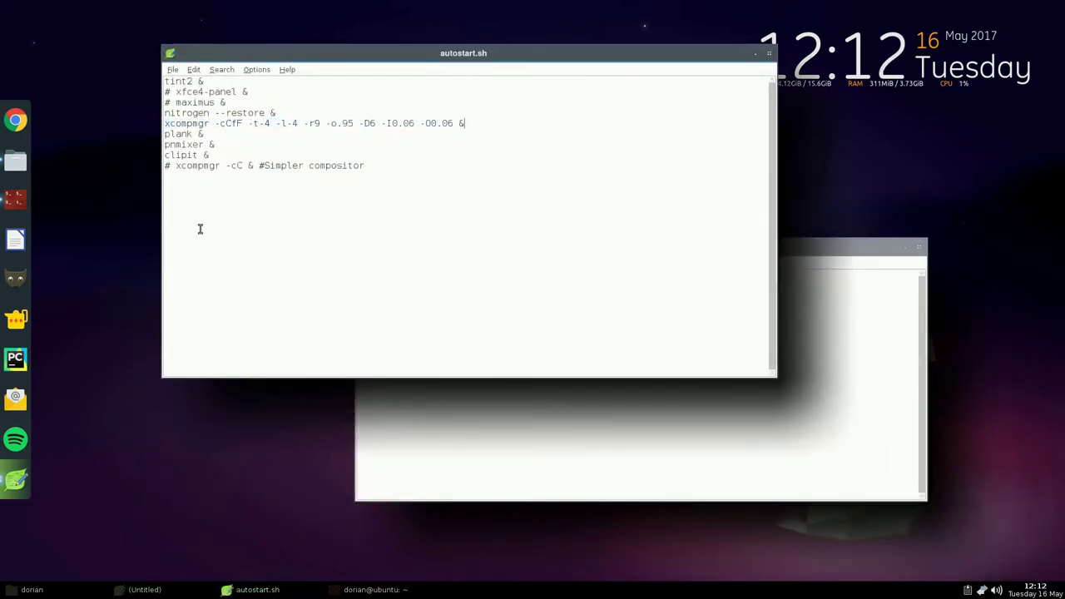
Step: Bring back the Terminator window and stop the running compositor again with pkill xcompmgr
left_click(19, 200)
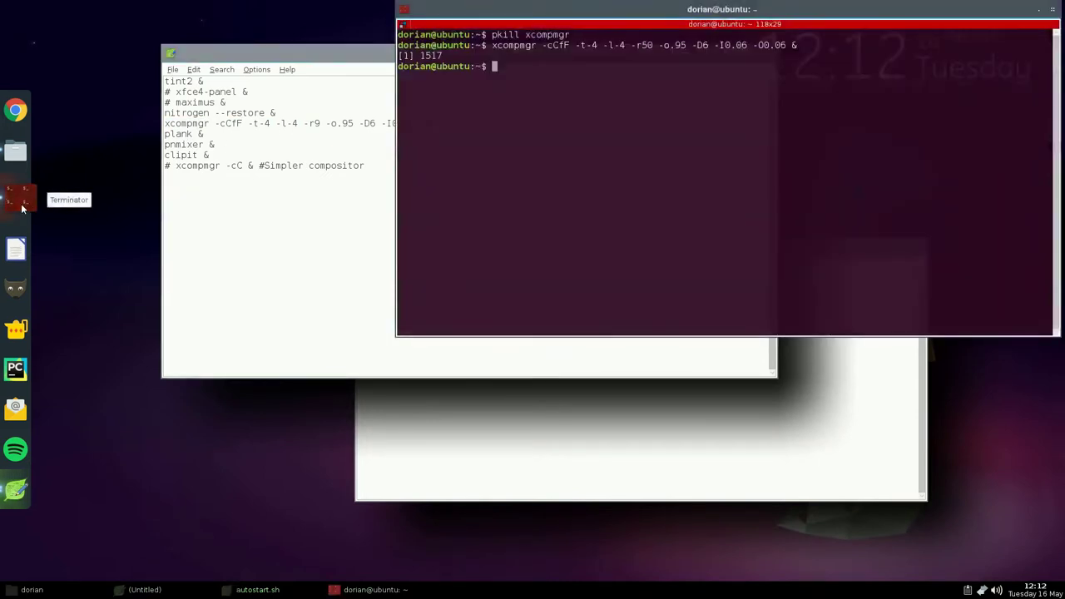
key("Up")
key("Up")
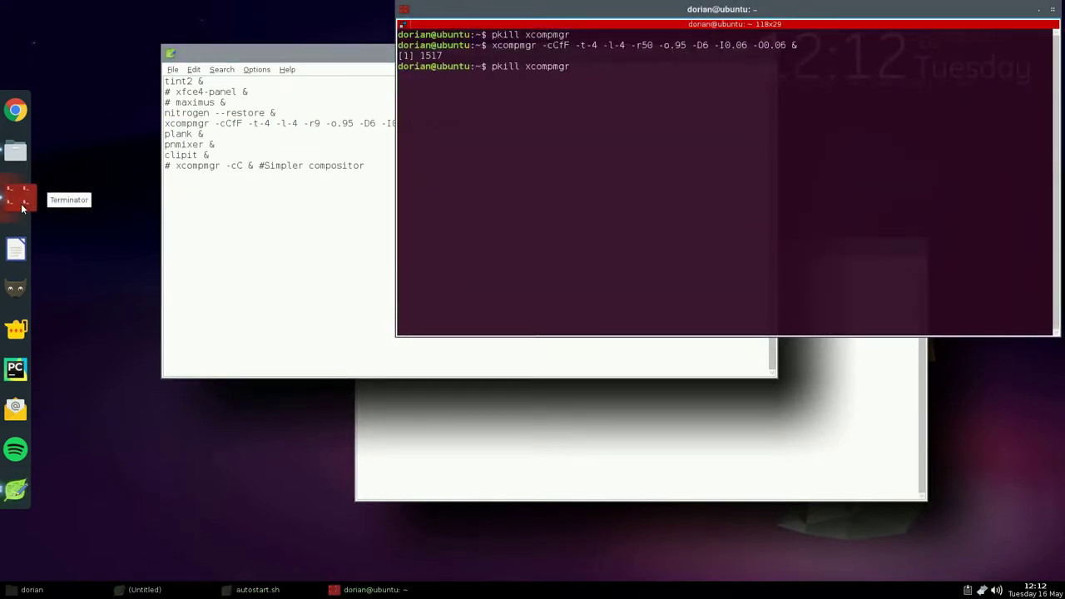
key("Return")
Step: Recall the xcompmgr command, set its radius option to -r9 and run it
key("Up")
key("Up")
key("Left")
key("Left")
key("Left")
key("Left")
key("Left")
key("Left")
key("Left")
key("Left")
key("Left")
key("Left")
key("Left")
key("Left")
key("Left")
key("Left")
key("Left")
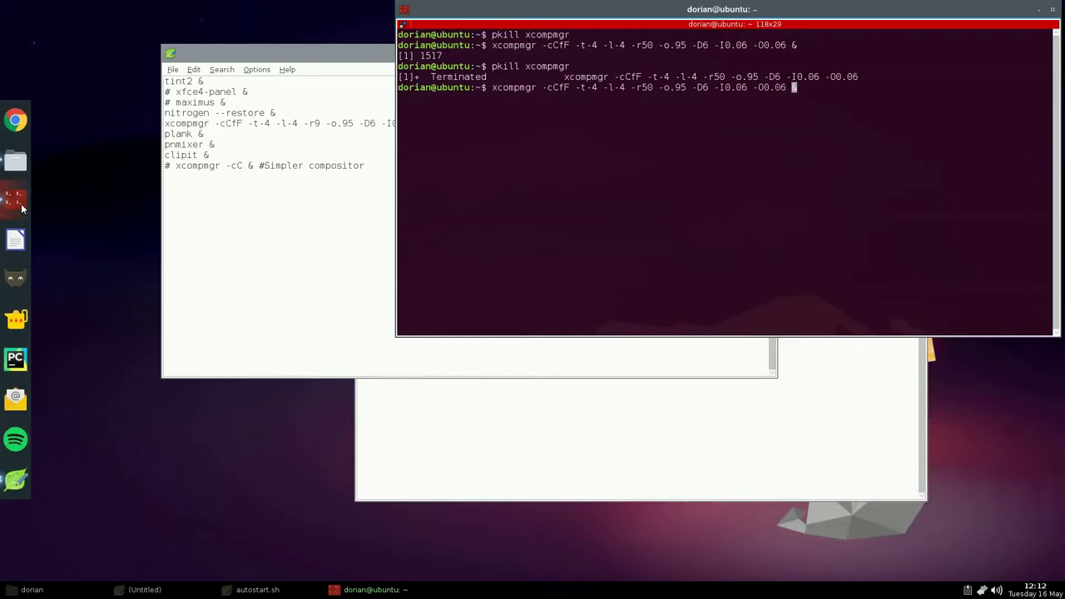
key("Left")
key("Left")
key("Left")
key("Left")
key("Left")
key("Left")
key("Left")
key("Left")
key("Left")
key("Left")
key("Left")
key("BackSpace")
key("BackSpace")
type("9")
key("Return")
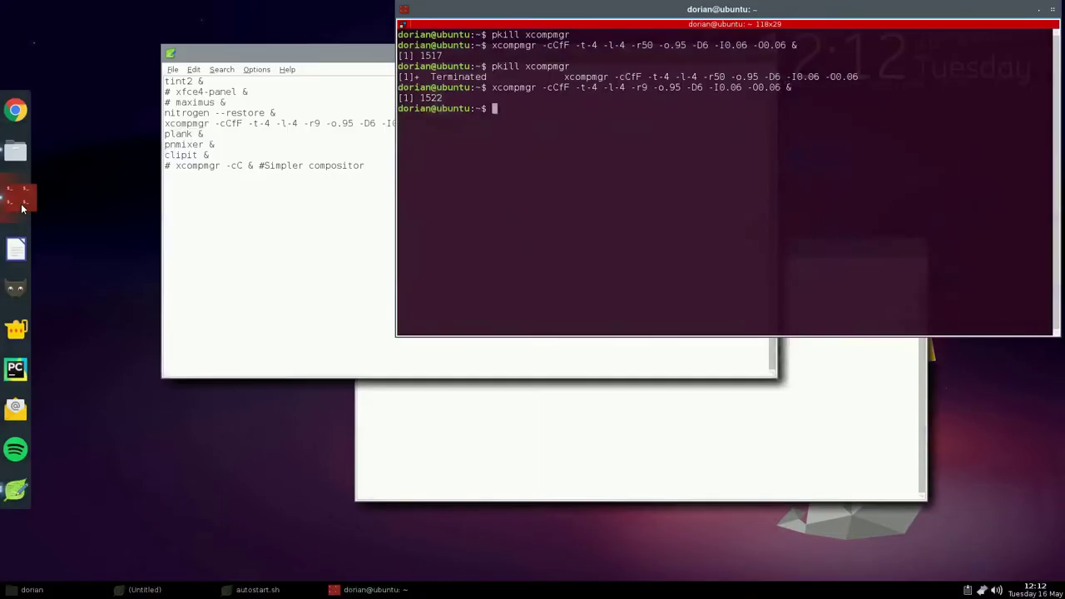
Step: Minimise the terminal and highlight the xcompmgr line in autostart.sh, then clear the selection
left_click(1039, 13)
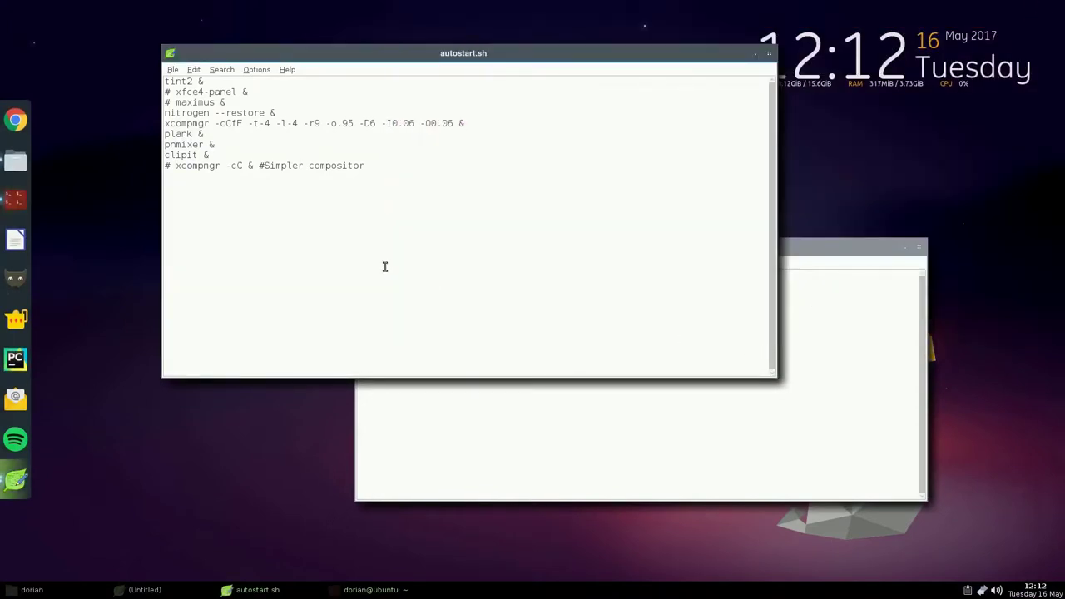
left_click_drag(166, 125, 537, 123)
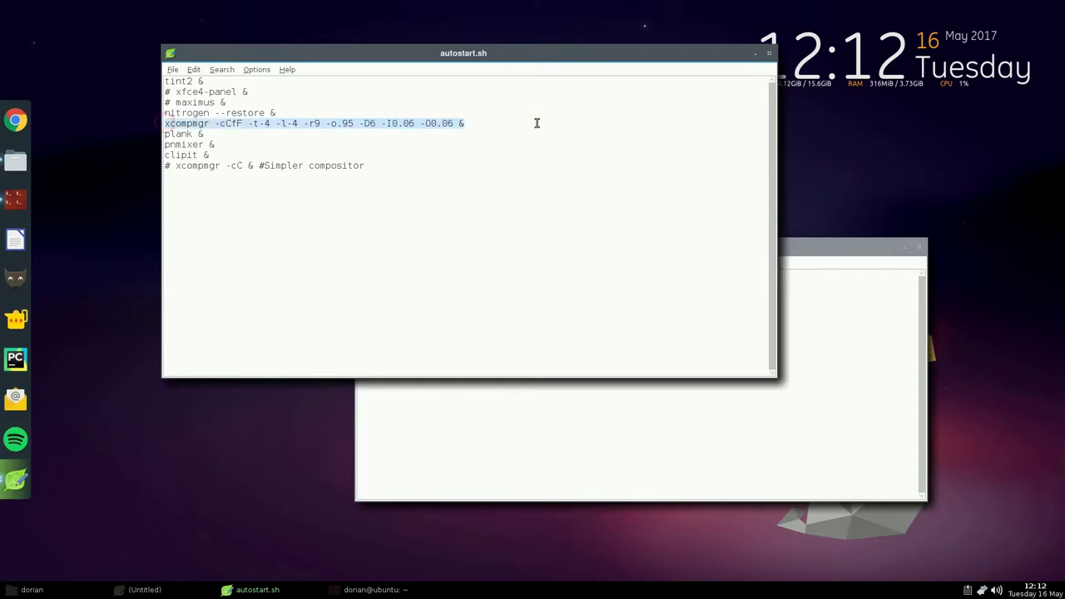
left_click(492, 150)
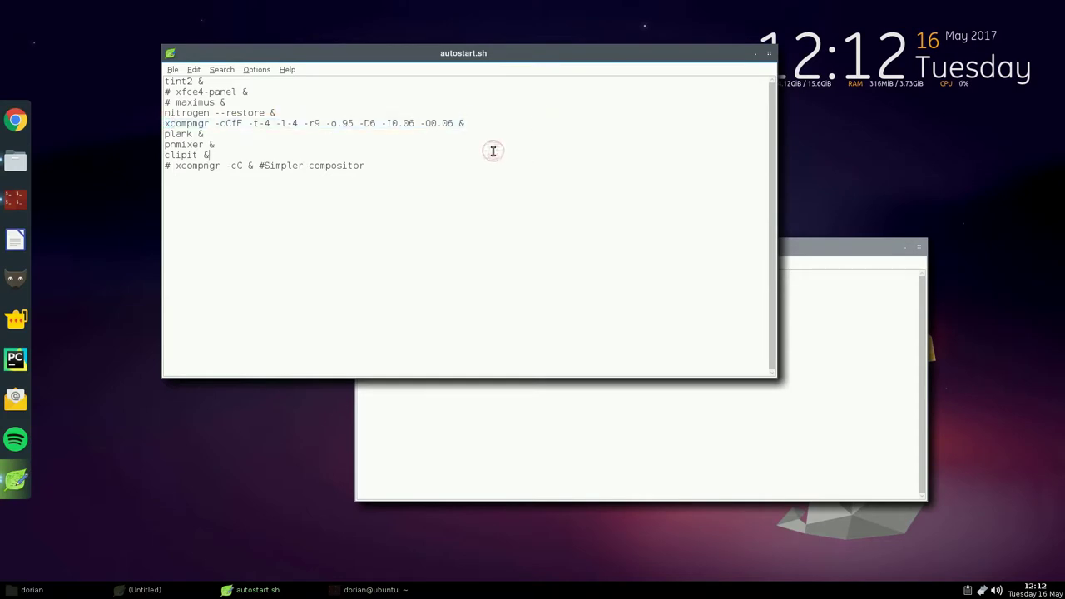
Step: Open the volume applet's context menu in the system tray to view its options
left_click(998, 591)
right_click(996, 590)
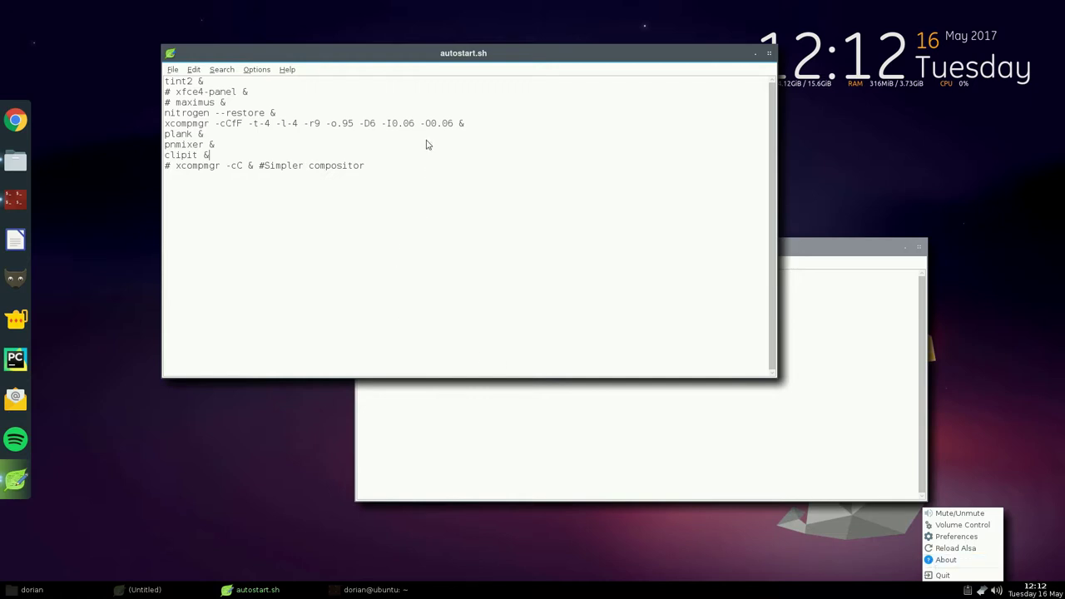
Step: Highlight the pnmixer entry in autostart.sh and open PNMixer's preferences from the volume applet in the system tray
left_click(205, 143)
mouse_move(205, 143)
left_mouse_down()
mouse_move(123, 139)
mouse_move(203, 144)
left_mouse_up()
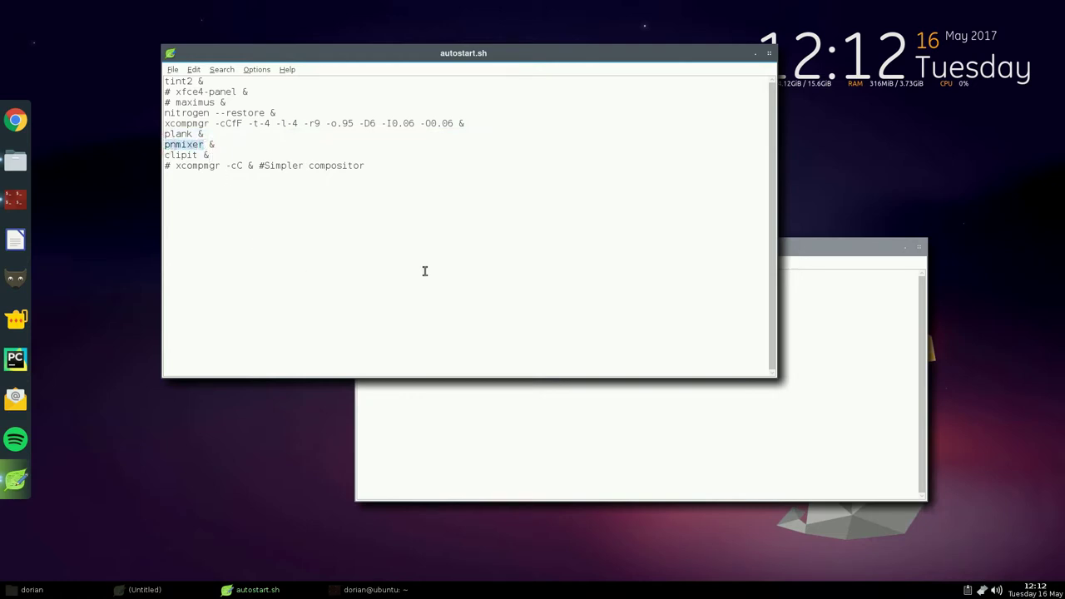
right_click(1002, 590)
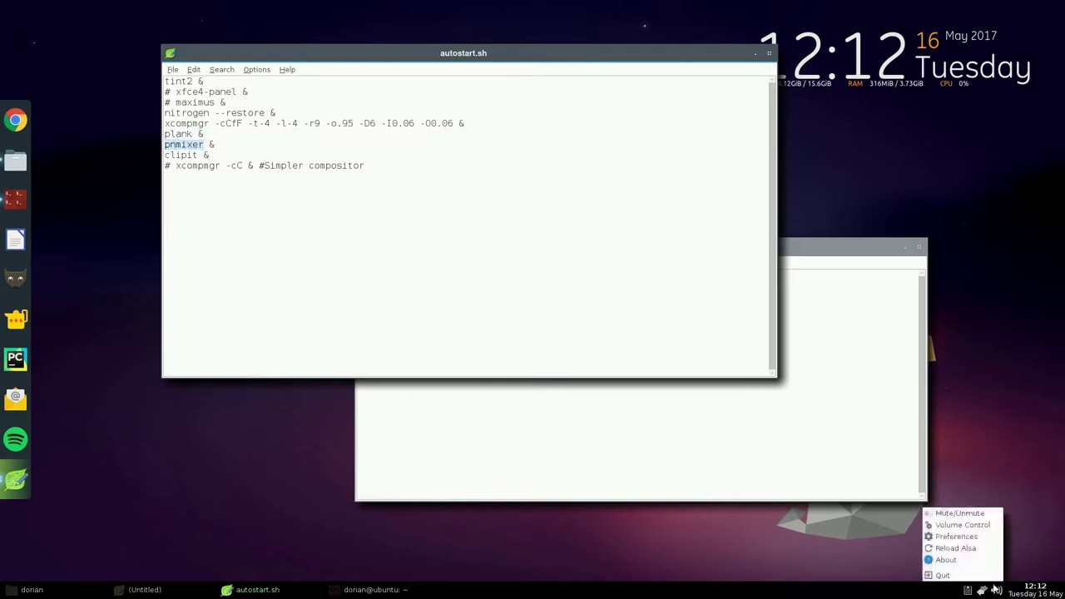
left_click(957, 537)
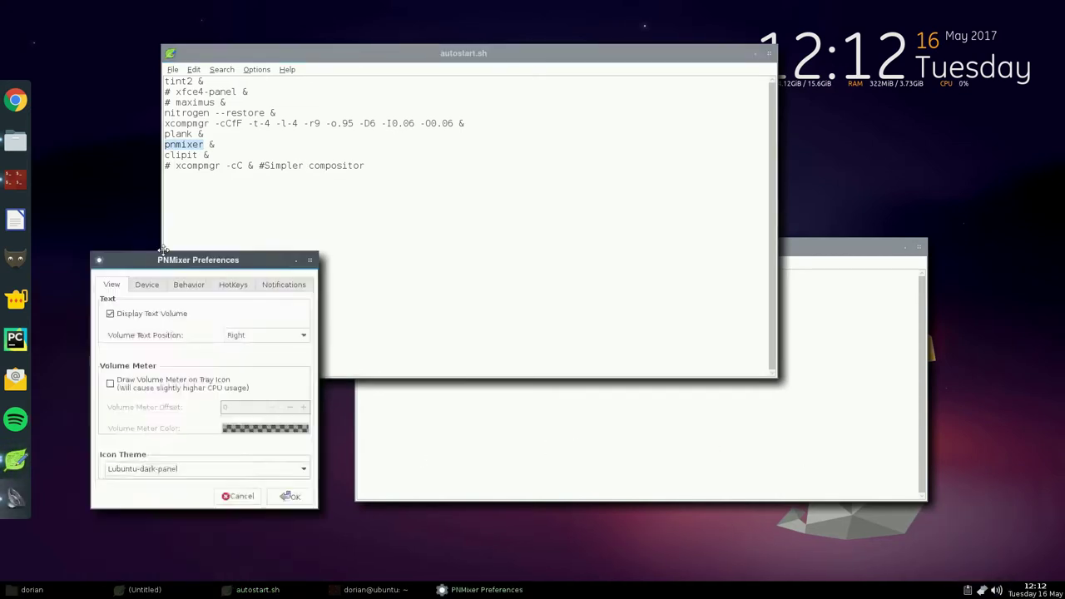
Step: View the icon themes offered in PNMixer Preferences and the tray applet's volume slider, dismissing both without a change
left_click(175, 405)
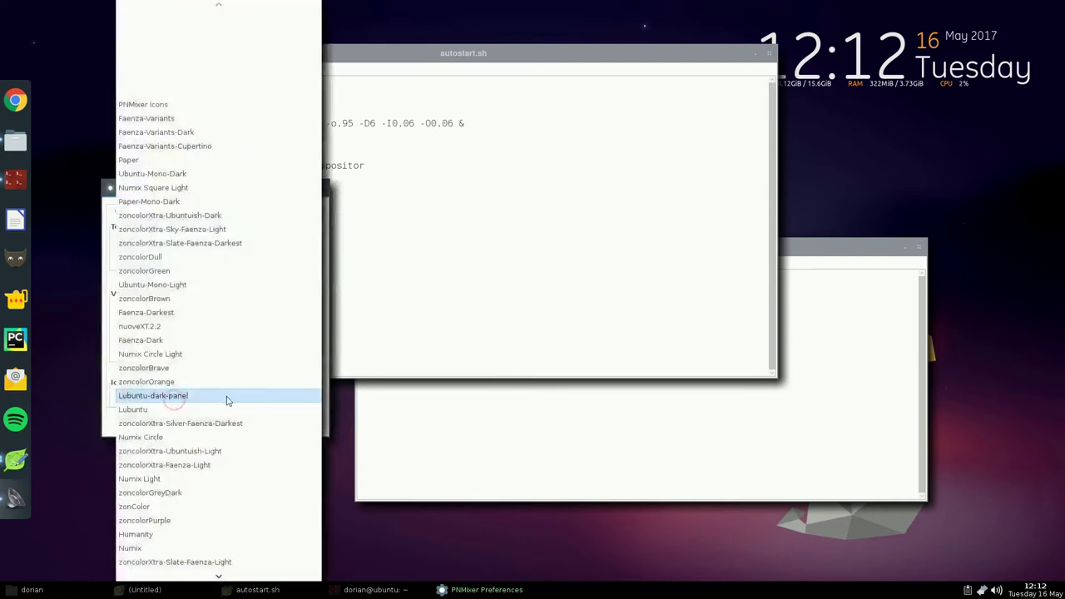
left_click(369, 409)
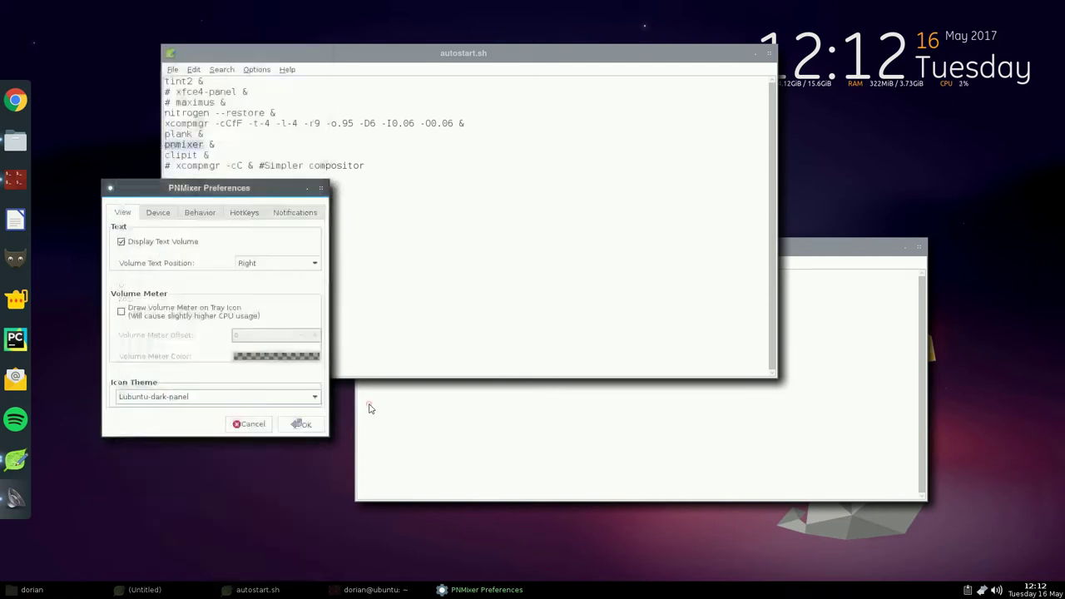
left_click(997, 591)
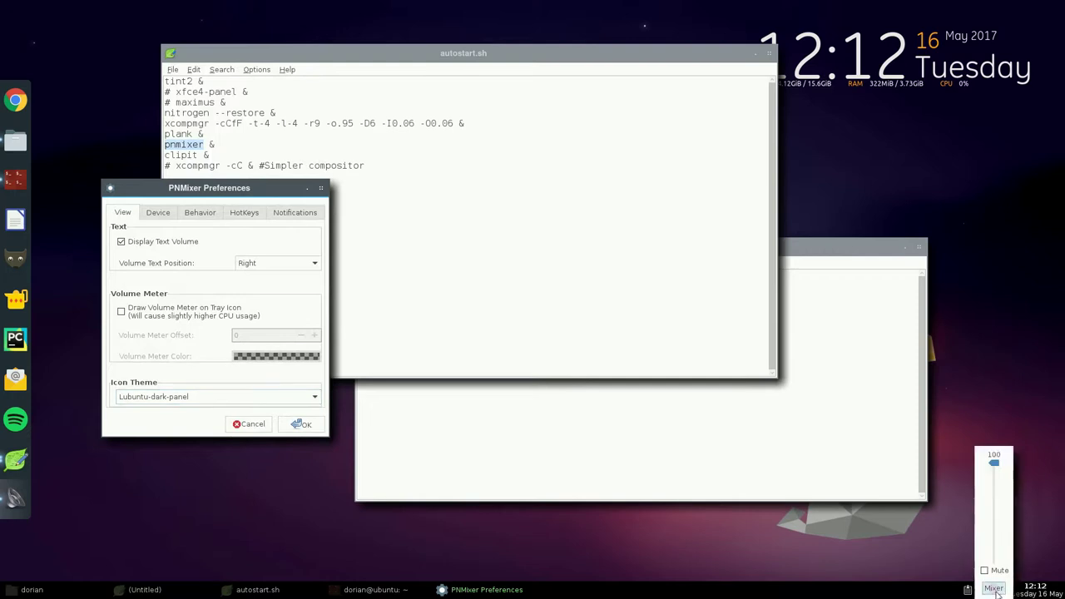
left_click(1037, 525)
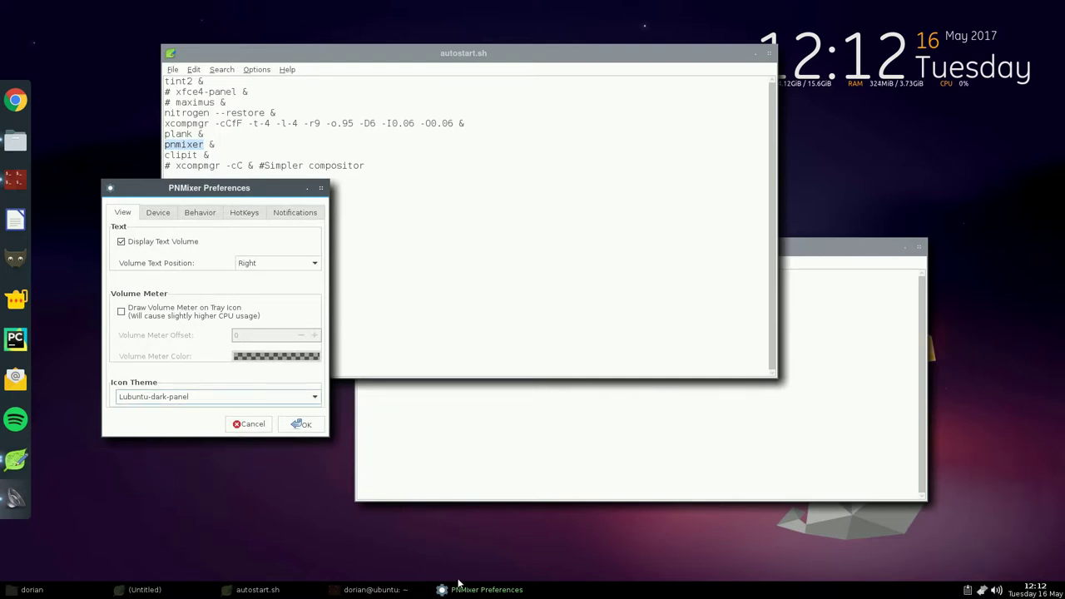
Step: Bring up the blank untitled Leafpad window and close it
left_click(162, 591)
left_click(919, 246)
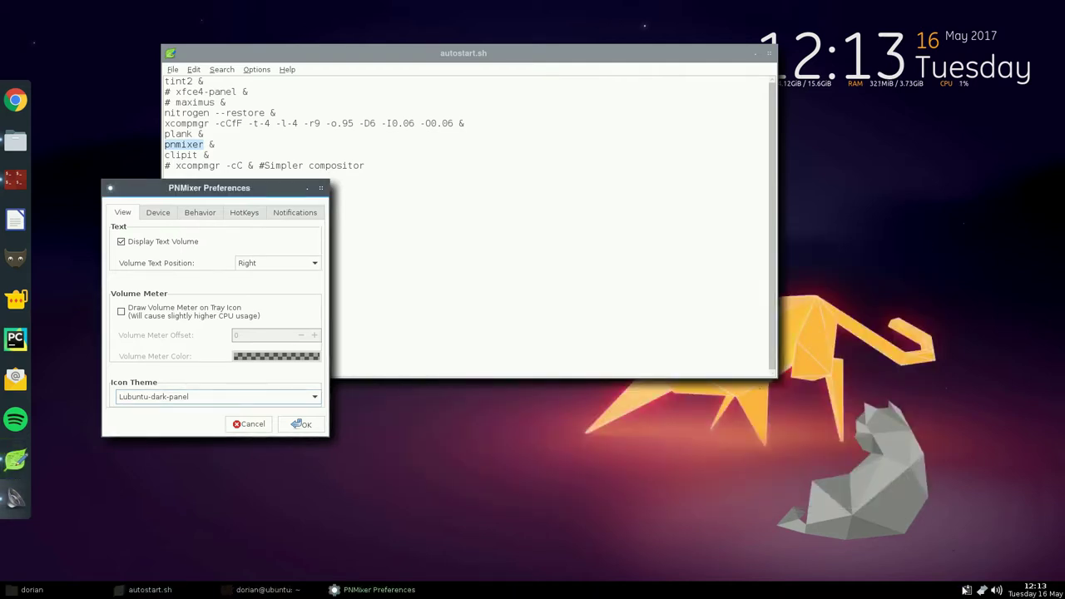
Step: View the clipboard manager's tray menu, dismiss it, and cancel the PNMixer Preferences dialog
left_click(963, 589)
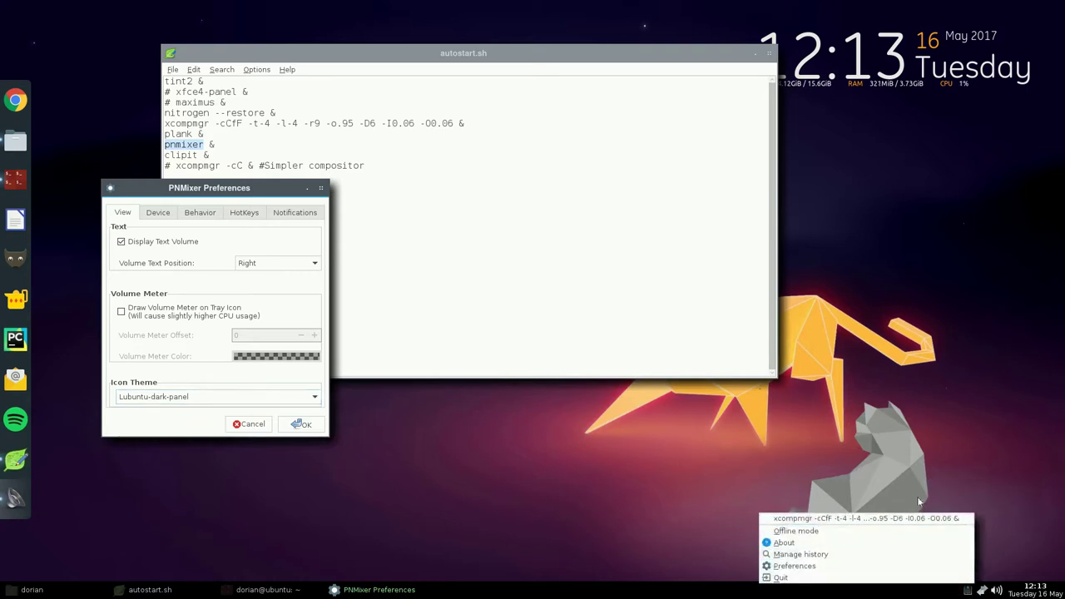
left_click(922, 389)
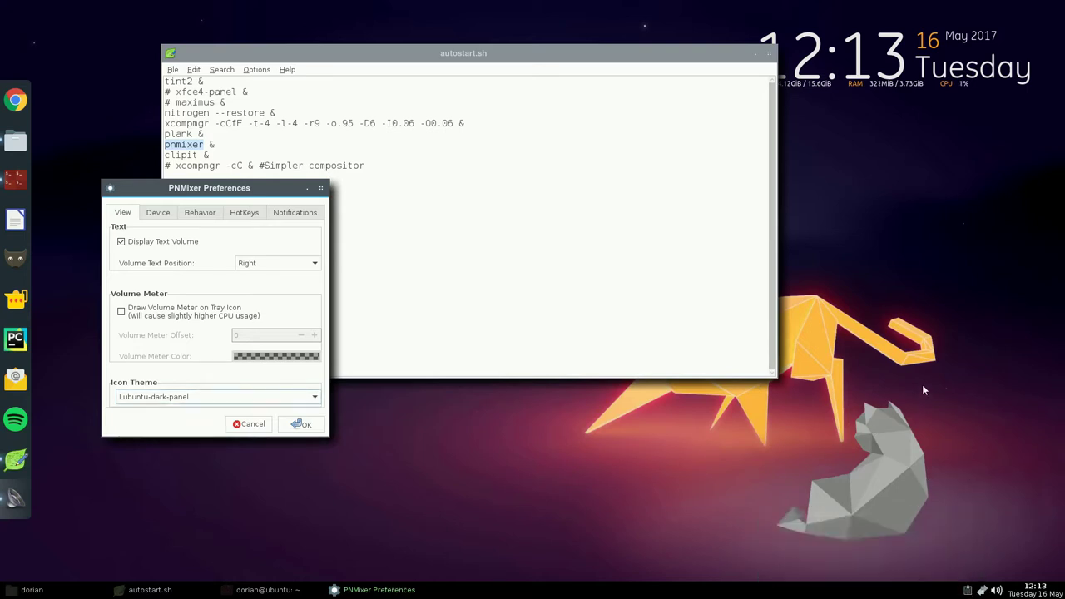
left_click(247, 424)
Step: Browse the Openbox desktop menu's application categories, such as Internet, Sound & Video and System Tools, and dismiss the menu
right_click(58, 151)
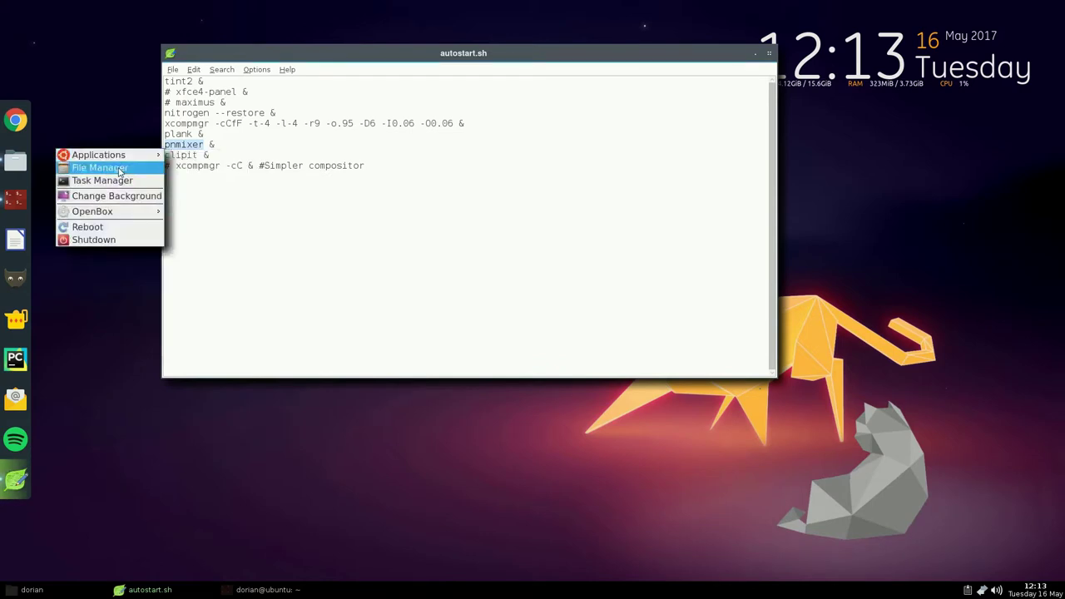
mouse_move(130, 157)
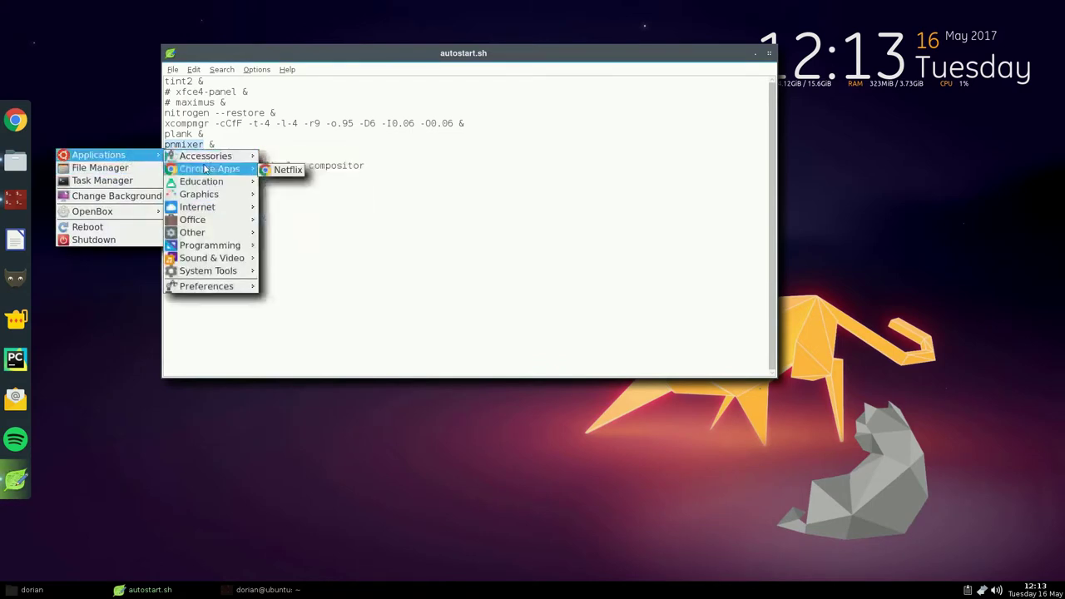
mouse_move(215, 158)
mouse_move(218, 182)
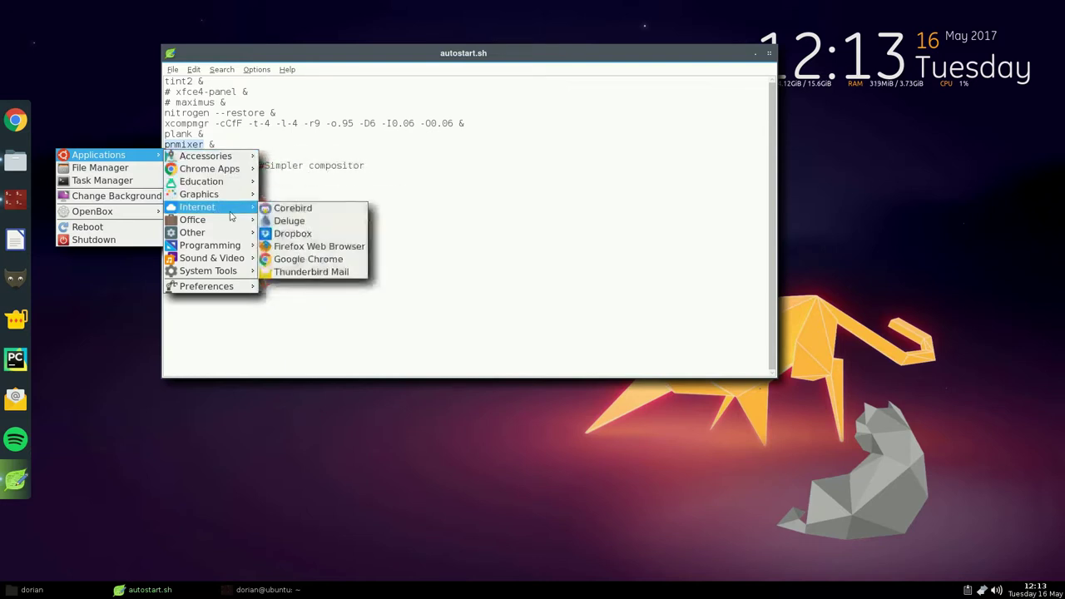
mouse_move(230, 223)
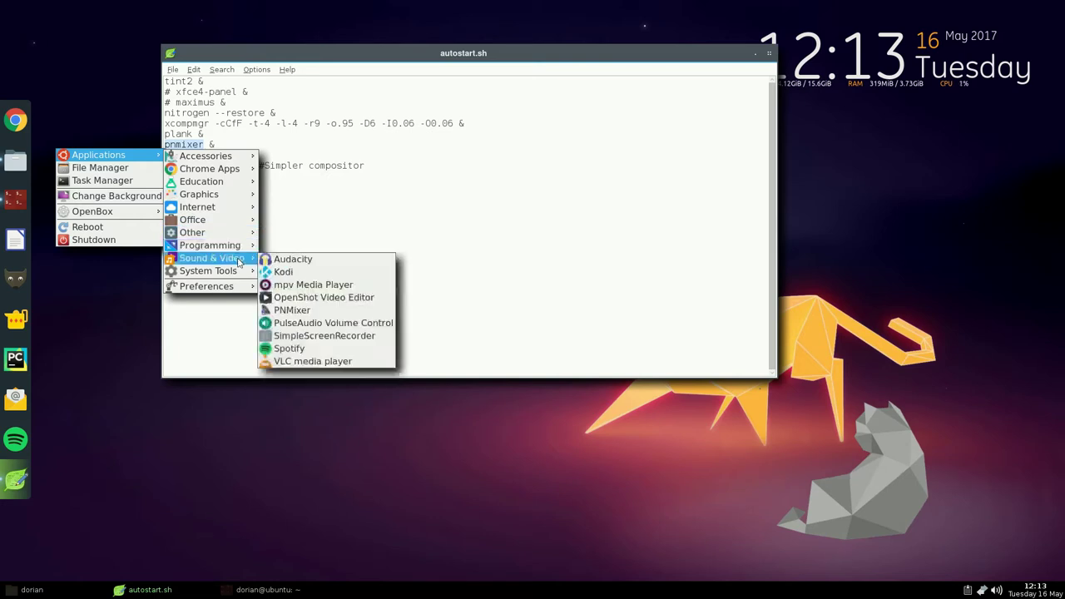
mouse_move(238, 276)
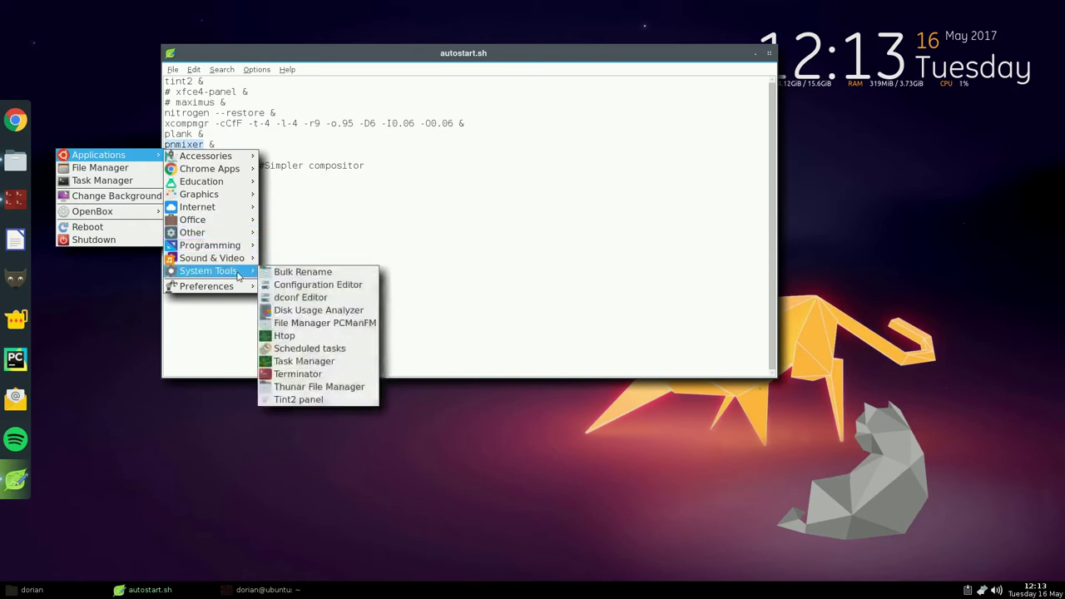
left_click(742, 58)
Step: Find Leafpad in the search launcher, open a blank Leafpad window from it and close that window
key("ctrl+space")
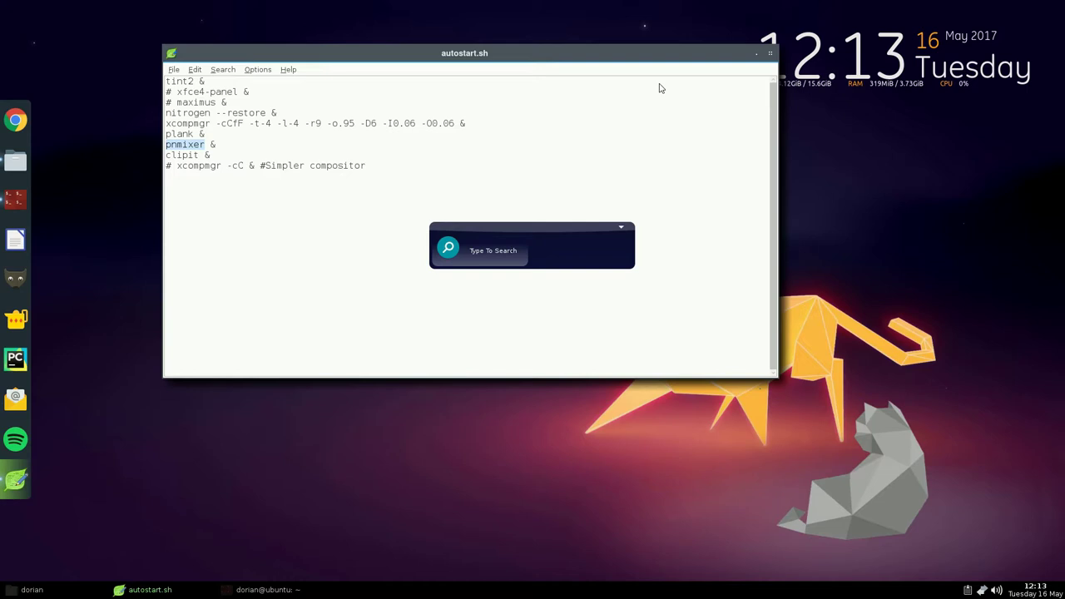
type("lea")
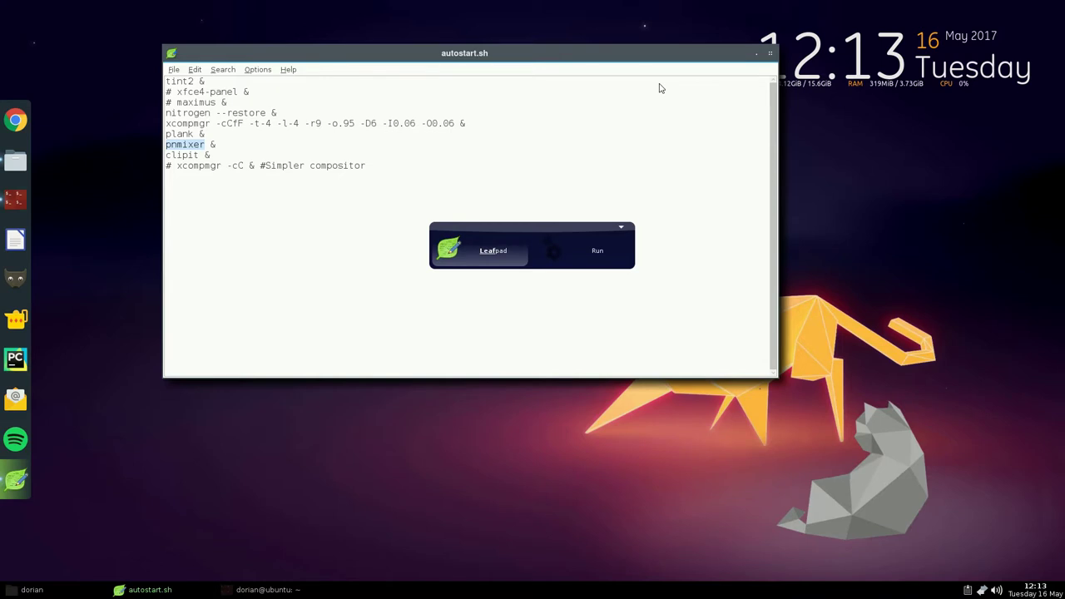
key("Return")
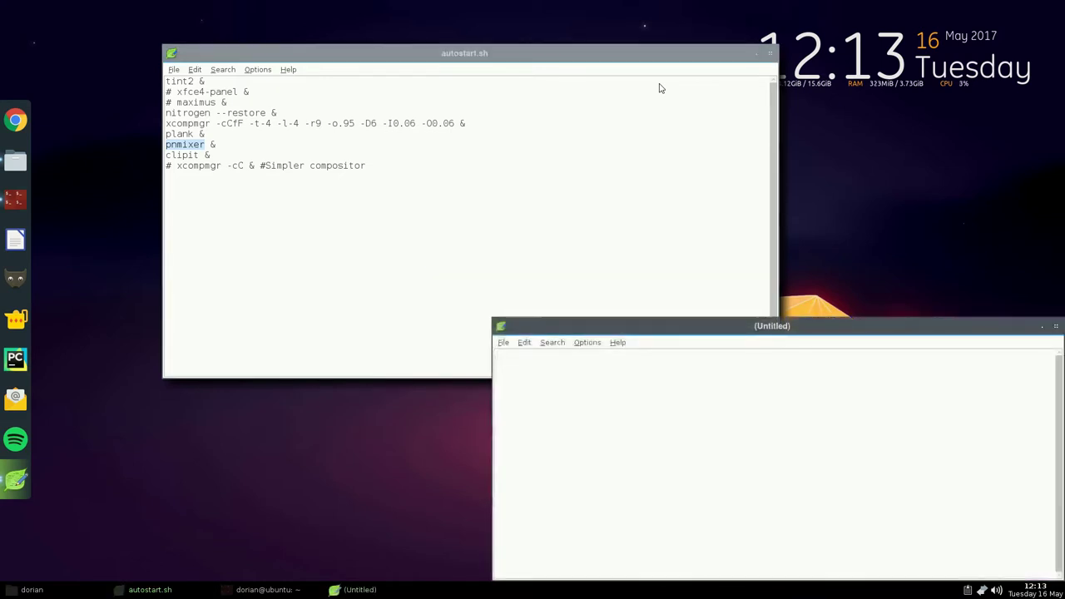
left_click(1056, 325)
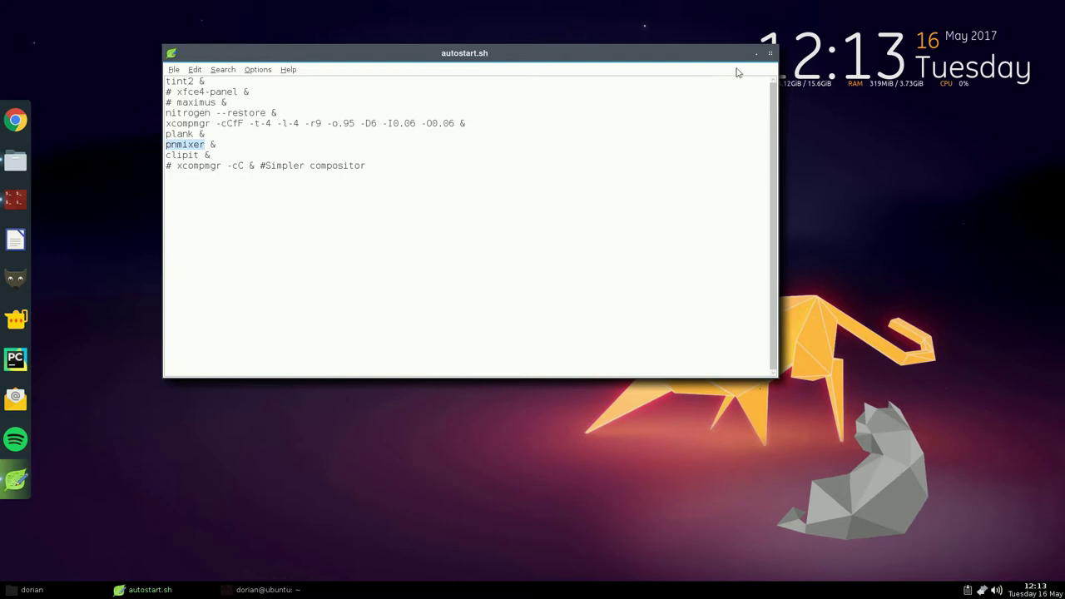
Step: Close the autostart.sh window, restore the minimised home folder window and close it too
left_click(770, 52)
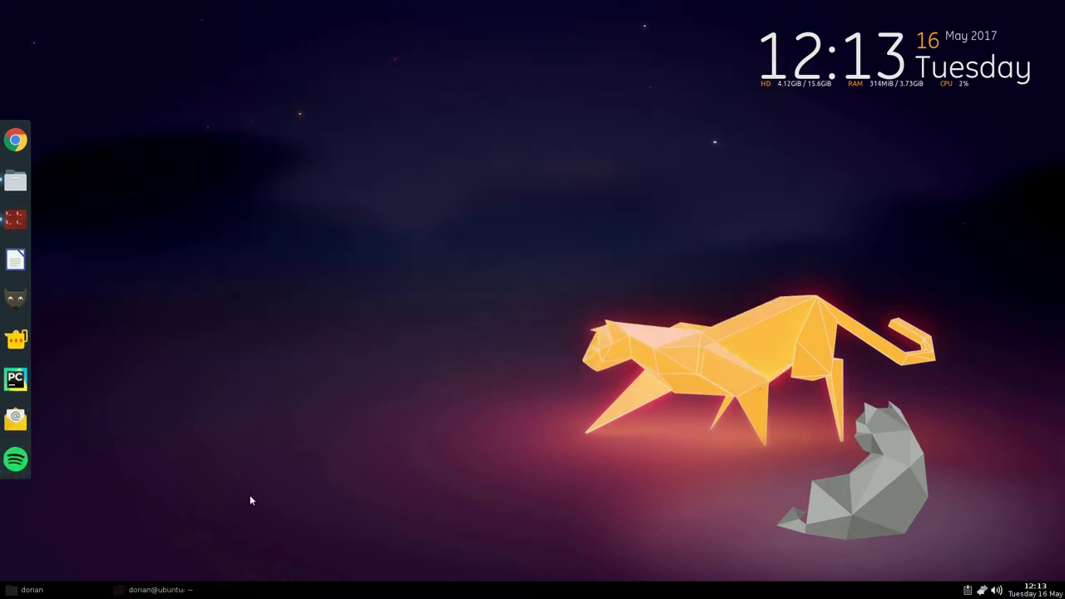
left_click(25, 591)
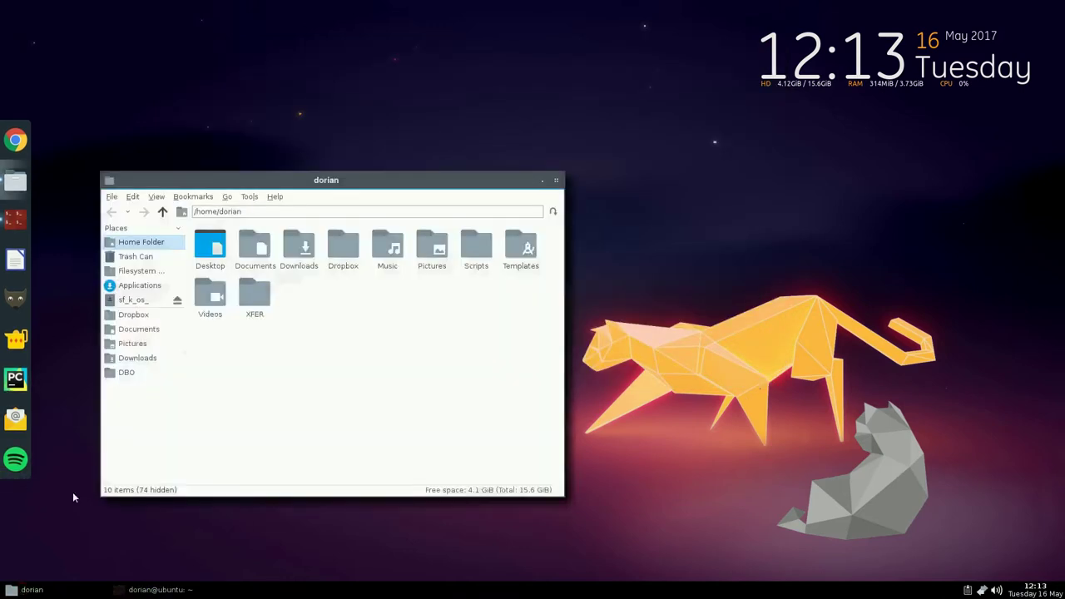
left_click(556, 181)
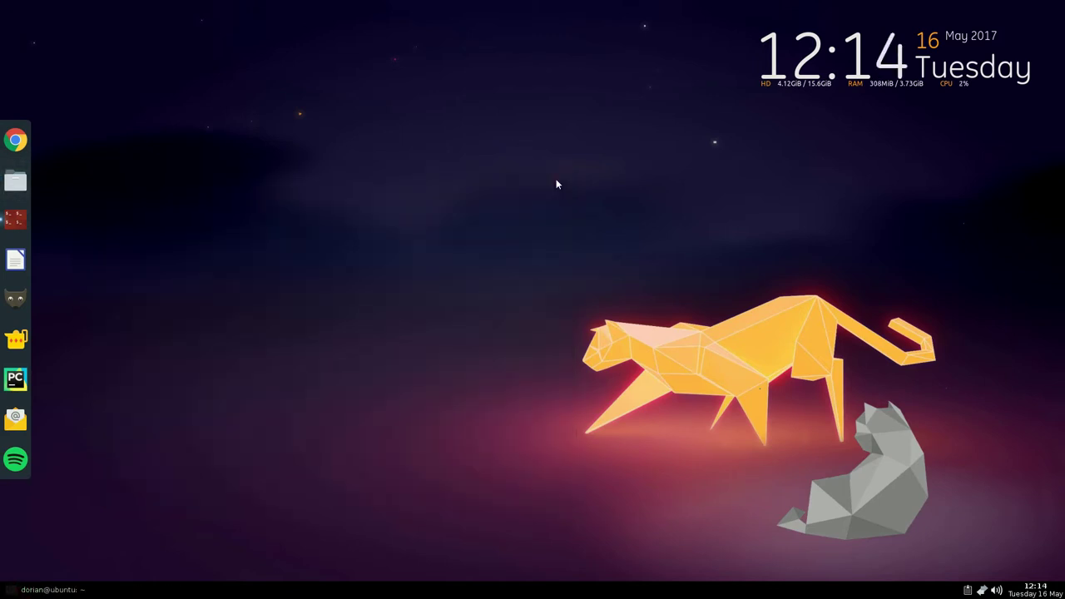
Step: Launch the file manager from the Plank dock and close its window
left_click(17, 173)
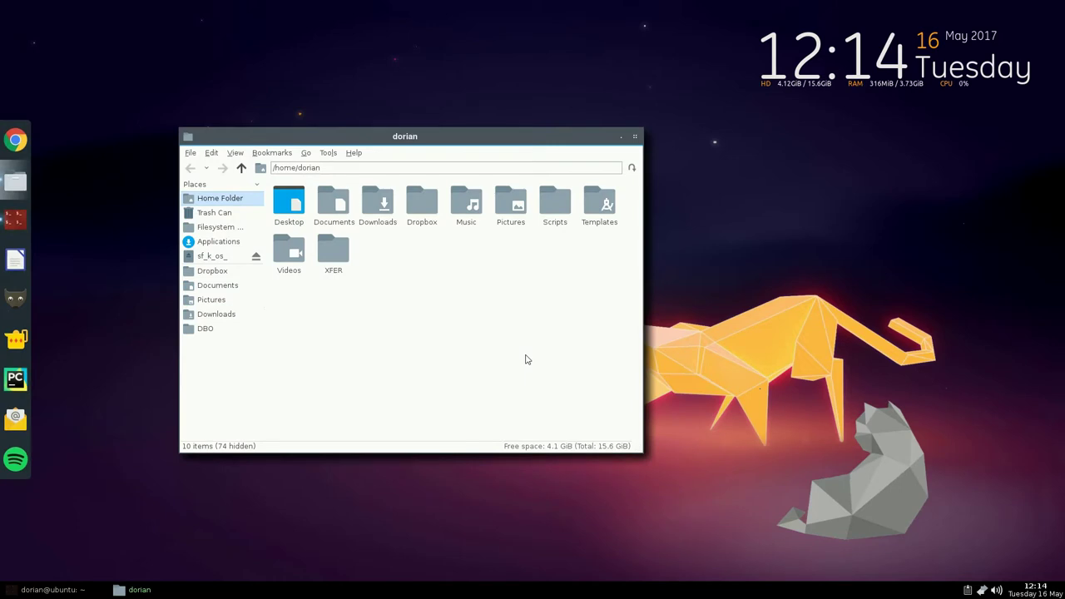
left_click(634, 139)
Step: Shut down the virtual machine from the Openbox desktop menu and confirm the shutdown
right_click(336, 161)
left_click(380, 246)
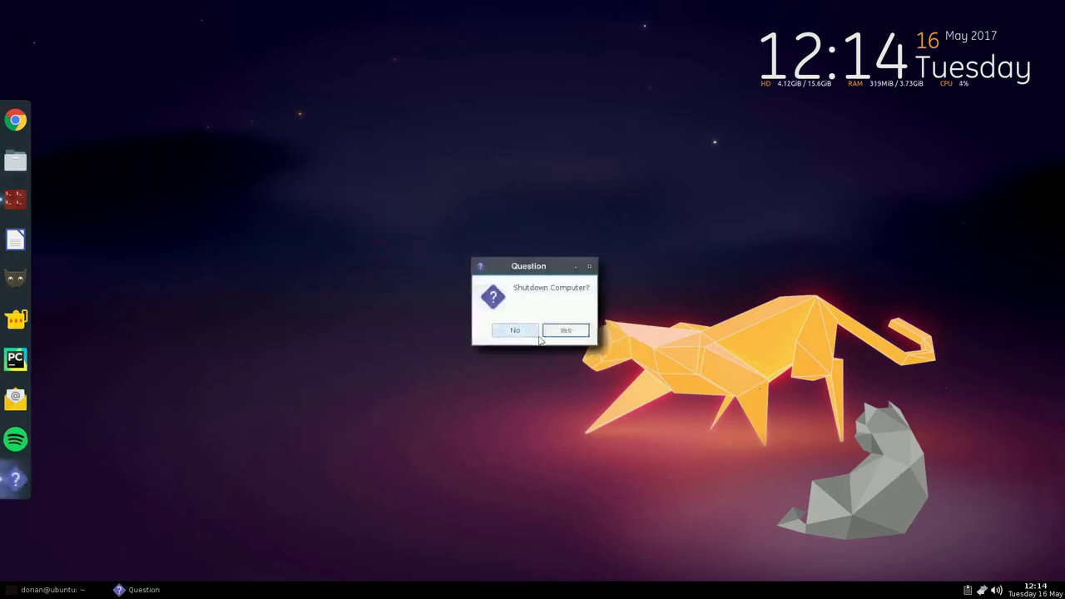
left_click(571, 331)
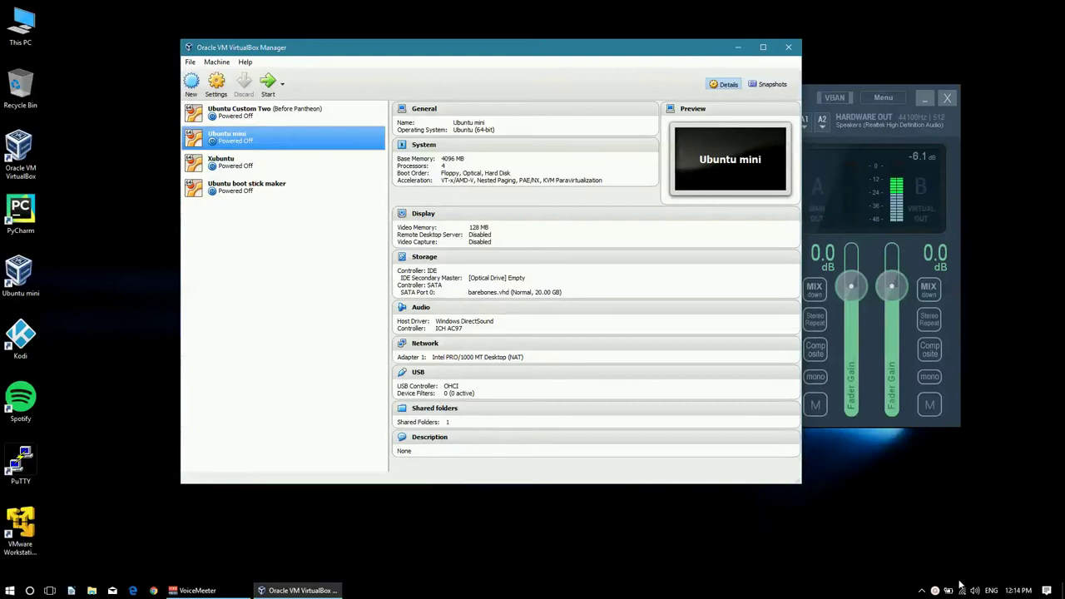
left_click(936, 590)
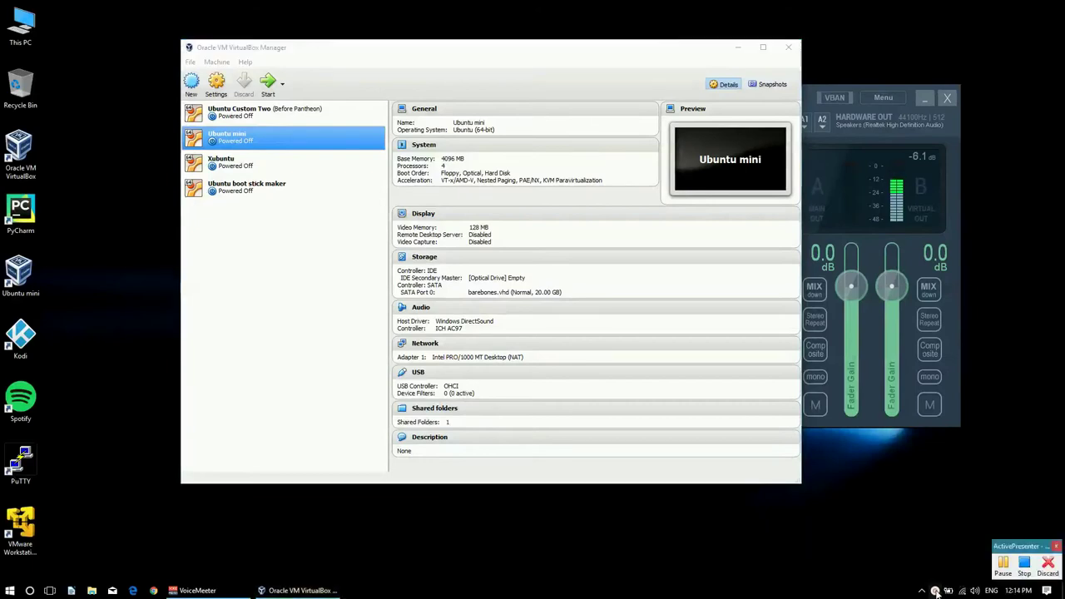